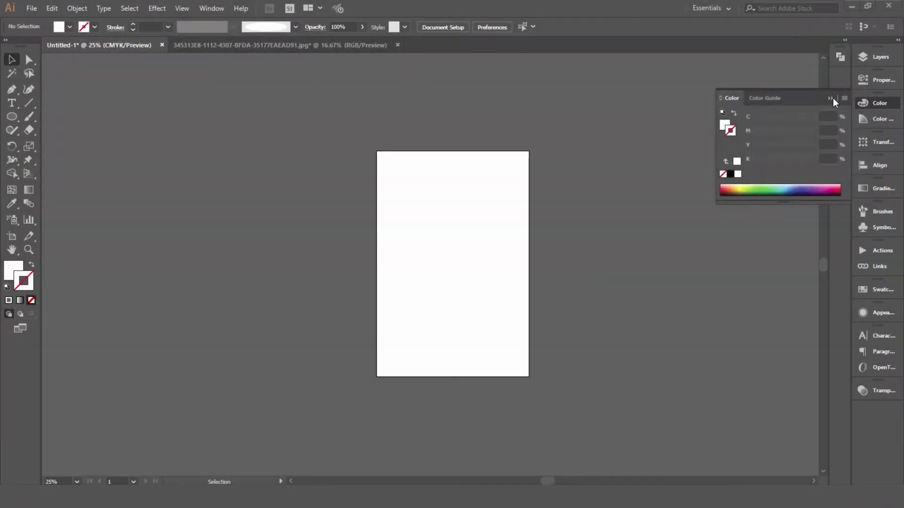
Scale the placed pencil sketch to roughly artboard size and zoom in on it.
left_click(832, 97)
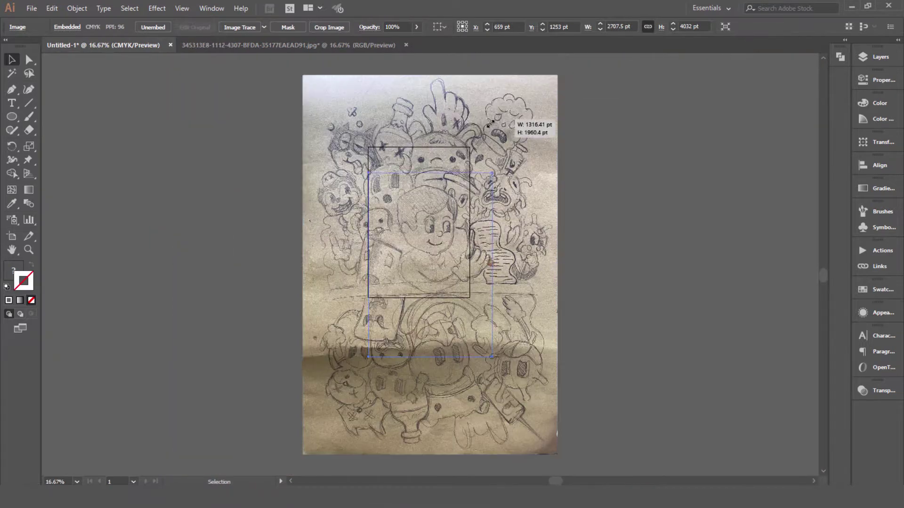
left_click_drag(546, 81, 478, 128)
key("ctrl+plus")
key("ctrl+plus")
key("ctrl+plus")
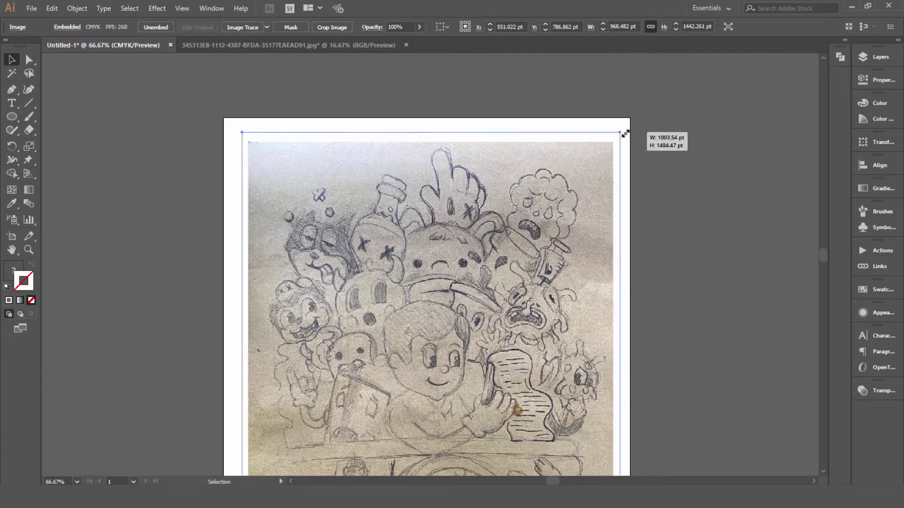
Draw a thin flat ellipse beside the artboard with a dark fill.
key("l")
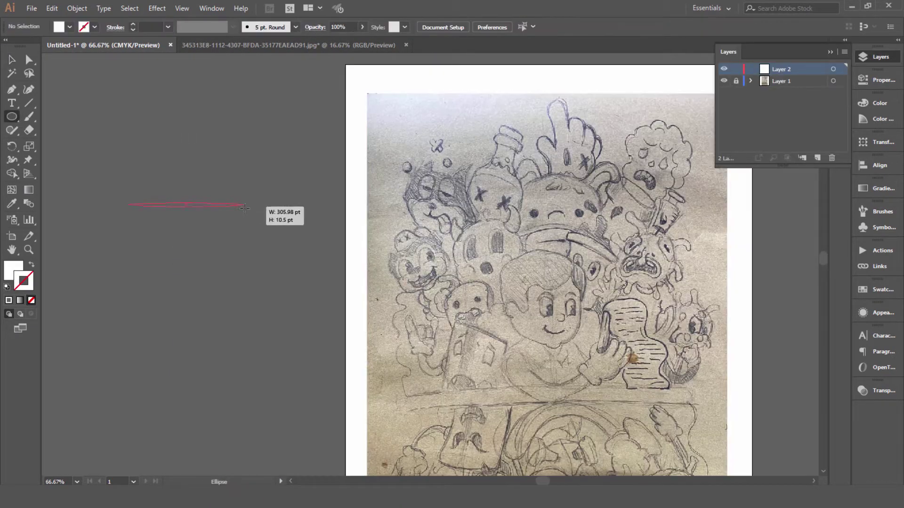
left_click_drag(128, 203, 249, 205)
double_click(13, 270)
left_click(566, 257)
Make the ellipse an art brush named 'comics brush' with Hue Shift colorization, then test-stroke it.
left_click(277, 27)
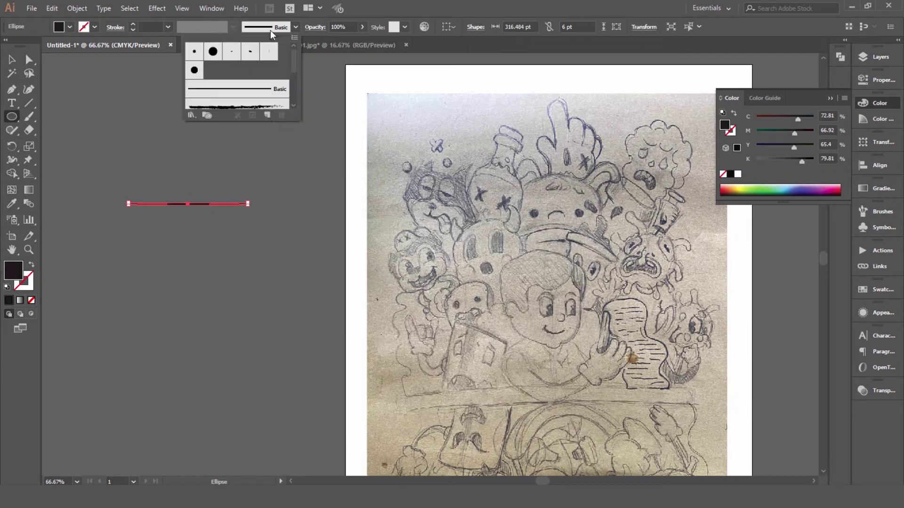
left_click(267, 114)
left_click_drag(424, 206, 313, 141)
left_click(298, 209)
left_click(320, 256)
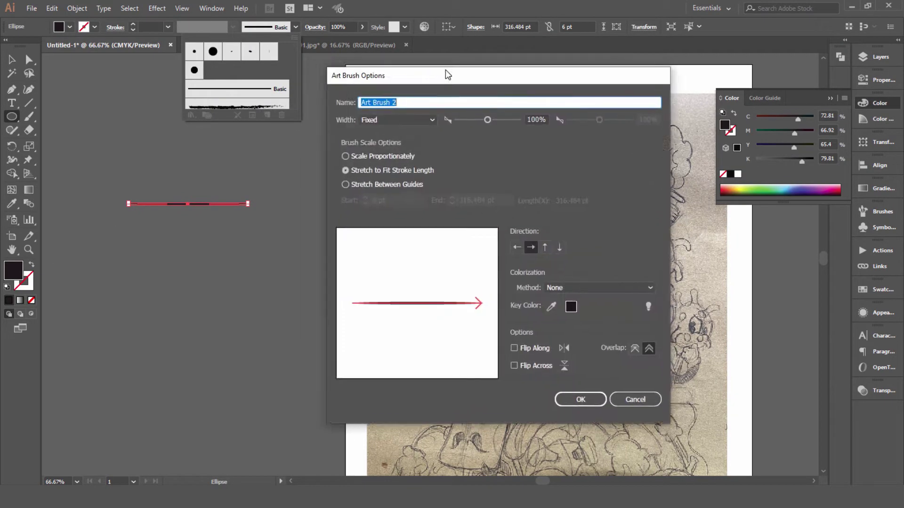
type("comics br")
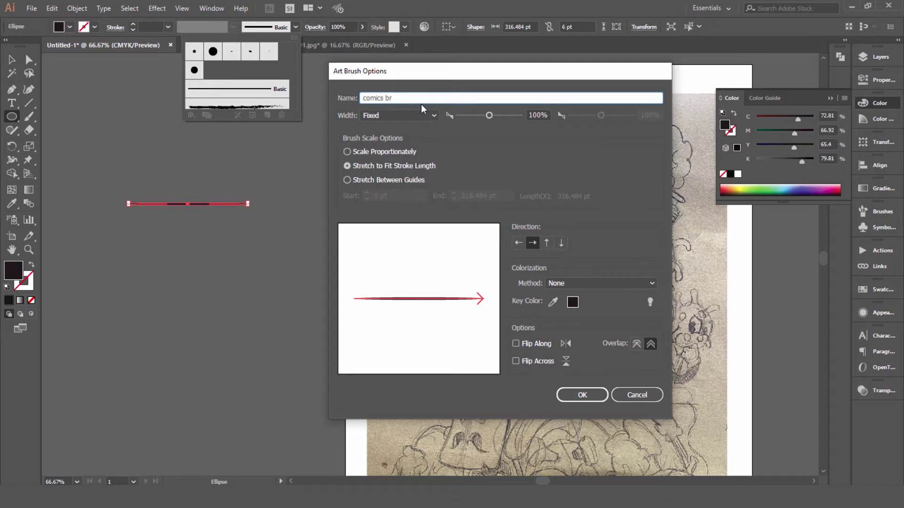
type("ush")
left_click(600, 283)
left_click(574, 333)
left_click(590, 401)
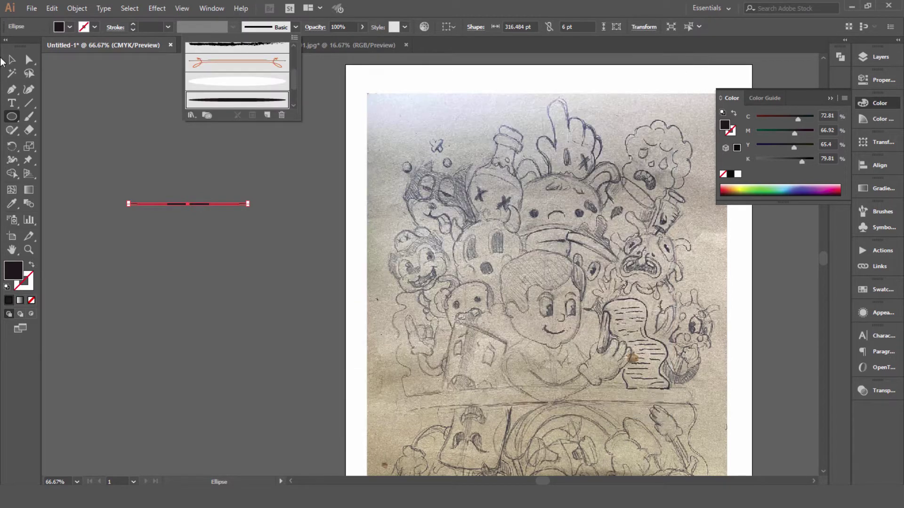
key("b")
left_click_drag(147, 191, 490, 229)
Remove the test stroke and ink the boy's nose, under-eye arcs and both eye outlines.
key("ctrl+z")
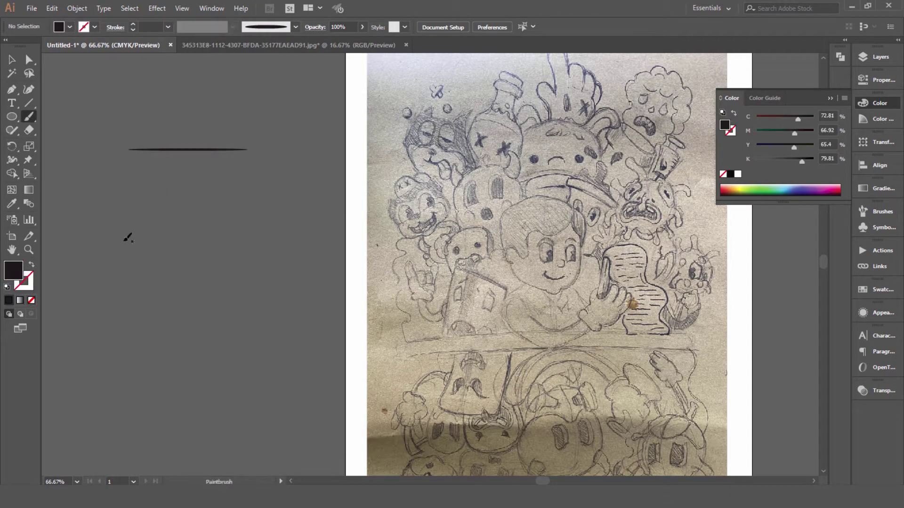
key("v")
scroll(335, 257, "up", 10)
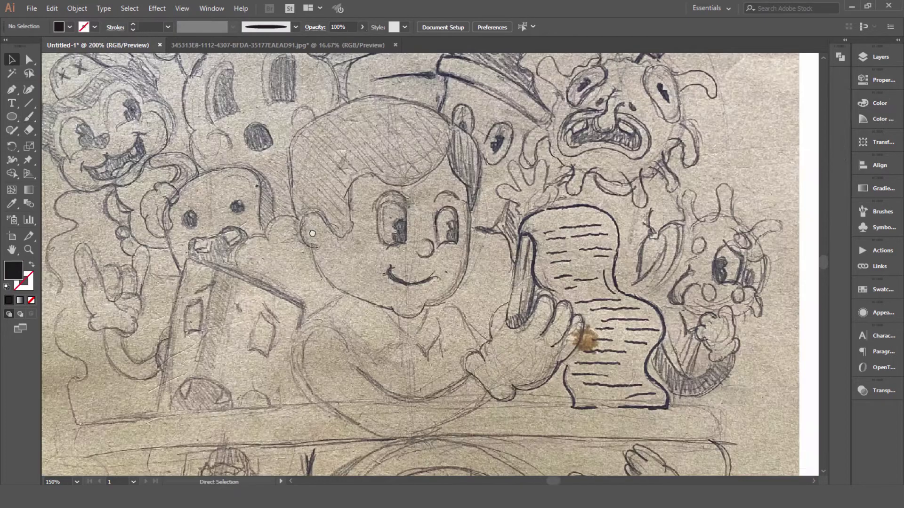
left_click_drag(447, 203, 283, 247)
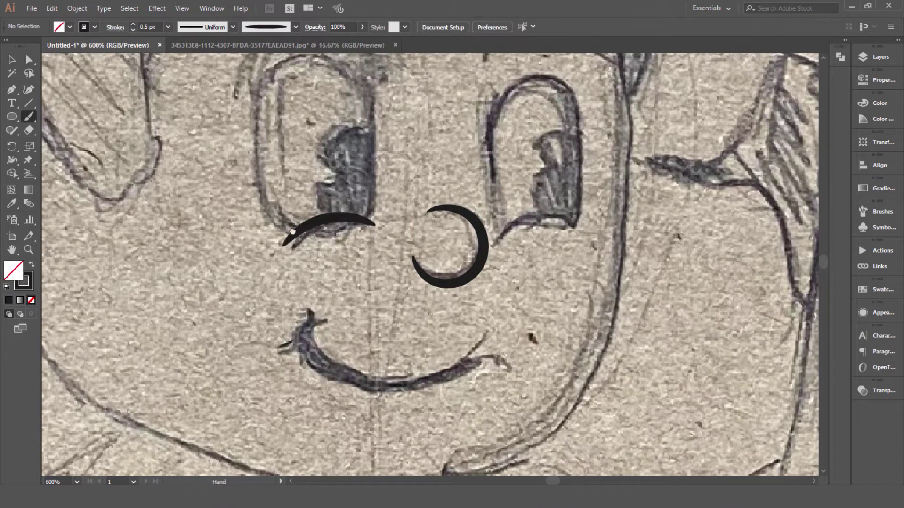
left_click_drag(478, 238, 398, 275)
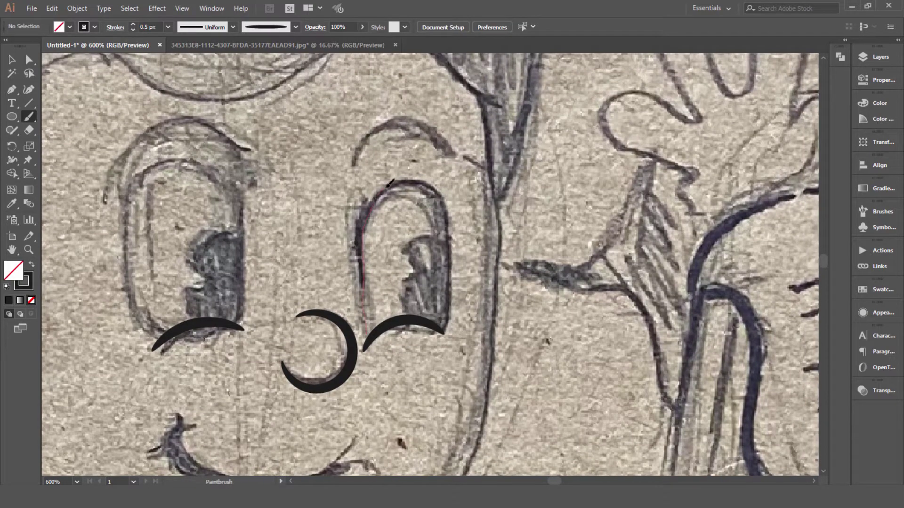
left_click_drag(451, 293, 445, 332)
left_click_drag(239, 313, 341, 300)
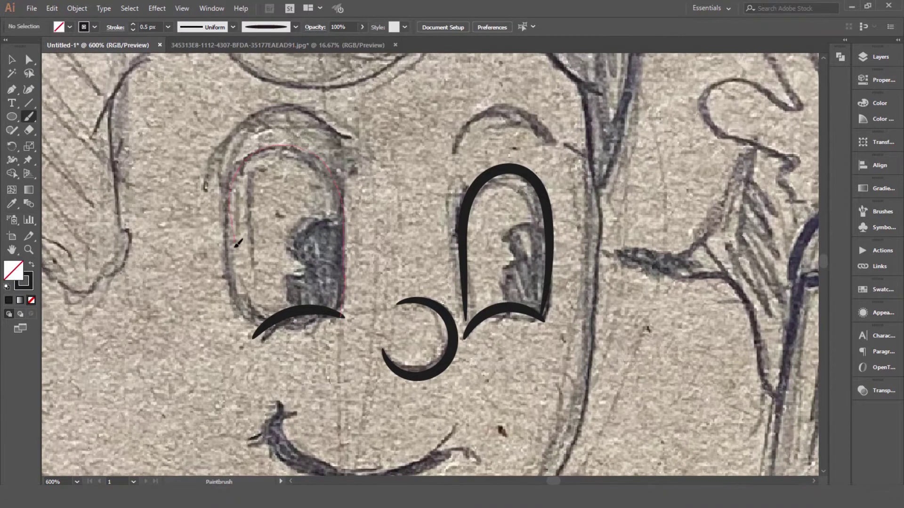
left_click_drag(238, 243, 238, 253)
Ink the boy's smile, both eyebrows and the curve of his ear.
left_click_drag(283, 408, 372, 229)
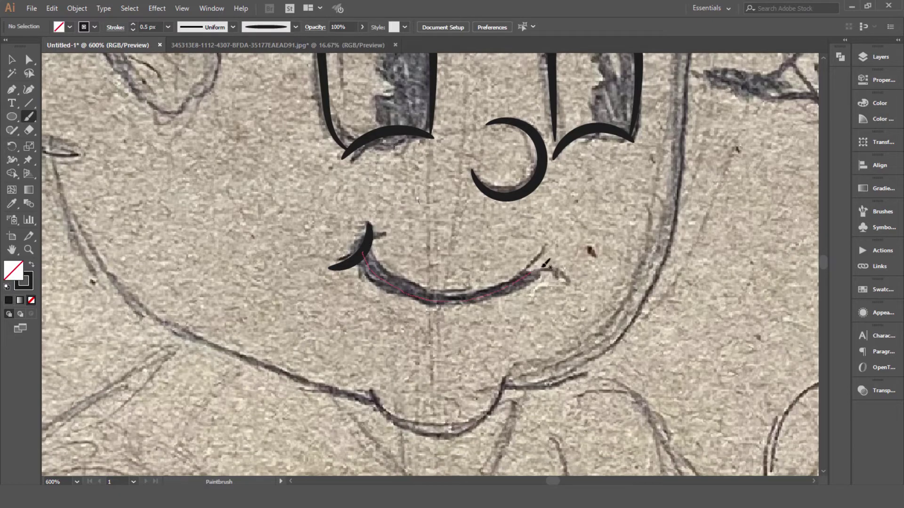
left_click_drag(546, 264, 377, 244)
left_click_drag(377, 244, 384, 217)
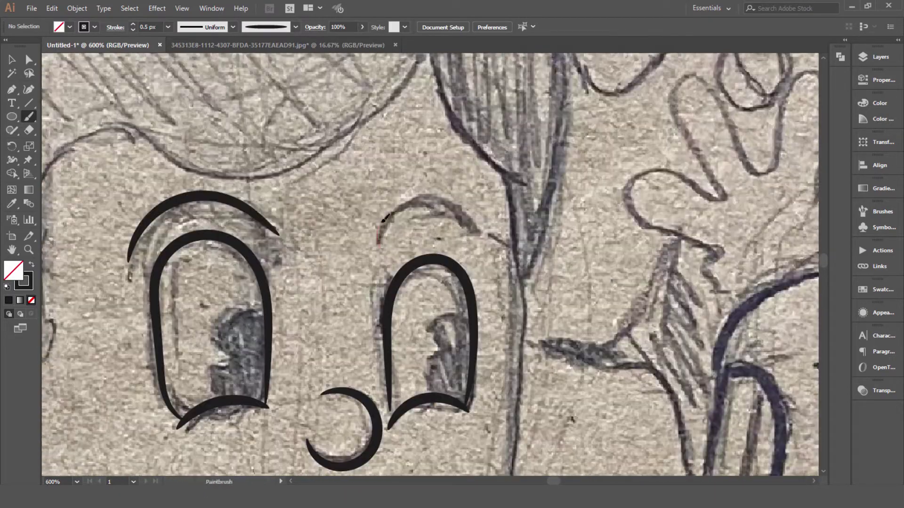
left_click_drag(450, 200, 476, 232)
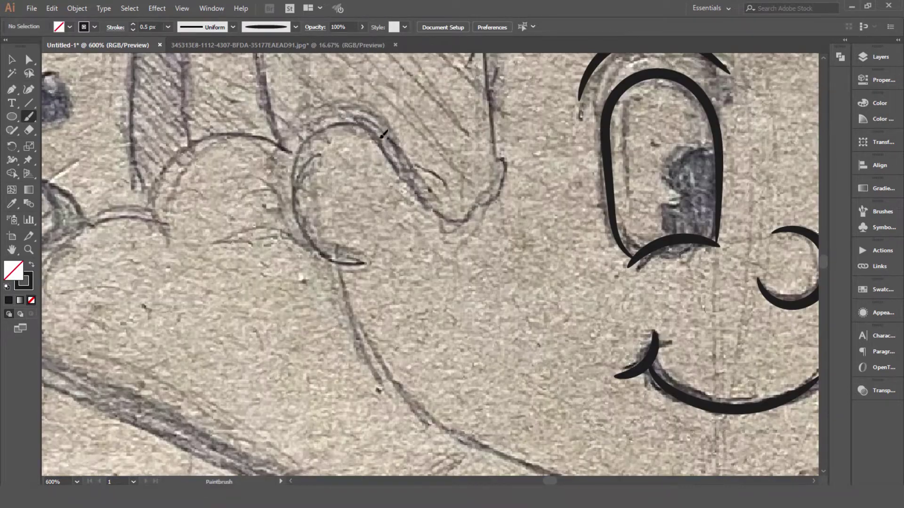
left_click_drag(309, 228, 311, 230)
Ink the side of the boy's face down to his chin and jawline.
key("ctrl+minus")
left_click_drag(362, 245, 401, 261)
left_click_drag(401, 262, 262, 203)
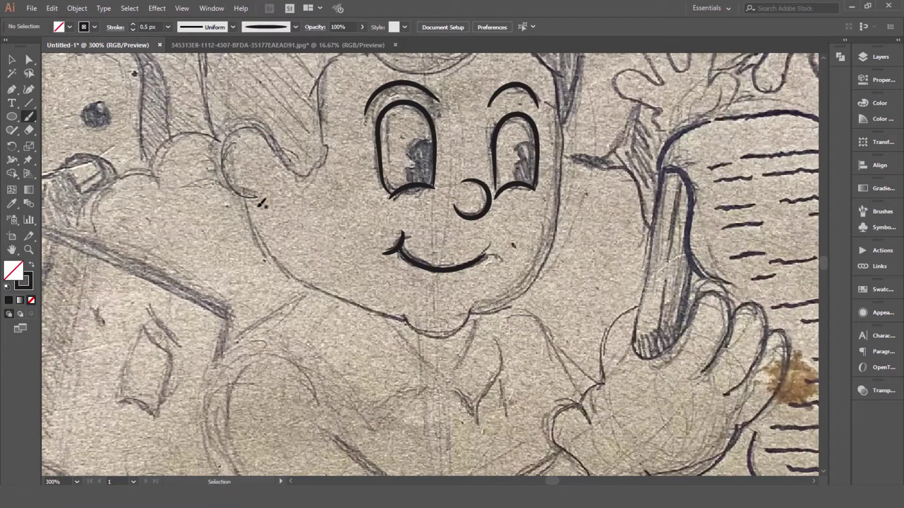
scroll(270, 196, "down", 2)
mouse_move(228, 135)
left_mouse_down()
mouse_move(256, 196)
mouse_move(400, 277)
mouse_move(263, 217)
left_mouse_up()
mouse_move(321, 240)
left_mouse_down()
mouse_move(247, 299)
mouse_move(271, 329)
left_mouse_up()
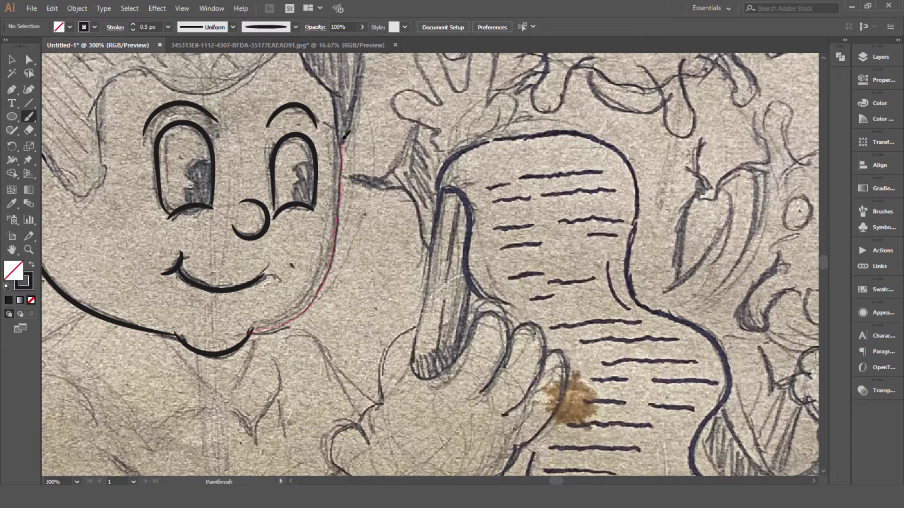
Ink the side of the boy's hair and his hairline curve.
scroll(345, 135, "up", 5)
scroll(332, 382, "down", 4)
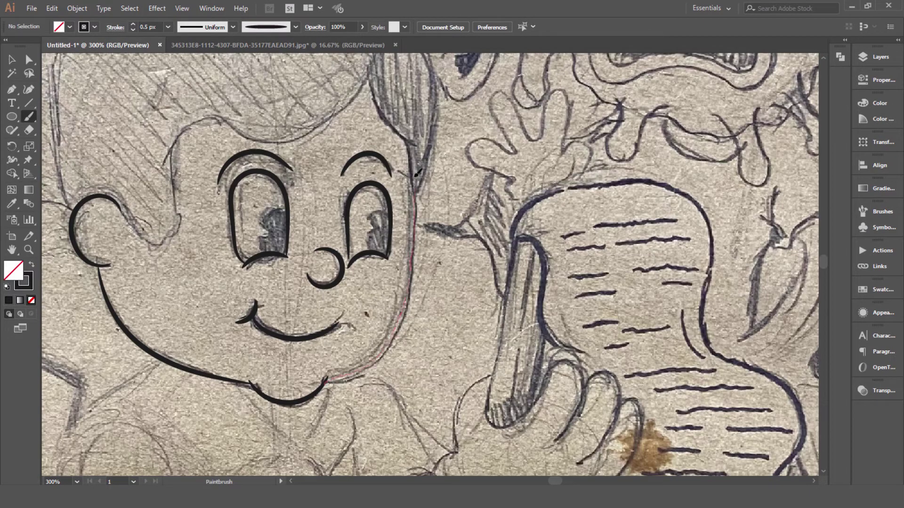
scroll(417, 173, "up", 3)
key("ctrl+plus")
left_click_drag(356, 256, 400, 284)
scroll(586, 124, "left", 5)
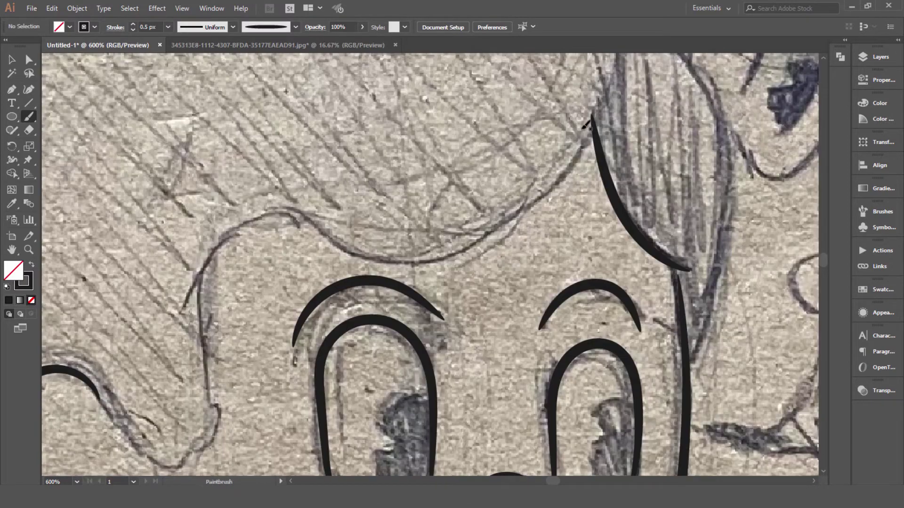
left_click_drag(285, 211, 212, 268)
Ink the neighbouring monster's pointed ear and body outline.
left_click_drag(205, 339, 402, 221)
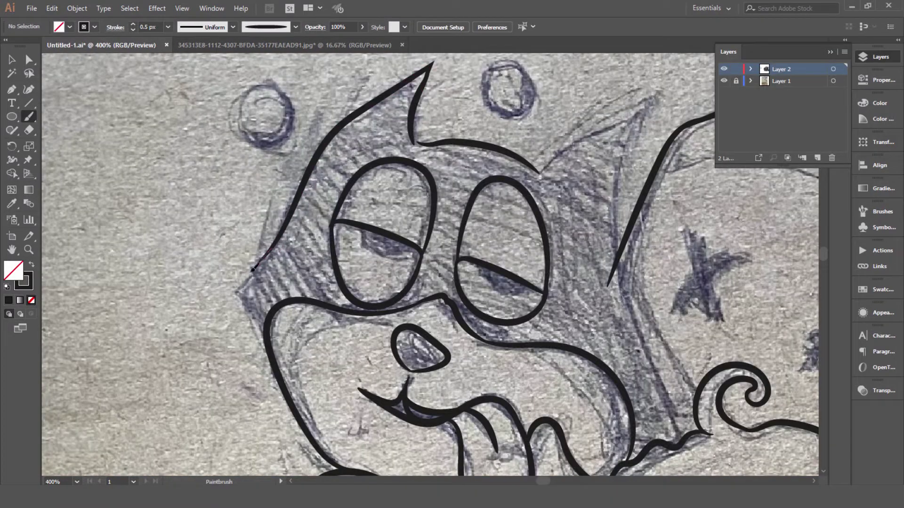
scroll(284, 218, "right", 4)
scroll(284, 218, "up", 1)
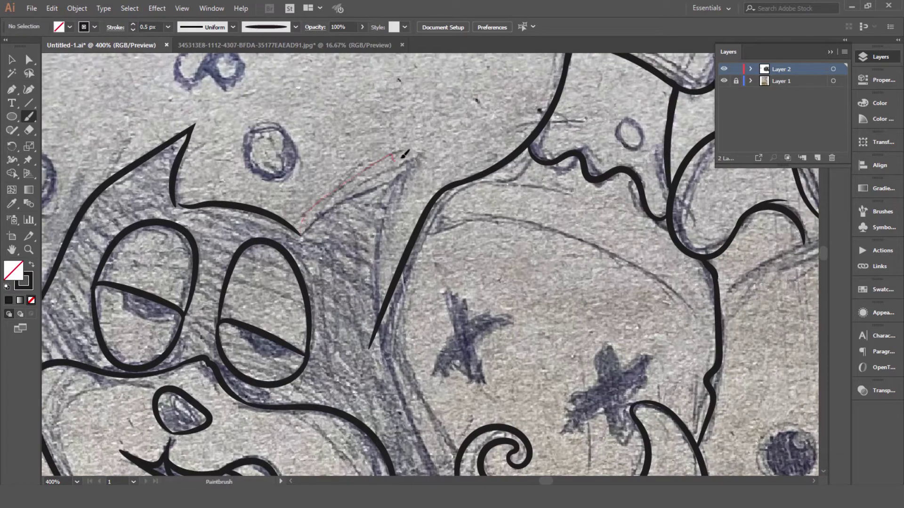
left_click_drag(404, 154, 405, 182)
left_click_drag(387, 222, 381, 320)
scroll(381, 320, "down", 3)
left_click_drag(372, 150, 440, 332)
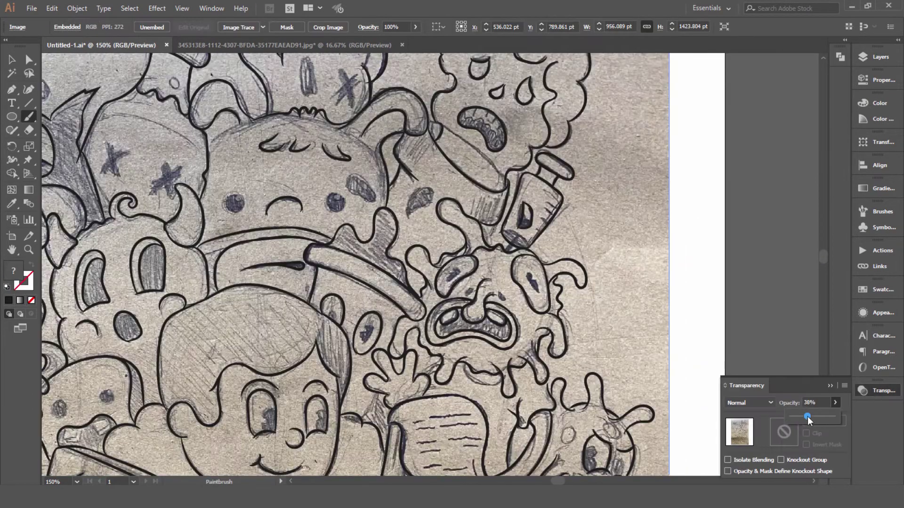
Lower the sketch opacity to 33% and lock the sketch and ink layers.
left_click_drag(807, 417, 805, 417)
left_click(875, 57)
left_click(736, 80)
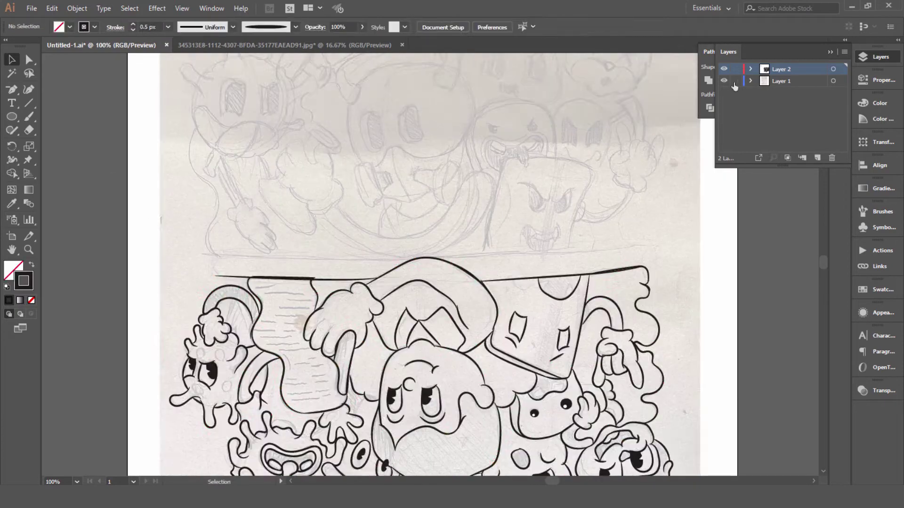
left_click(735, 81)
key("ctrl+equal")
key("ctrl+equal")
key("ctrl+equal")
Ink the next character's left eye, cheek curve and jaw curve.
key("b")
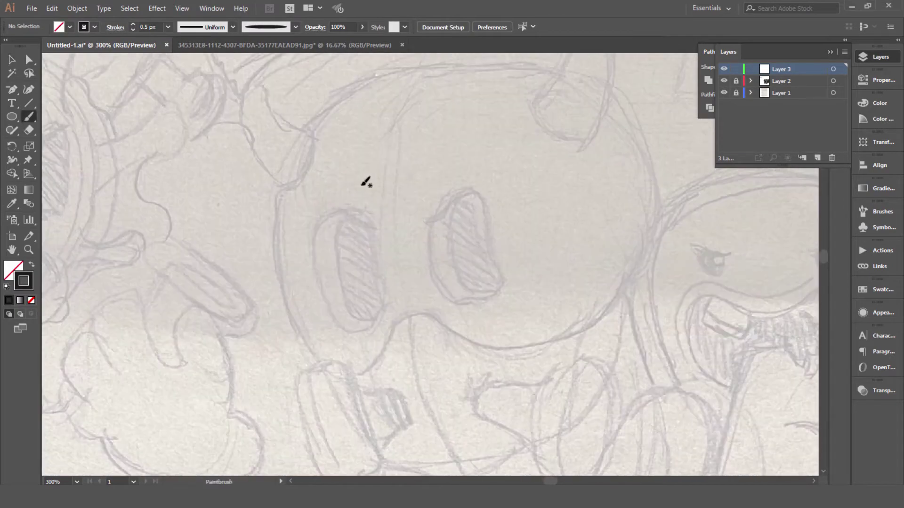
scroll(417, 162, "down", 2)
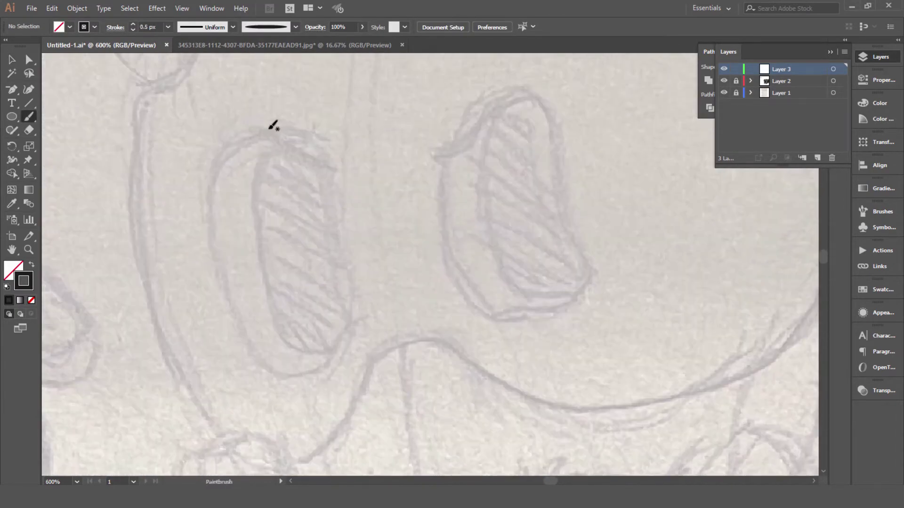
left_click_drag(313, 121, 383, 253)
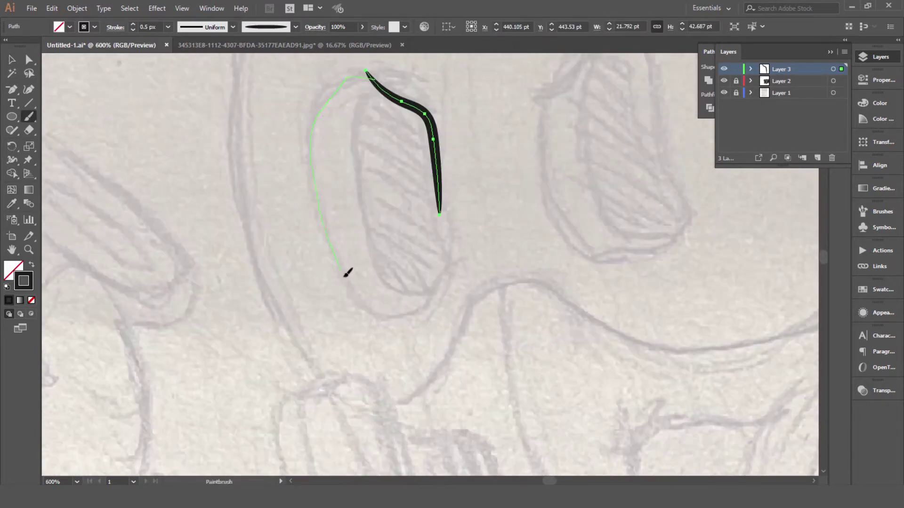
left_click_drag(346, 273, 428, 306)
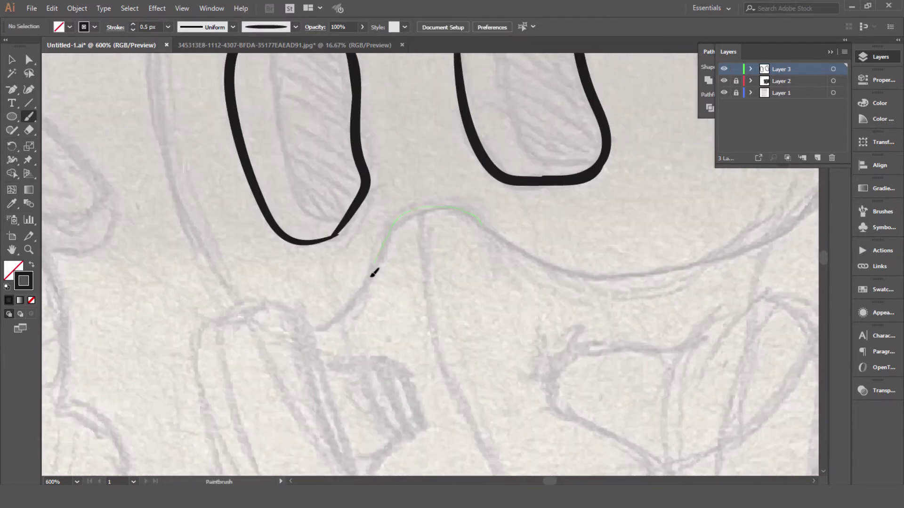
left_click_drag(375, 273, 316, 325)
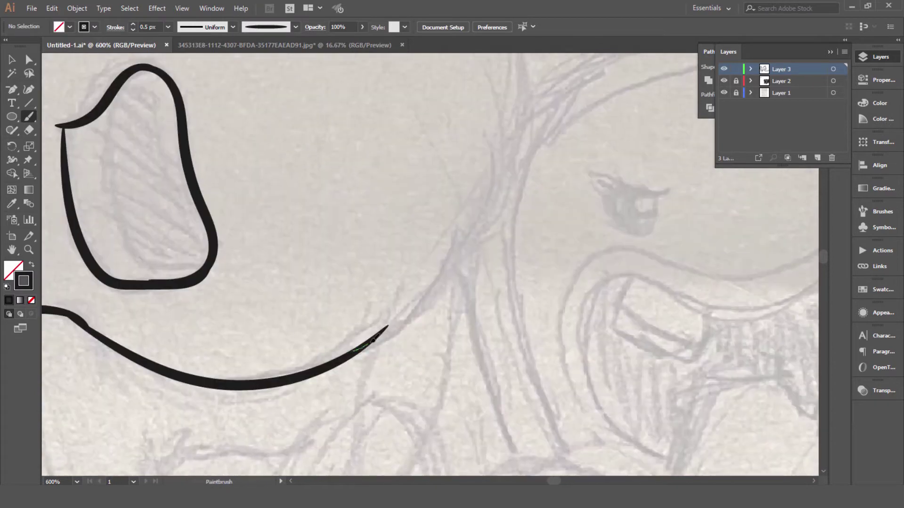
left_click_drag(384, 325, 476, 196)
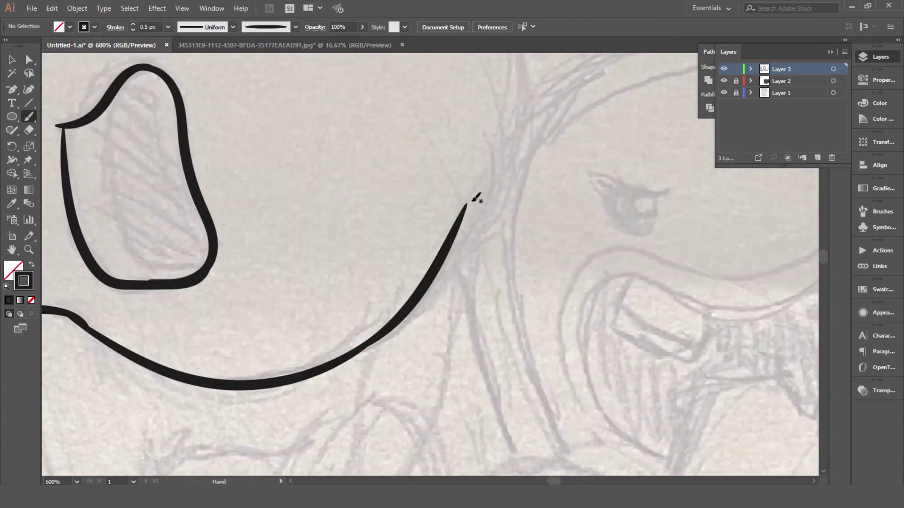
Ink the lines of the devil's gas mask and the curve below its filter.
left_click_drag(541, 452, 484, 273)
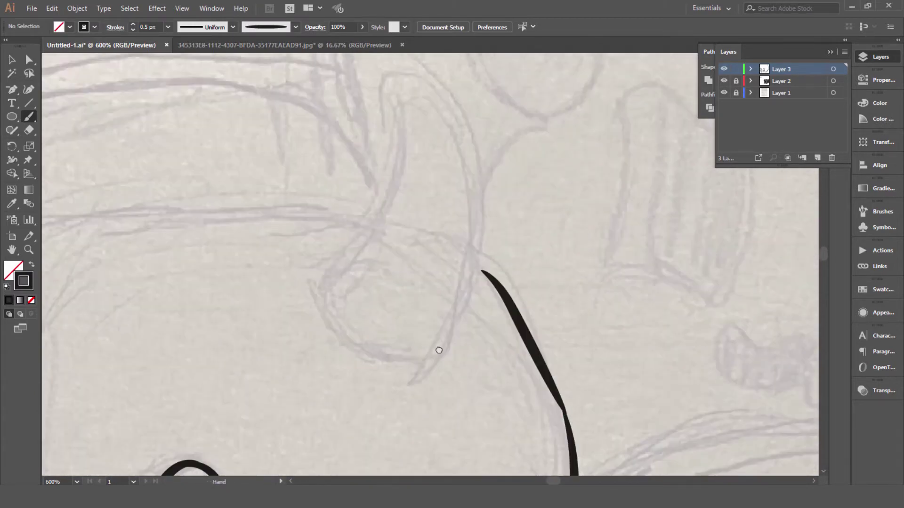
left_click_drag(438, 349, 322, 205)
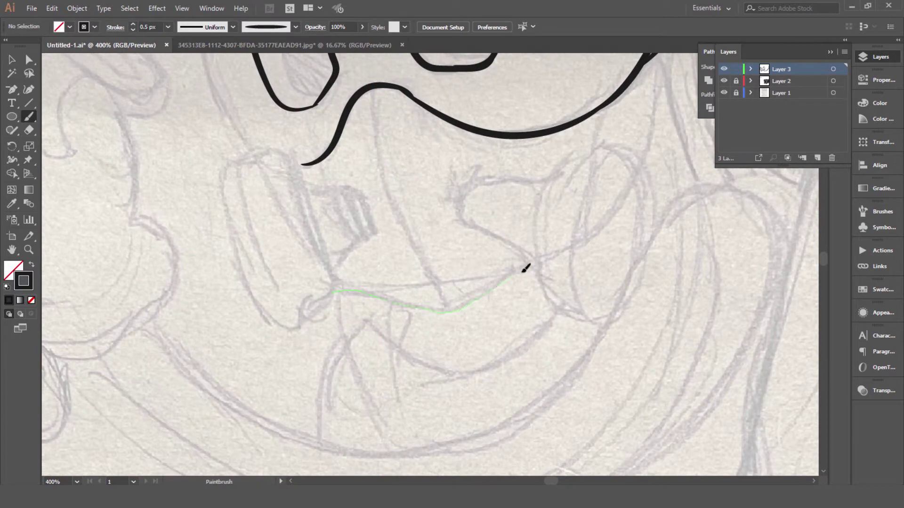
left_click_drag(526, 268, 531, 268)
key("ctrl+=")
left_click_drag(362, 157, 329, 168)
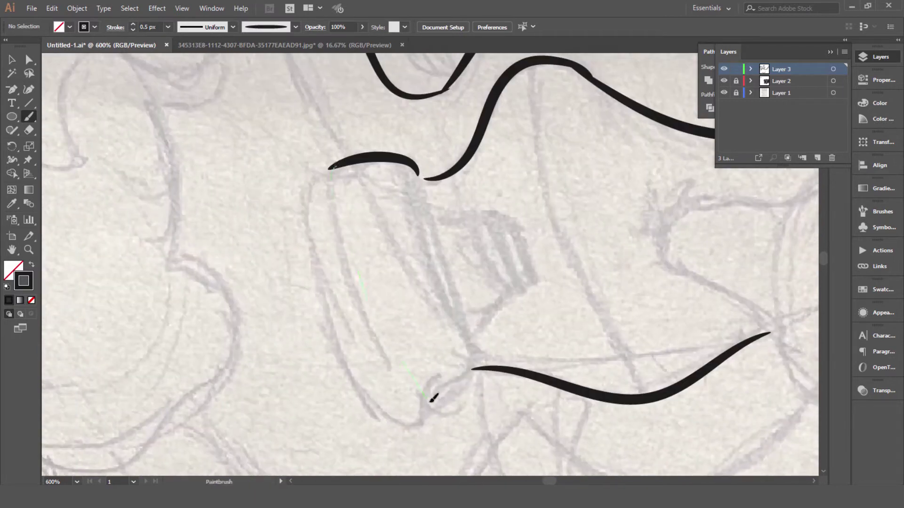
left_click_drag(425, 392, 418, 176)
Trace the mask's filter canister outline and rim, plus another mask outline segment.
scroll(242, 196, "down", 2)
scroll(342, 118, "up", 1)
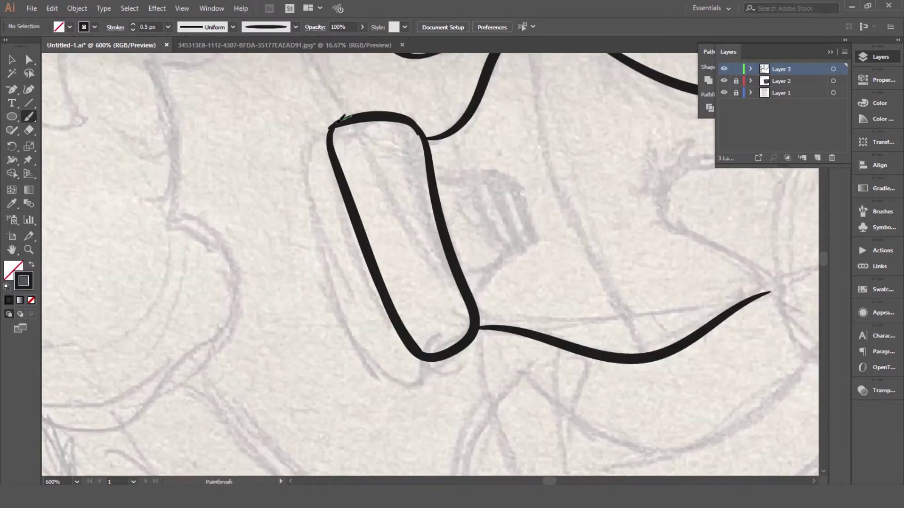
left_click_drag(320, 235, 343, 303)
left_click_drag(421, 372, 423, 379)
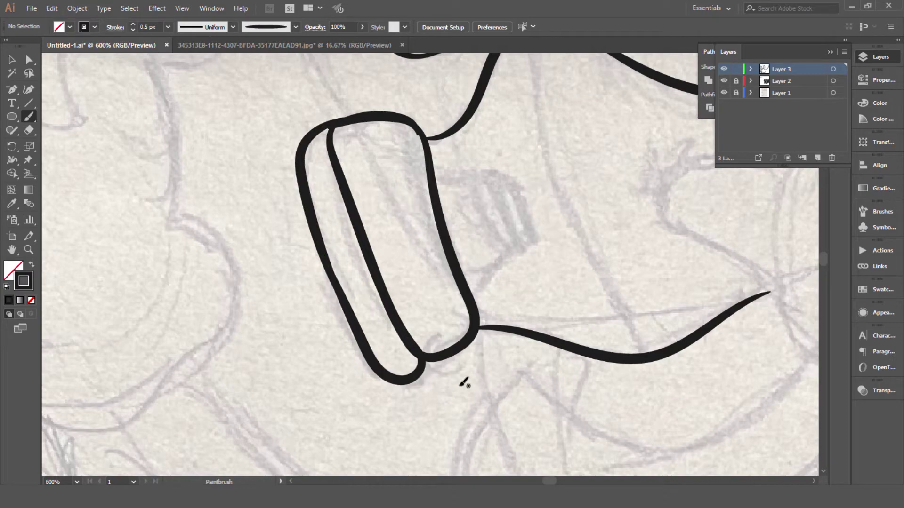
scroll(464, 377, "up", 5)
scroll(383, 245, "down", 2)
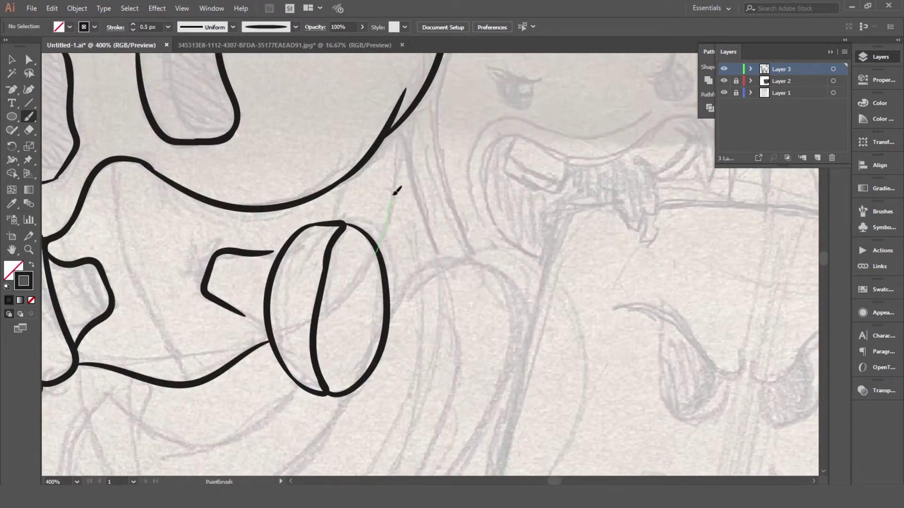
left_click_drag(396, 190, 414, 110)
scroll(353, 246, "down", 3)
scroll(353, 247, "down", 3)
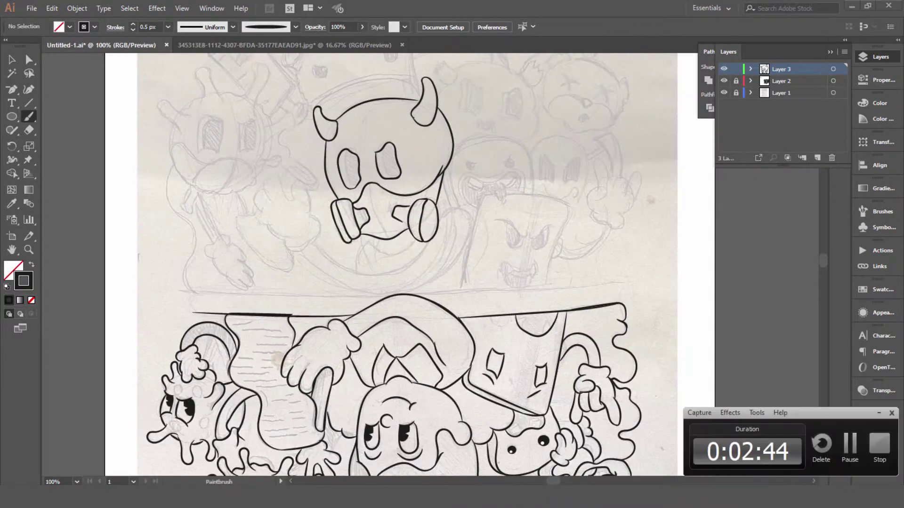
scroll(288, 275, "up", 3)
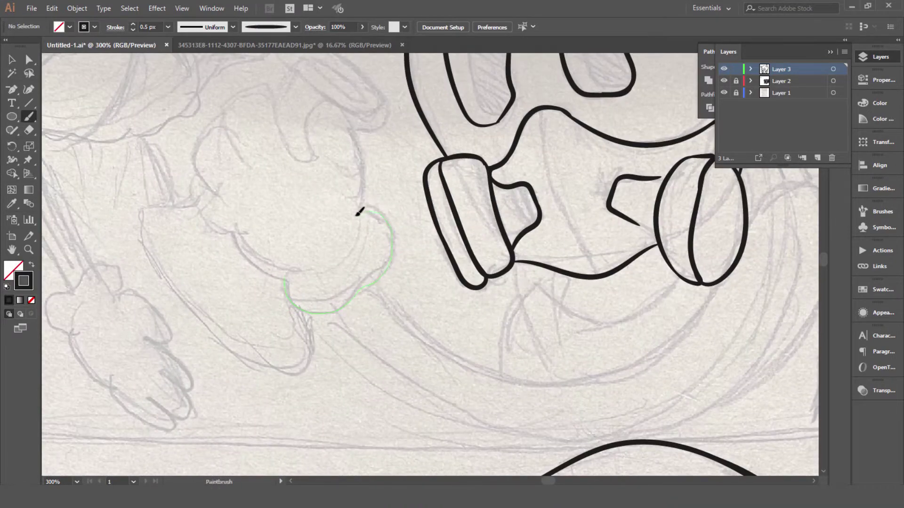
Begin the devil's hand outline, switch to the tapered brush and check the halo path.
left_click_drag(359, 211, 359, 212)
scroll(359, 212, "up", 2)
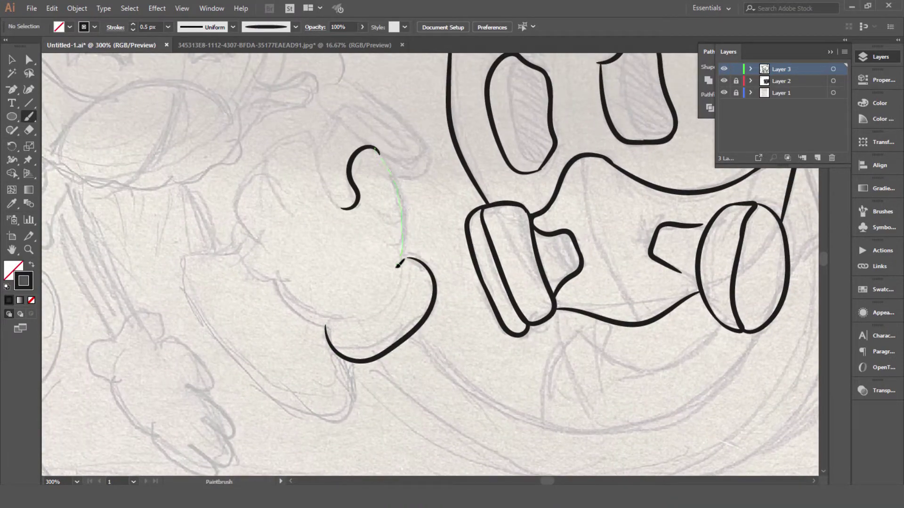
scroll(428, 210, "up", 2)
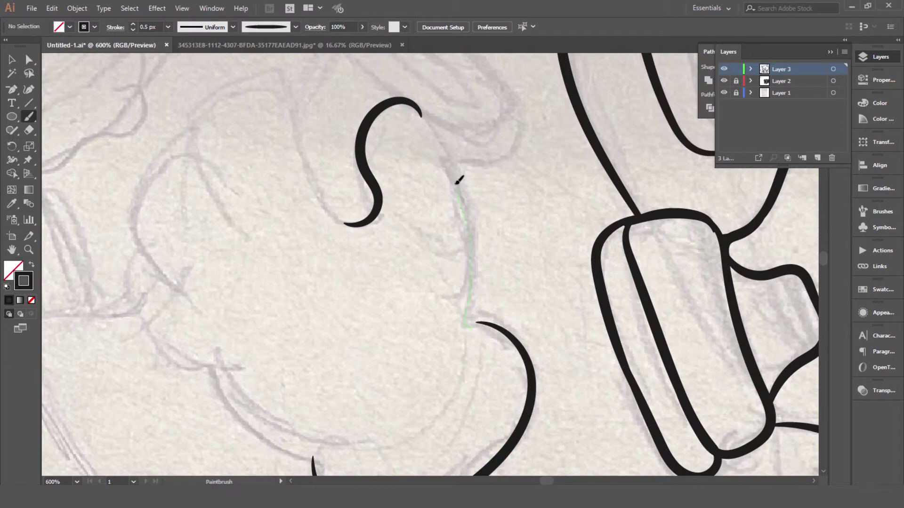
key("ctrl+plus")
key("ctrl+plus")
key("ctrl+plus")
key("ctrl+plus")
key("ctrl+plus")
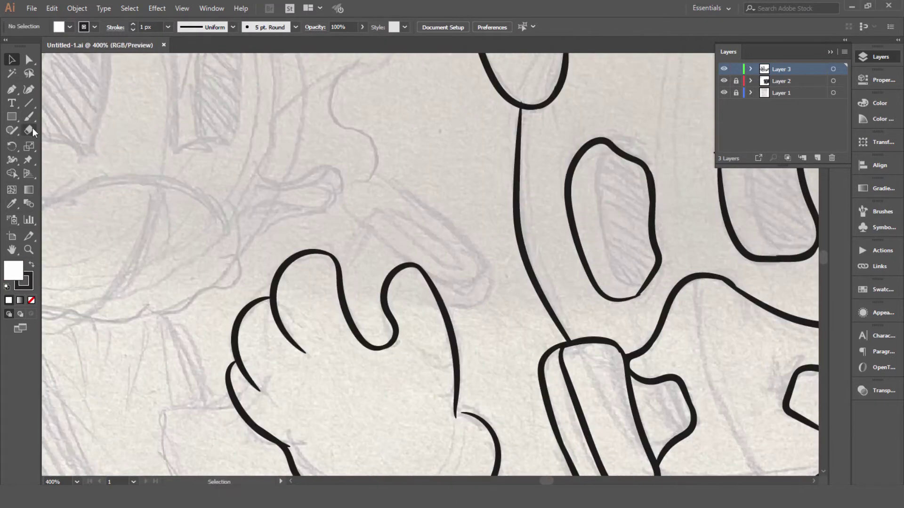
key("b")
left_click(296, 26)
left_click(259, 64)
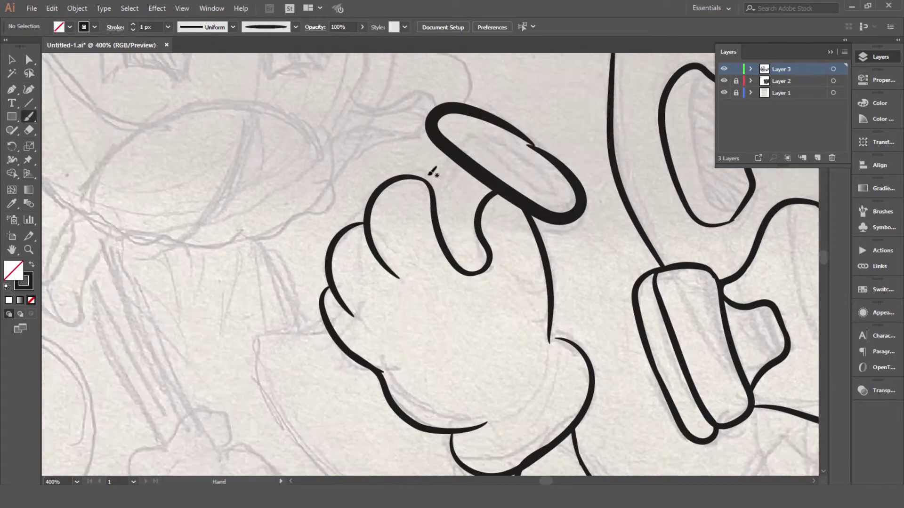
key("a")
left_click(527, 149)
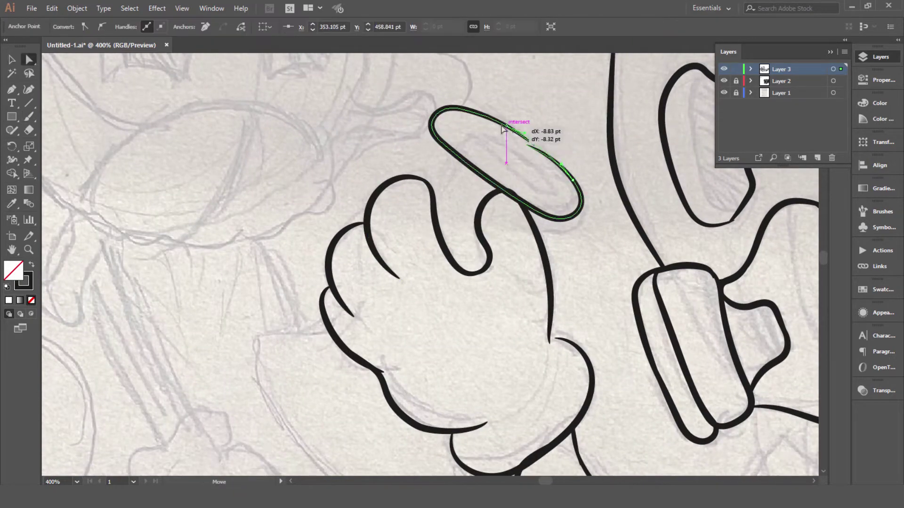
key("ctrl+shift+a")
Extend the devil's hand outline, ink the sleeve cuff and draw a loop inside the halo.
scroll(424, 264, "down", 2)
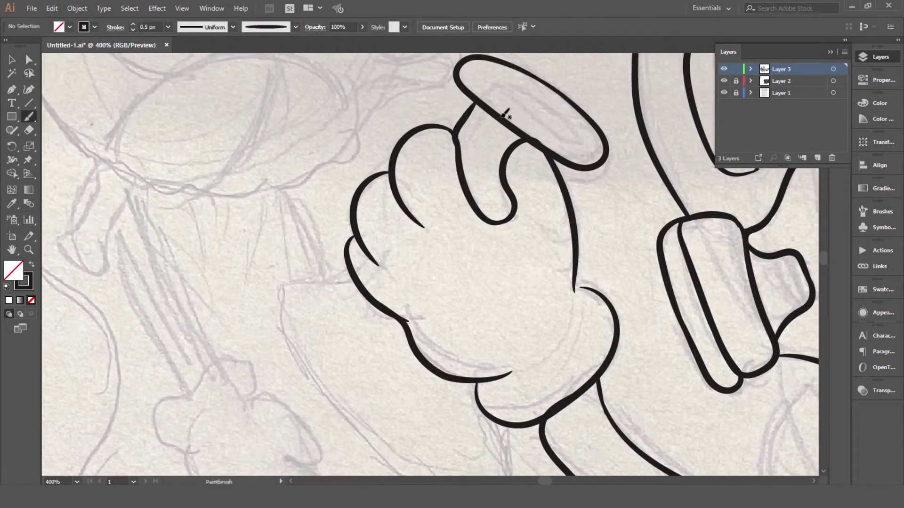
scroll(470, 121, "down", 4)
scroll(433, 146, "left", 3)
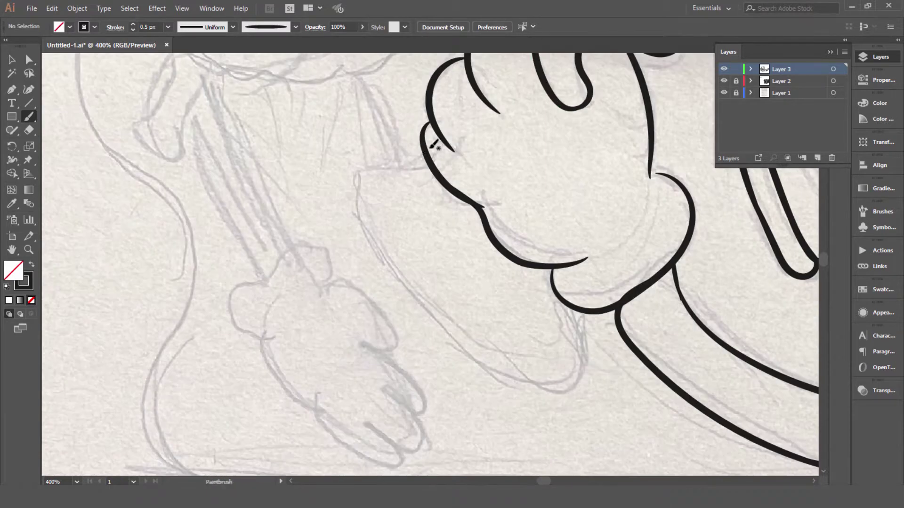
scroll(398, 221, "down", 3)
scroll(439, 258, "right", 1)
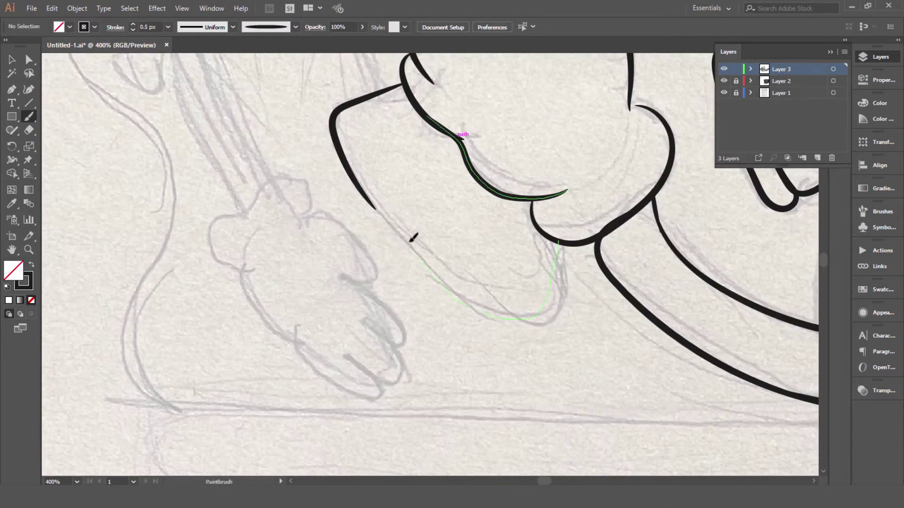
left_click_drag(413, 239, 377, 210)
scroll(451, 243, "up", 3)
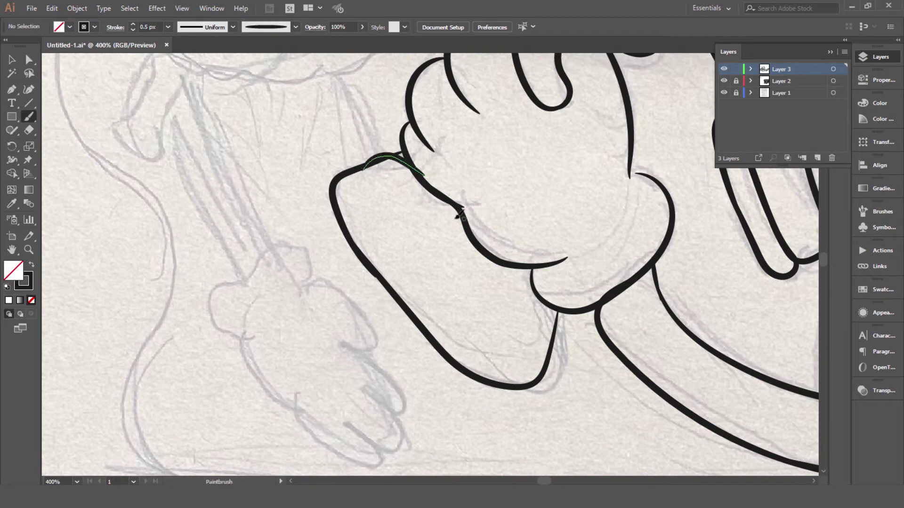
left_click_drag(554, 325, 555, 328)
scroll(443, 278, "up", 4)
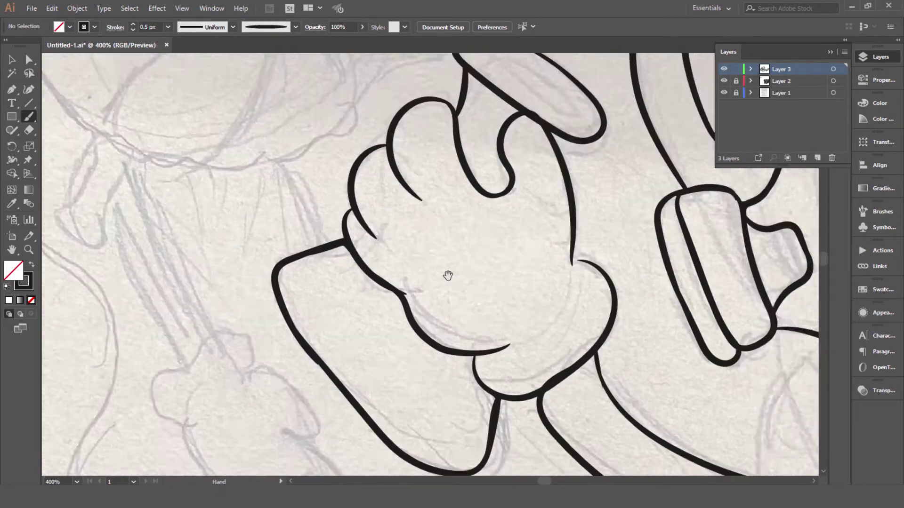
scroll(516, 253, "up", 3)
left_click_drag(543, 256, 523, 260)
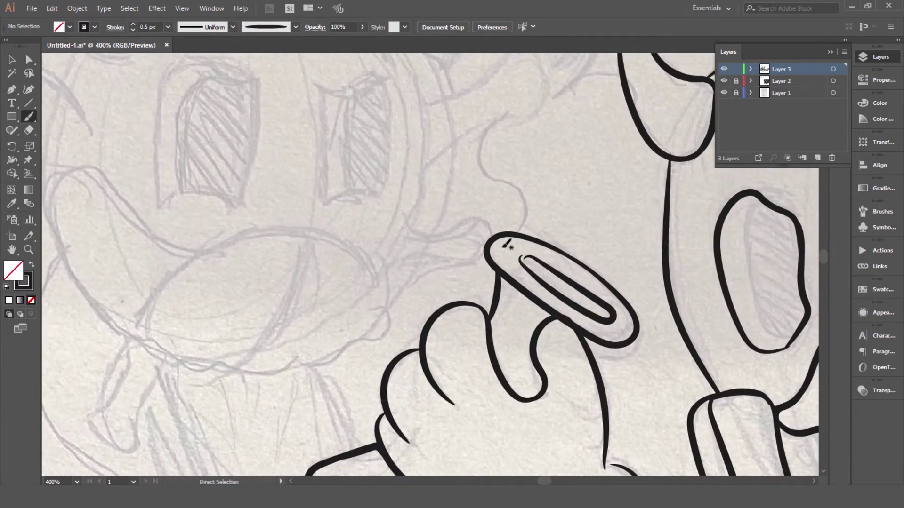
Ink the X-eyed cat's right ear edge and left ear outline, redoing stray strokes.
key("ctrl+1")
scroll(508, 244, "up", 3)
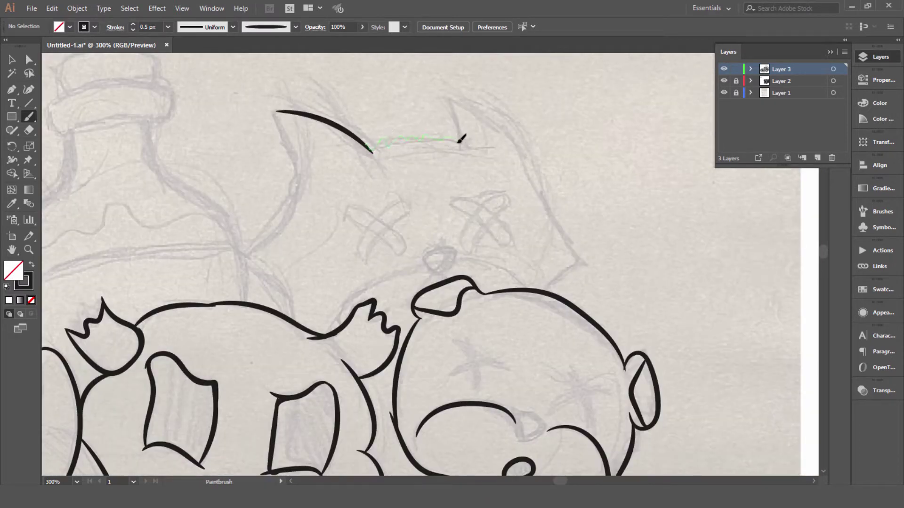
key("ctrl+z")
left_click_drag(448, 98, 472, 102)
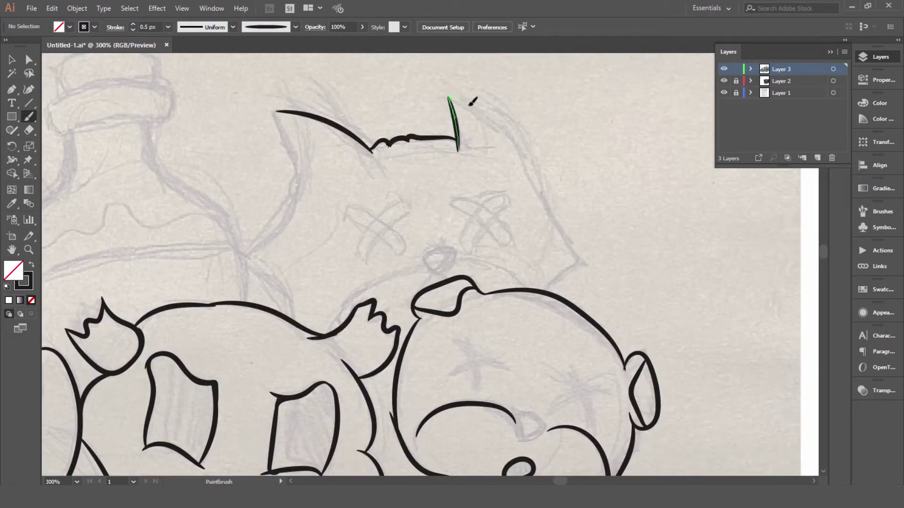
key("ctrl+z")
key("ctrl+shift+z")
left_click_drag(306, 86, 319, 101)
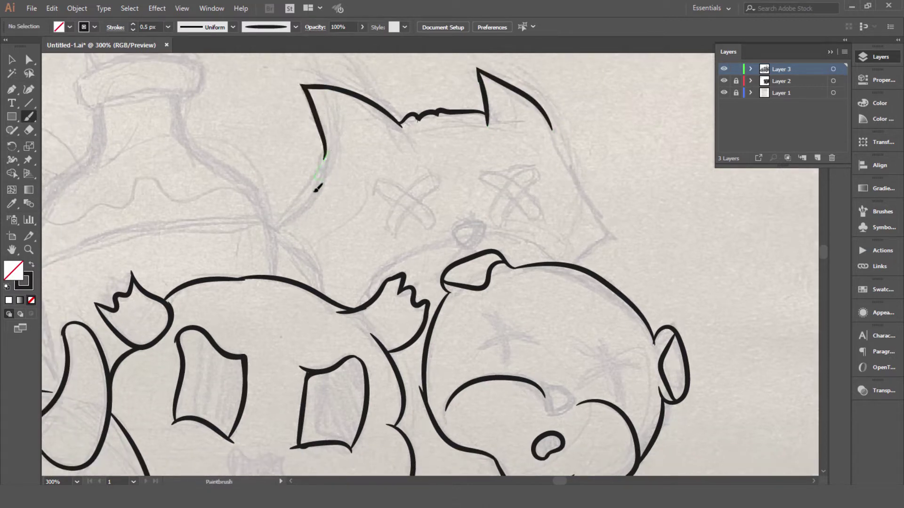
Attempt the cat head's right-side outline, undoing the stray strokes.
scroll(263, 236, "down", 2)
mouse_move(317, 188)
left_mouse_down()
mouse_move(264, 235)
mouse_move(302, 226)
left_mouse_up()
left_click_drag(508, 230, 441, 258)
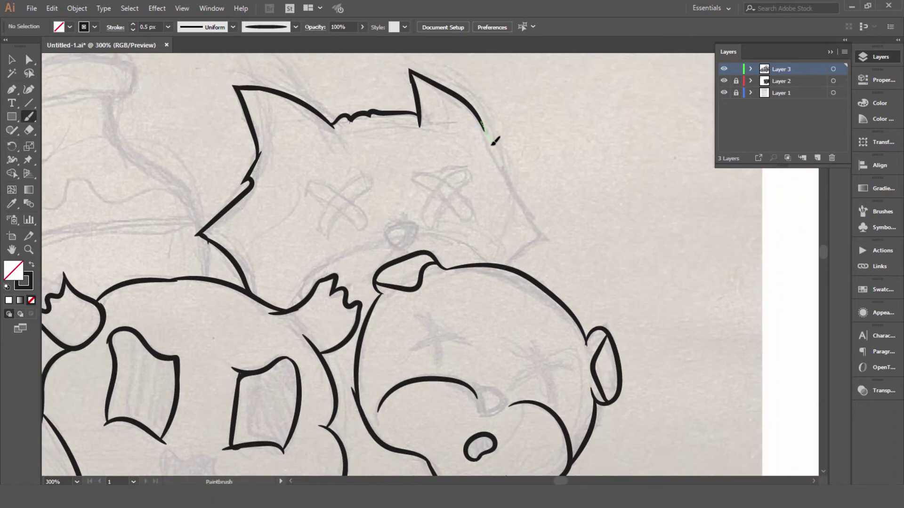
left_click_drag(485, 130, 546, 235)
key("ctrl+z")
mouse_move(484, 134)
left_mouse_down()
mouse_move(547, 237)
mouse_move(537, 252)
left_mouse_up()
key("ctrl+z")
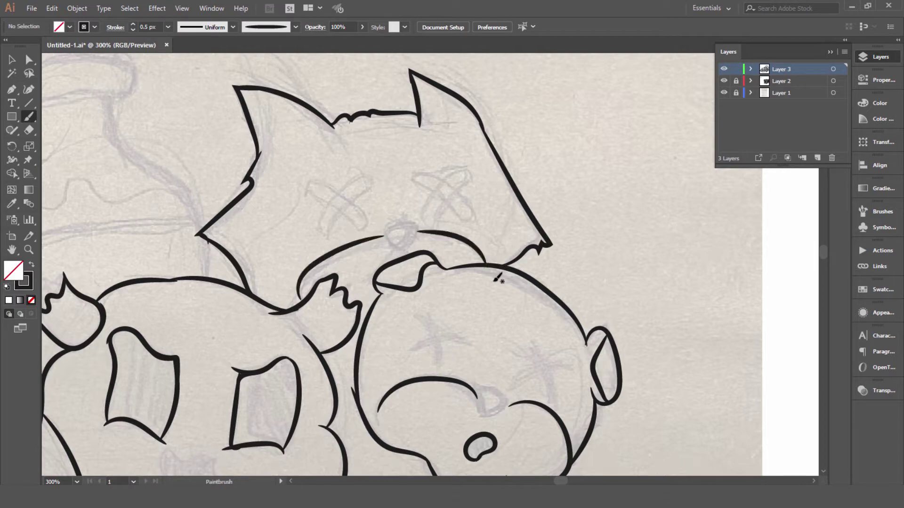
Outline the bottle cap's right side and bottom edge.
scroll(432, 227, "left", 5)
scroll(432, 227, "up", 1)
scroll(243, 190, "up", 1)
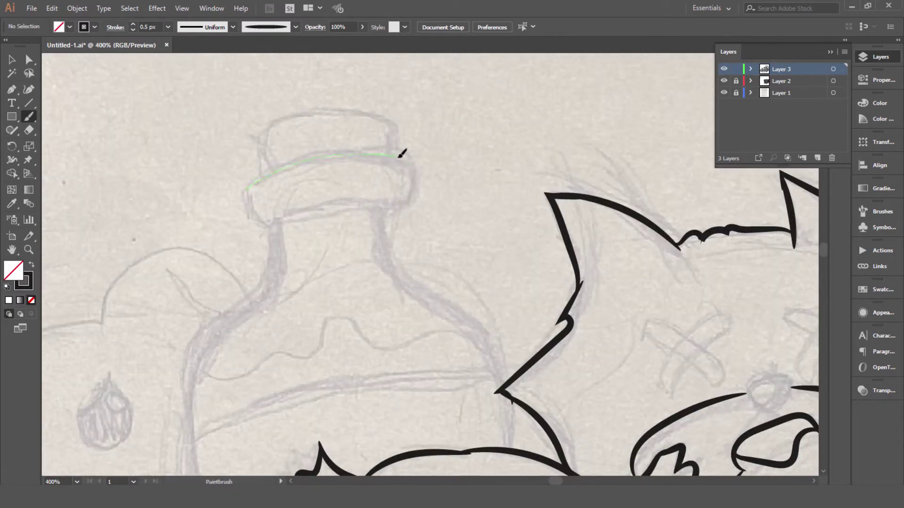
mouse_move(398, 156)
left_mouse_down()
mouse_move(407, 193)
mouse_move(319, 215)
left_mouse_up()
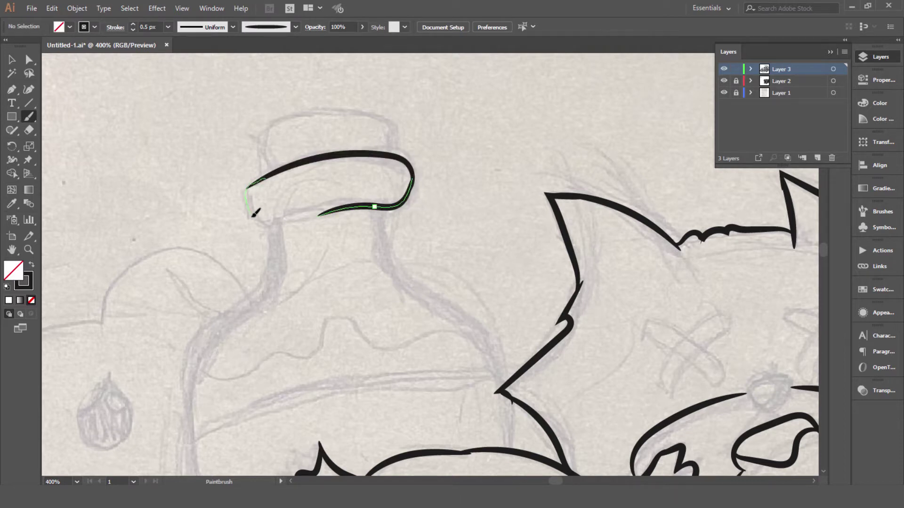
left_click_drag(254, 213, 320, 215)
scroll(428, 246, "down", 3)
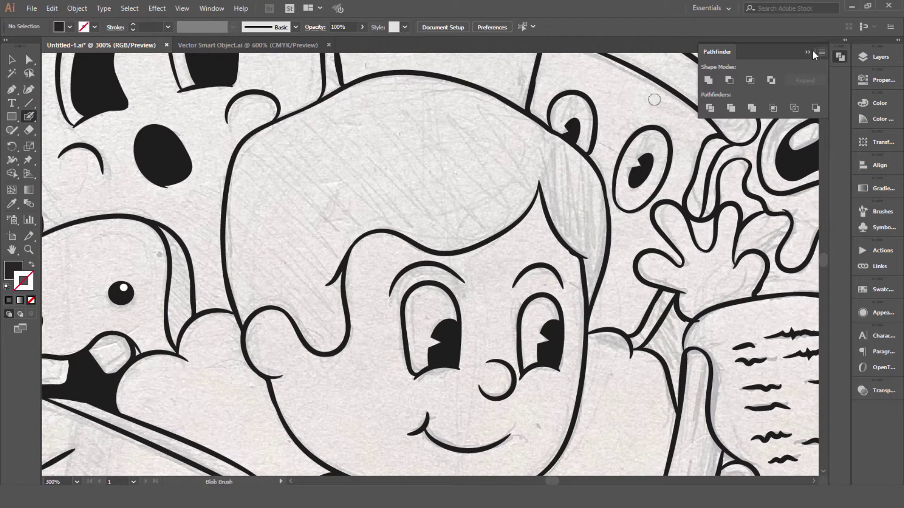
Move Layer 4 below Layer 2 in the Layers panel.
key("F7")
left_click(793, 83)
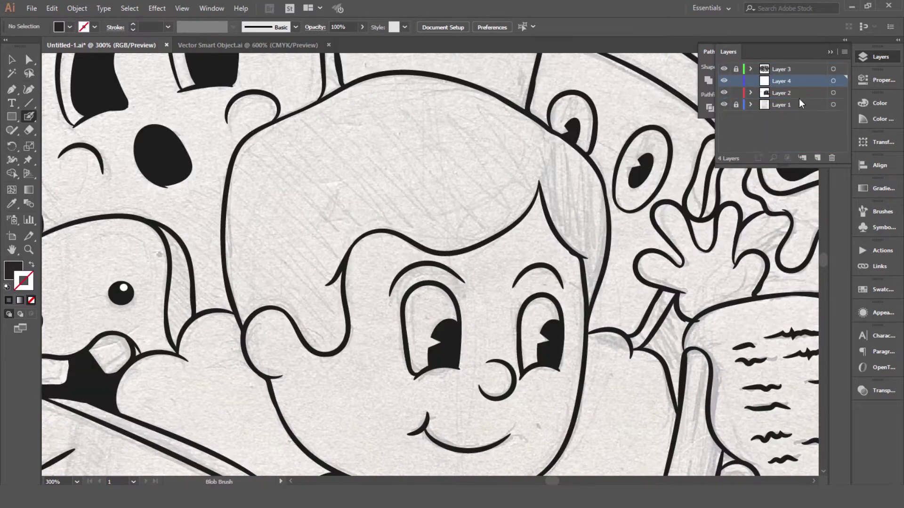
left_click_drag(801, 103, 800, 99)
Fill the boy's hair solid black with a thick stroke, deleting the inner outline path.
mouse_move(426, 77)
left_mouse_down()
mouse_move(309, 331)
mouse_move(606, 211)
left_mouse_up()
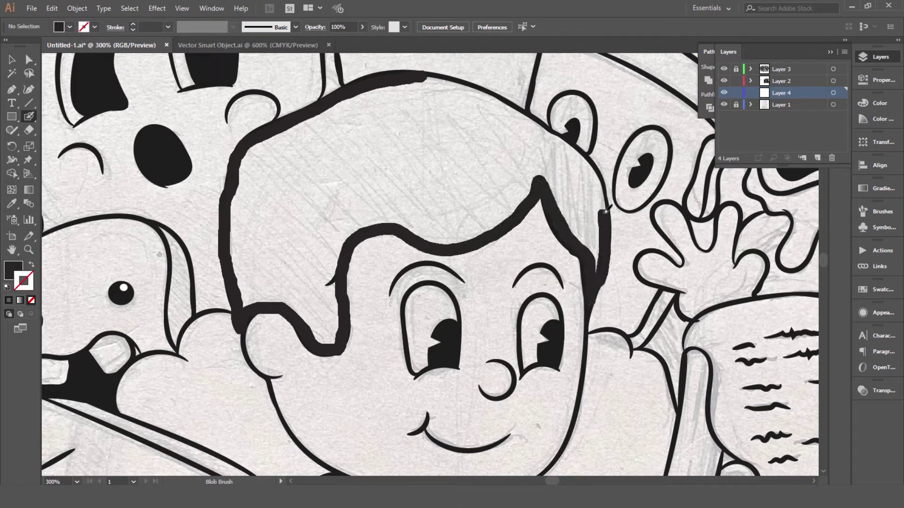
left_click_drag(606, 211, 414, 75)
key("a")
left_click(248, 153)
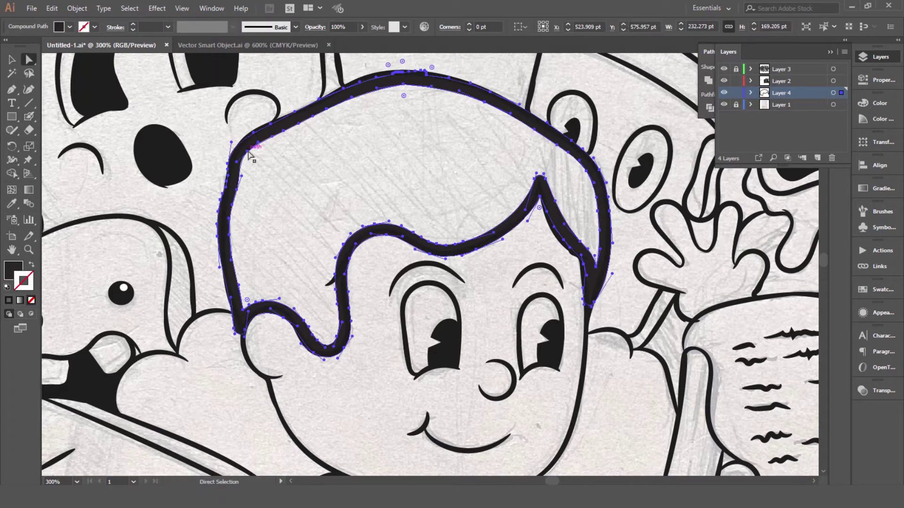
key("Delete")
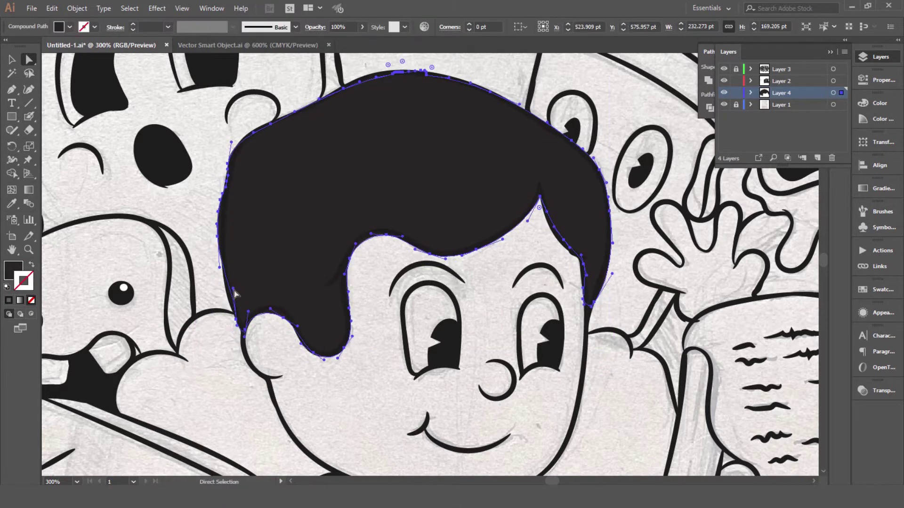
left_click(218, 210)
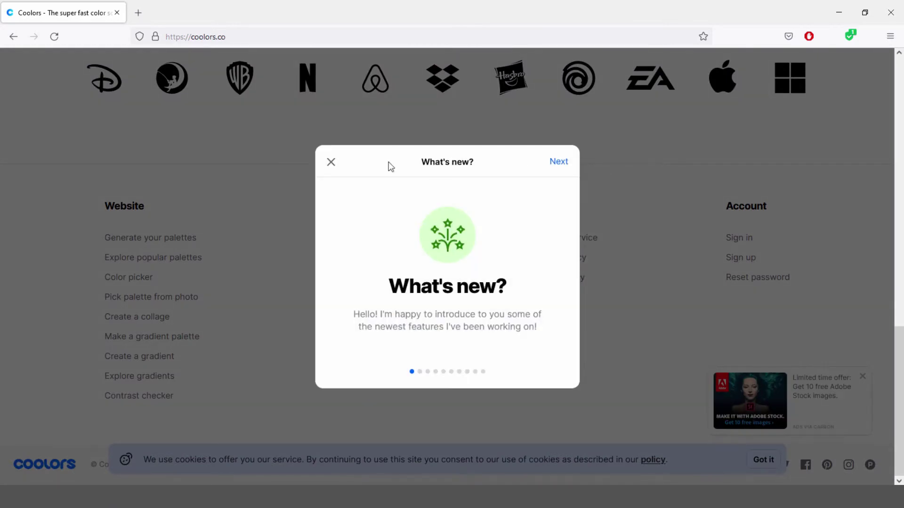
Dismiss Coolors' pop-ups, launch the generator and browse the Explore trending palettes.
left_click(331, 162)
scroll(518, 141, "up", 15)
scroll(196, 275, "down", 2)
left_click(201, 243)
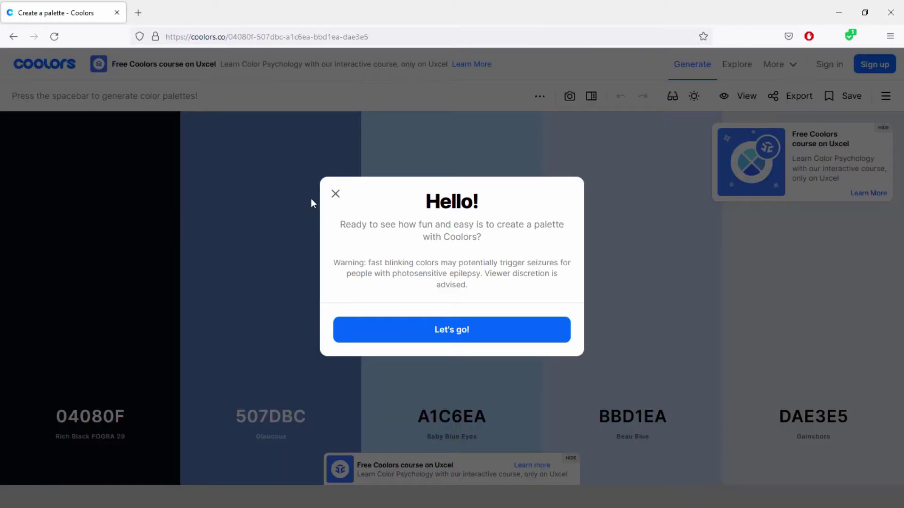
left_click(334, 193)
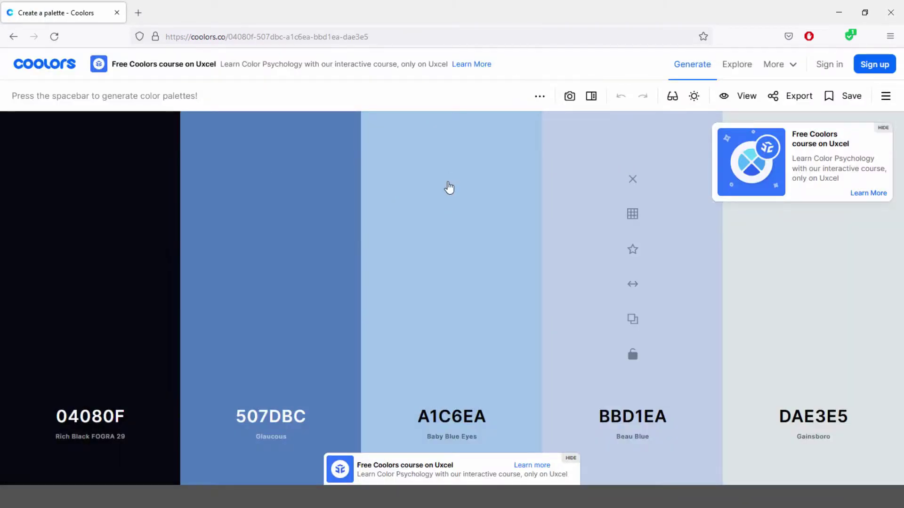
left_click(737, 65)
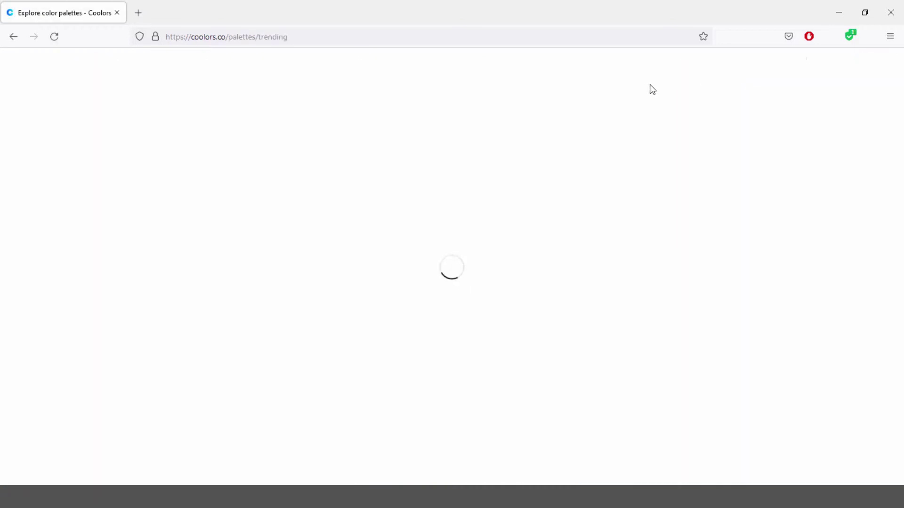
scroll(665, 185, "down", 3)
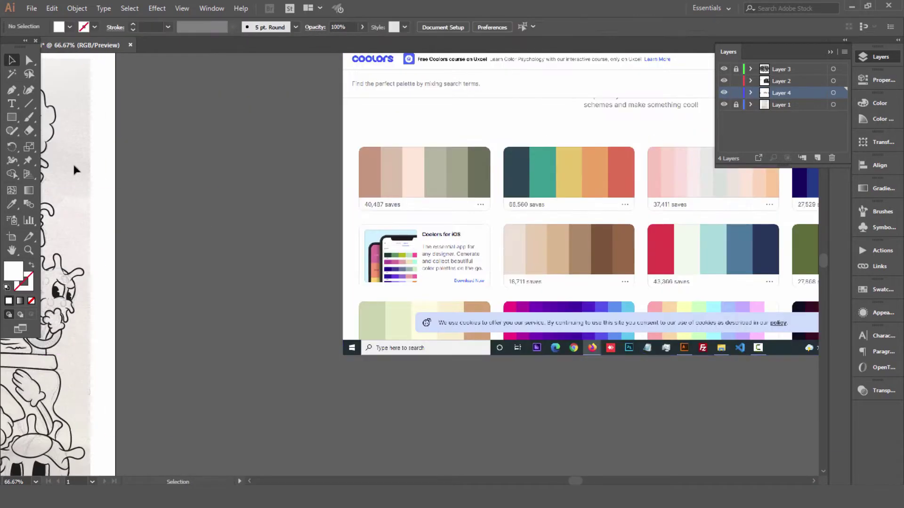
Draw two stacked peach squares beside the artwork, the lower one a darker palette peach.
key("m")
left_click_drag(142, 190, 194, 241)
key("i")
left_click(413, 173)
key("ctrl+shift+a")
left_click_drag(207, 152, 576, 144)
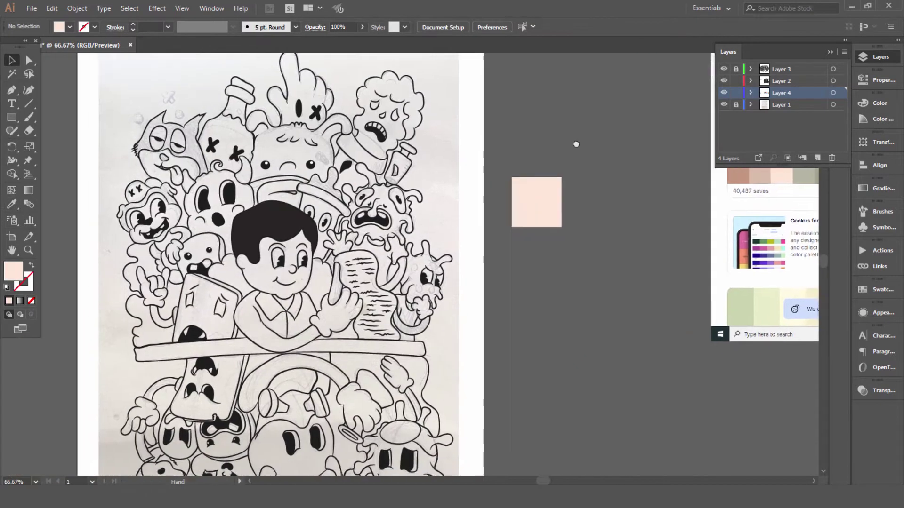
key("ctrl+plus")
left_click_drag(676, 201, 676, 375)
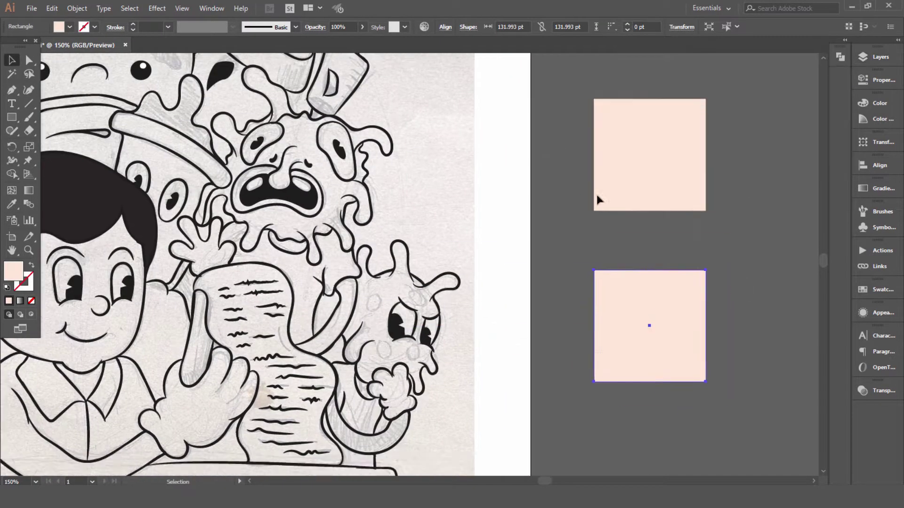
left_click_drag(597, 198, 692, 288)
key("ctrl+minus")
key("ctrl+minus")
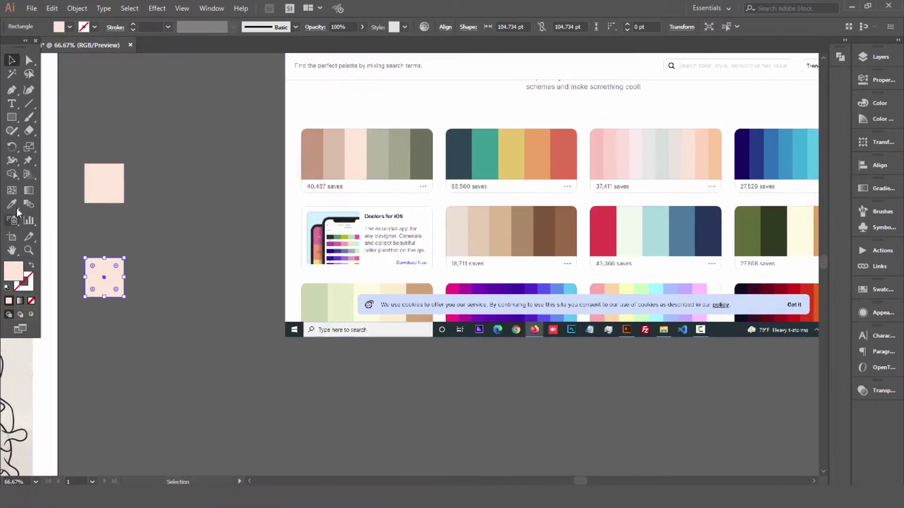
left_click(12, 204)
left_click(709, 156)
Select both peach squares and set Blend Options to 4 Specified Steps.
left_click_drag(85, 129, 410, 117)
key("ctrl+plus")
key("ctrl+minus")
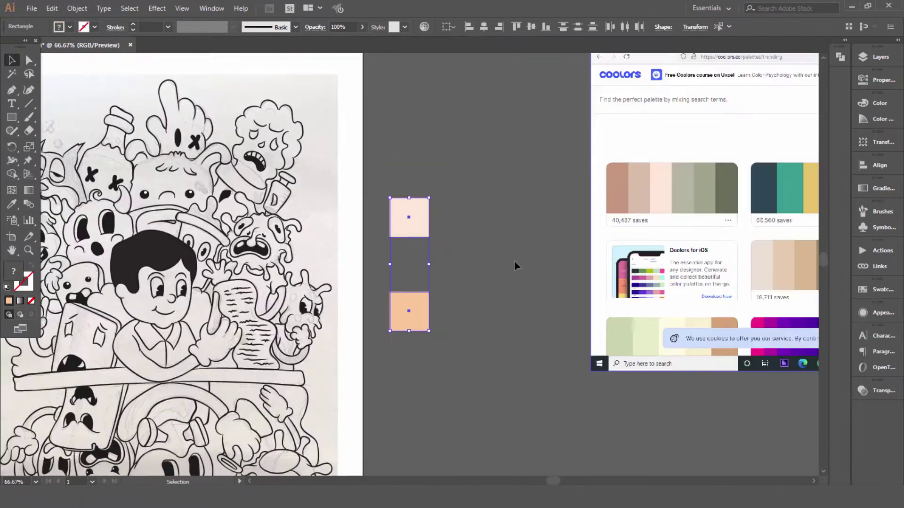
left_click(52, 8)
mouse_move(91, 301)
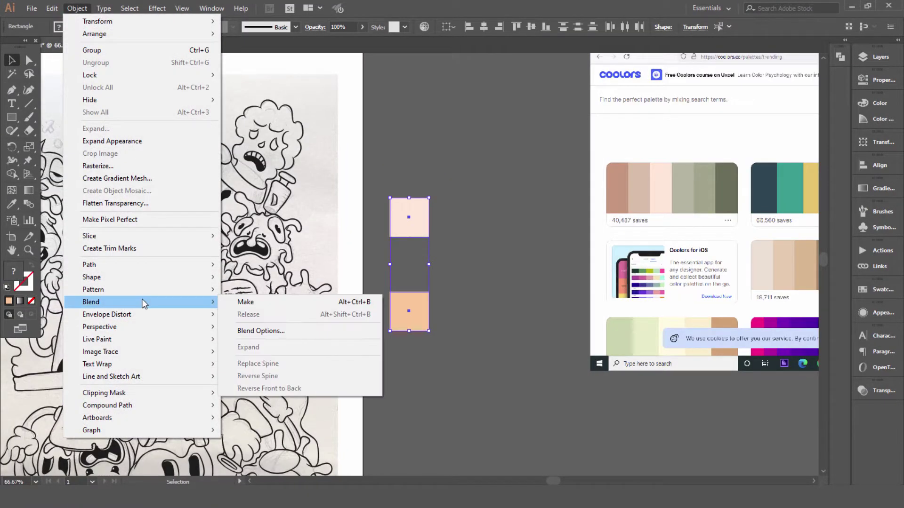
left_click(261, 331)
left_click(445, 220)
left_click(459, 246)
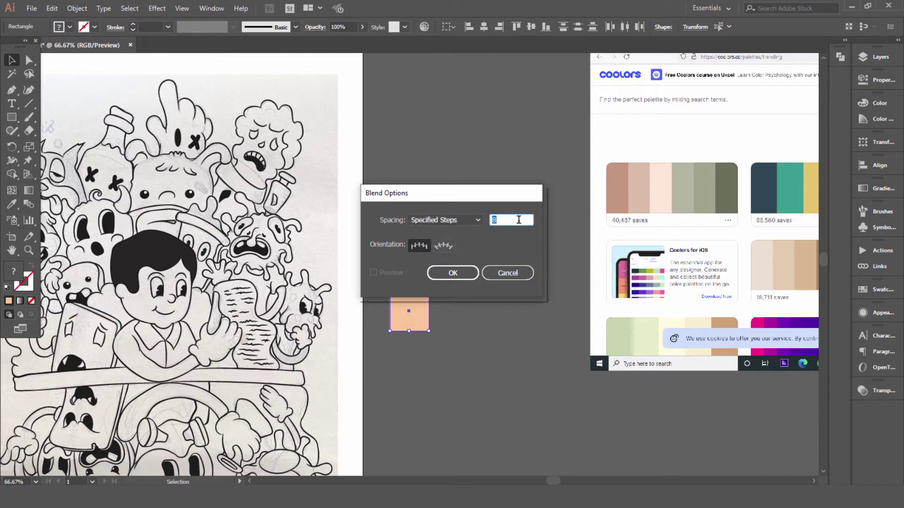
type("4")
left_click(452, 273)
Blend the two peach squares and expand the blend into a stepped peach strip.
left_click(52, 8)
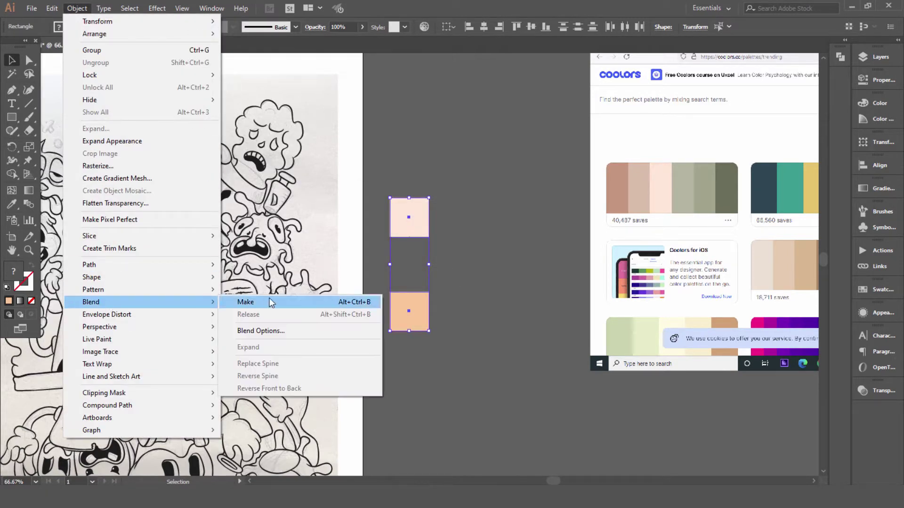
left_click(271, 302)
key("ctrl+plus")
key("ctrl+plus")
key("ctrl+plus")
key("ctrl+minus")
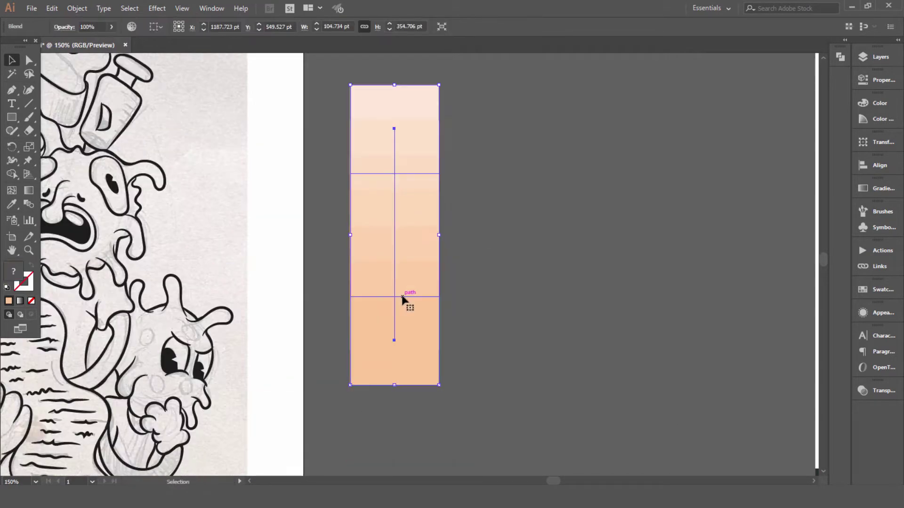
left_click(77, 8)
left_click(151, 139)
left_click(77, 8)
left_click(142, 127)
left_click(415, 309)
key("ctrl+shift+a")
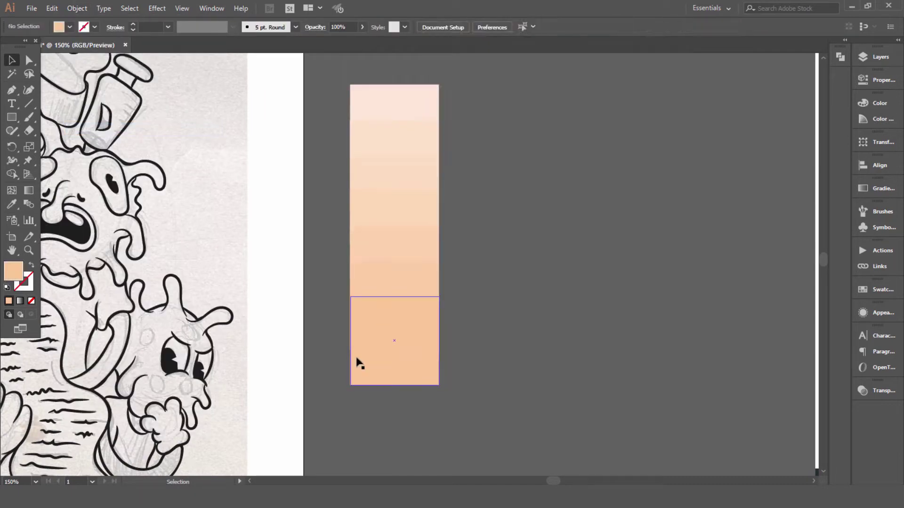
left_click(358, 364)
key("ctrl+minus")
Draw a palette-pink square with a crimson-filled copy below it, and select both.
key("m")
mouse_move(486, 166)
left_mouse_down()
mouse_move(535, 197)
mouse_move(546, 224)
left_mouse_up()
key("i")
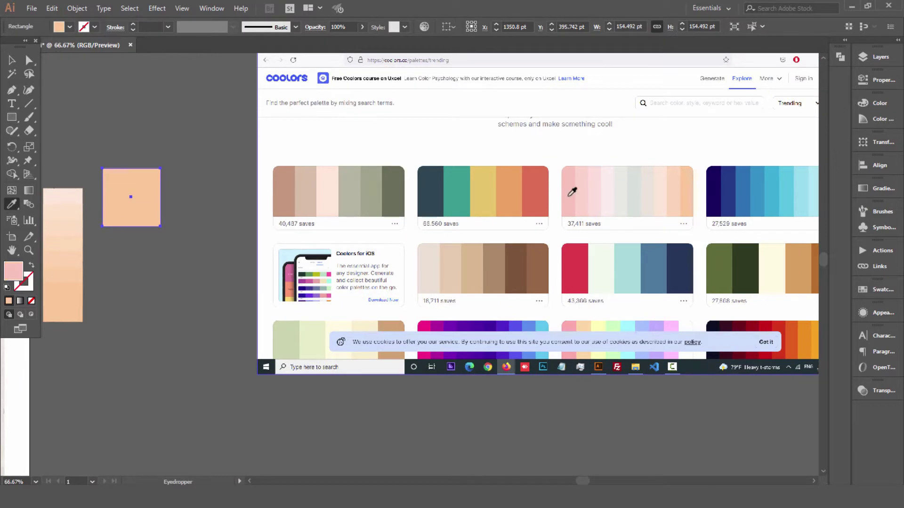
left_click(572, 192)
key("v")
left_click_drag(131, 198, 129, 329)
key("i")
left_click(574, 268)
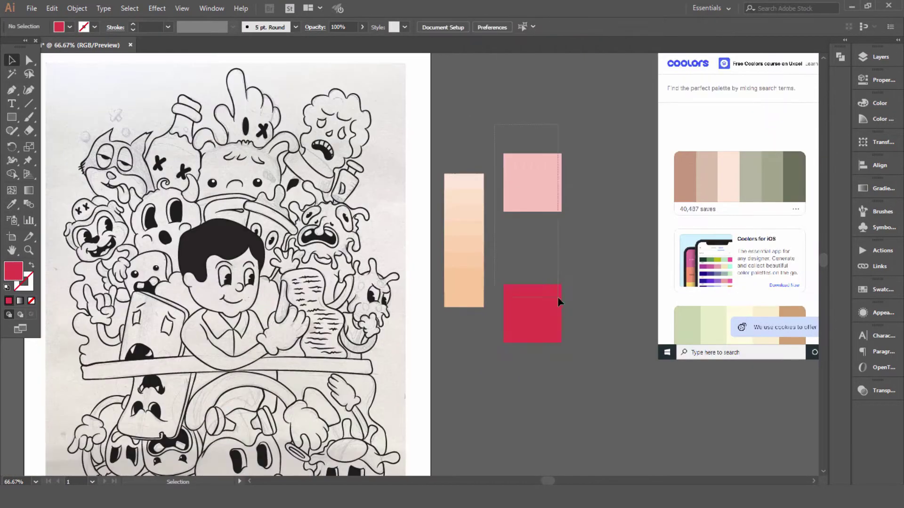
left_click(533, 193, "shift")
Blend the pink and crimson squares in steps and expand into separate shapes.
key("ctrl+plus")
key("ctrl+plus")
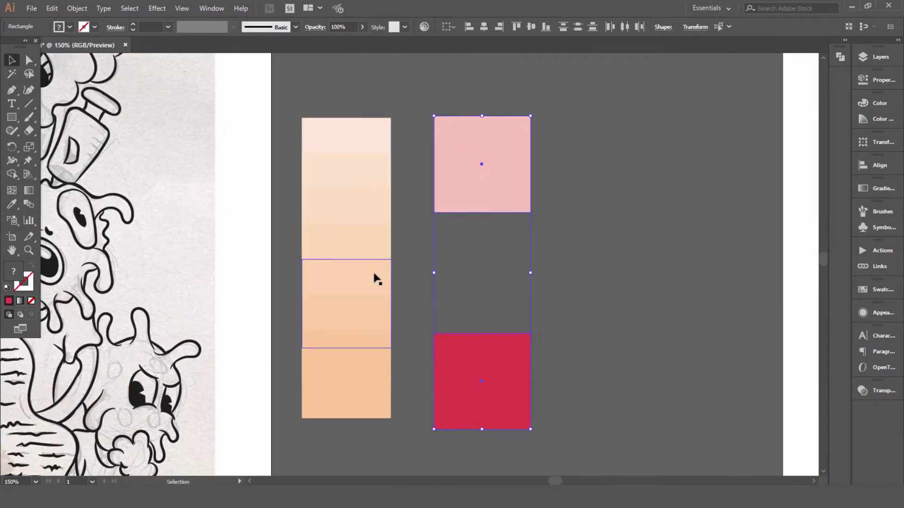
key("alt+ctrl+b")
key("ctrl+minus")
key("ctrl+minus")
key("ctrl+z")
left_click(77, 8)
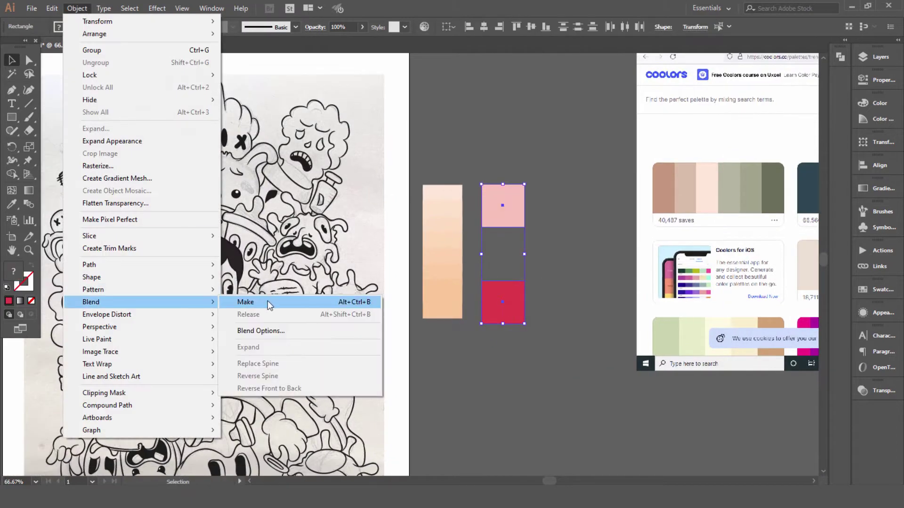
left_click(358, 302)
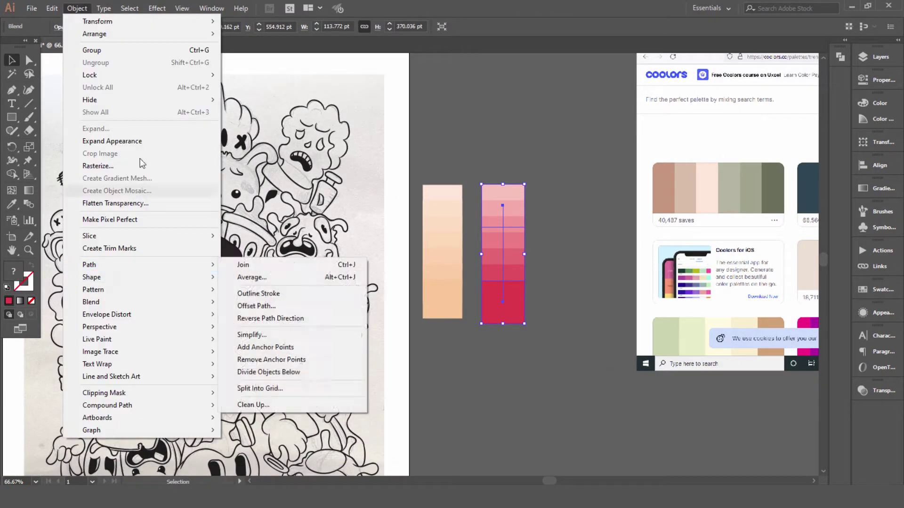
left_click(77, 8)
left_click(96, 129)
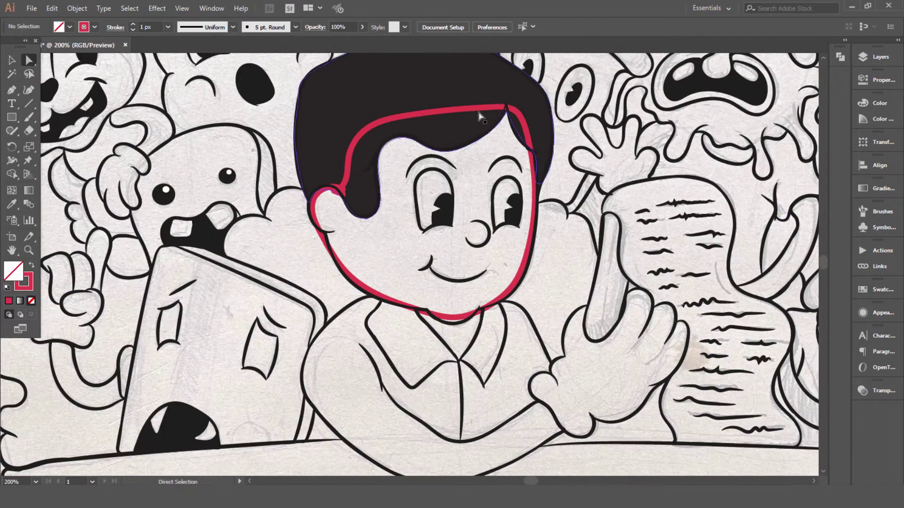
Swap the face outline's fill and stroke, and fill the left eye white (#ffffff).
left_click(480, 113)
key("shift+x")
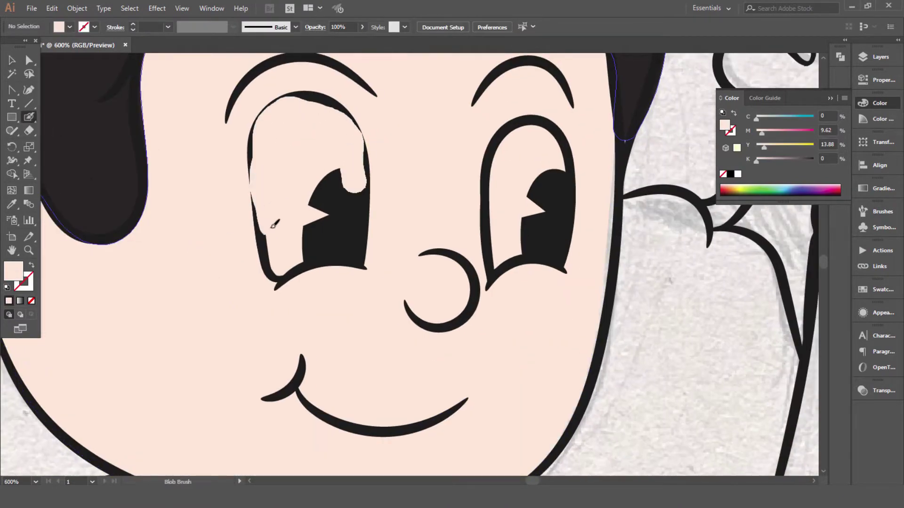
key("a")
left_click(291, 122)
double_click(13, 271)
type("ffffff")
key("Return")
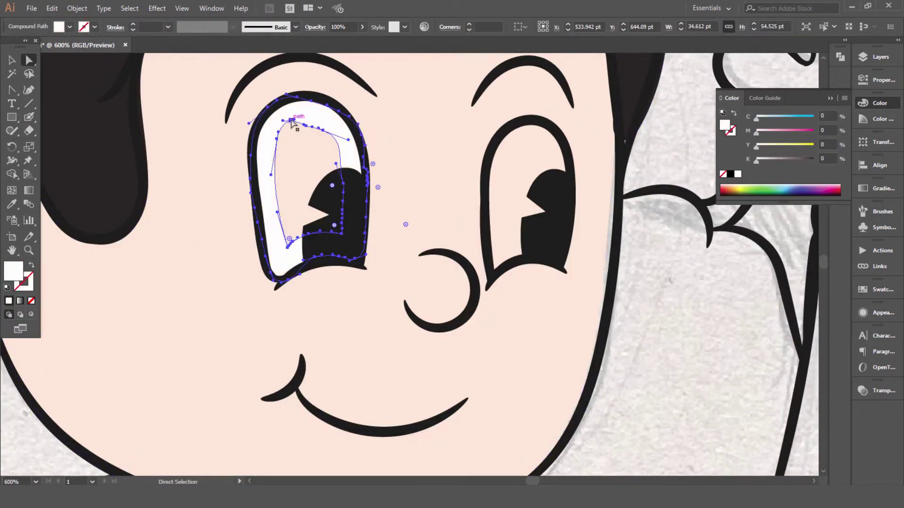
Paint a white fill shape for the boy's right eye.
key("ctrl+shift+a")
left_click_drag(292, 122, 226, 112)
left_click(29, 117)
left_click_drag(424, 266, 429, 156)
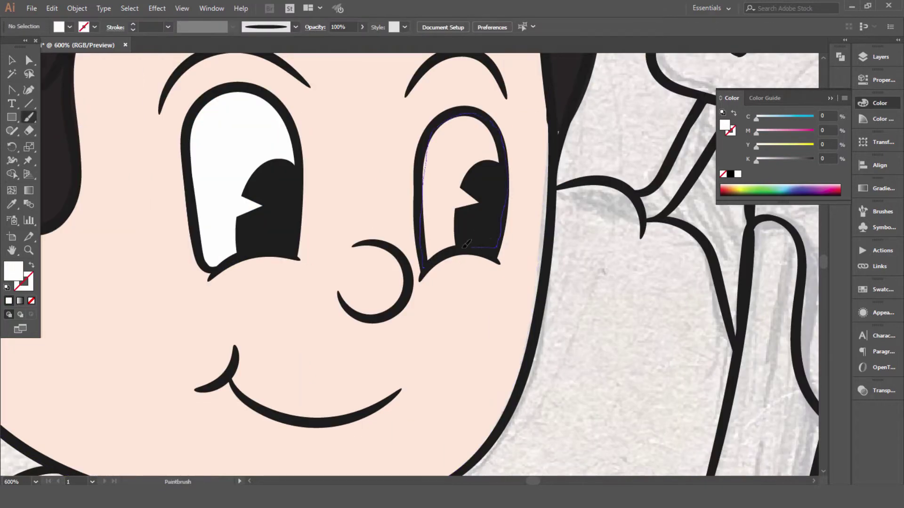
left_click_drag(466, 243, 426, 264)
key("a")
left_click(511, 215)
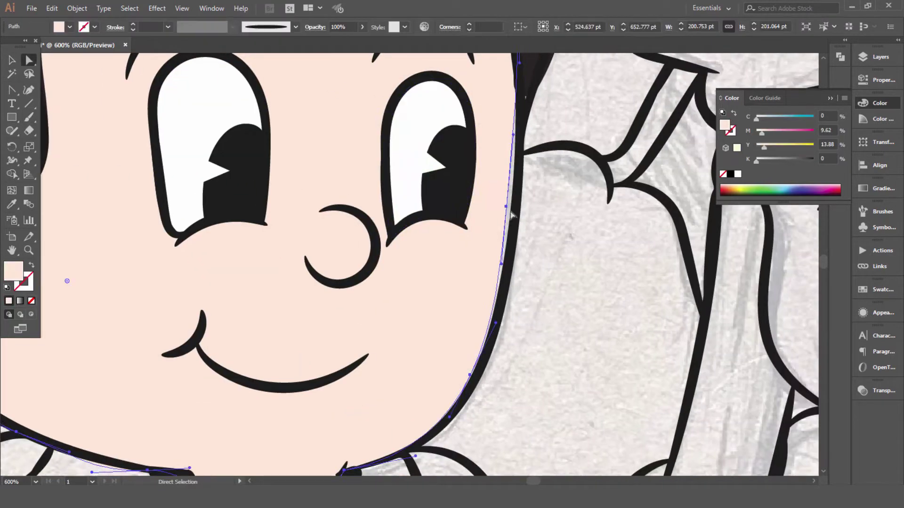
key("ctrl+shift+a")
key("ctrl+minus")
key("ctrl+minus")
scroll(549, 217, "down", 5)
left_click(29, 118)
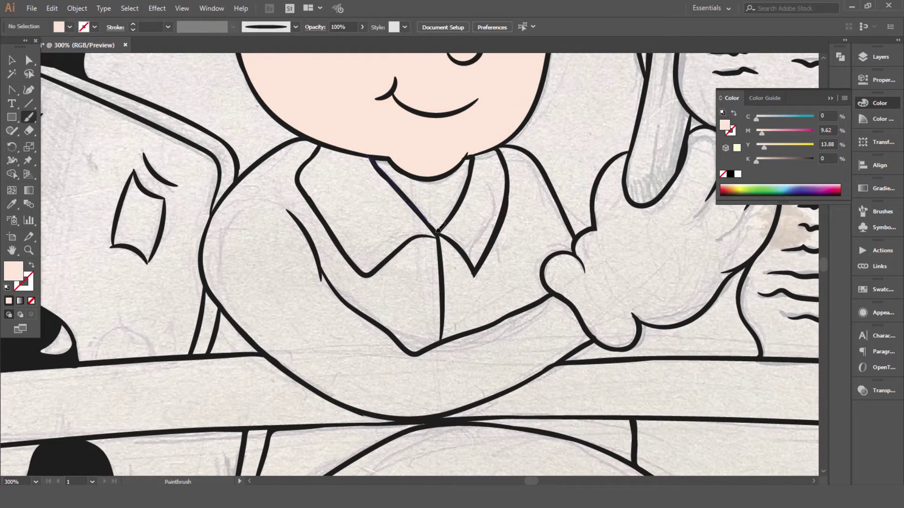
Paint a shape around the torso and arm and fill it blue #2d5691.
key("ctrl+shift+a")
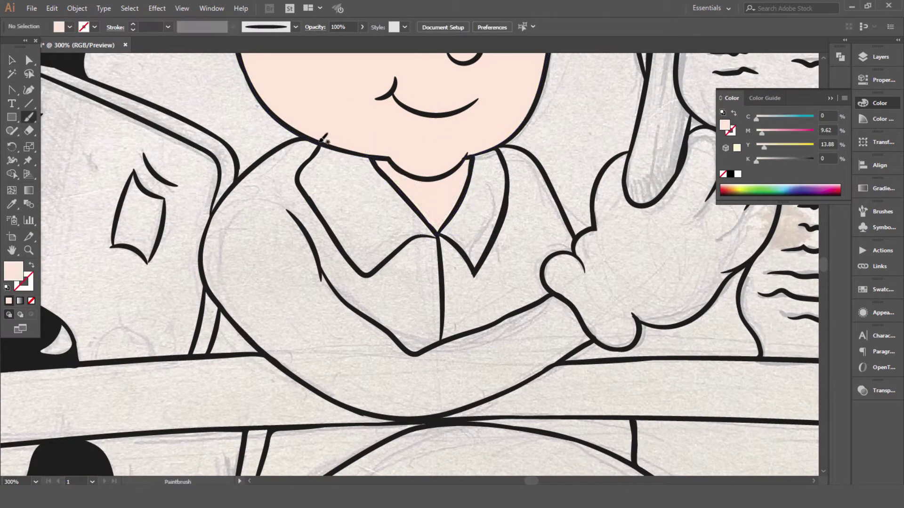
key("ctrl+minus")
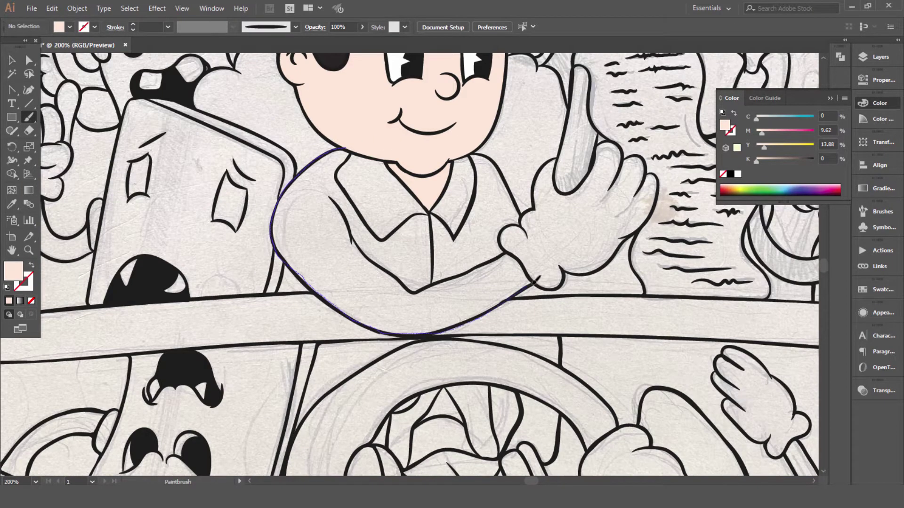
left_click_drag(330, 194, 330, 191)
key("ctrl+plus")
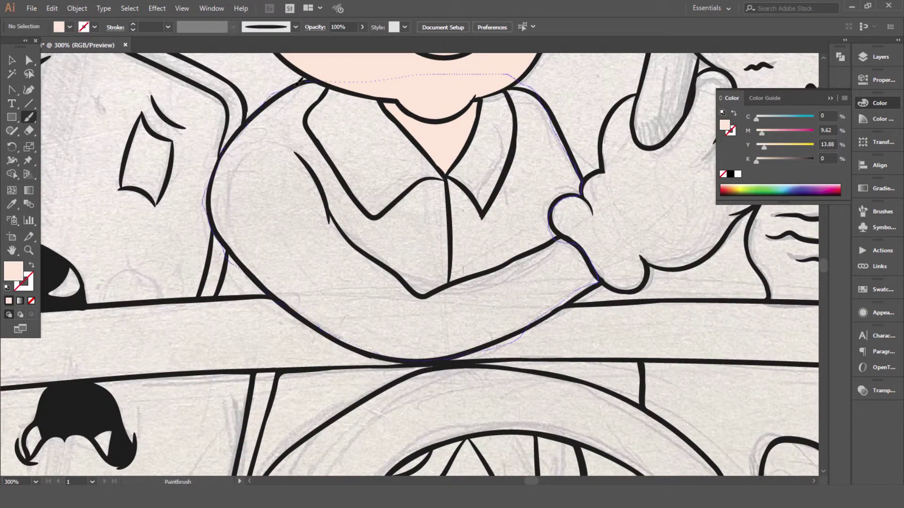
left_click_drag(300, 81, 374, 81)
key("v")
double_click(23, 282)
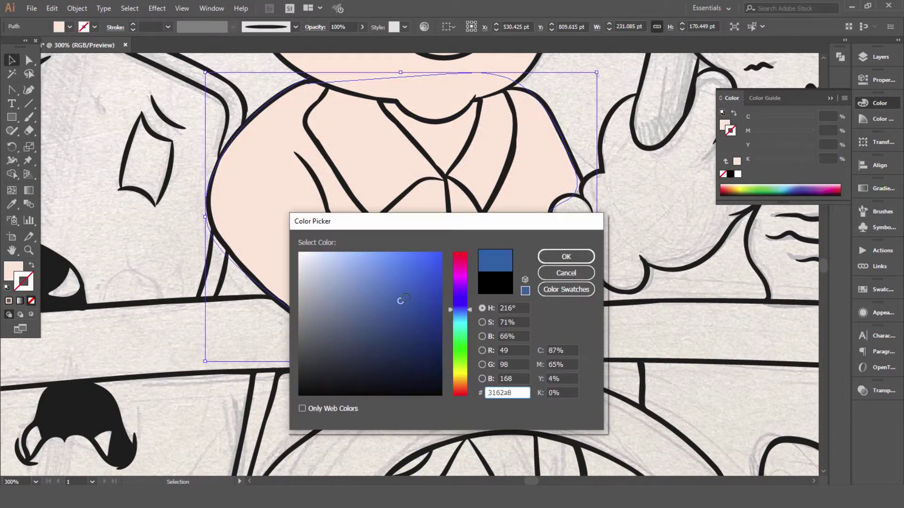
left_click(565, 257)
Drag the shirt fill's edge anchors until they meet the hand outline.
key("a")
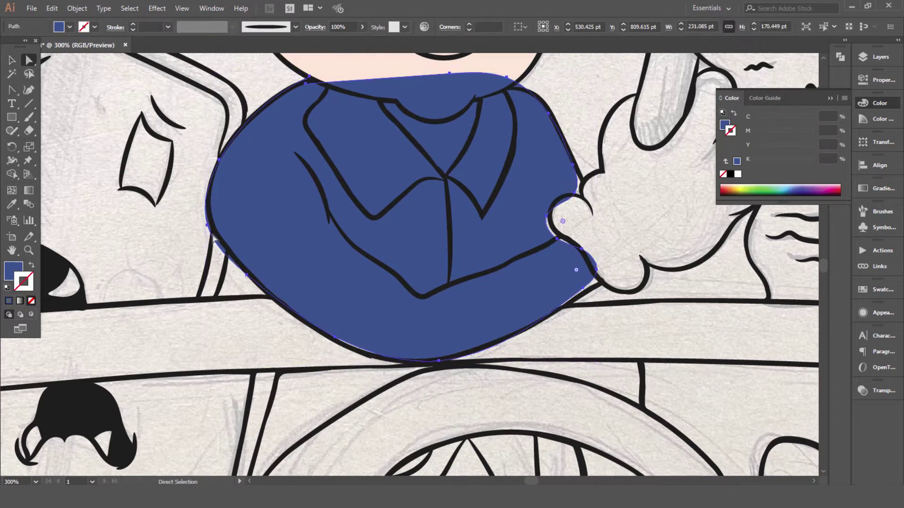
left_click(334, 337)
left_click_drag(334, 337, 168, 302)
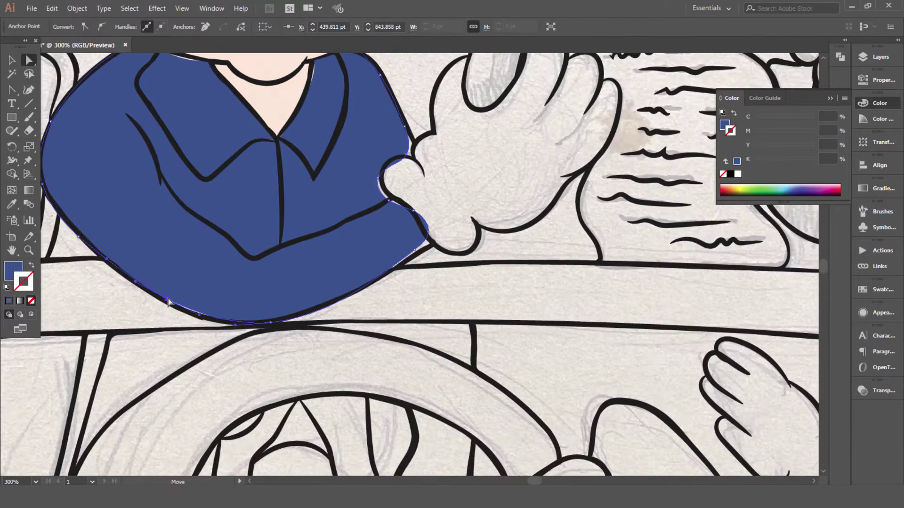
left_click_drag(428, 232, 433, 245)
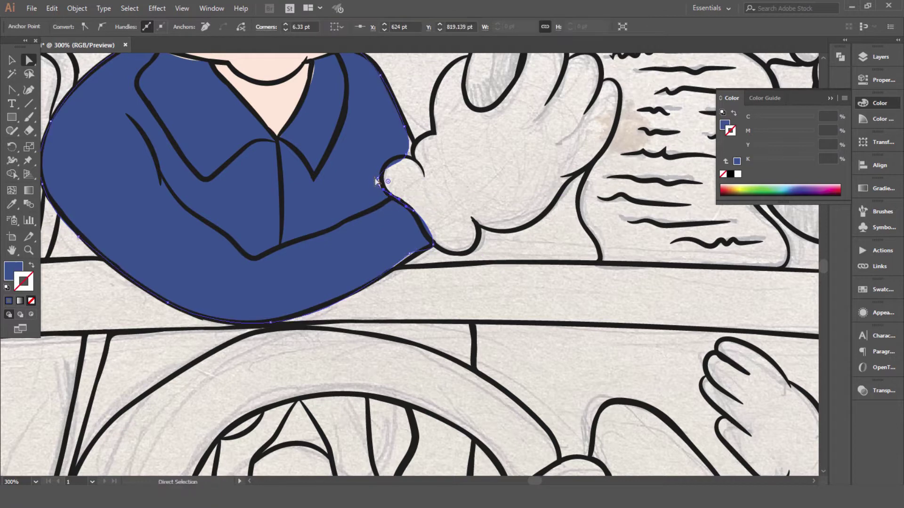
key("ctrl+shift+a")
scroll(376, 181, "up", 3)
scroll(293, 327, "right", 3)
Trace a closed outline around the raised hand and fill it white.
key("b")
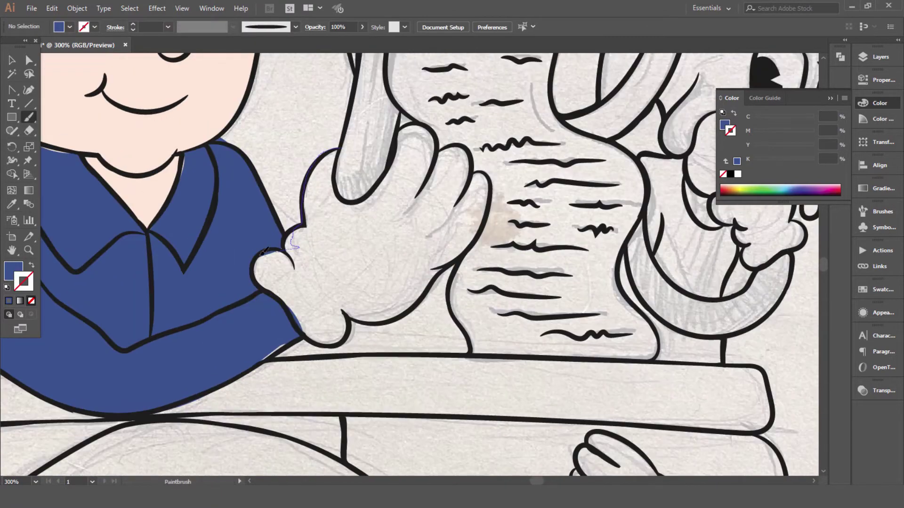
scroll(402, 85, "down", 2)
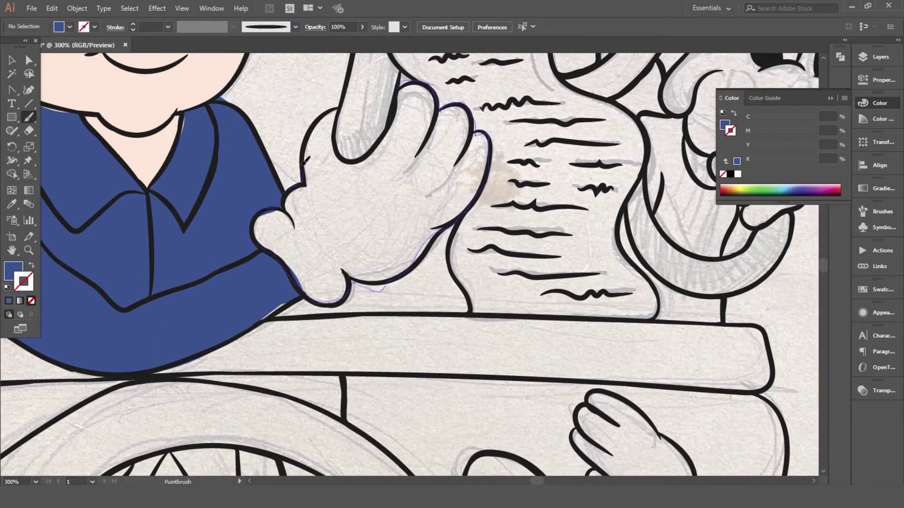
left_click_drag(392, 109, 341, 109)
key("v")
double_click(13, 270)
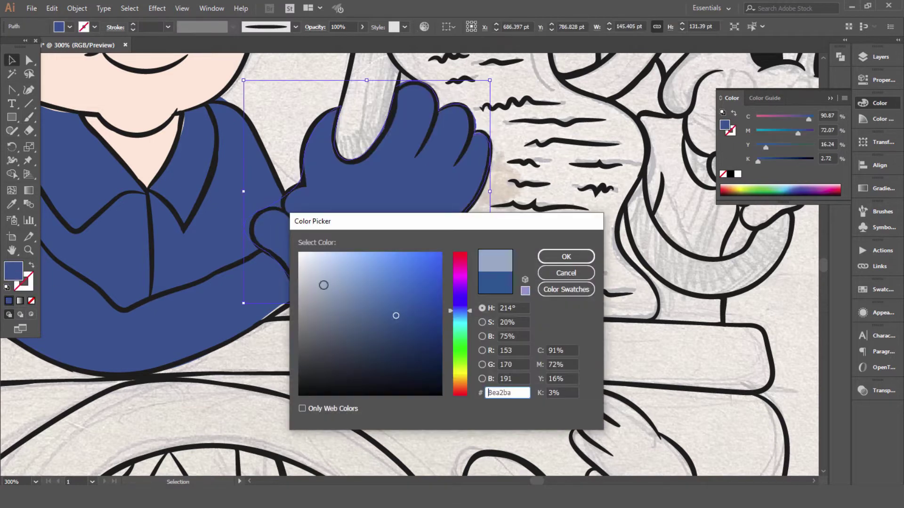
left_click(573, 252)
Adjust the hand fill's bottom anchor and erase the jagged white fill beside it.
left_click(28, 60)
left_click(393, 284)
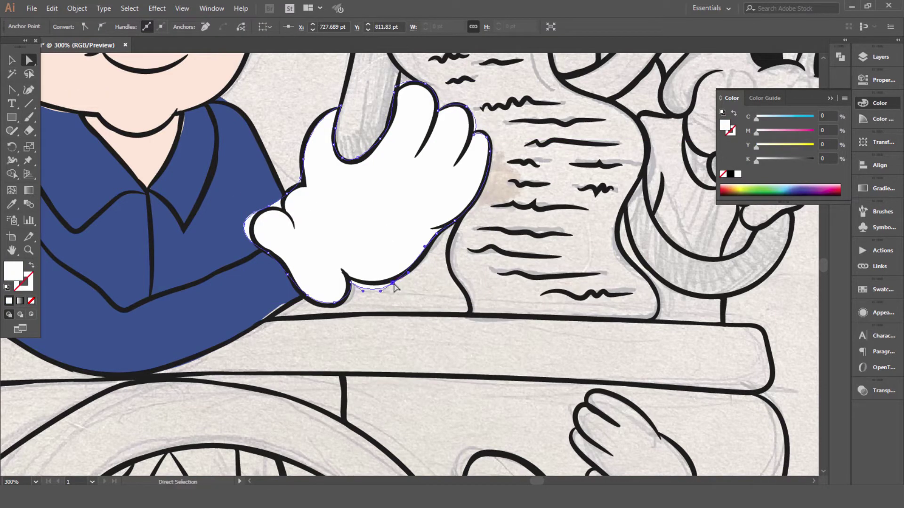
left_click_drag(347, 281, 347, 282)
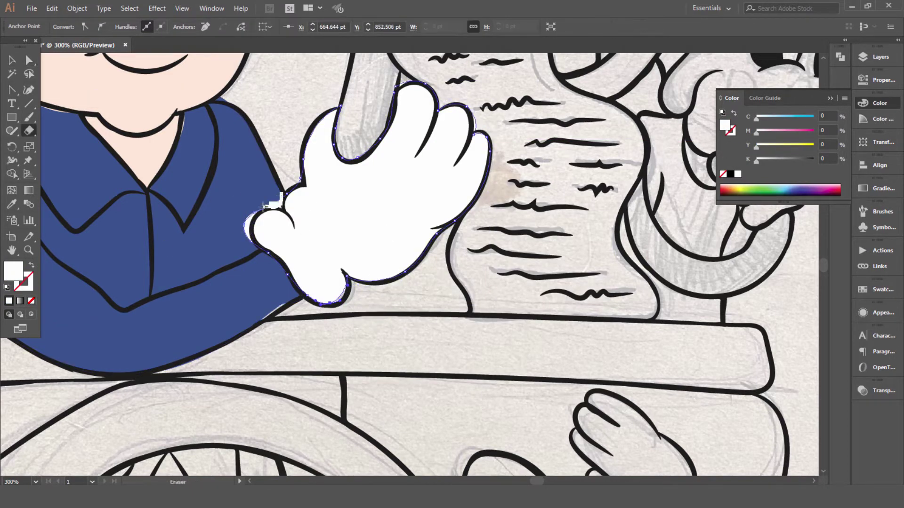
left_click_drag(246, 228, 247, 219)
key("ctrl+shift+a")
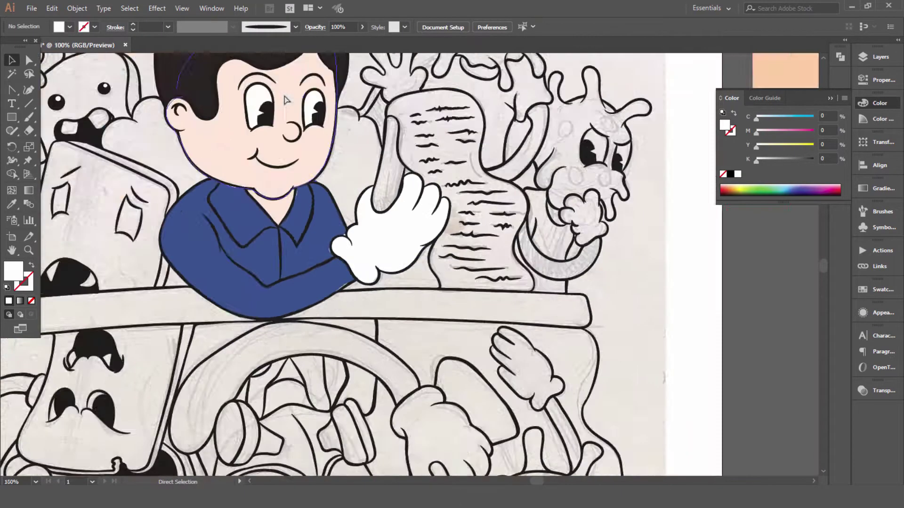
scroll(541, 332, "down", 5)
scroll(469, 273, "up", 4)
Paint a light cyan #c5f1fc shape with no stroke behind the hand and paper.
key("b")
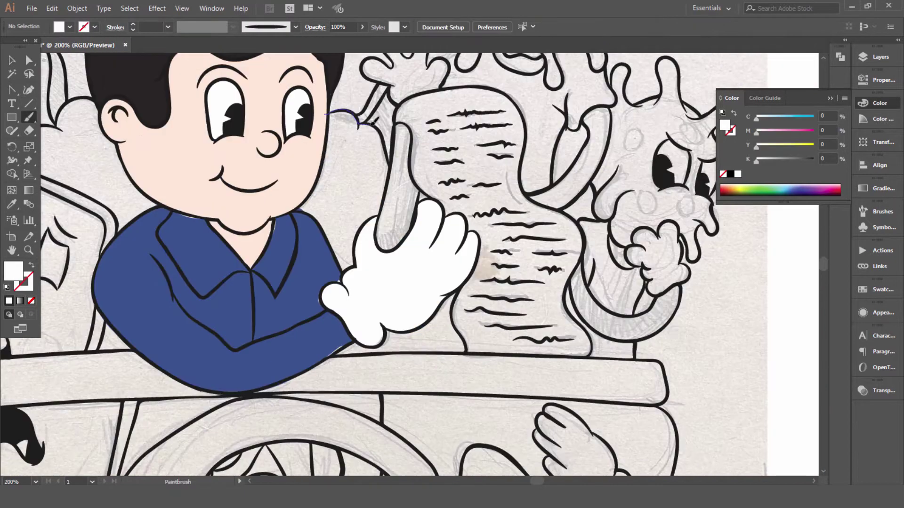
left_click_drag(292, 297, 325, 113)
key("v")
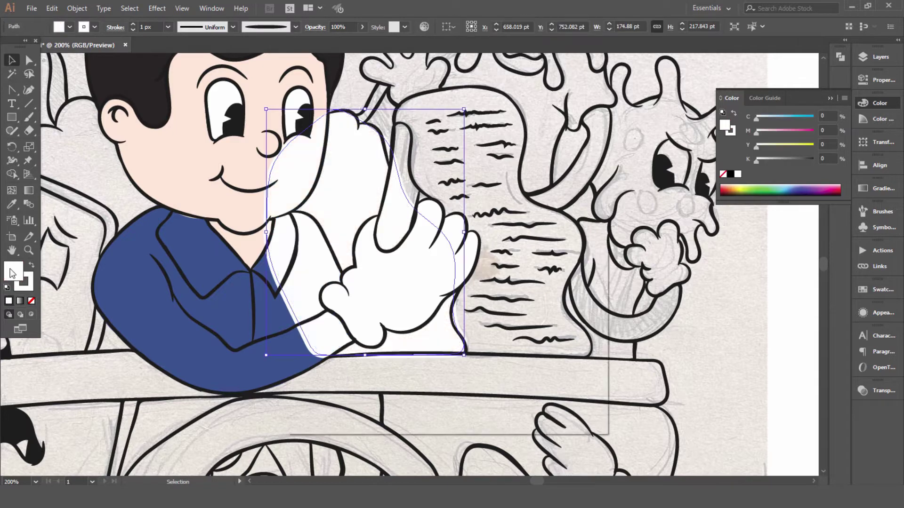
double_click(13, 270)
left_click(399, 256)
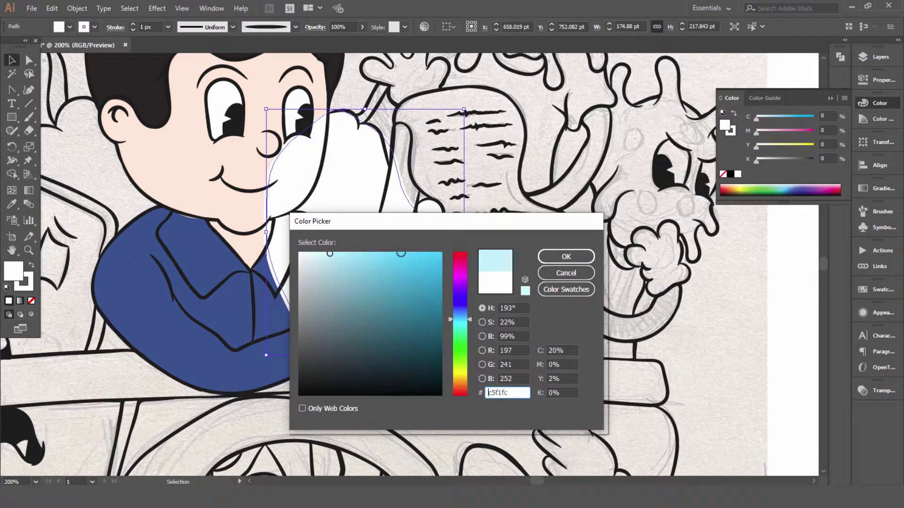
left_click(566, 257)
key("x")
key("/")
key("ctrl+shift+a")
key("ctrl+plus")
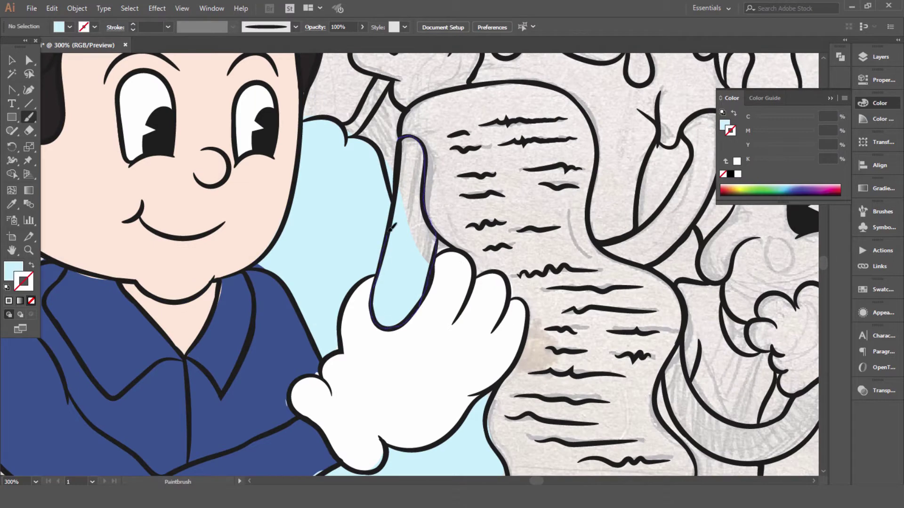
Trace the stick held in the boy's hand and fill it brown #825825.
left_click_drag(391, 229, 392, 225)
key("v")
double_click(13, 271)
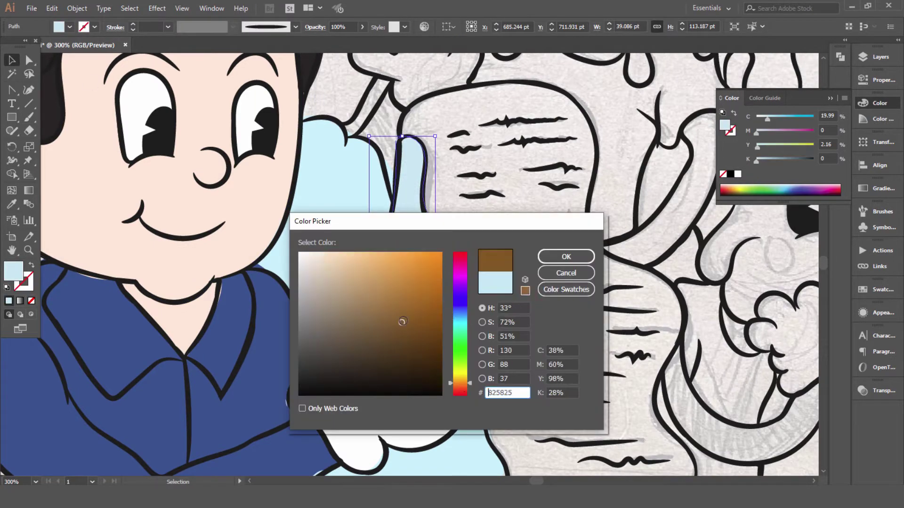
key("Return")
key("ctrl+shift+a")
key("ctrl+minus")
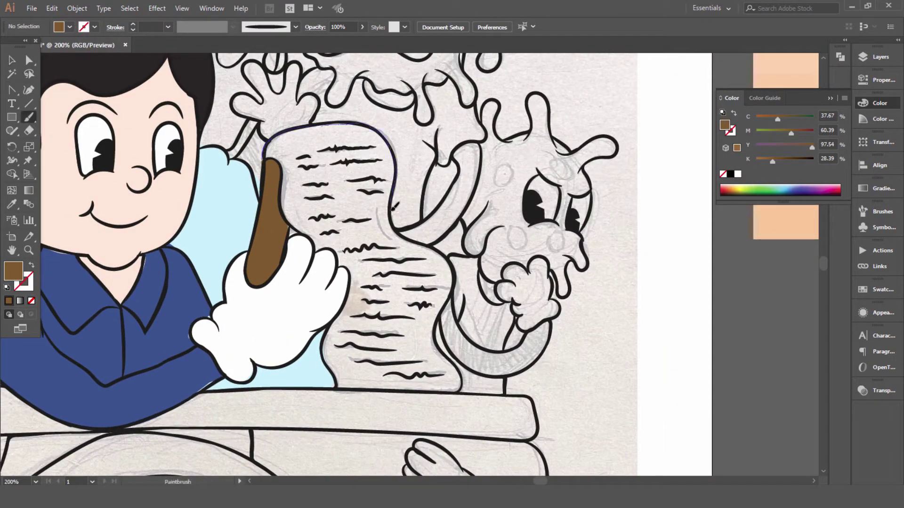
Trace the paper scroll's outline and fill it white.
left_click_drag(281, 200, 272, 156)
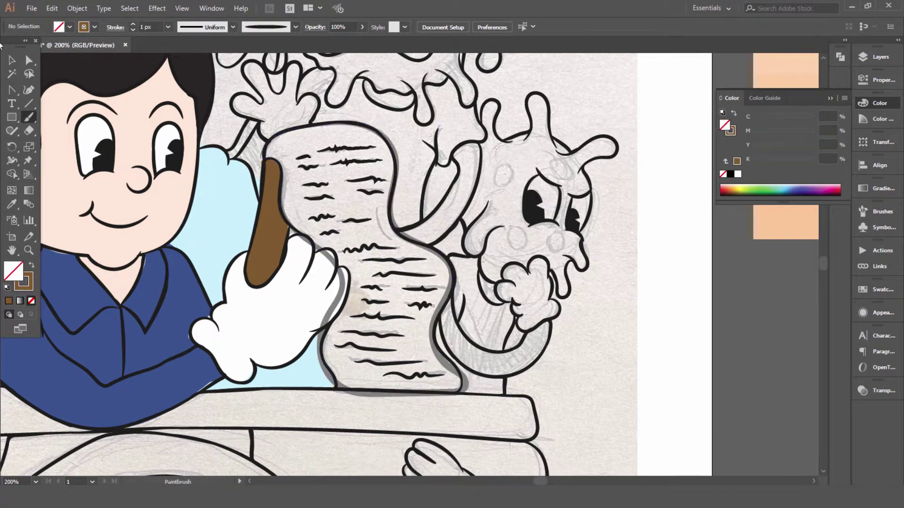
key("v")
left_click(738, 173)
key("ctrl+shift+a")
key("ctrl+plus")
key("ctrl+minus")
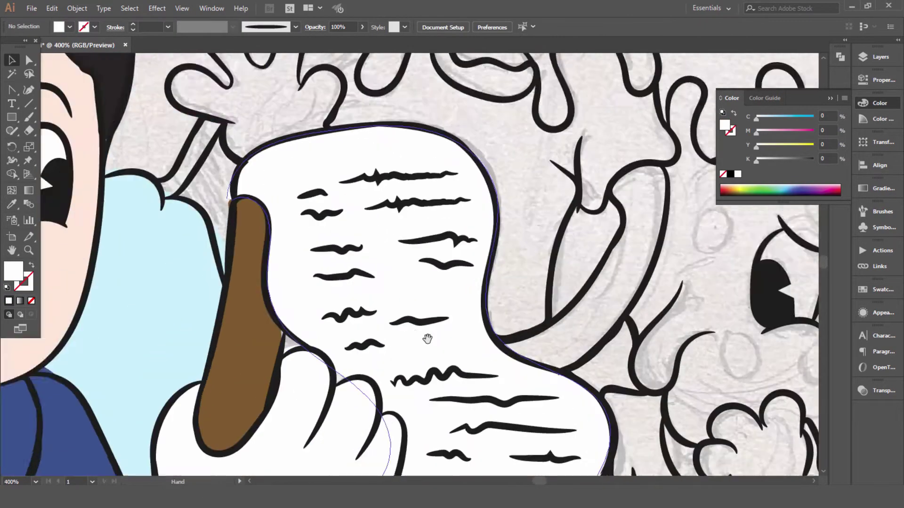
key("ctrl+minus")
key("ctrl+plus")
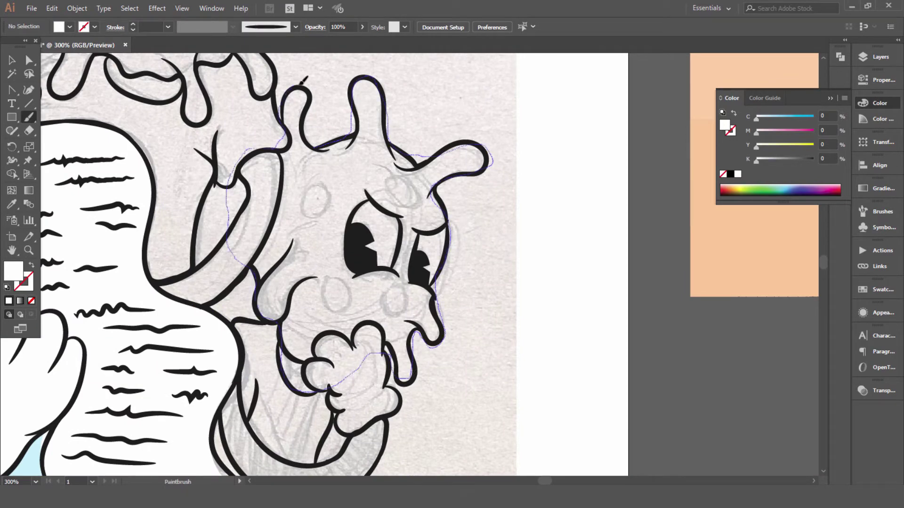
Fill the monster's head shape with mint green.
key("v")
left_click(316, 148)
double_click(13, 271)
left_click(372, 269)
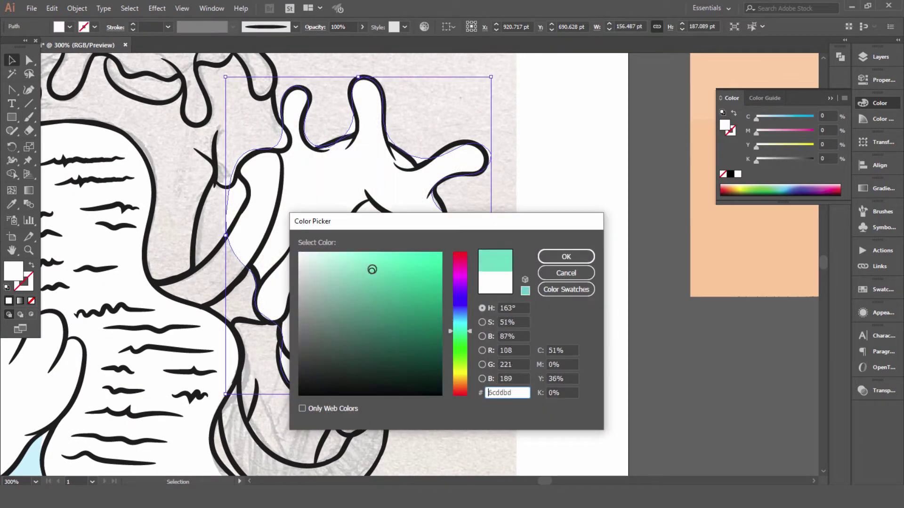
left_click(568, 257)
key("ctrl+shift+a")
key("ctrl+plus")
key("ctrl+plus")
Paint the monster's hand shape and fill it white (ffffff).
key("a")
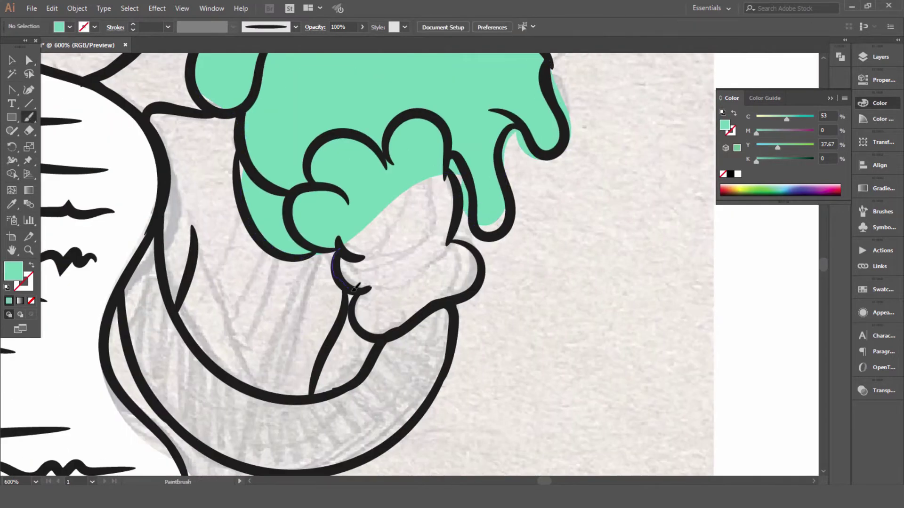
left_click_drag(304, 187, 302, 188)
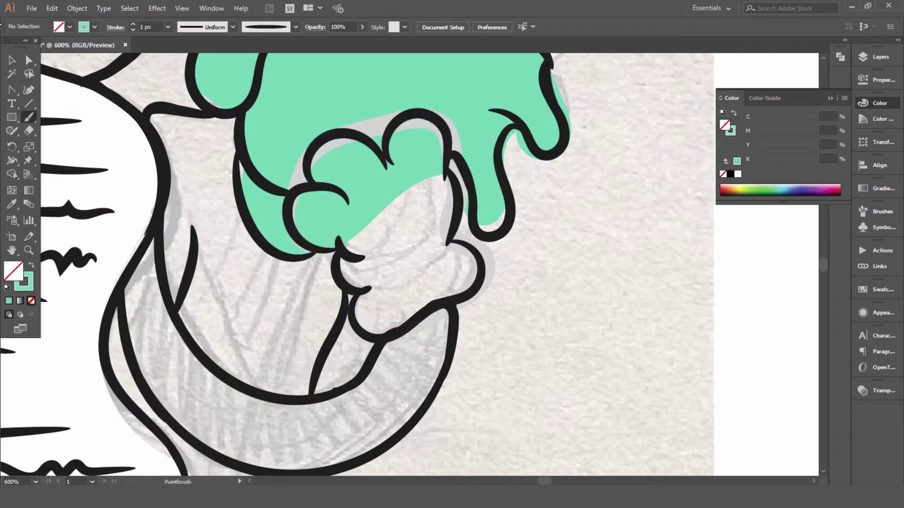
key("v")
double_click(13, 271)
type("ffffff")
left_click(566, 257)
key("ctrl+shift+a")
key("ctrl+minus")
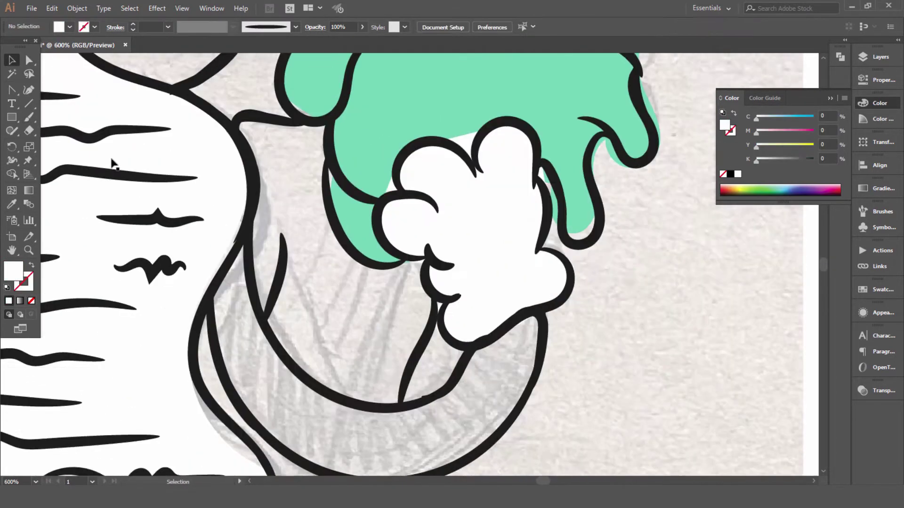
Paint the area under the monster's head and fill it peach.
key("b")
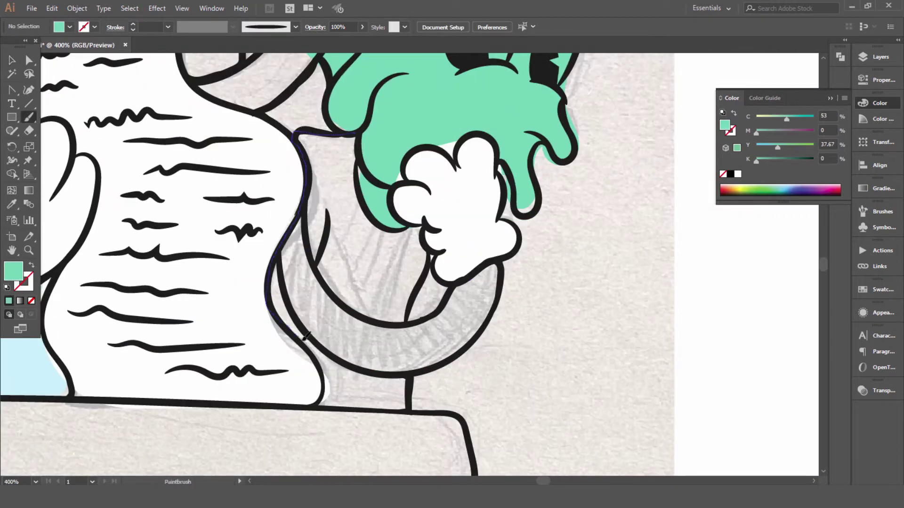
left_click_drag(417, 200, 417, 201)
key("v")
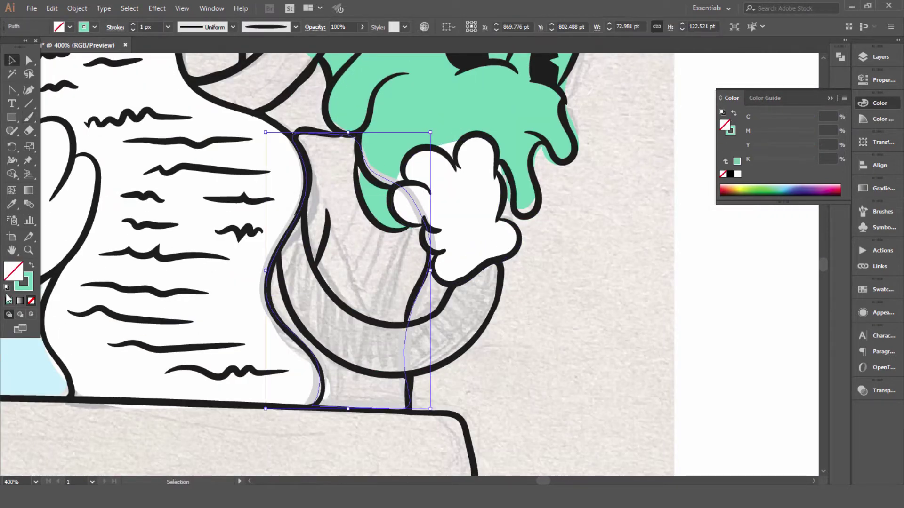
double_click(14, 271)
left_click(462, 357)
mouse_move(461, 357)
left_mouse_down()
mouse_move(461, 305)
mouse_move(461, 384)
left_mouse_up()
left_click(565, 257)
key("ctrl+shift+a")
Paint the curled arm, eyedrop the mint green onto it, and nudge its lower anchor.
key("b")
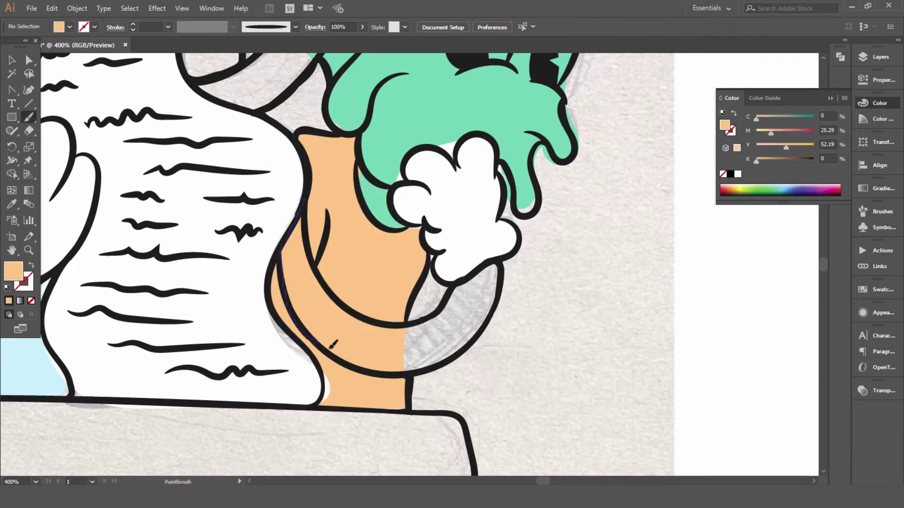
left_click_drag(308, 209, 307, 211)
scroll(307, 211, "down", 3)
key("i")
left_click(325, 127)
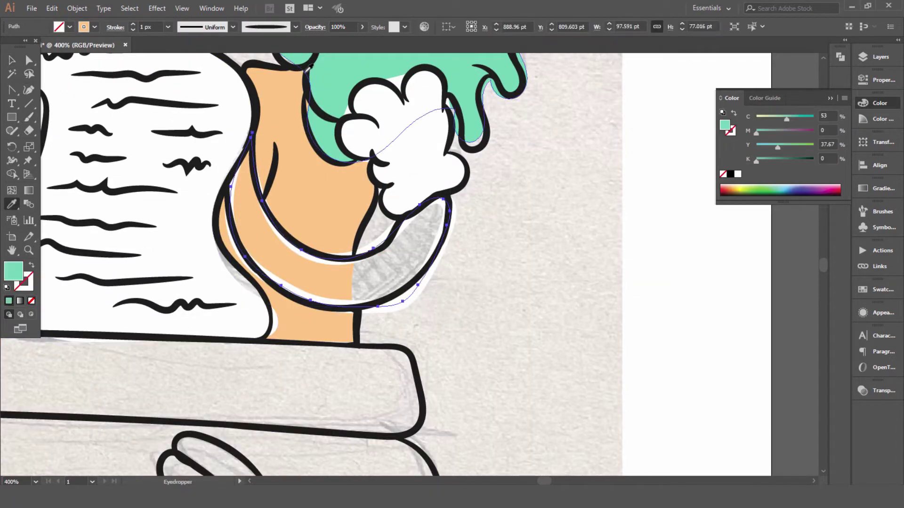
key("a")
left_click_drag(404, 305, 367, 305)
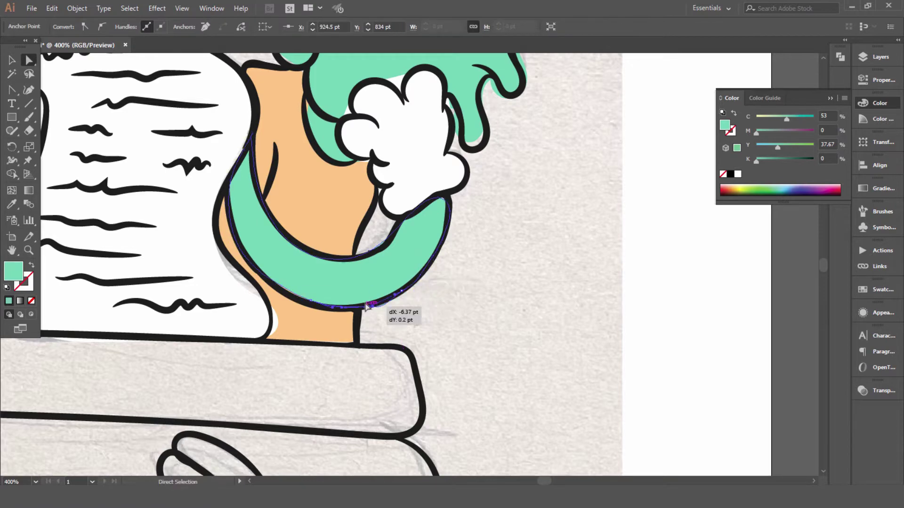
key("Return")
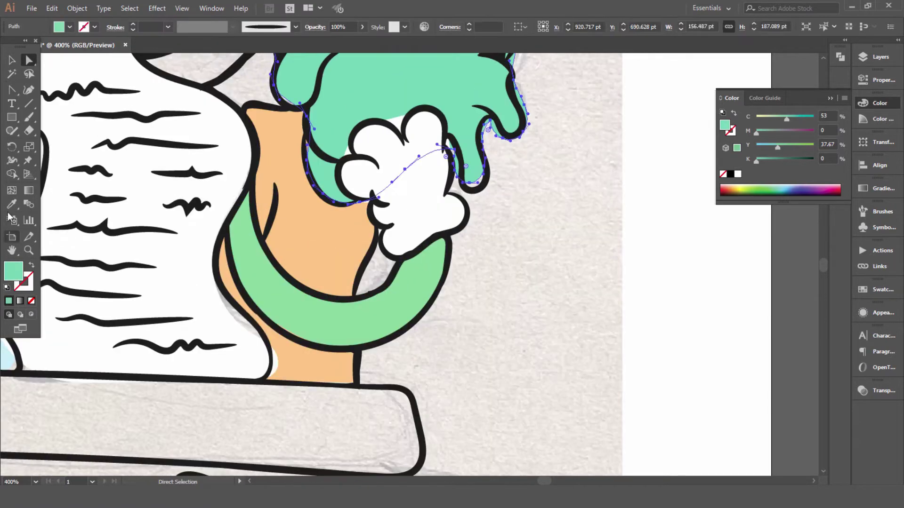
mouse_move(489, 176)
left_mouse_down()
mouse_move(297, 307)
mouse_move(303, 260)
mouse_move(290, 278)
left_mouse_up()
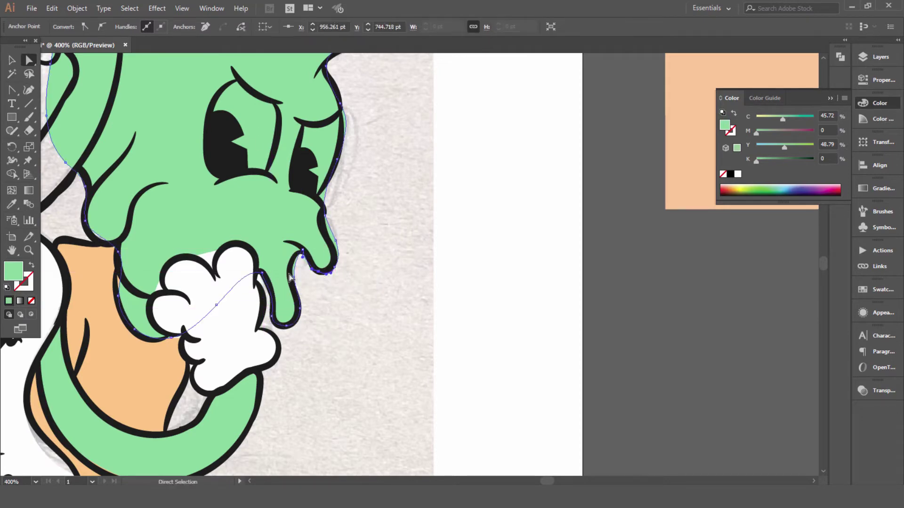
Select the white glove shape and check the Eraser tool settings.
left_click_drag(288, 245, 400, 264)
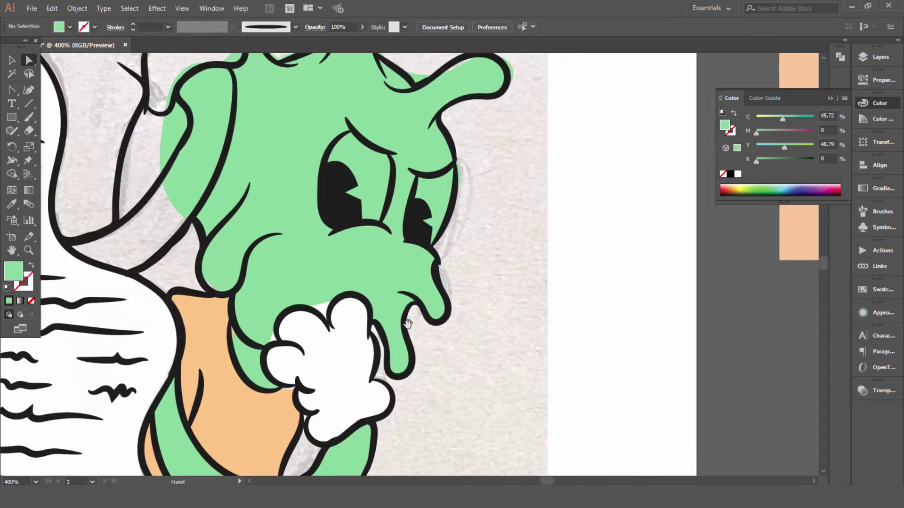
left_click(384, 351)
key("shift+e")
key("Return")
left_click(511, 314)
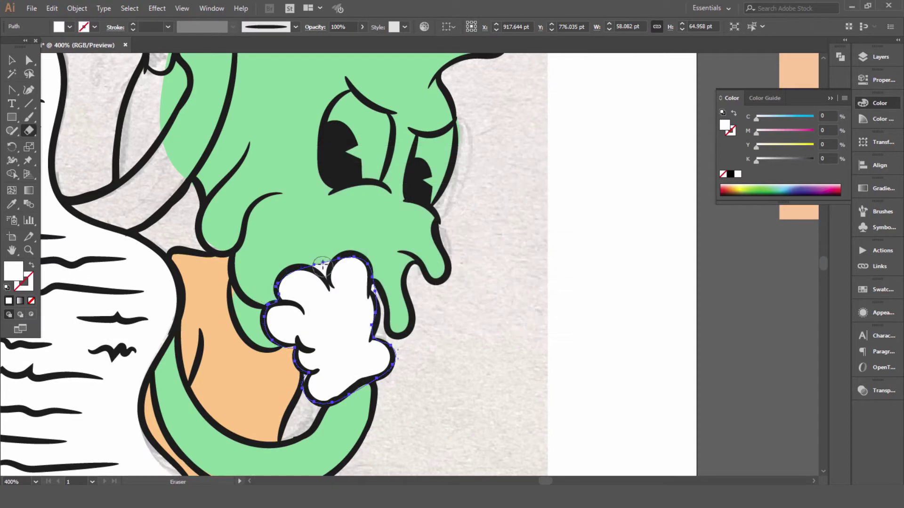
scroll(264, 235, "up", 1)
key("v")
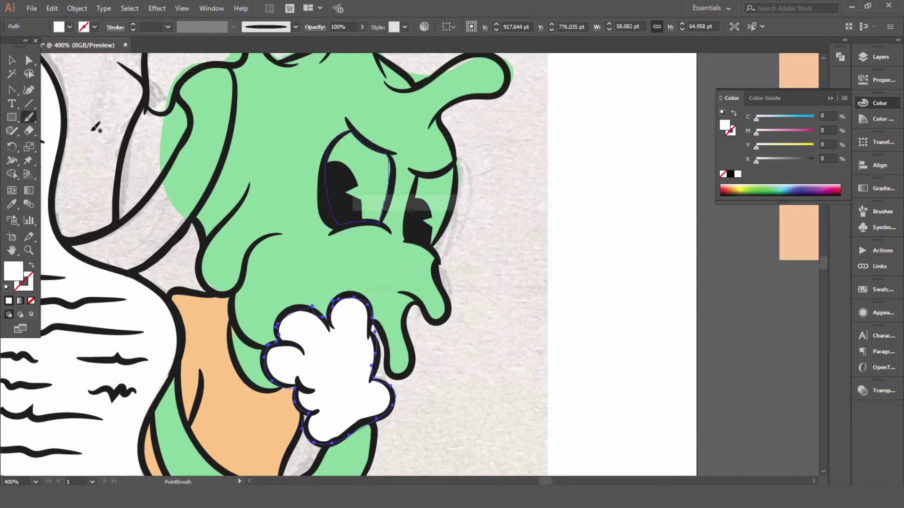
Move the white eye fill's anchors so it fits inside its ink outline.
key("a")
left_click_drag(403, 178, 402, 182)
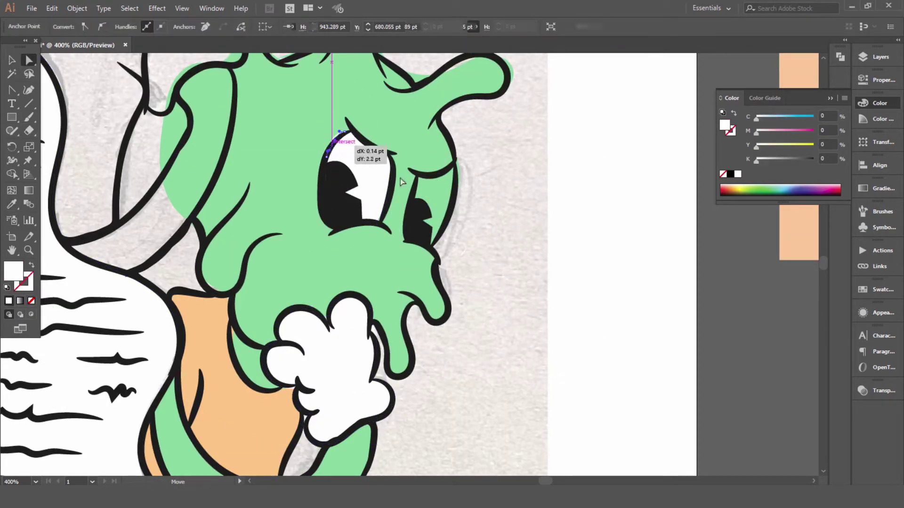
scroll(364, 315, "up", 1)
left_click_drag(435, 271, 417, 208)
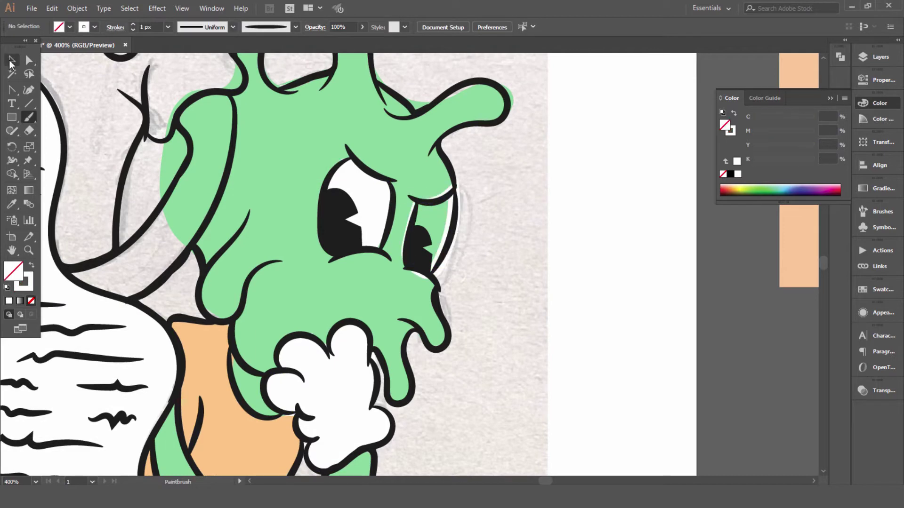
Adjust the green body fill's upper tentacle anchor, then zoom out to the crowd.
key("a")
scroll(536, 165, "up", 1)
left_click(436, 213)
left_click(445, 193)
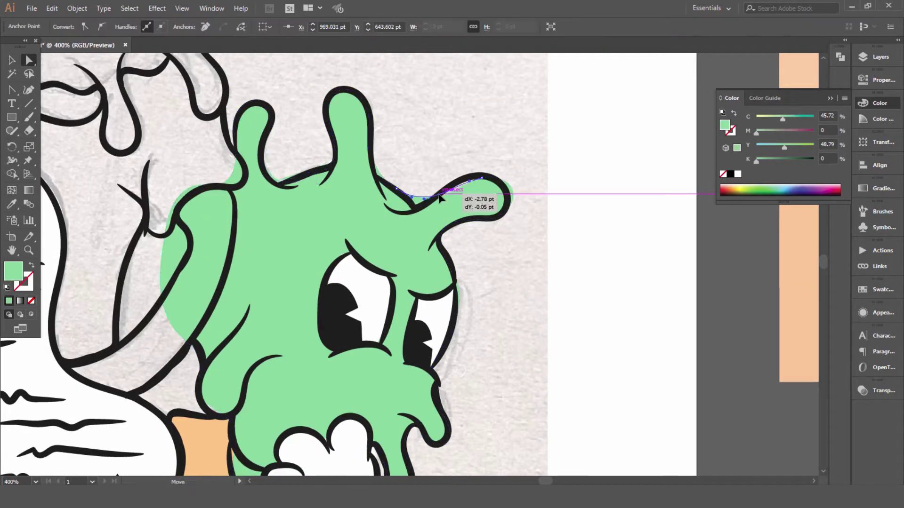
key("ctrl+shift+a")
key("b")
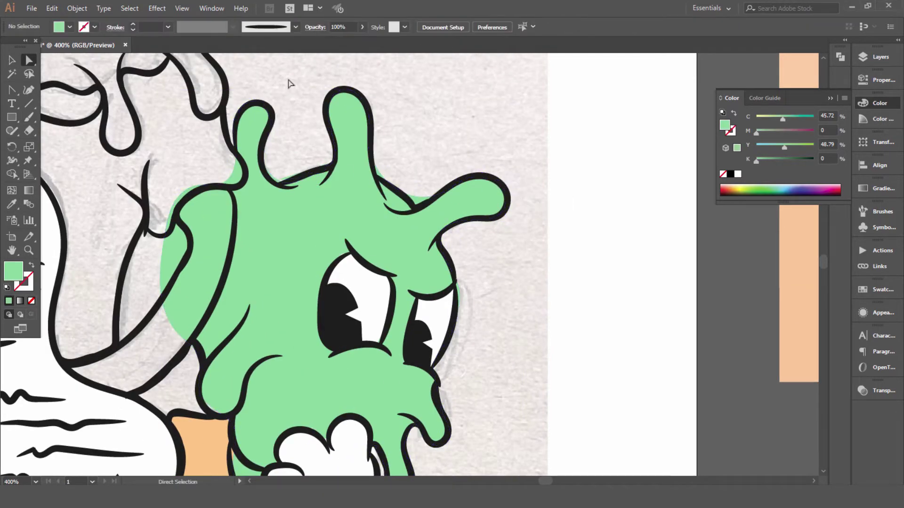
key("ctrl+minus")
scroll(264, 311, "down", 1)
key("ctrl+minus")
scroll(294, 188, "up", 1)
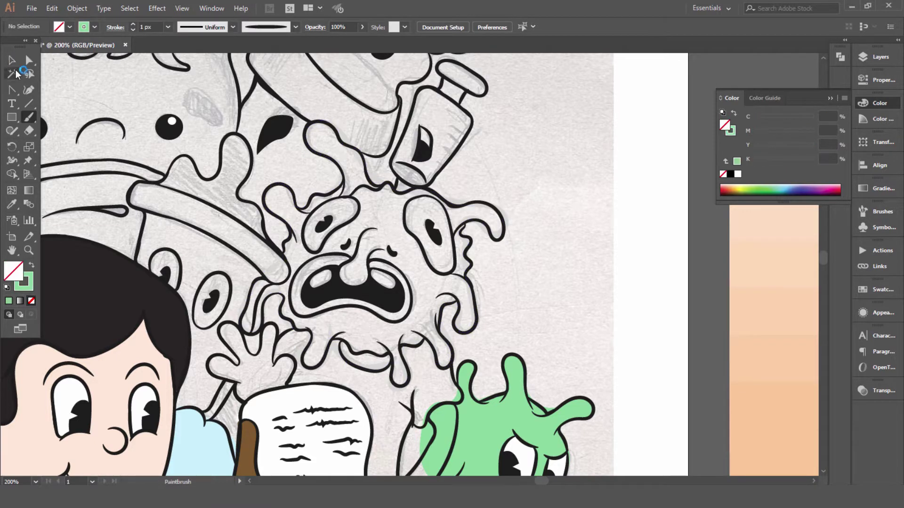
Fill the brushed blob shape with raspberry red.
key("v")
left_click(9, 301)
double_click(14, 271)
left_click(436, 268)
left_click(565, 257)
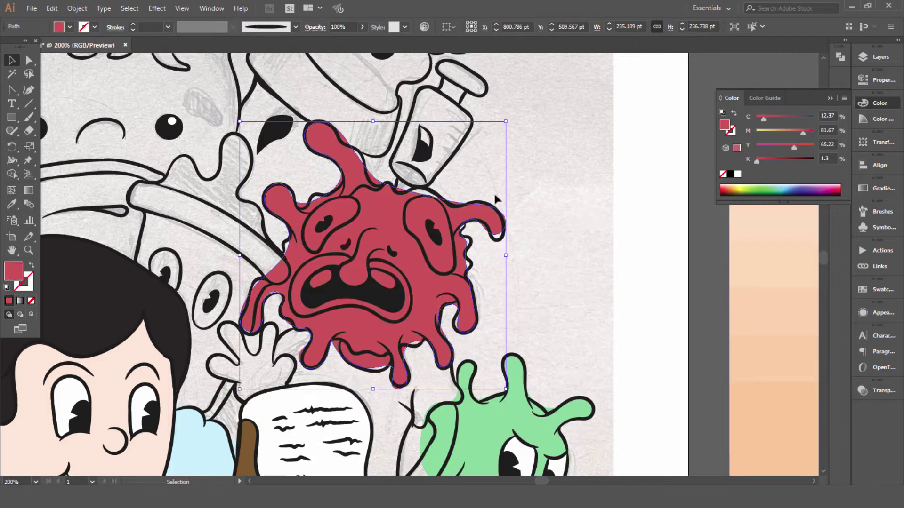
Drag the red fill's edge anchors so they tuck under the black ink lines.
key("a")
scroll(494, 141, "up", 3)
left_click(519, 244)
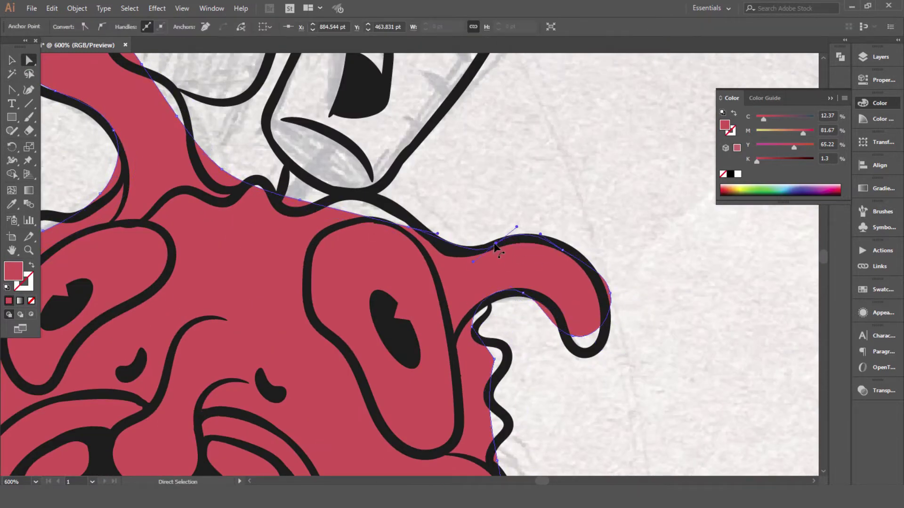
scroll(495, 246, "down", 2)
key("shift+ctrl+F9")
left_click(364, 284)
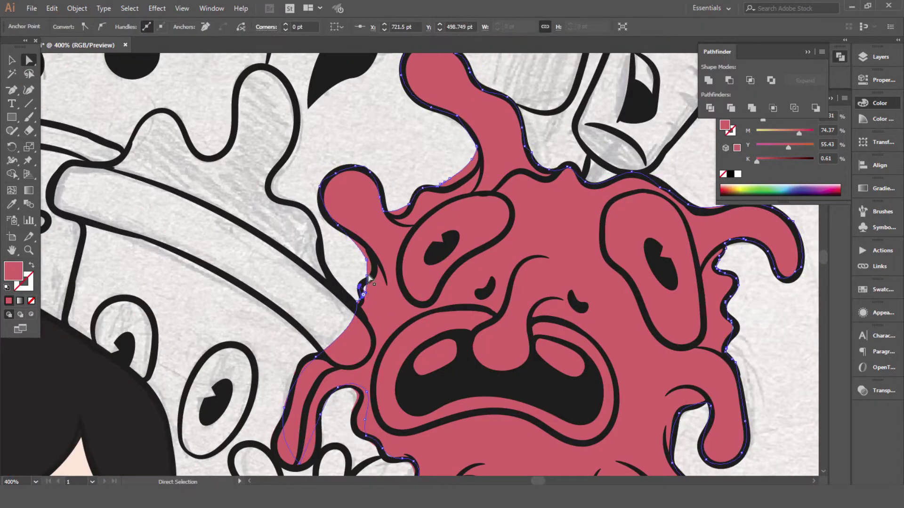
left_click_drag(368, 279, 377, 248)
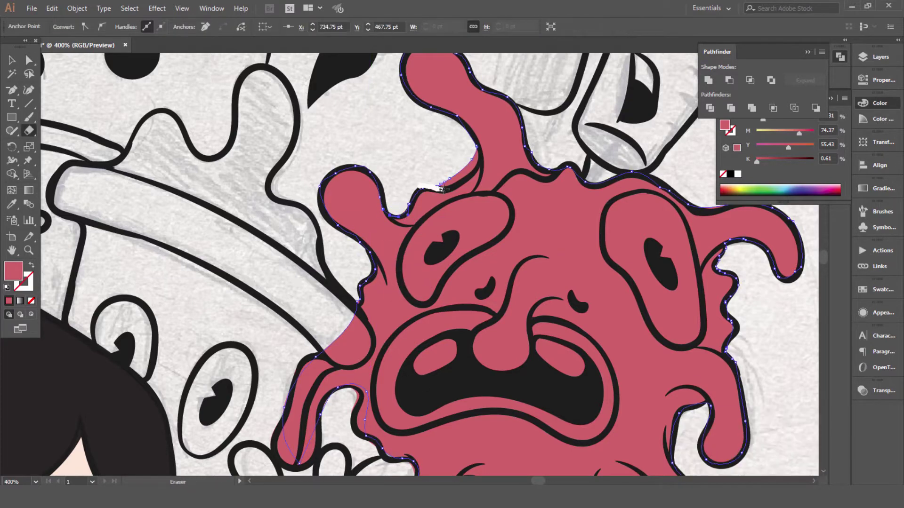
left_click(456, 183)
scroll(455, 183, "down", 6)
scroll(189, 165, "down", 4)
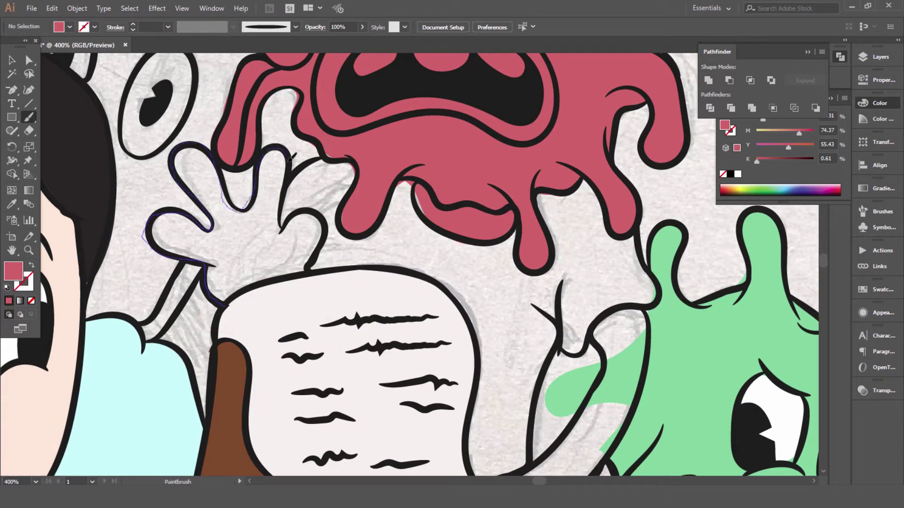
Paint the waving hand's fill shape and eyedrop white onto it.
left_click_drag(230, 301, 368, 275)
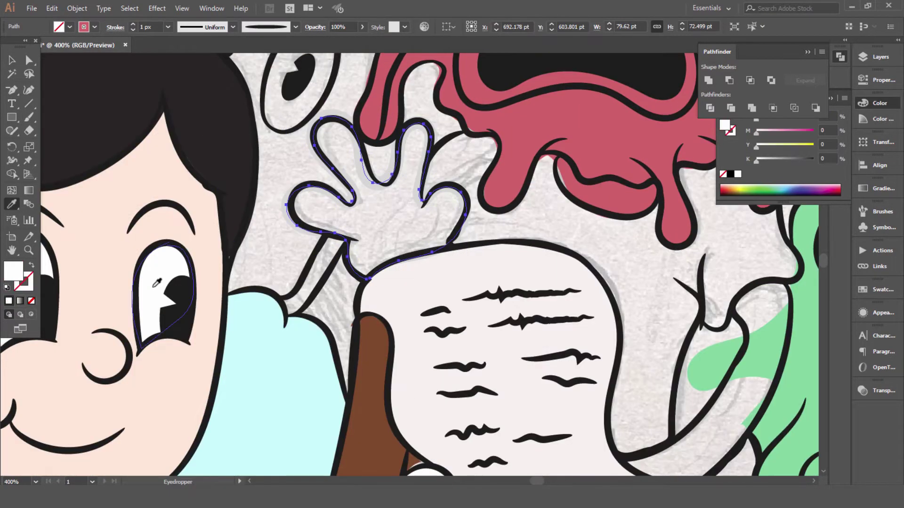
key("a")
left_click(365, 165)
key("ctrl+shift+a")
key("b")
left_click_drag(365, 164, 168, 179)
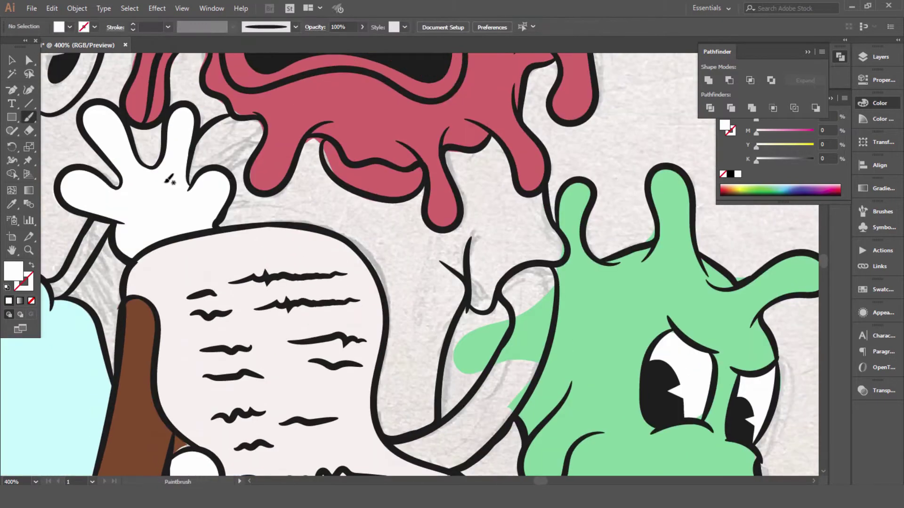
Paint the blob's body fill, colour it orange, and reshape its lower notch.
left_click_drag(433, 422, 431, 424)
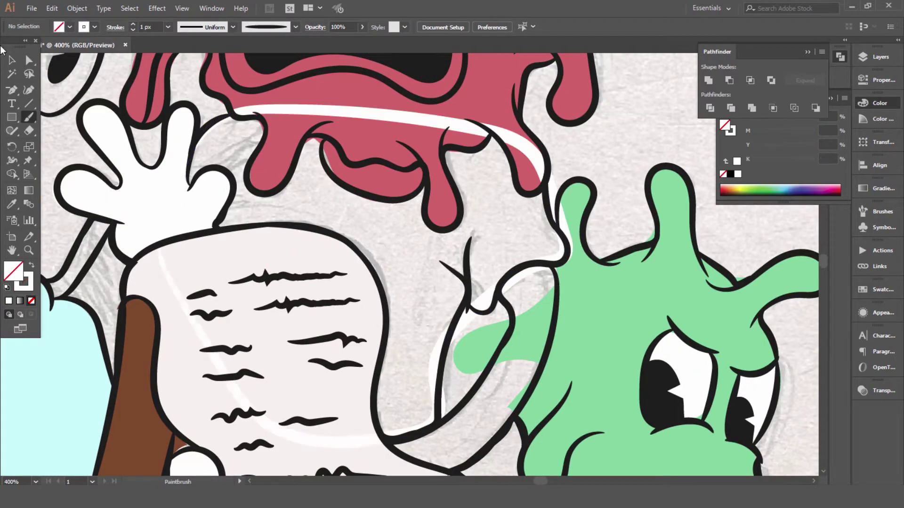
key("v")
double_click(13, 271)
left_click(413, 254)
left_click(461, 379)
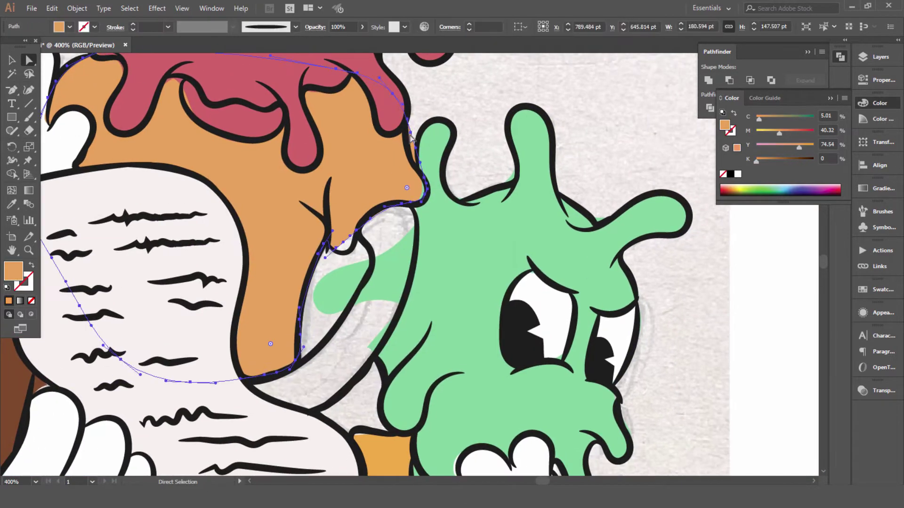
key("plus")
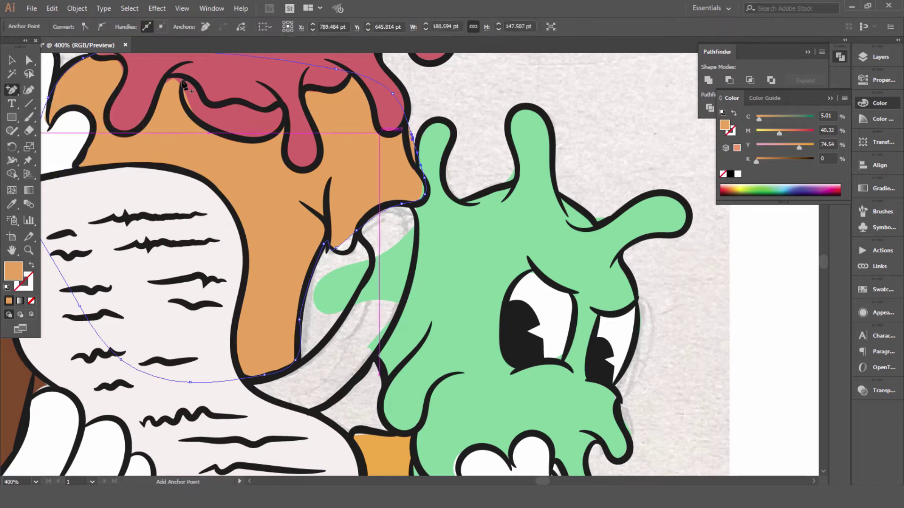
key("a")
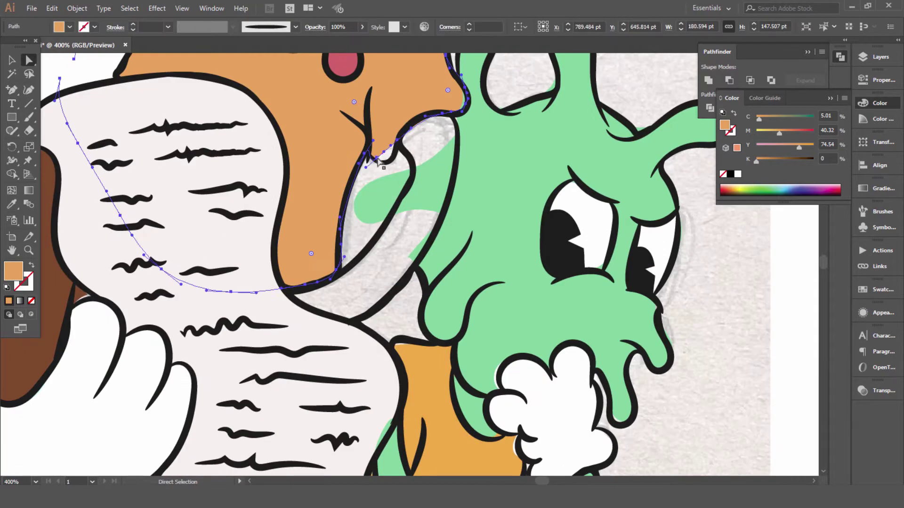
left_click_drag(379, 161, 386, 163)
Eyedrop the drip pink onto the monster's tongue.
key("b")
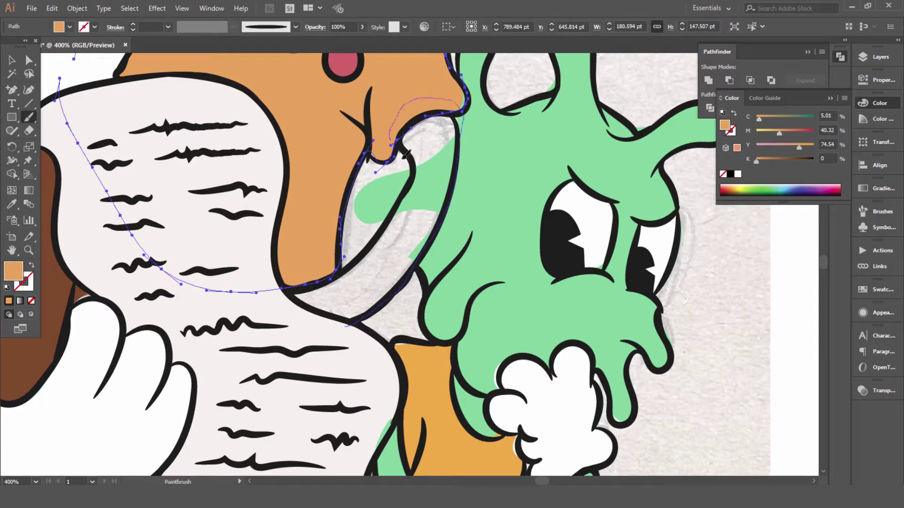
key("i")
scroll(273, 212, "up", 4)
left_click(271, 123)
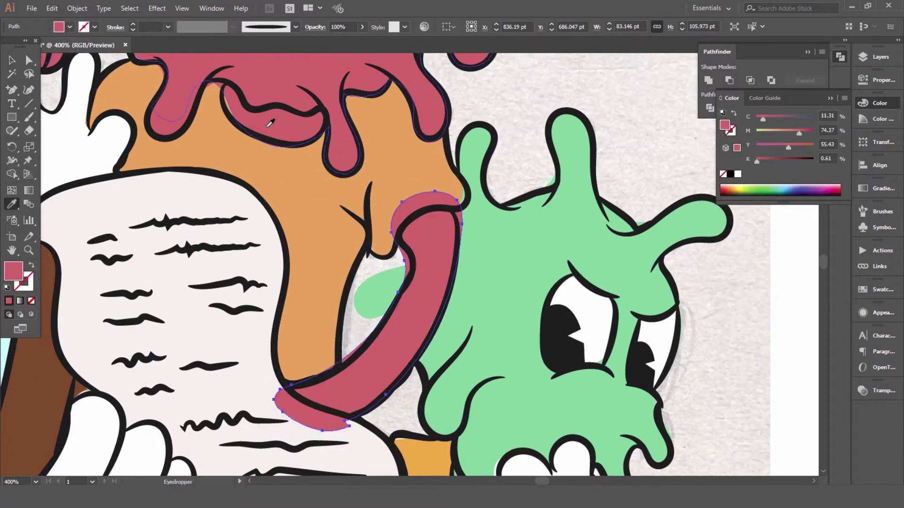
Send the orange body backward behind the green monster's fill.
left_click(29, 60)
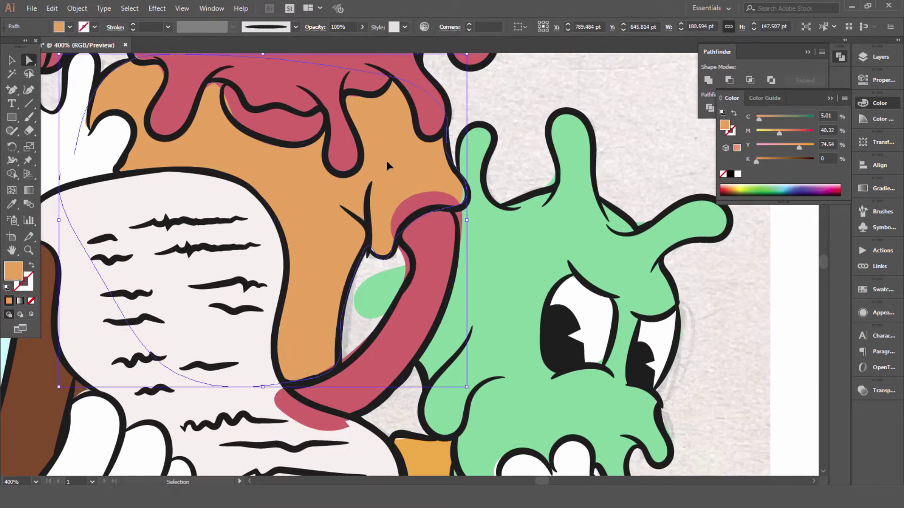
key("ctrl+shift+bracketleft")
left_click(520, 238)
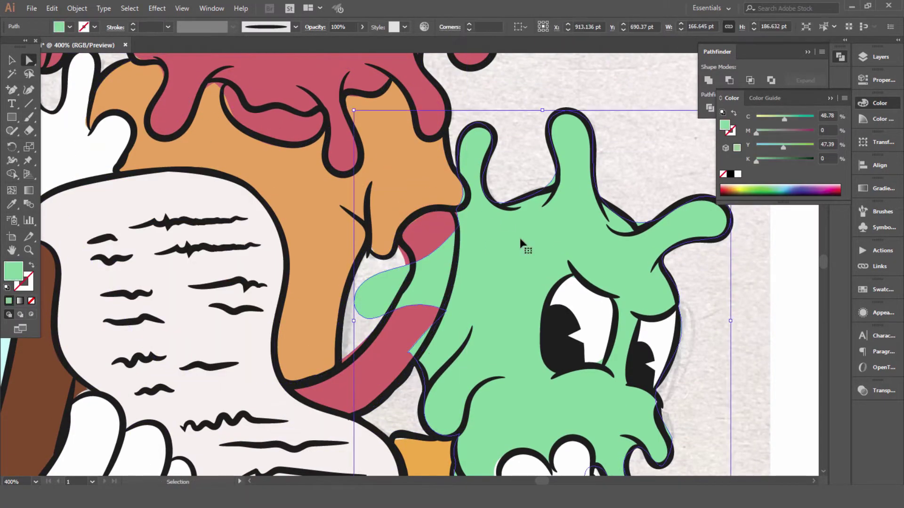
key("ctrl+minus")
left_click(523, 117)
key("ctrl+minus")
Paint a light pink lining around the blob monster's mouth.
scroll(523, 117, "up", 3)
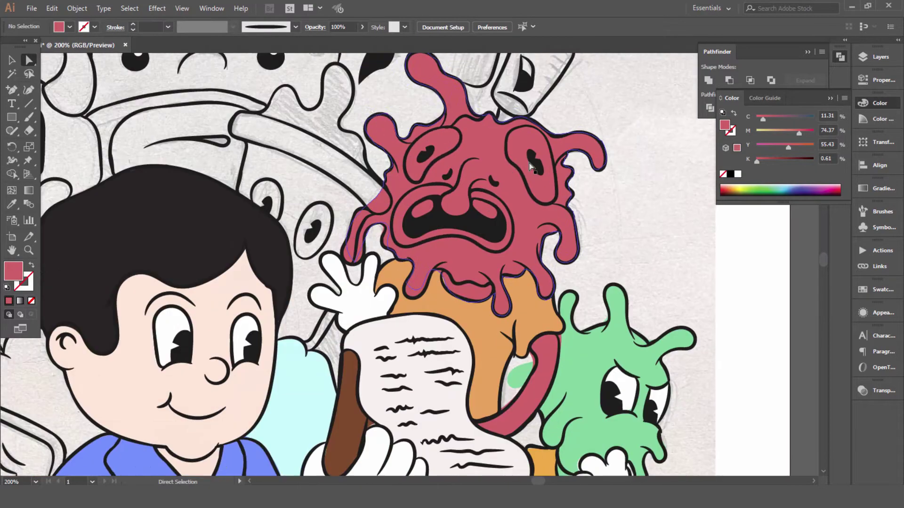
key("ctrl+plus")
key("ctrl+plus")
key("b")
scroll(316, 225, "up", 1)
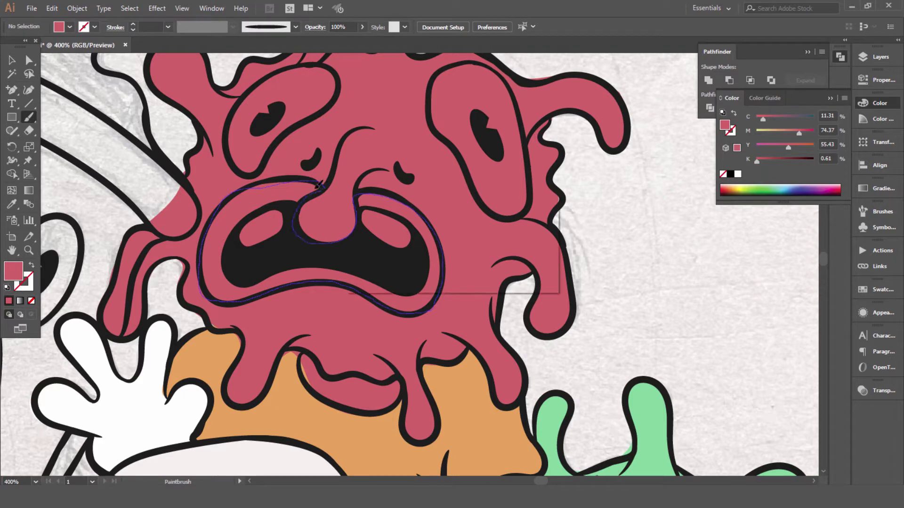
left_click_drag(318, 185, 324, 187)
key("a")
double_click(23, 283)
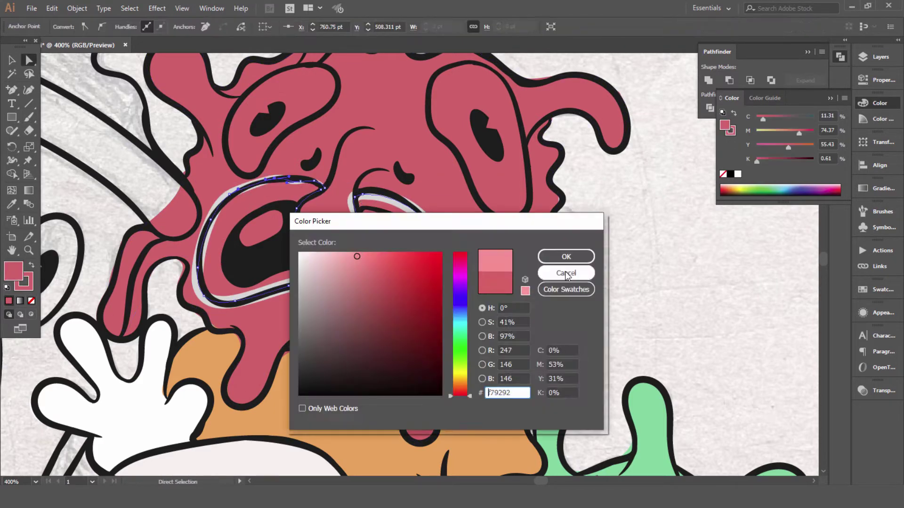
key("Return")
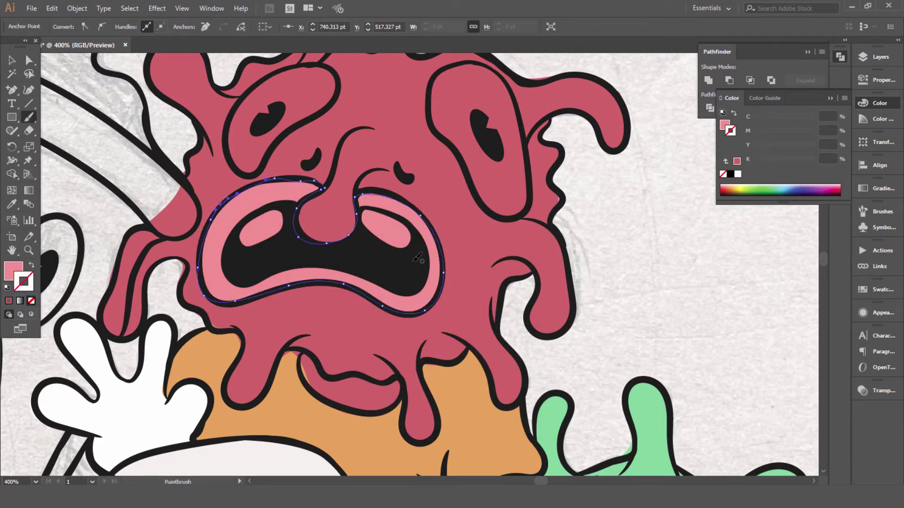
Draw a white highlight shape inside the mouth for the teeth.
left_click_drag(238, 239, 241, 241)
double_click(13, 271)
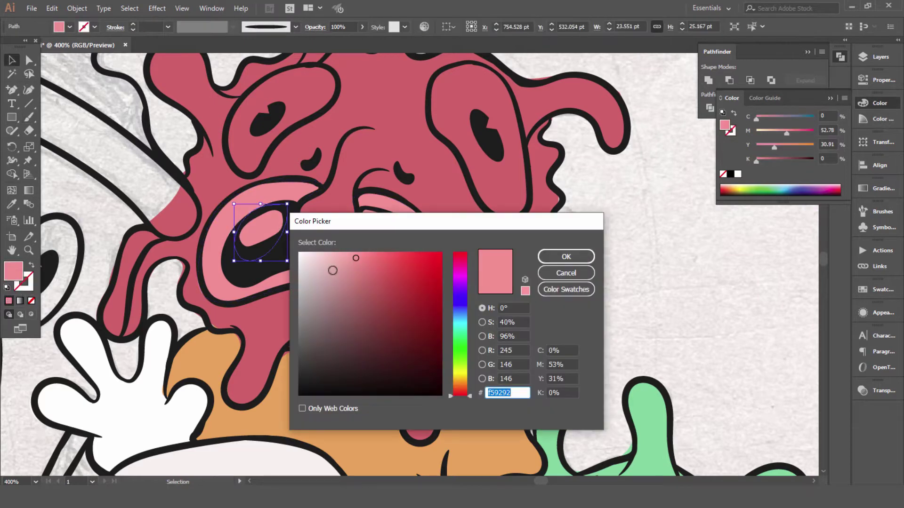
key("Return")
key("v")
key("ctrl+shift+a")
left_click(275, 231)
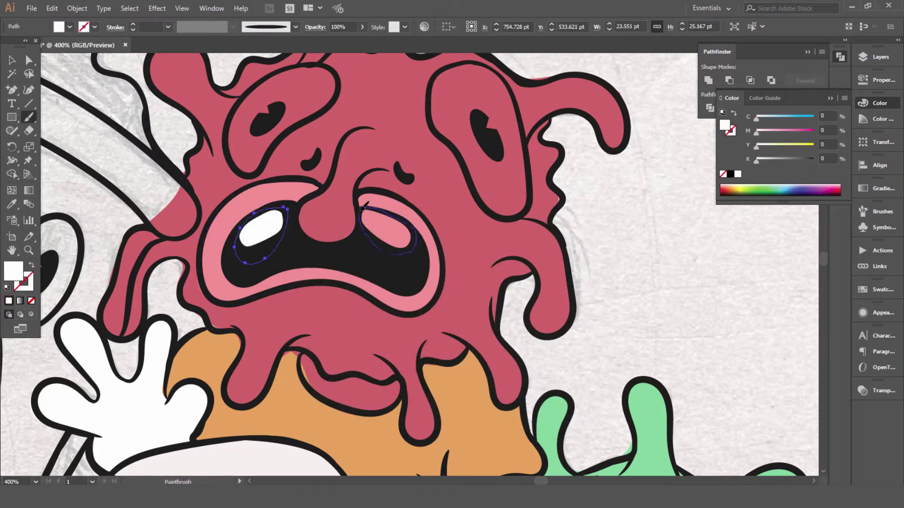
left_click_drag(365, 206, 363, 207)
Fill both eyes white, then pan over to the uncoloured cup character.
key("i")
scroll(365, 235, "up", 2)
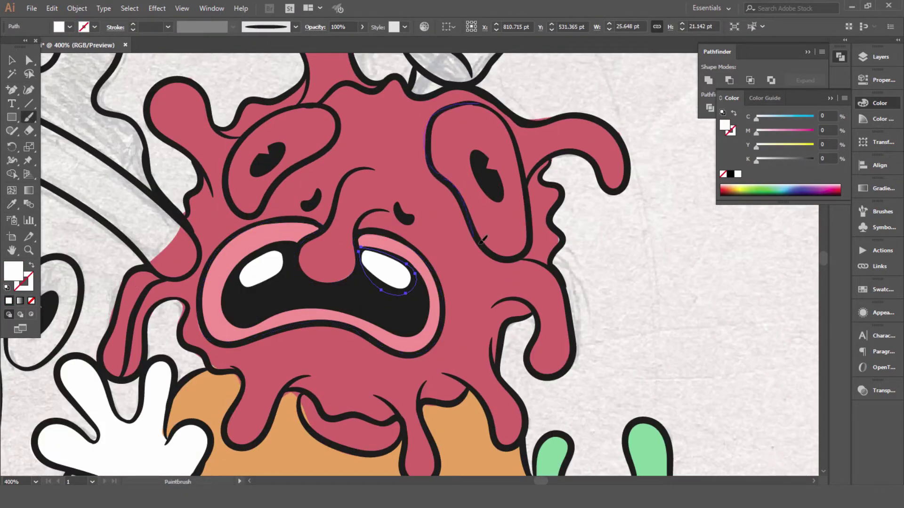
left_click_drag(521, 152, 519, 150)
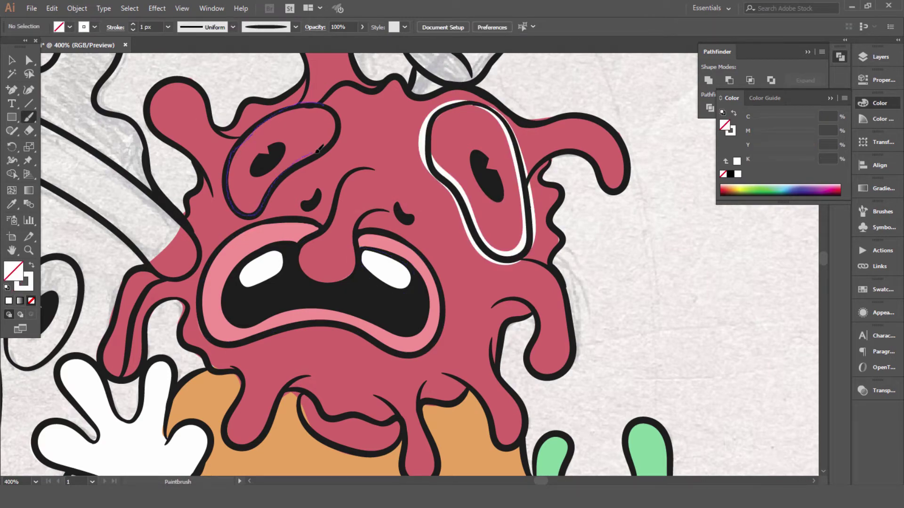
key("ctrl+minus")
key("v")
left_click(452, 198, "shift")
key("shift+x")
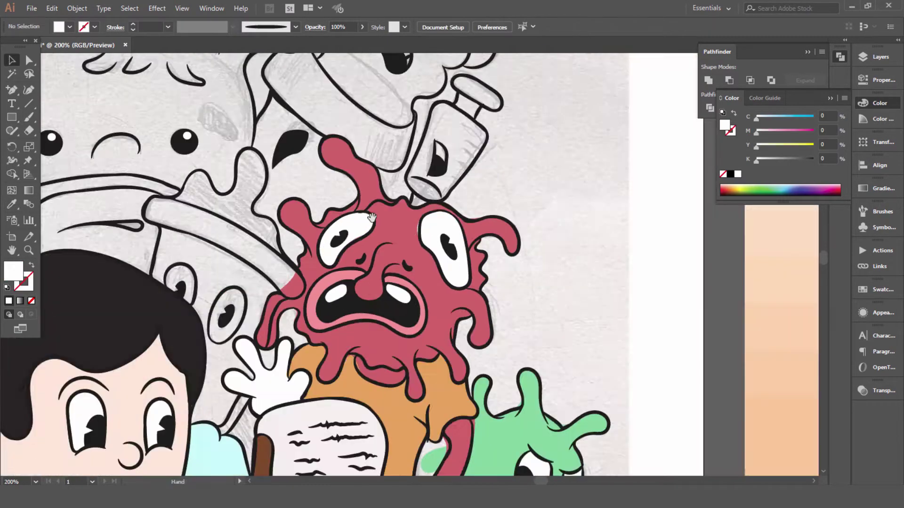
left_click_drag(372, 217, 559, 169)
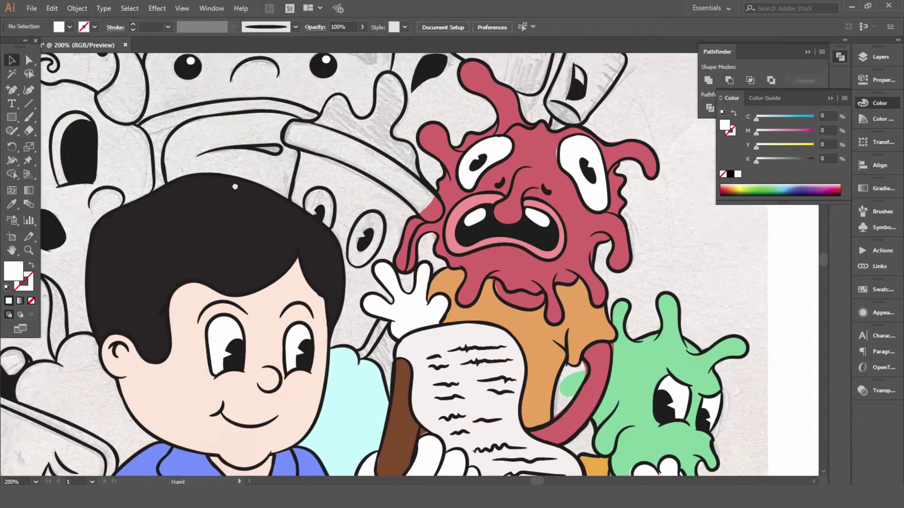
left_click_drag(235, 186, 196, 177)
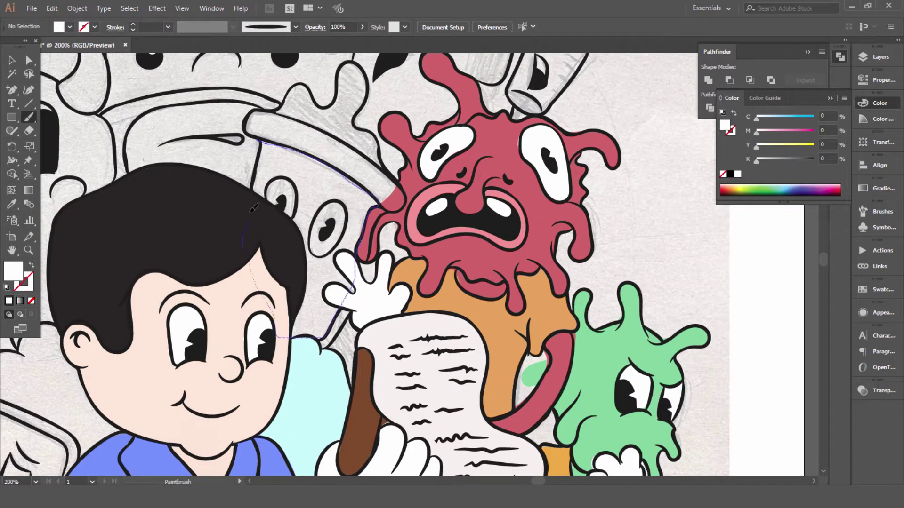
Trace the cup's body and fill it peach (fcbd7e).
left_click_drag(254, 208, 259, 141)
key("v")
double_click(13, 270)
type("fcbd7e")
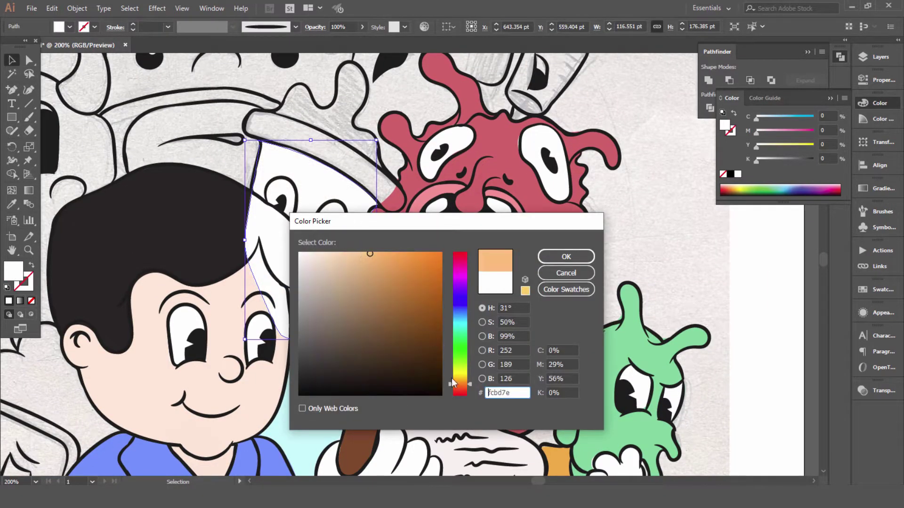
key("Return")
Trace the shaded strip along the cup's side and fill it orange.
key("b")
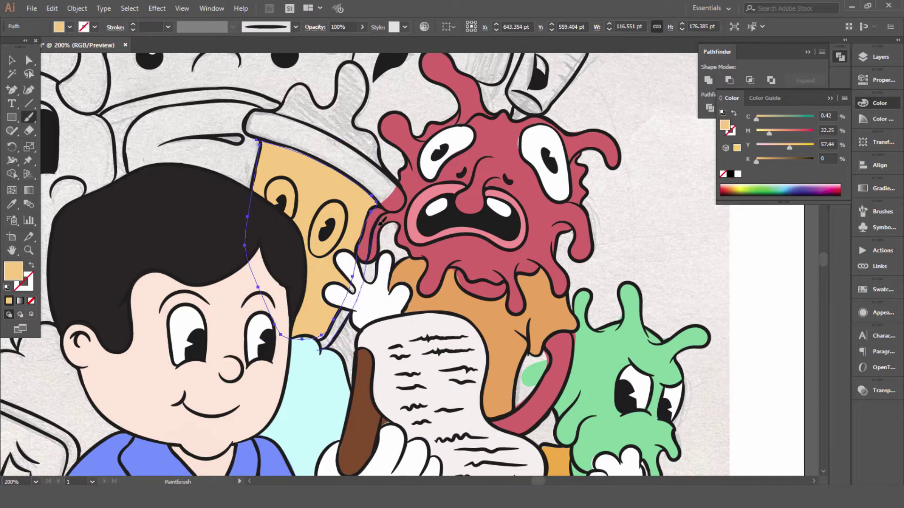
left_click_drag(347, 292, 328, 348)
left_click(366, 214)
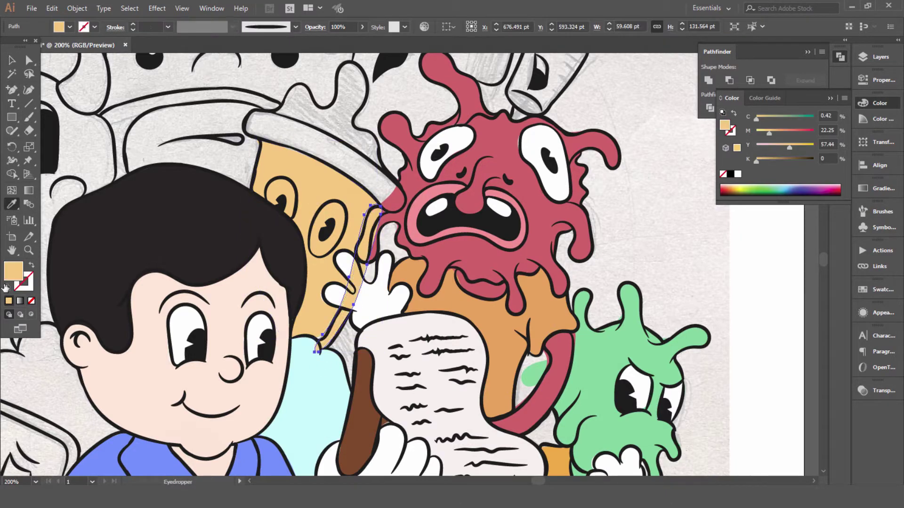
double_click(13, 270)
key("Return")
key("b")
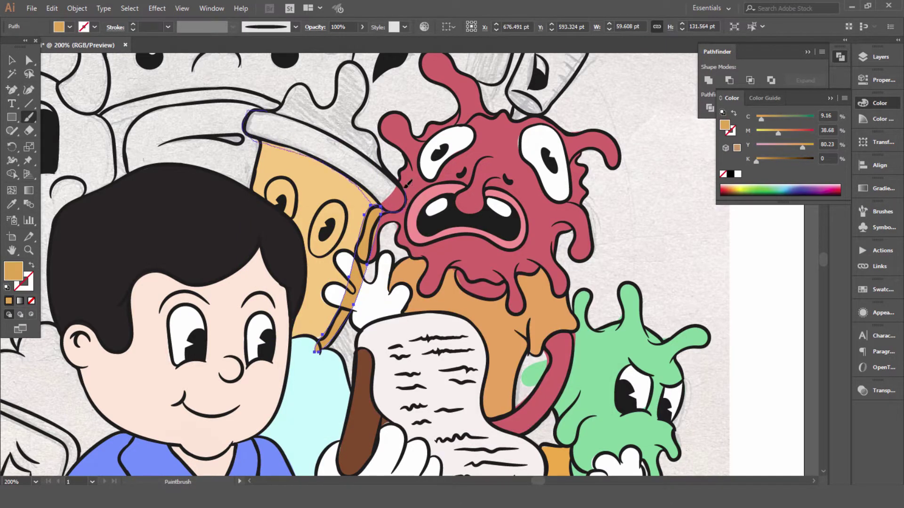
Fill the cup's rim shape orange (f4bc78).
scroll(408, 184, "up", 2)
key("v")
left_click(306, 172)
double_click(13, 271)
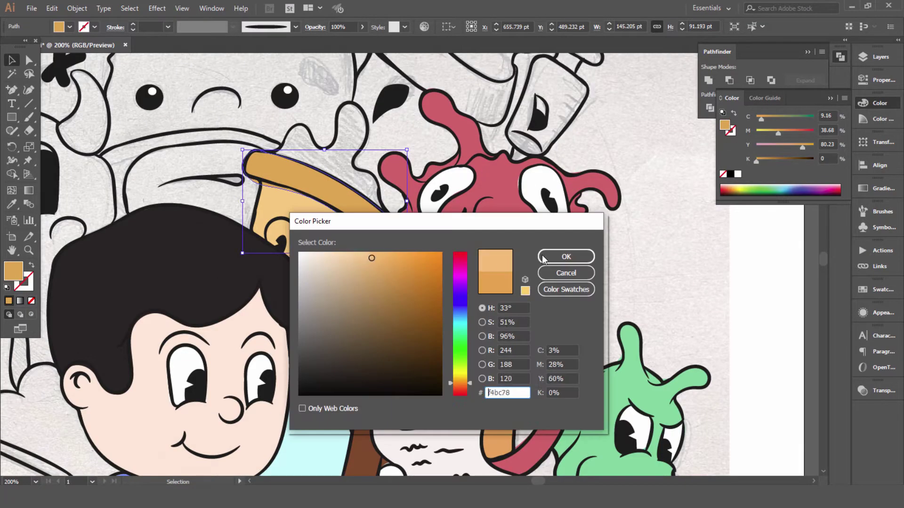
left_click(544, 258)
key("ctrl+shift+a")
key("a")
Zoom in on the cup and inspect its darker shading path.
key("ctrl+1")
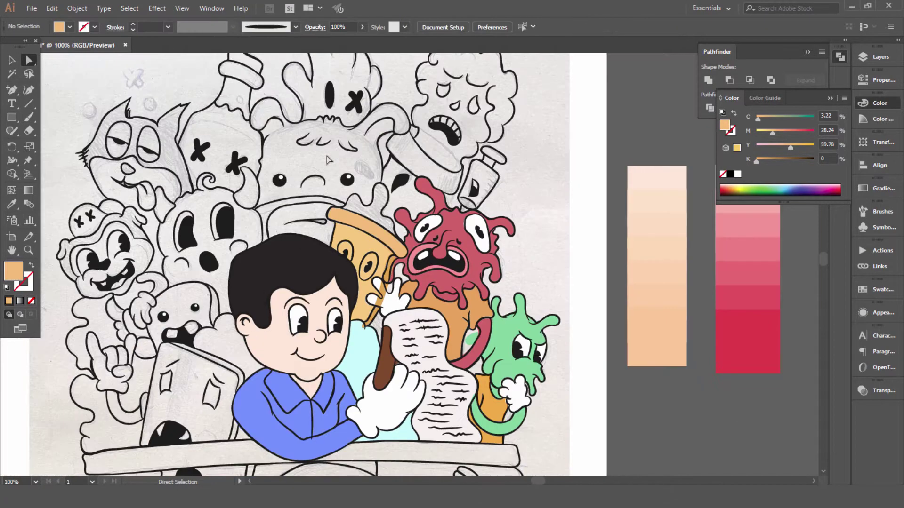
scroll(348, 273, "up", 4)
key("v")
left_click(442, 319)
key("ctrl+shift+a")
scroll(441, 319, "up", 2)
left_click(29, 118)
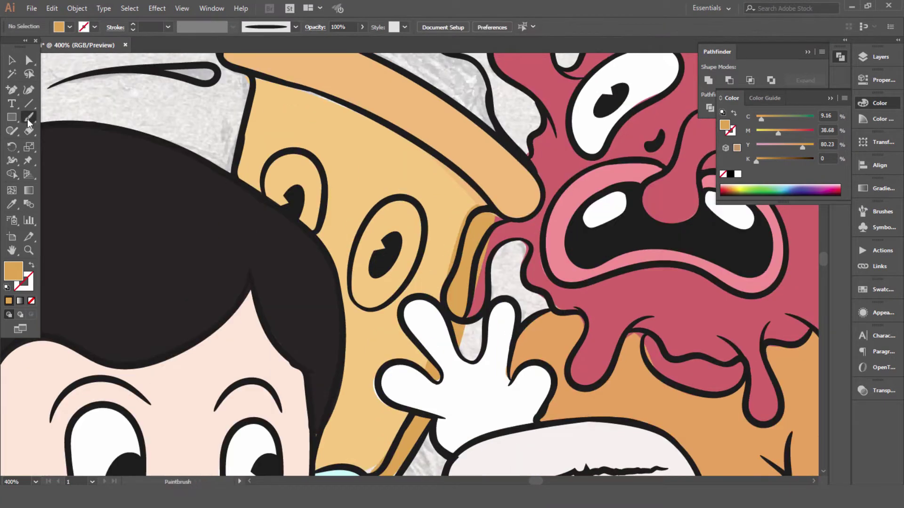
Trace the cup's left and right eyes and fill them white.
left_click_drag(325, 190, 306, 238)
left_click_drag(409, 200, 358, 233)
left_click_drag(428, 211, 426, 212)
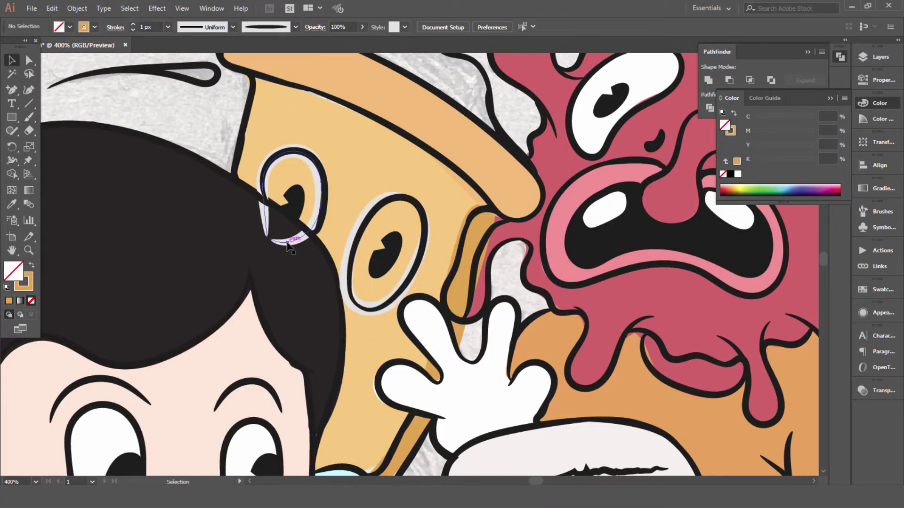
key("i")
key("a")
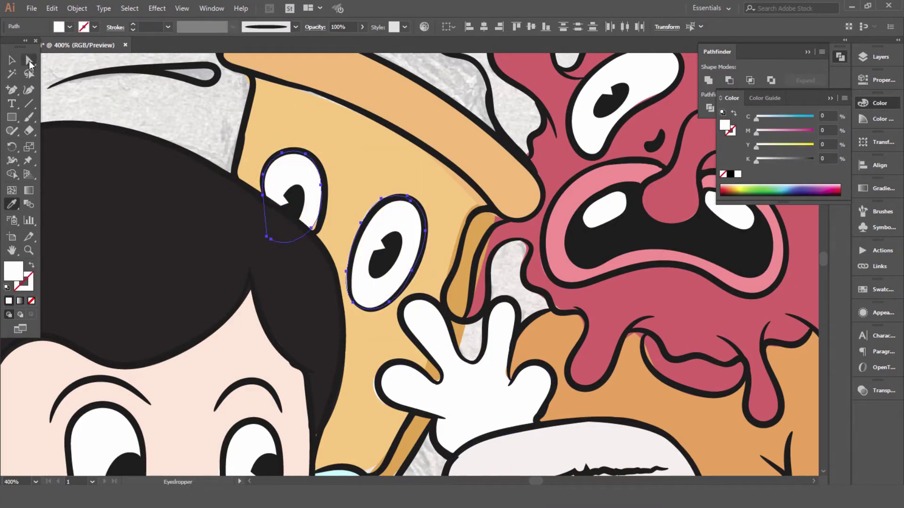
key("ctrl+shift+a")
Move anchors on the orange shading strip so its edge fits the outline.
key("ctrl+0")
scroll(685, 298, "up", 5)
left_click_drag(366, 91, 435, 63)
left_click(212, 264)
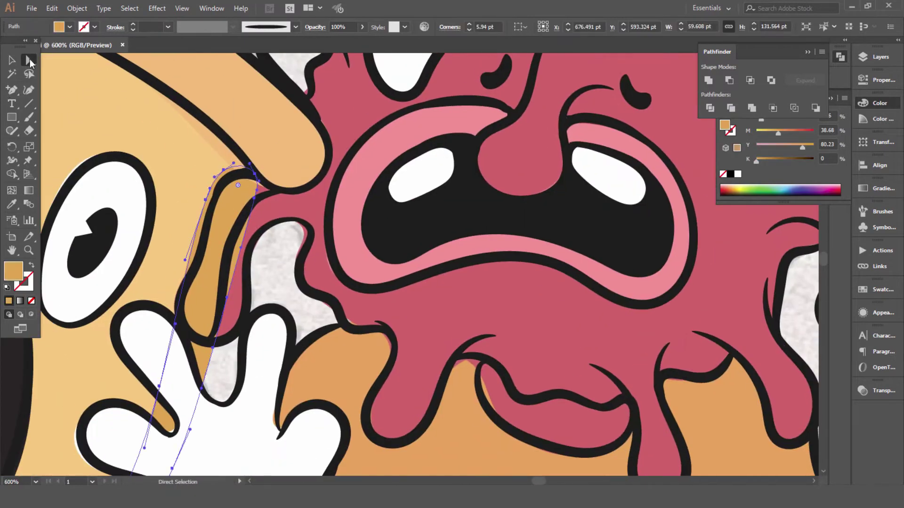
left_click(207, 202)
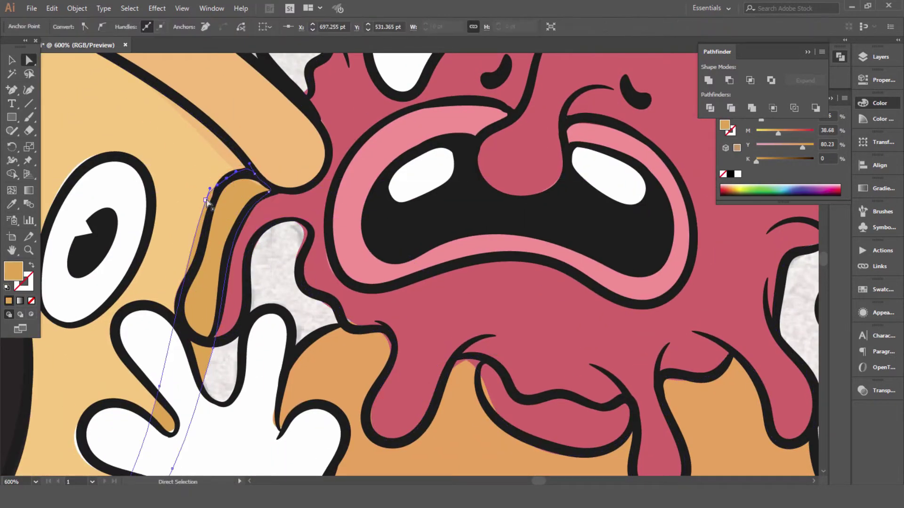
left_click_drag(208, 216, 209, 217)
key("ctrl+shift+a")
key("ctrl+minus")
Trace the small bottle and fill it light blue.
scroll(228, 235, "up", 10)
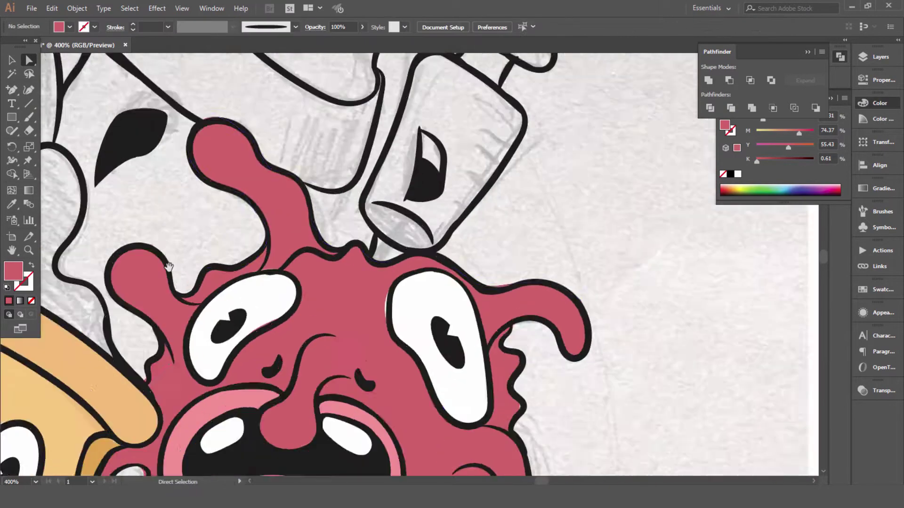
key("b")
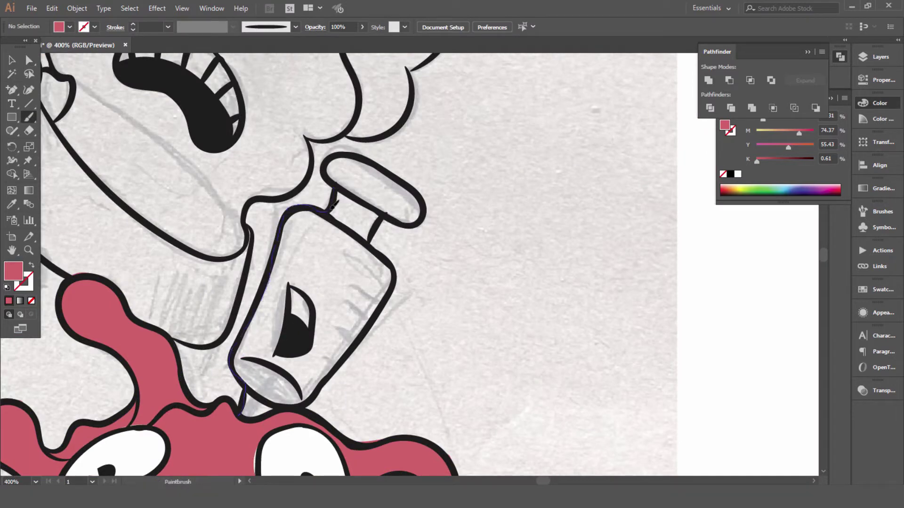
key("v")
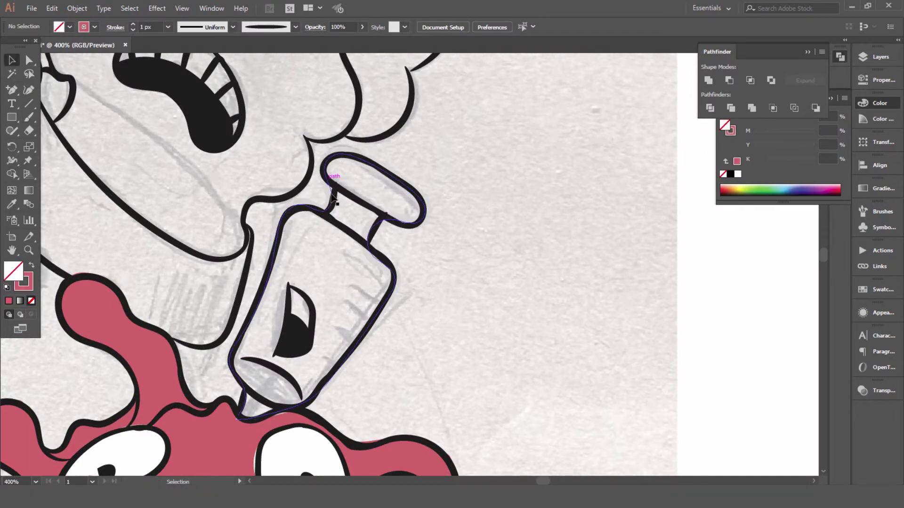
left_click(330, 212)
double_click(13, 270)
left_click(566, 256)
key("ctrl+shift+a")
left_click_drag(99, 240, 396, 268)
Trace the creature behind the red monster and fill it green.
key("b")
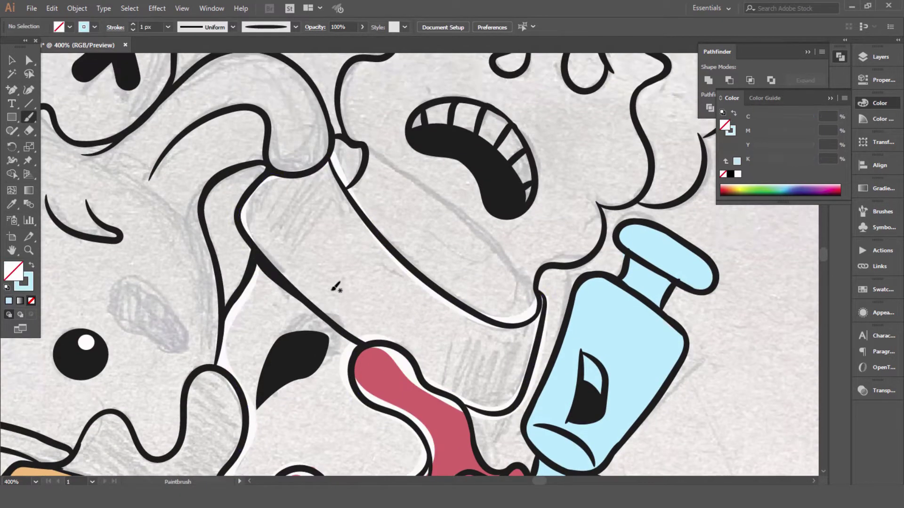
key("v")
left_click(221, 202)
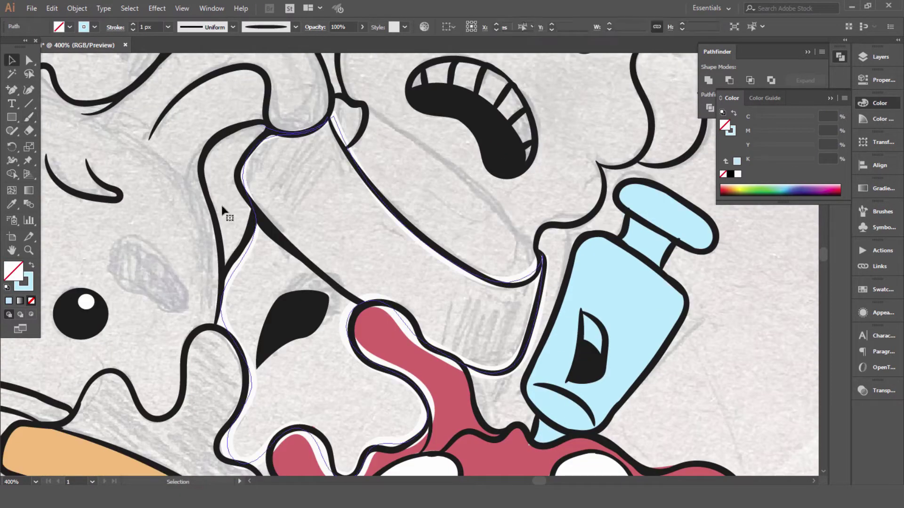
double_click(13, 270)
left_click(345, 300)
left_click(567, 256)
Fit the green creature's edges to its outline, trace the missing edge, and group it.
key("a")
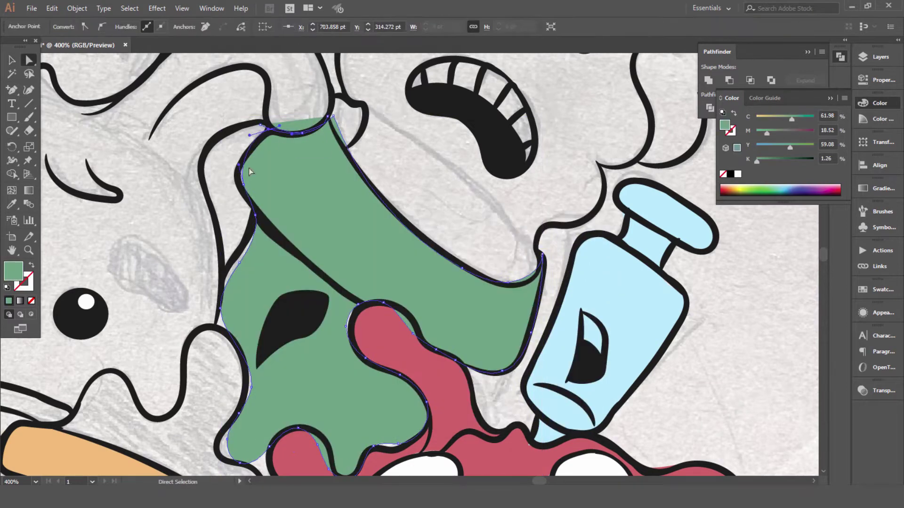
left_click_drag(240, 265, 229, 271)
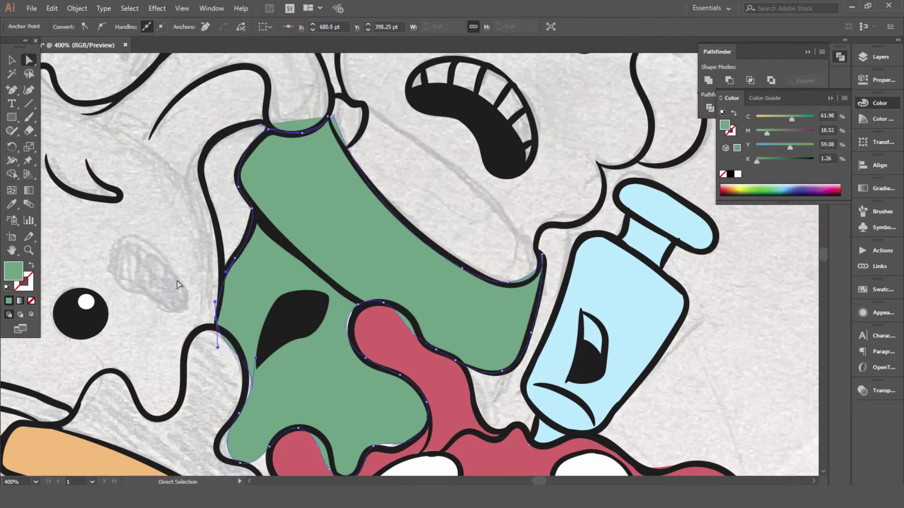
left_click(347, 325)
key("b")
scroll(402, 258, "down", 5)
scroll(403, 258, "left", 2)
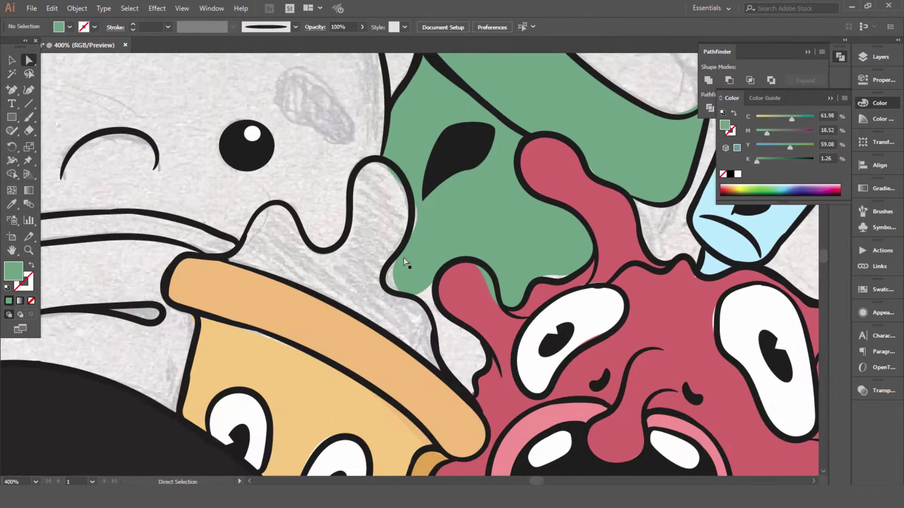
left_click_drag(383, 107, 343, 94)
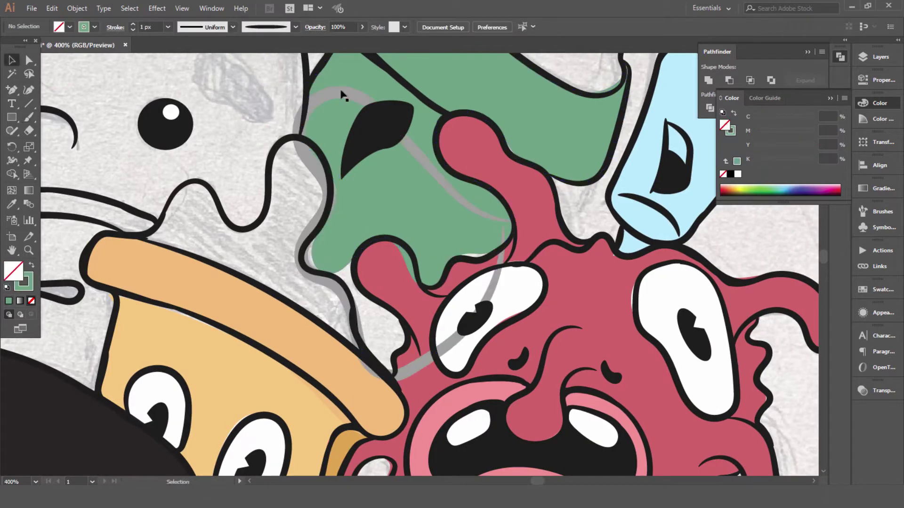
key("v")
scroll(361, 192, "up", 2)
key("ctrl+g")
key("ctrl+shift+a")
Zoom in on the cloud-haired character and trace its head outline.
key("ctrl+0")
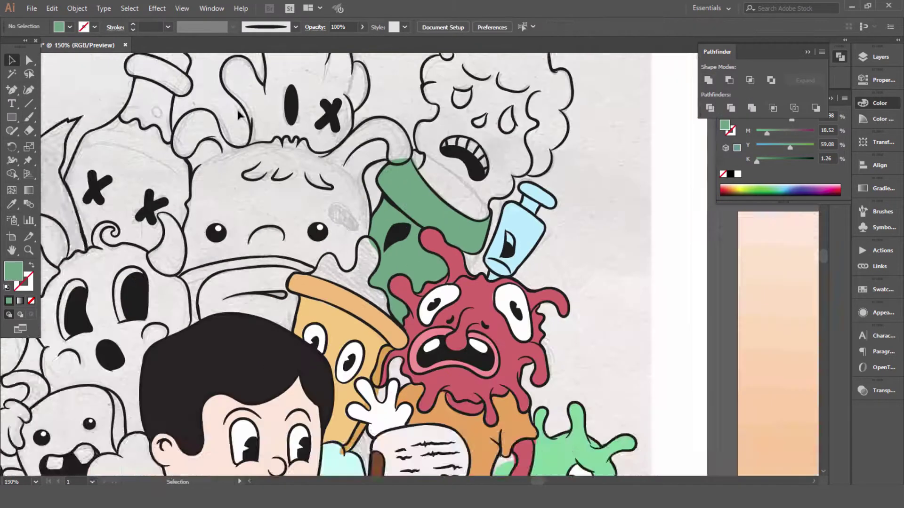
scroll(319, 282, "up", 5)
key("ctrl+0")
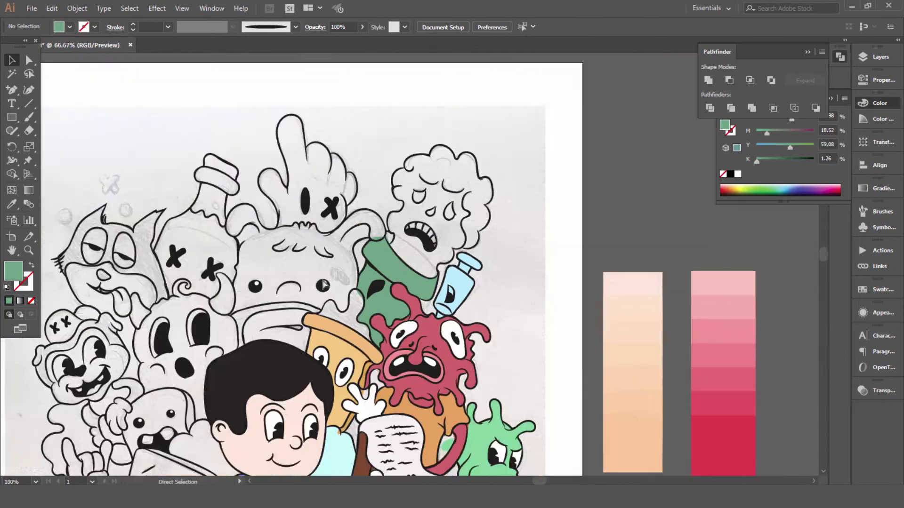
scroll(332, 282, "up", 5)
scroll(332, 282, "up", 5)
key("b")
scroll(243, 295, "down", 1)
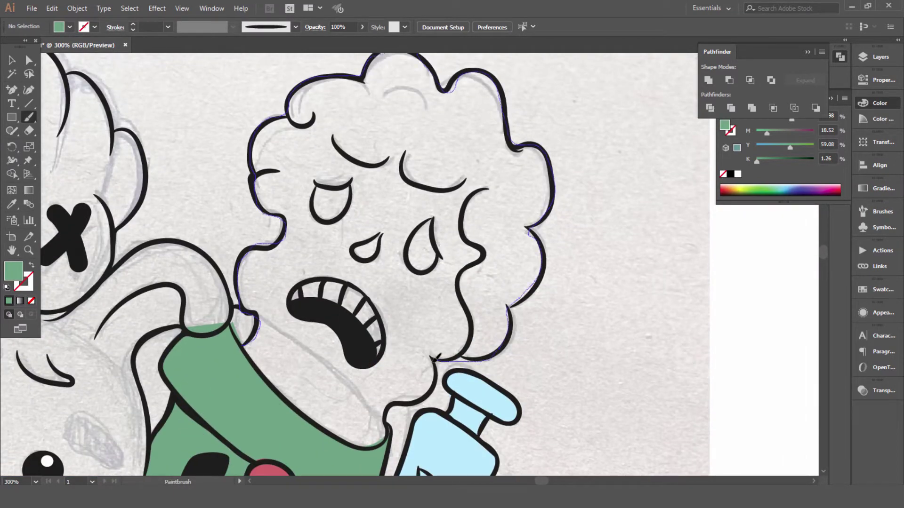
Fill the cloud head light blue and start fitting its edge under the outline.
key("v")
left_click(254, 155)
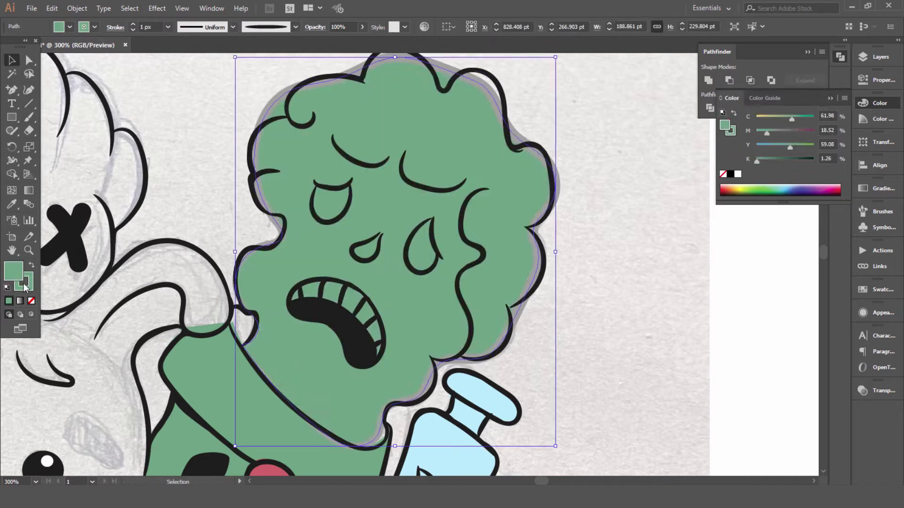
double_click(14, 271)
left_click(571, 255)
scroll(207, 142, "up", 3)
scroll(207, 141, "left", 1)
key("a")
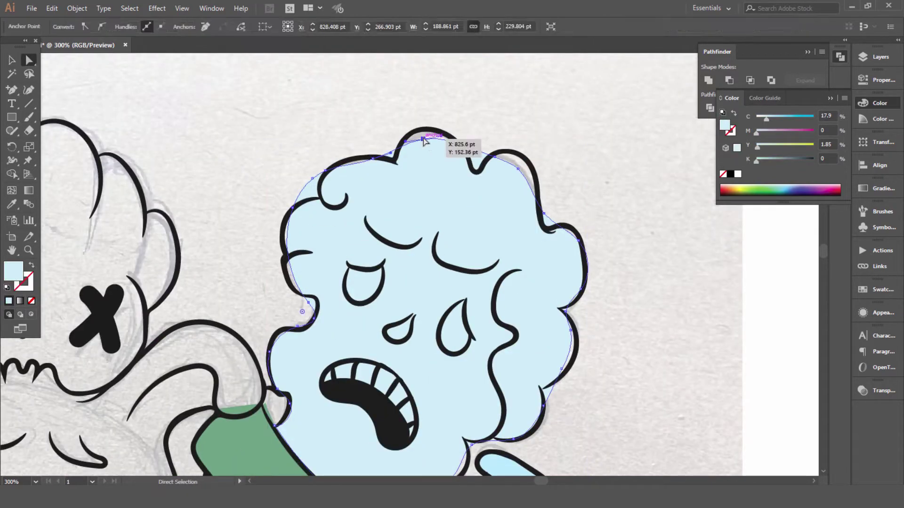
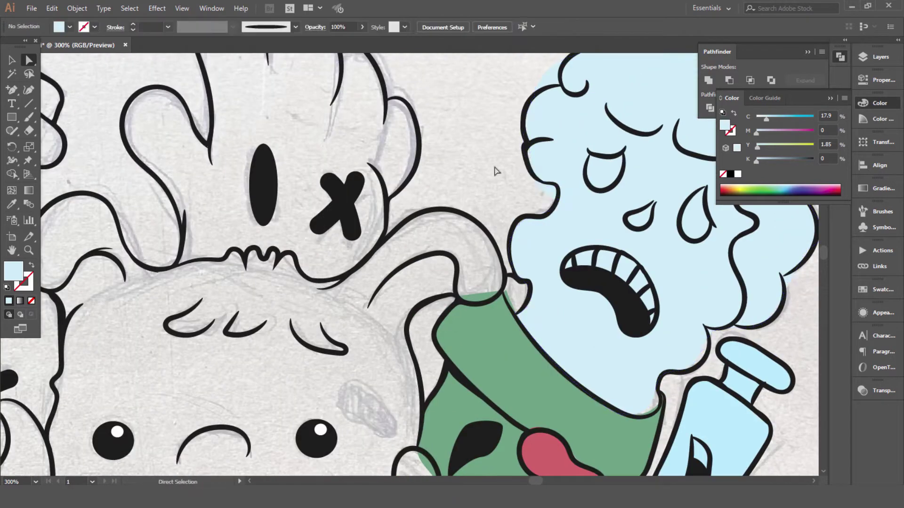
key("ctrl+minus")
key("ctrl+minus")
Trace the big-eared monster with the Paintbrush and fill the shape a darker pink.
key("b")
key("ctrl+plus")
scroll(482, 284, "up", 2)
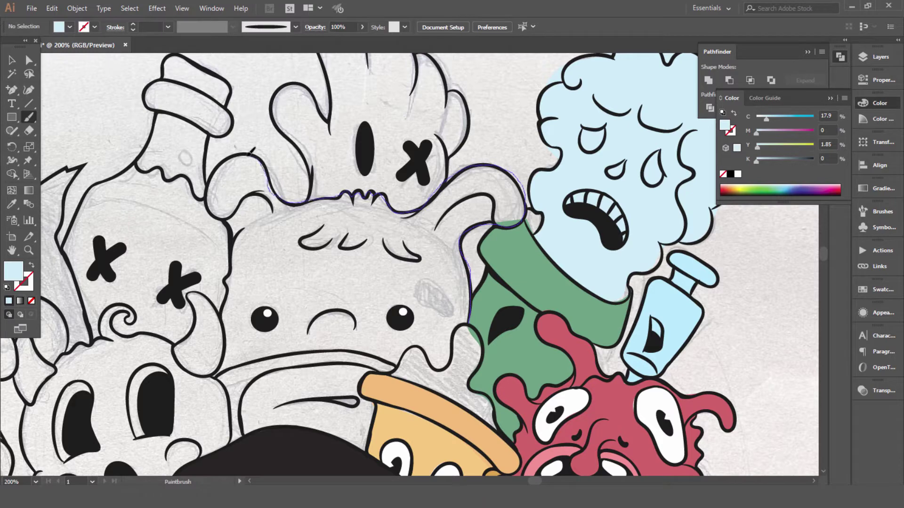
key("v")
left_click(472, 322)
double_click(13, 271)
left_click(460, 277)
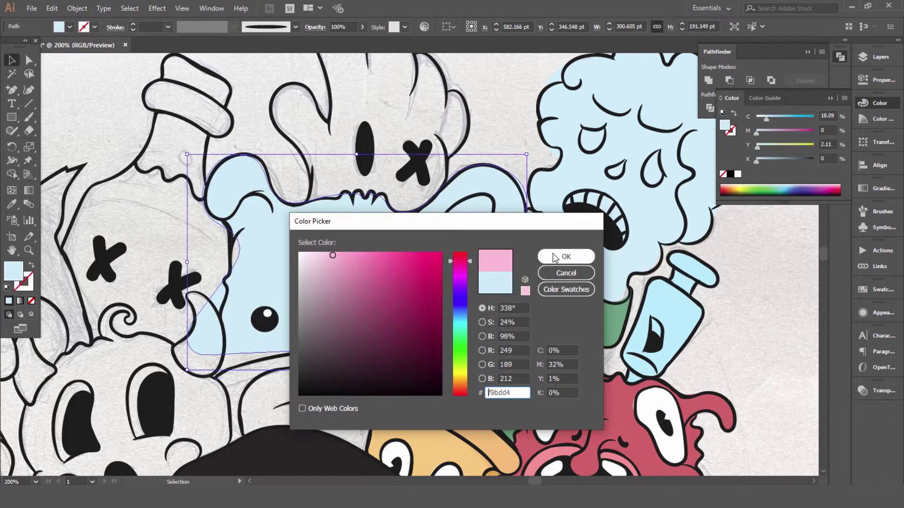
left_click(348, 261)
left_click(566, 256)
Move the pink shape's anchors so its edges follow the black outline.
key("a")
left_click_drag(228, 199, 231, 199)
scroll(230, 236, "down", 3)
left_click_drag(254, 284, 230, 302)
left_click_drag(310, 288, 320, 278)
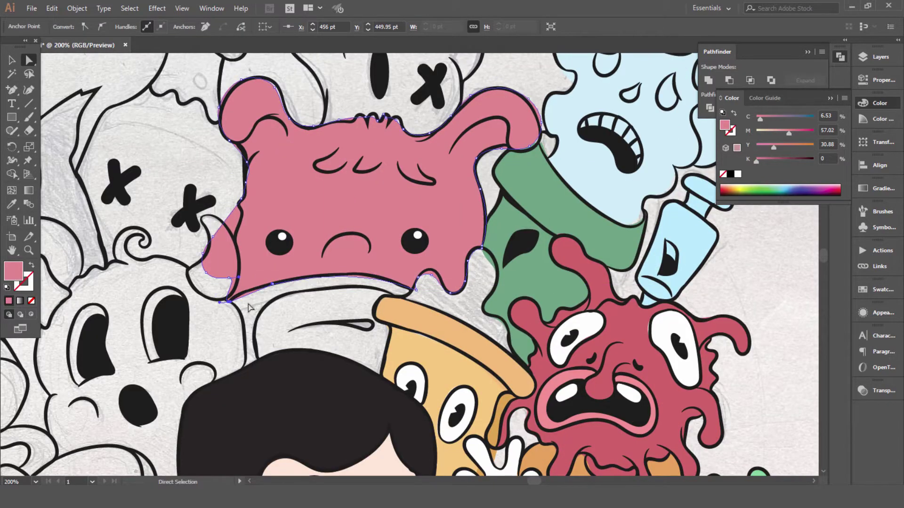
left_click(231, 304)
scroll(217, 177, "up", 5)
key("ctrl+shift+a")
key("b")
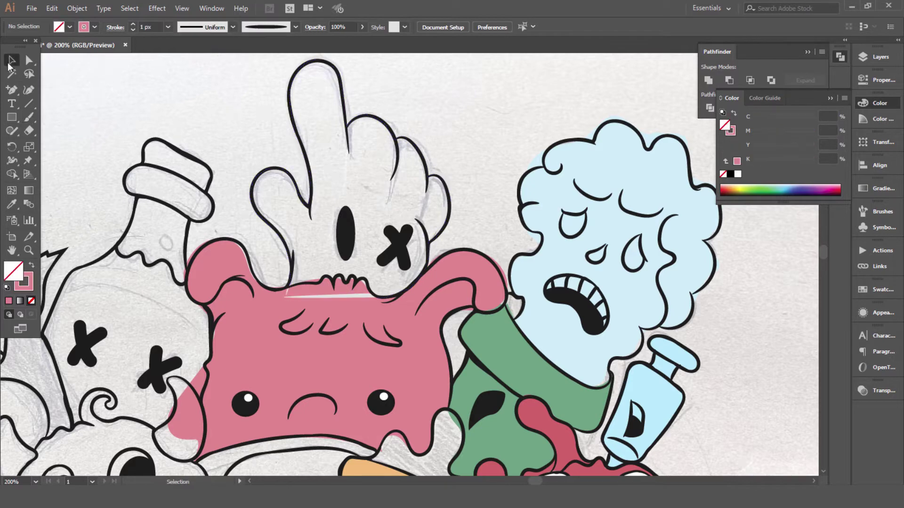
Fill the skull hand white (#ffffff).
key("v")
double_click(13, 271)
type("ffffff")
key("Return")
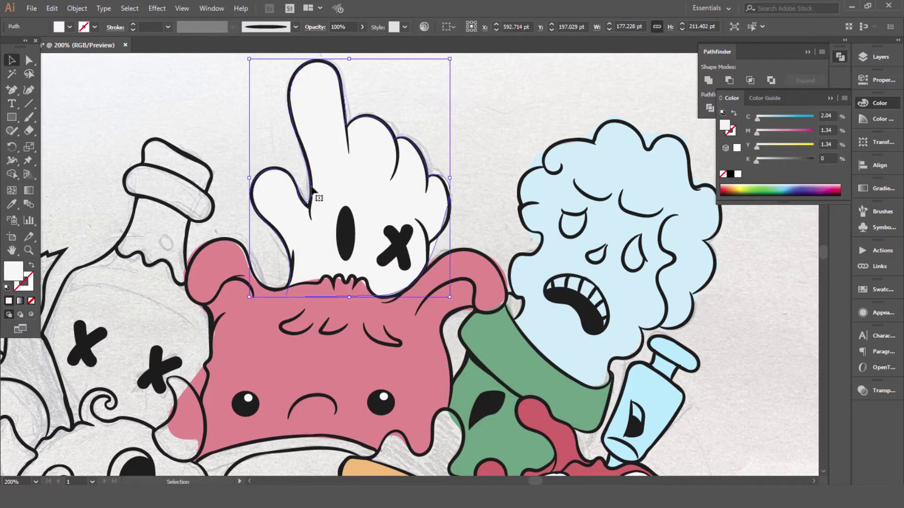
key("ctrl+shift+a")
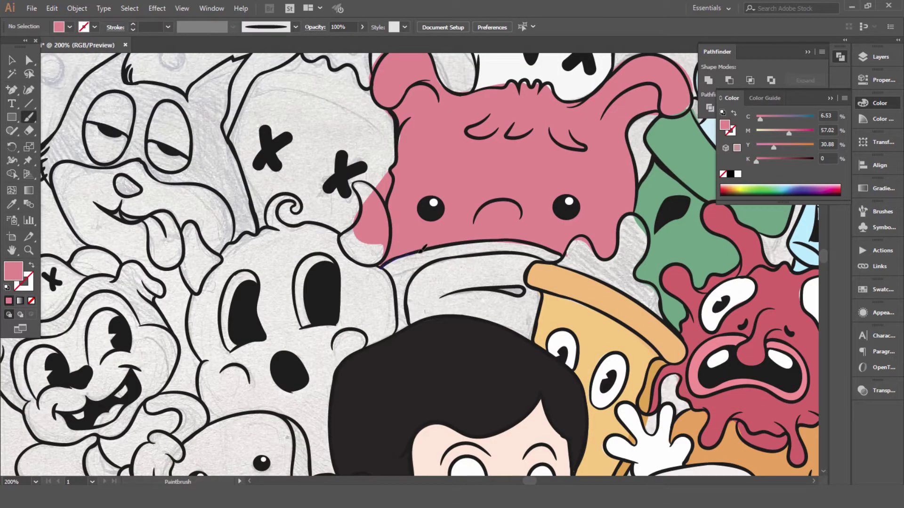
Trace the monster's mouth area with a light pink fill, then trace the inner mouth.
left_click_drag(401, 319, 380, 265)
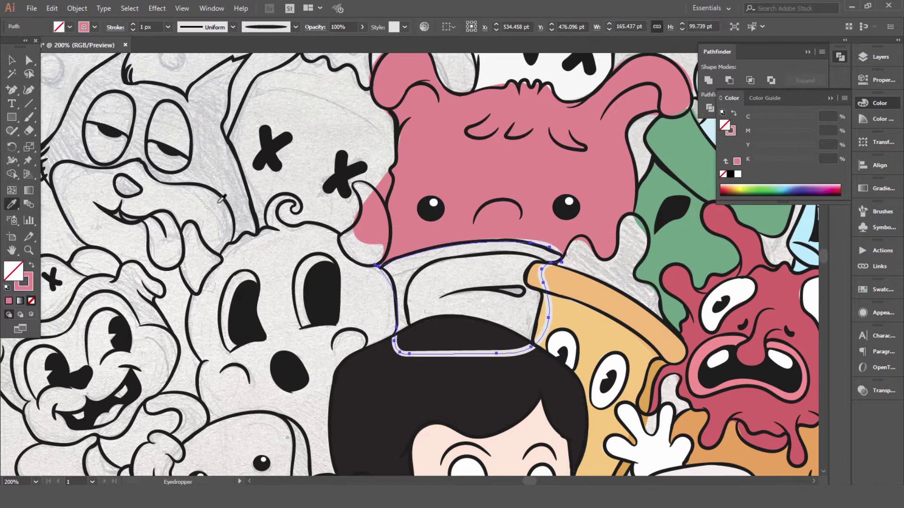
key("i")
scroll(315, 168, "right", 5)
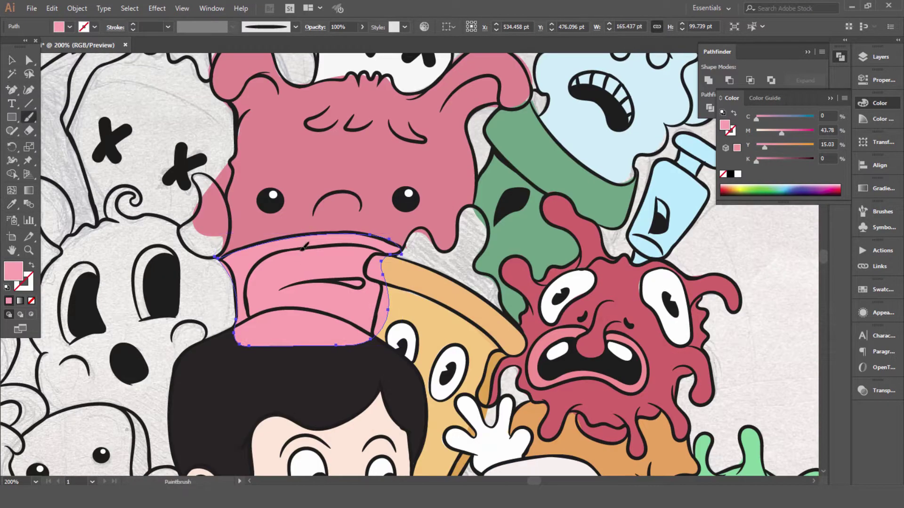
left_click_drag(381, 248, 381, 248)
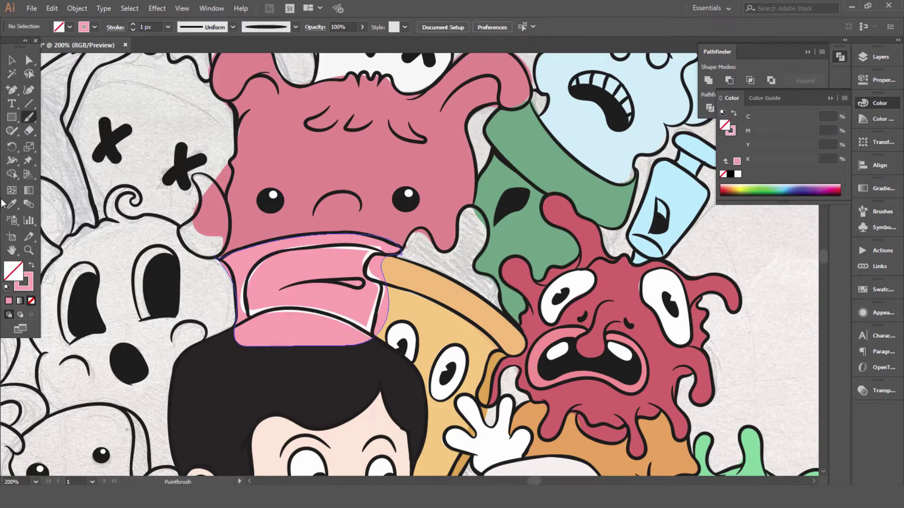
Fill the inner mouth dark crimson and adjust one of its anchors.
key("v")
double_click(14, 271)
key("Return")
left_click(31, 301)
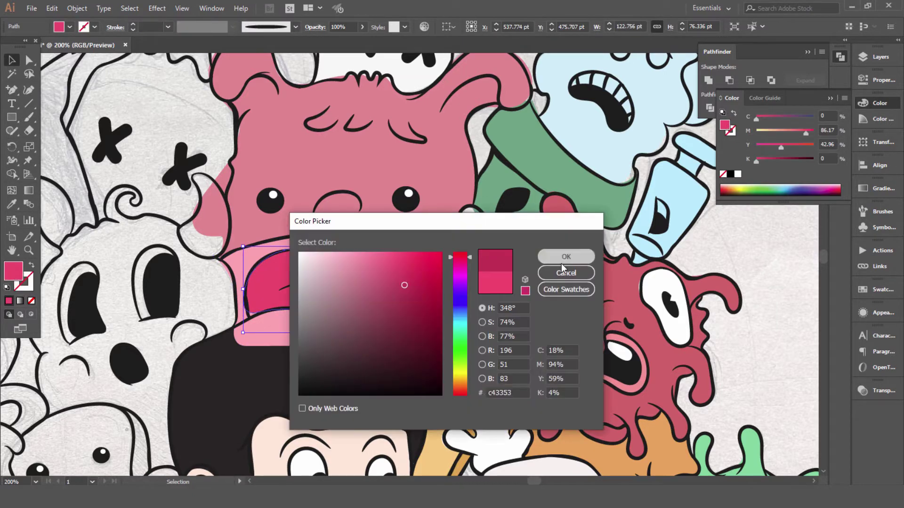
left_click(567, 258)
key("a")
mouse_move(248, 312)
left_mouse_down()
mouse_move(246, 302)
mouse_move(240, 320)
left_mouse_up()
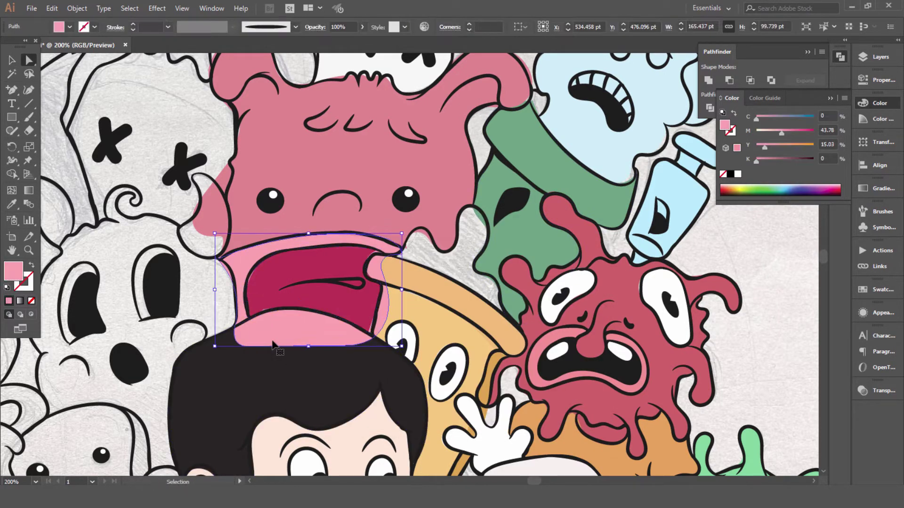
key("ctrl+shift+a")
Begin tracing around the bottle monster's body with the Paintbrush.
scroll(86, 121, "up", 5)
scroll(86, 121, "left", 5)
key("b")
scroll(86, 122, "right", 3)
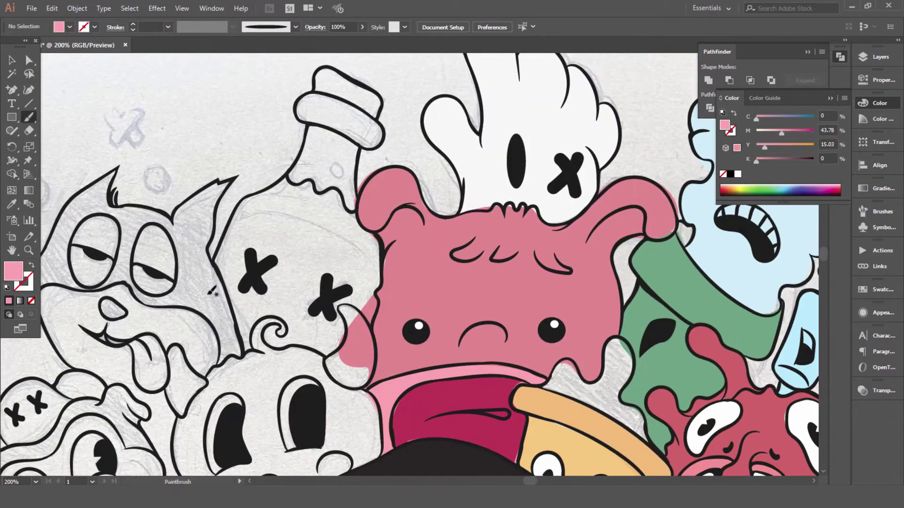
left_click_drag(213, 264, 342, 184)
Close the traced bottle outline and give it a dark red fill.
left_click_drag(340, 185, 214, 265)
left_click(12, 60)
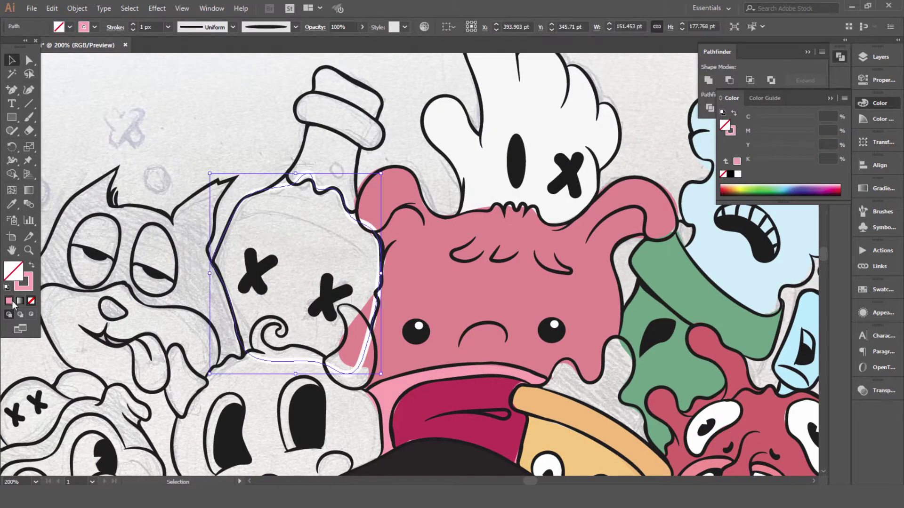
key("shift+x")
double_click(13, 271)
left_click(377, 321)
left_click(571, 254)
Pull the bottle's top anchor onto the outline and change it to a lighter fill.
key("a")
left_click_drag(306, 178, 325, 194)
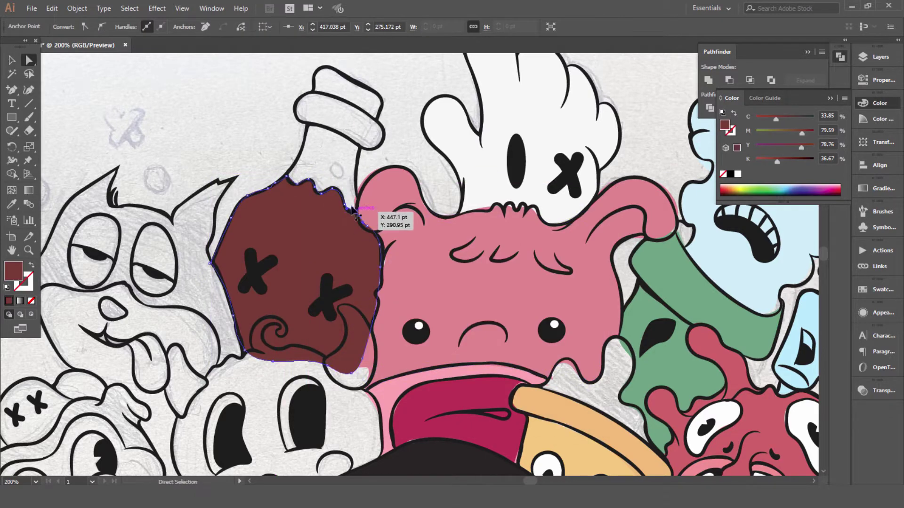
double_click(14, 271)
left_click(568, 255)
key("ctrl+shift+a")
key("b")
scroll(282, 263, "up", 3)
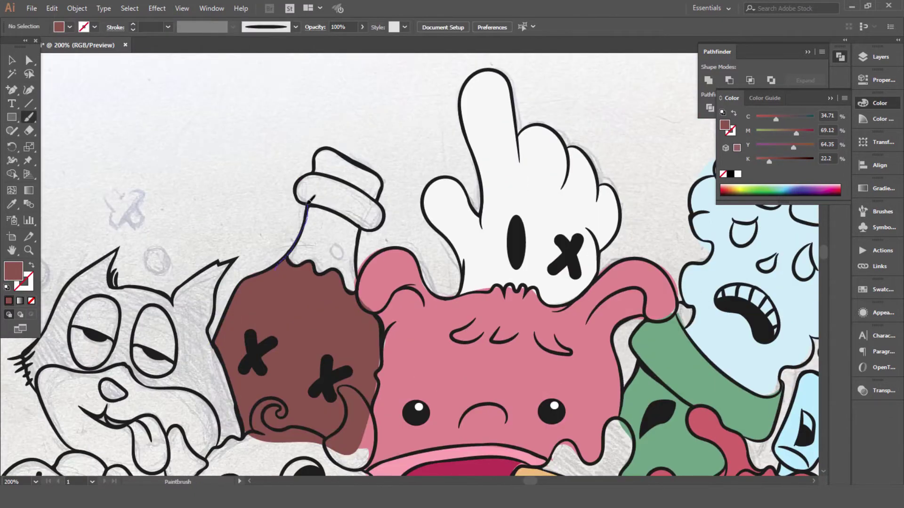
Fill the bottle's neck green with #4d8c75.
key("v")
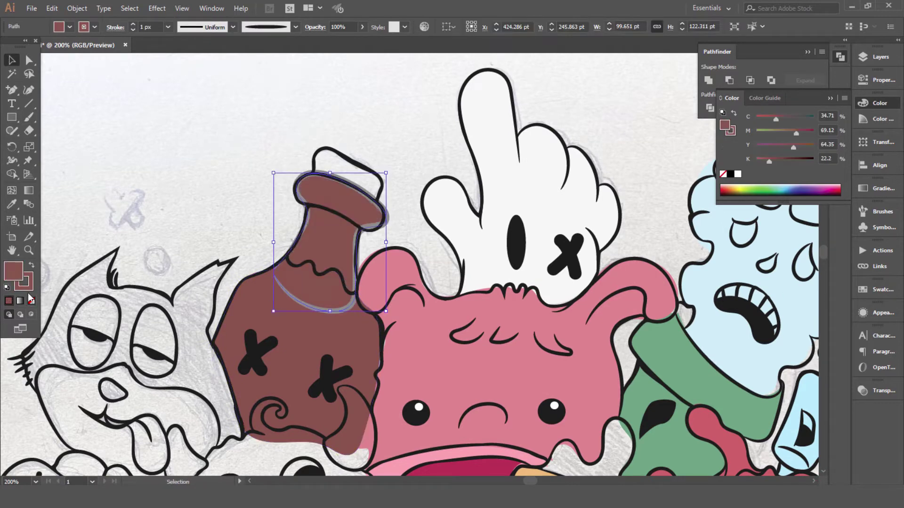
double_click(13, 271)
type("4d8c75")
key("Return")
Fill the bottle's body blue with #75bdf0.
left_click(256, 306)
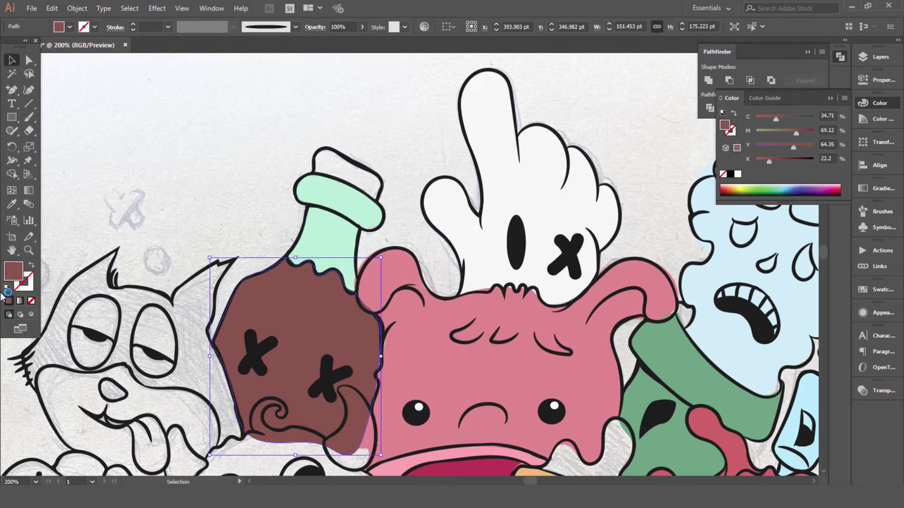
double_click(13, 271)
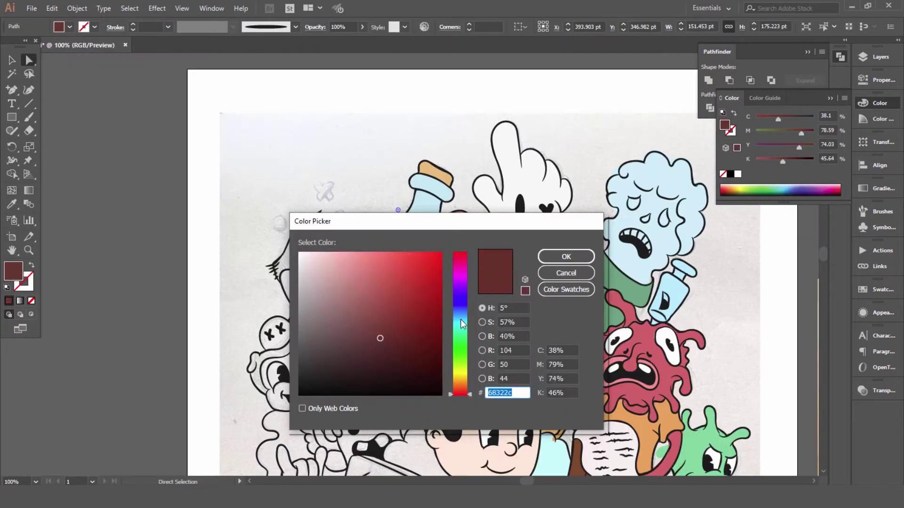
type("75bdf0")
key("Return")
key("ctrl+shift+a")
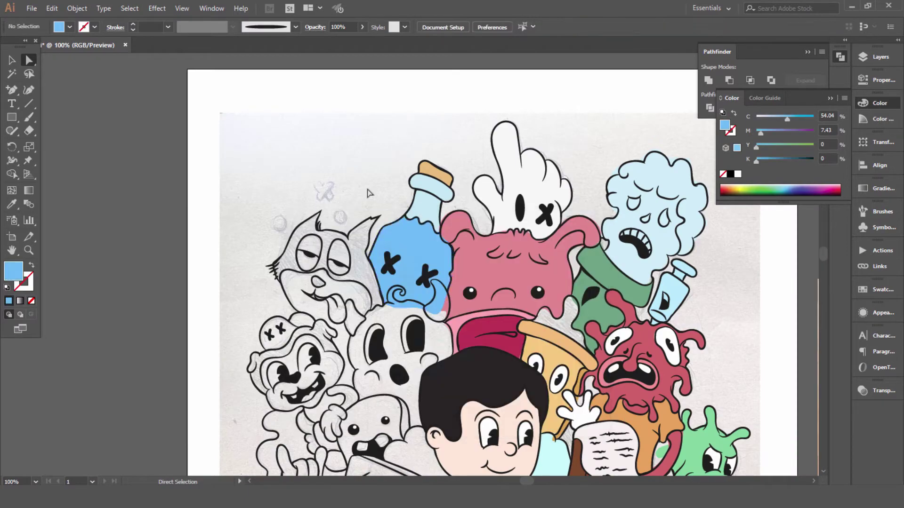
key("ctrl+equal")
key("ctrl+equal")
key("ctrl+equal")
Paint two horns, one beside the bottle and one on the left, filling them white #ffffff.
scroll(292, 164, "up", 2)
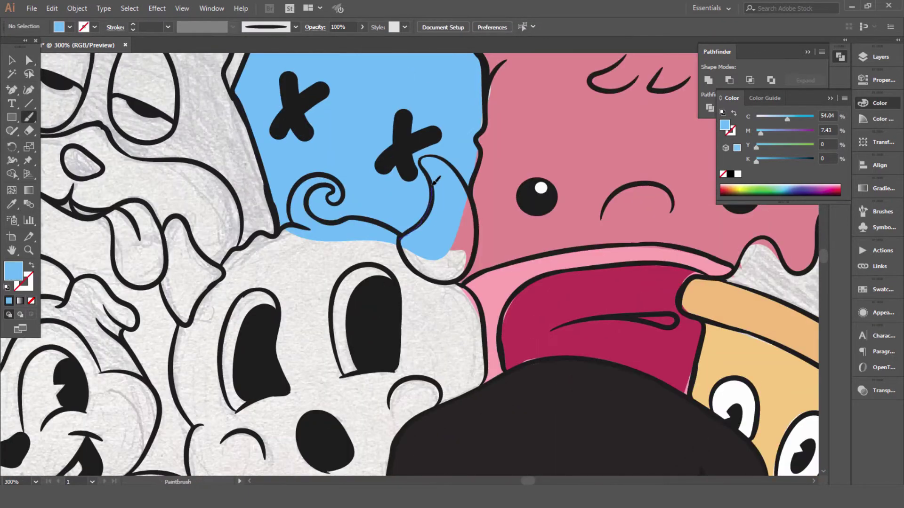
left_click_drag(400, 241, 401, 238)
double_click(13, 271)
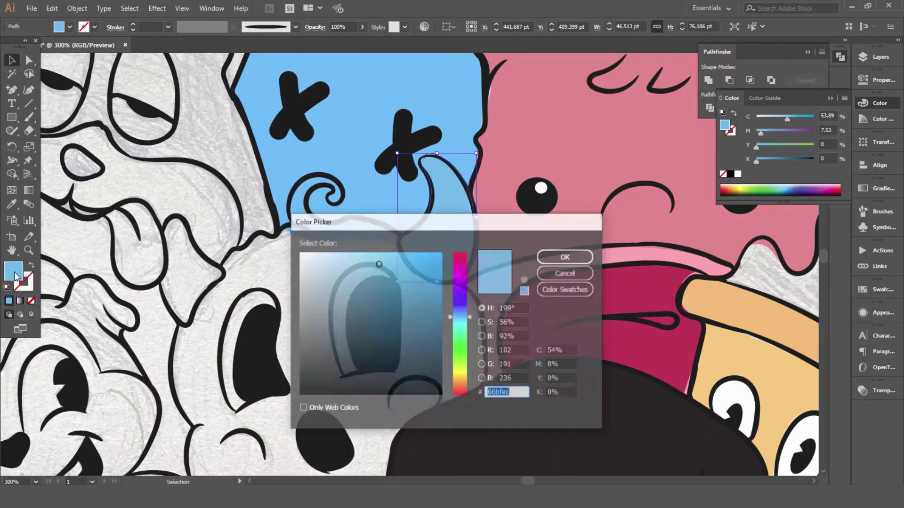
type("ffffff")
key("Return")
key("ctrl+shift+a")
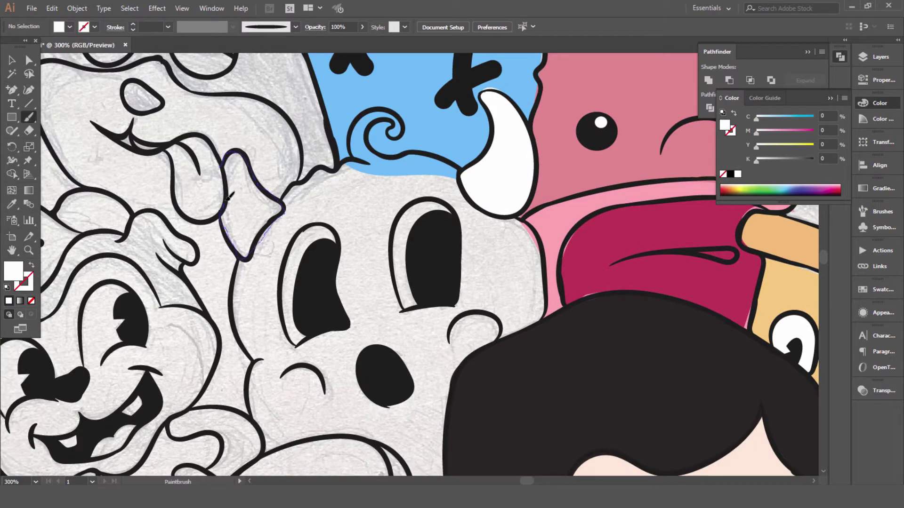
left_click_drag(230, 196, 227, 156)
key("a")
key("ctrl+shift+a")
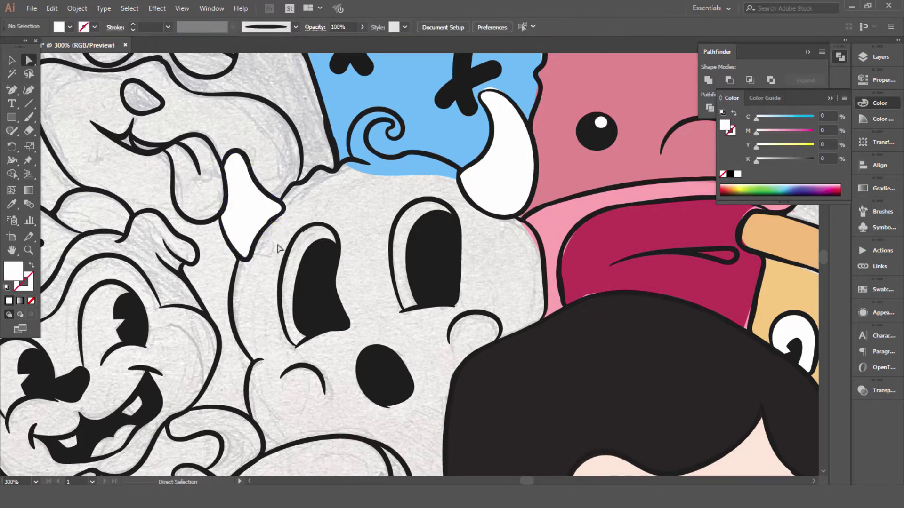
scroll(150, 99, "down", 1)
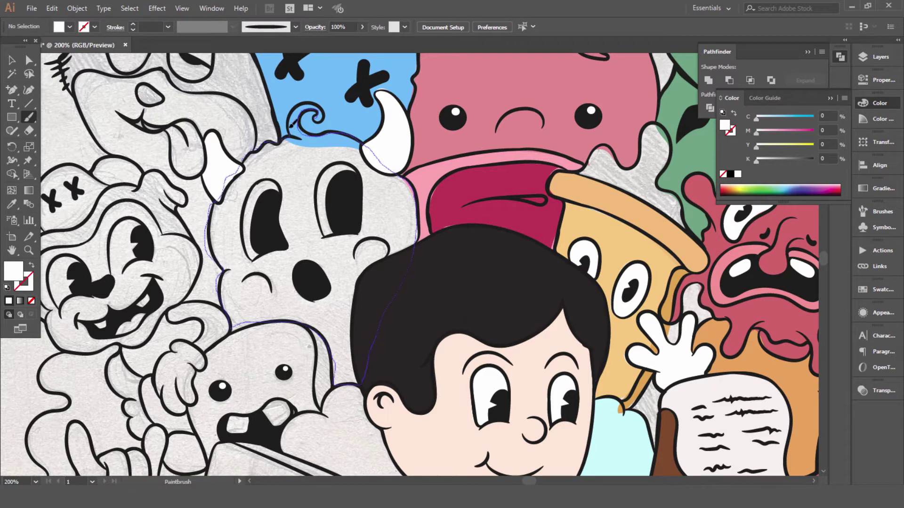
Fill the round monster's head with an orange tone.
key("v")
left_click(9, 301)
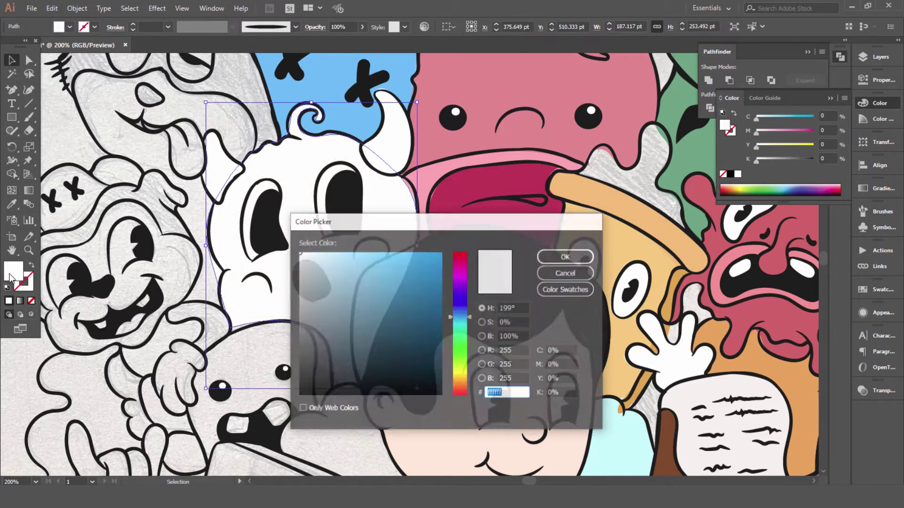
double_click(13, 271)
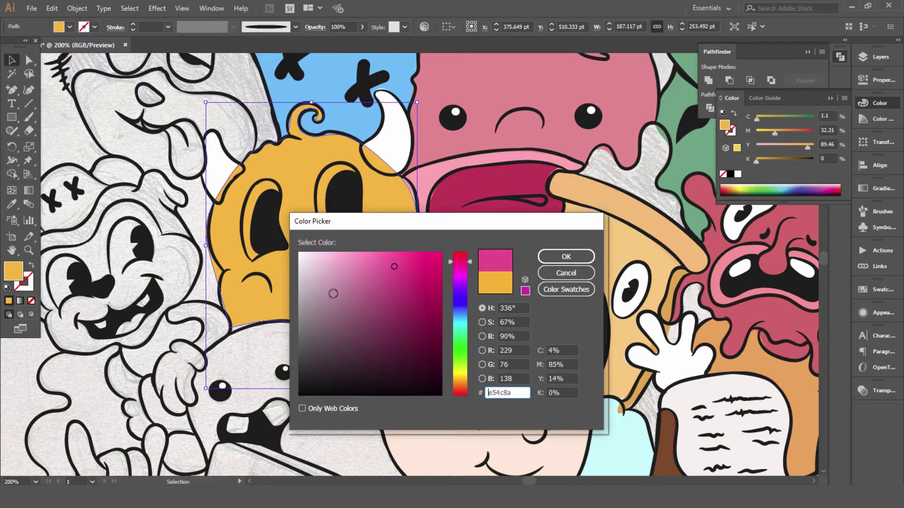
double_click(13, 270)
left_click(431, 261)
left_click(563, 257)
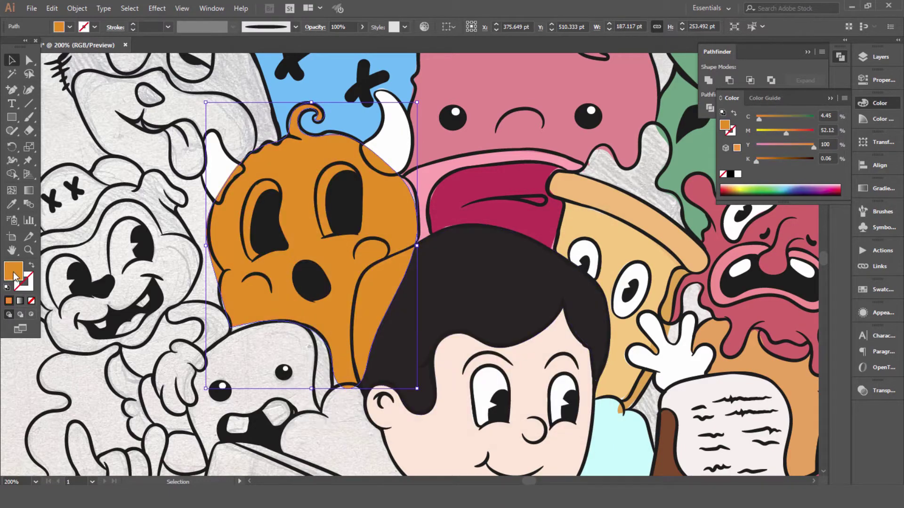
Check the bottle's neck, then zoom out to view the whole artwork.
scroll(560, 268, "up", 2)
scroll(561, 269, "up", 3)
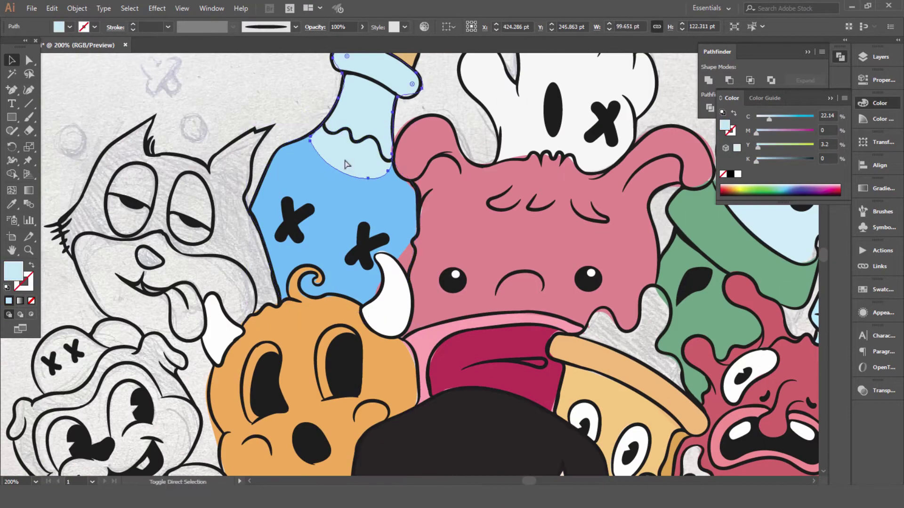
scroll(424, 264, "up", 3)
left_click(389, 124)
key("ctrl+shift+a")
key("ctrl+minus")
key("ctrl+minus")
key("ctrl+minus")
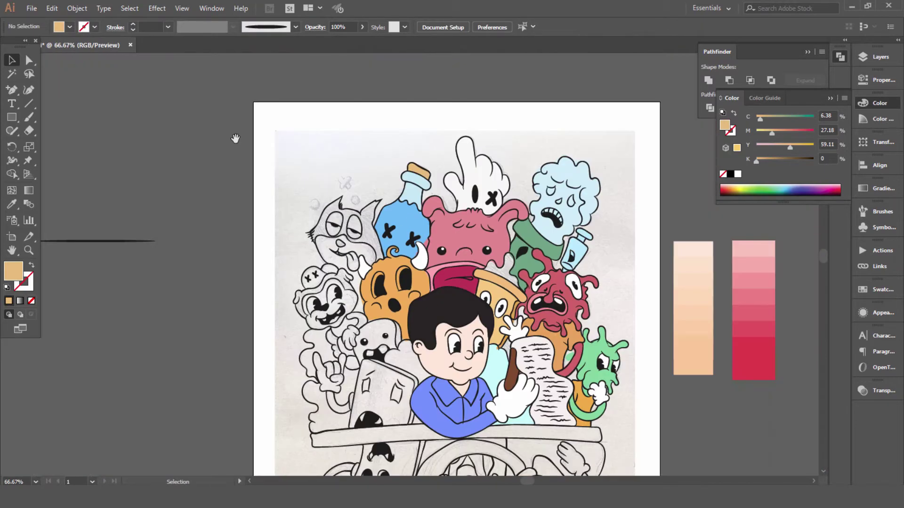
Fill the cat's head dark grey (#424242).
scroll(336, 229, "up", 4)
key("b")
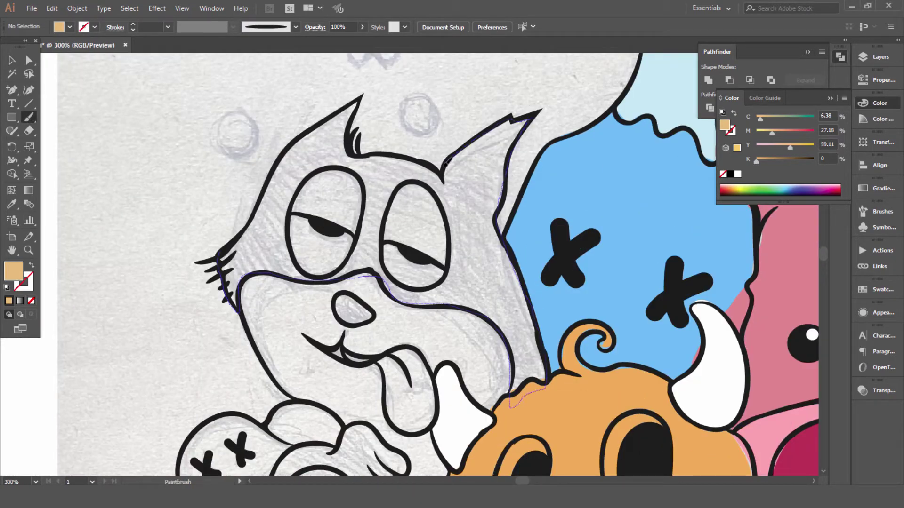
key("v")
left_click(282, 188)
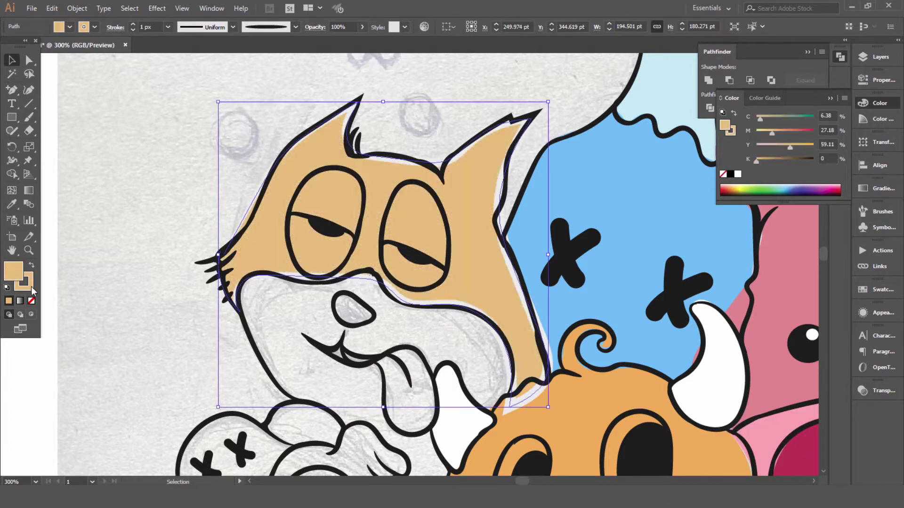
double_click(13, 270)
key("Return")
key("ctrl+shift+a")
Paint the cat's left eye and fill it white.
key("b")
scroll(325, 225, "down", 2)
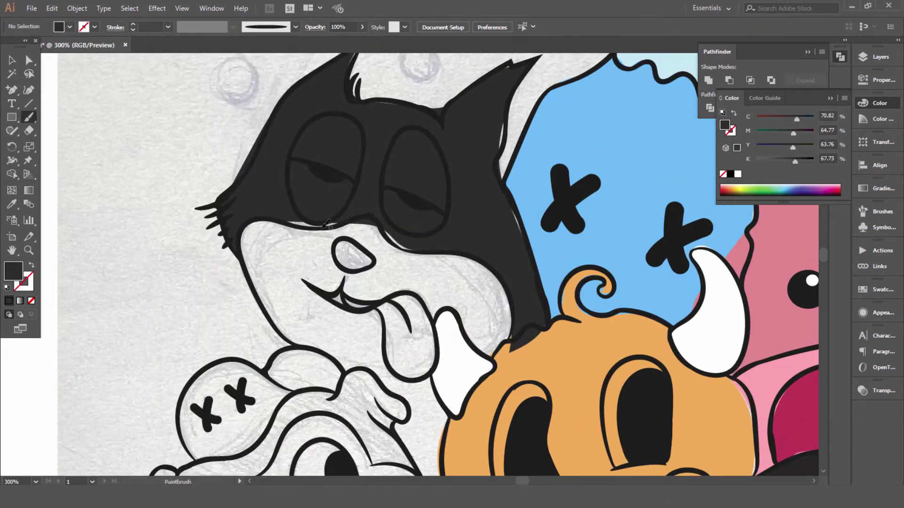
double_click(14, 271)
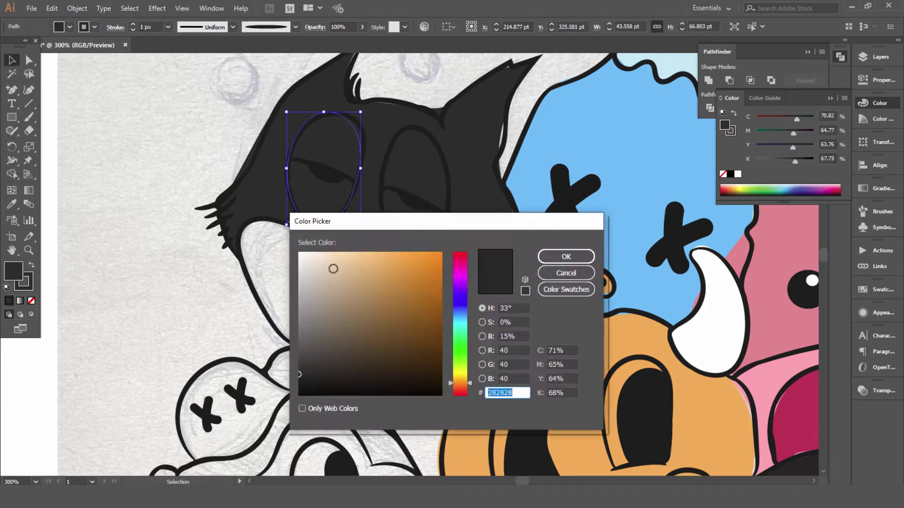
key("Return")
key("ctrl+shift+a")
left_click_drag(362, 114, 264, 123)
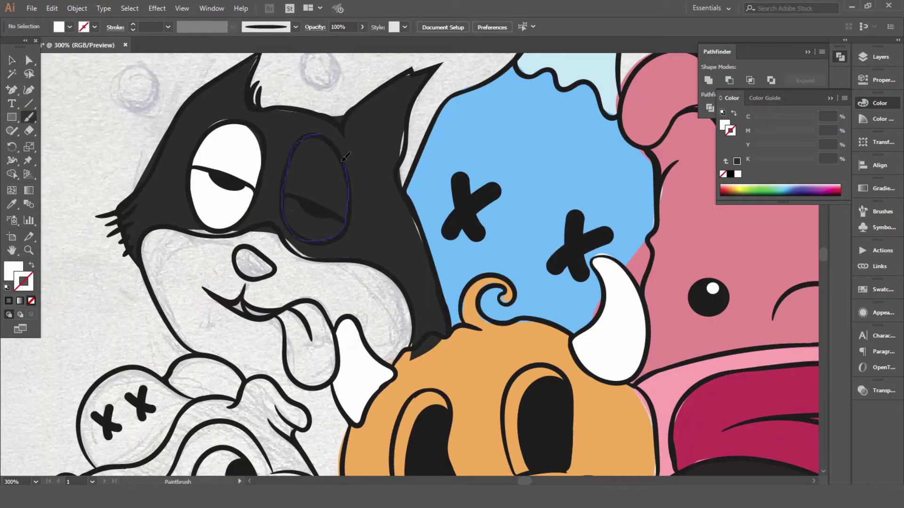
Change the cat's head to a lighter grey and check a point on its outline.
key("v")
left_click(345, 156)
double_click(13, 270)
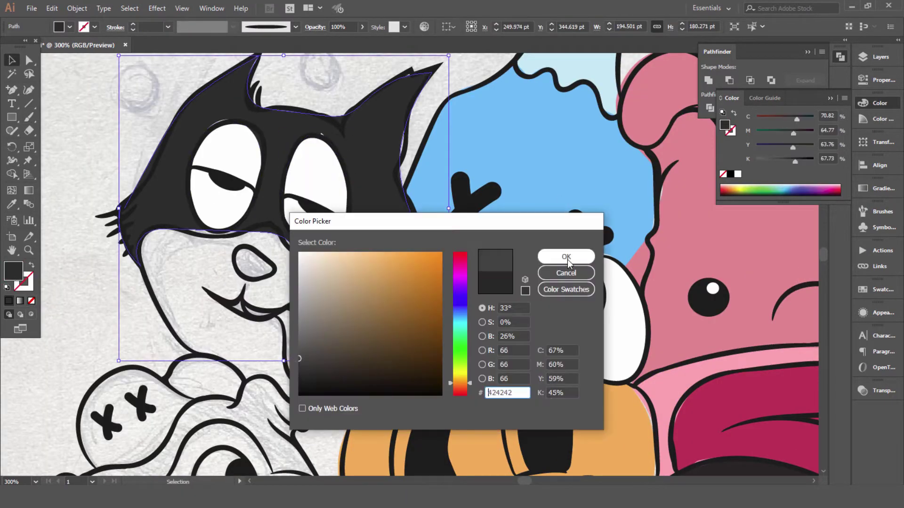
left_click(566, 256)
key("a")
left_click(350, 221)
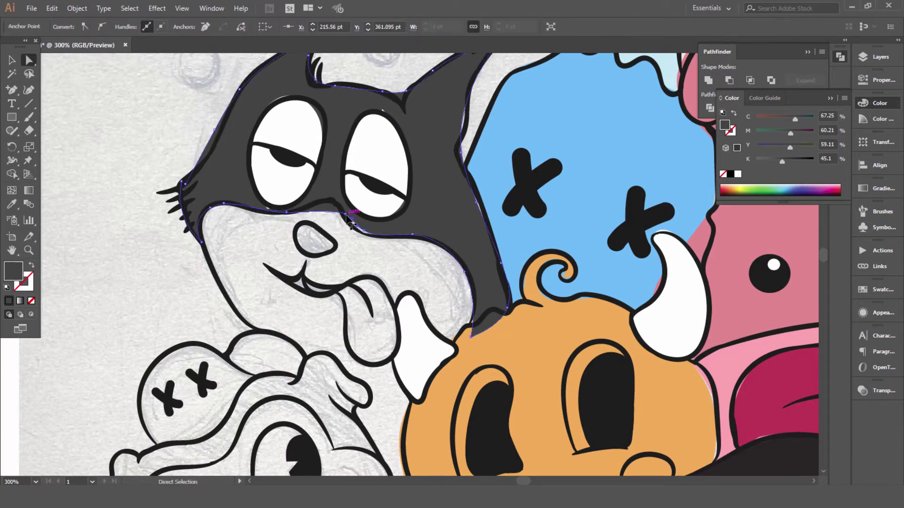
key("ctrl+shift+a")
key("ctrl+minus")
key("ctrl+minus")
key("ctrl+minus")
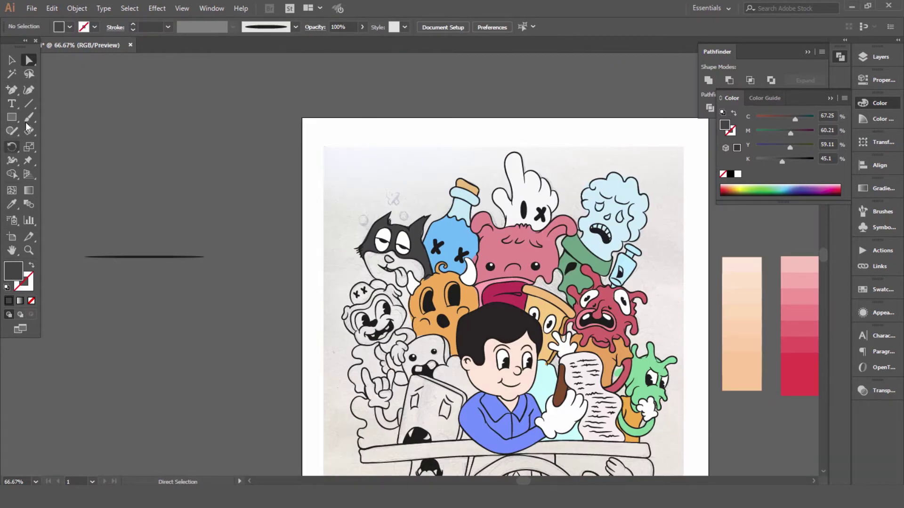
Paint the cat's nose brown and its tongue magenta.
left_click(29, 117)
key("ctrl+plus")
key("ctrl+plus")
key("ctrl+plus")
left_click_drag(336, 193, 332, 197)
left_click(12, 59)
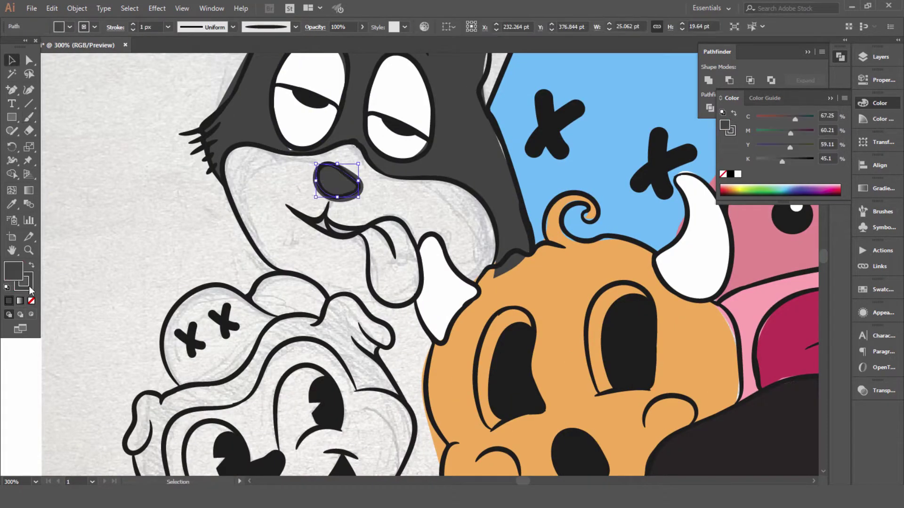
double_click(13, 271)
left_click(571, 257)
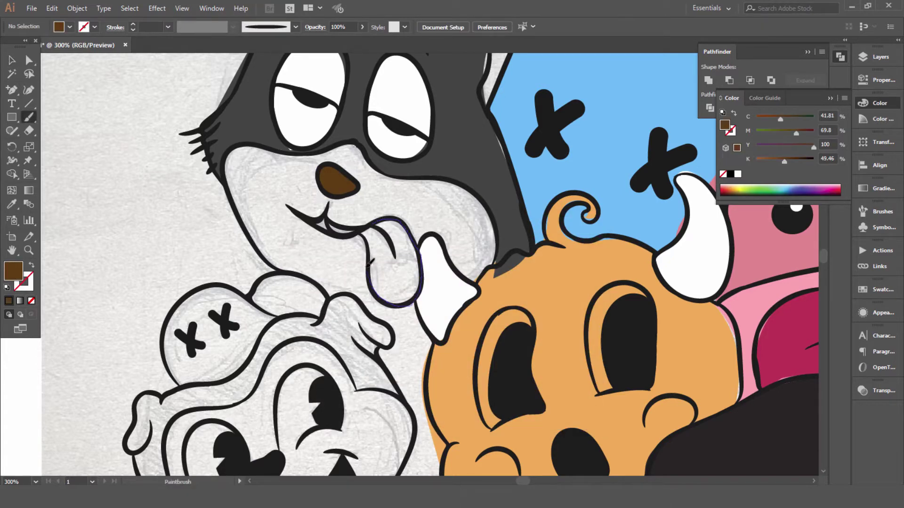
left_click_drag(370, 261, 364, 235)
key("v")
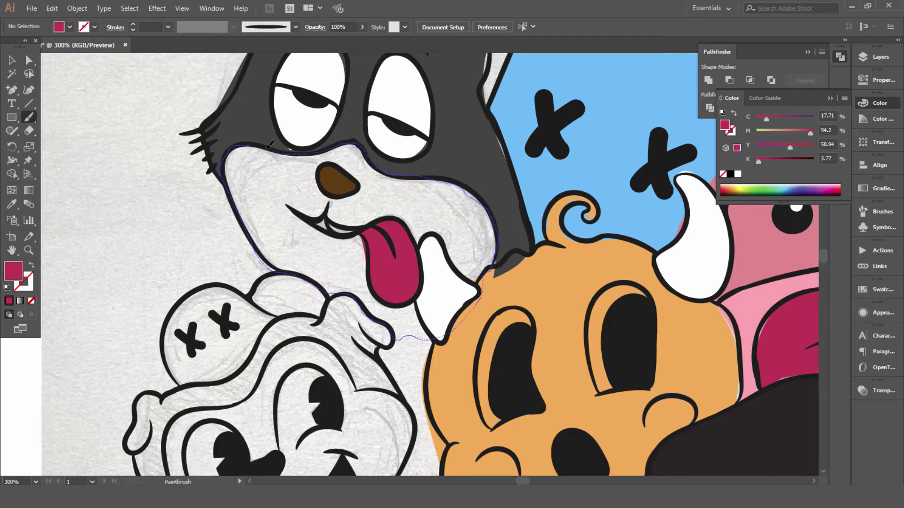
Paint the cat's muzzle peach and send it behind the nose and tongue.
left_click_drag(269, 145, 265, 146)
key("v")
double_click(13, 271)
left_click(571, 256)
key("i")
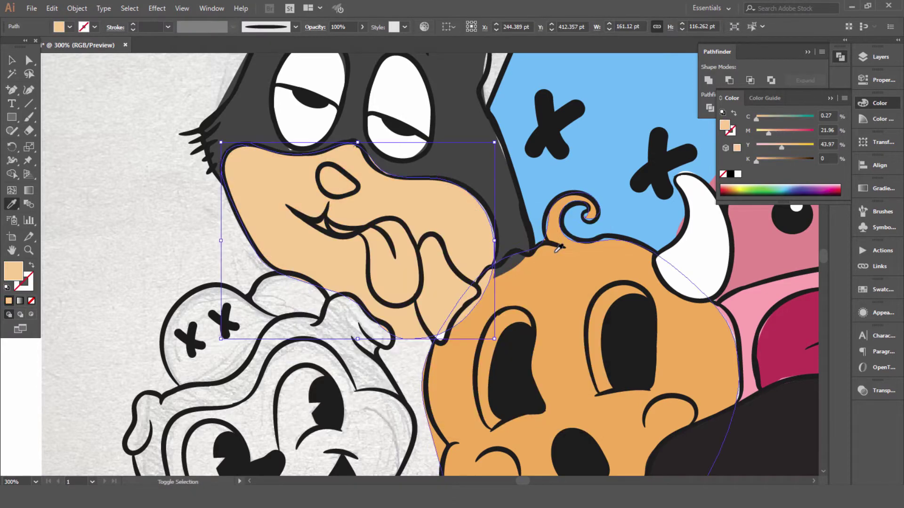
key("ctrl+shift+bracketleft")
key("v")
scroll(197, 148, "down", 5)
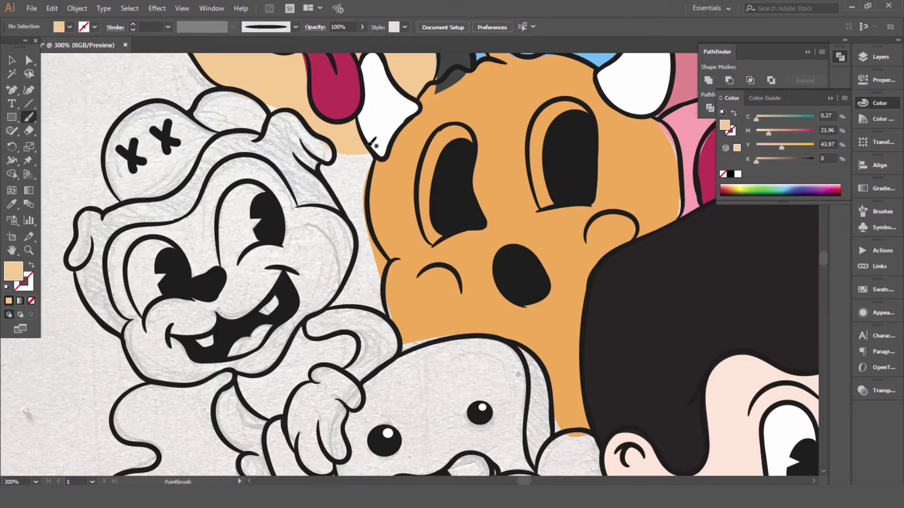
Paint a dark grey shadow shape below the cat's chin and adjust its points.
left_click_drag(400, 190, 400, 190)
scroll(400, 189, "up", 5)
key("v")
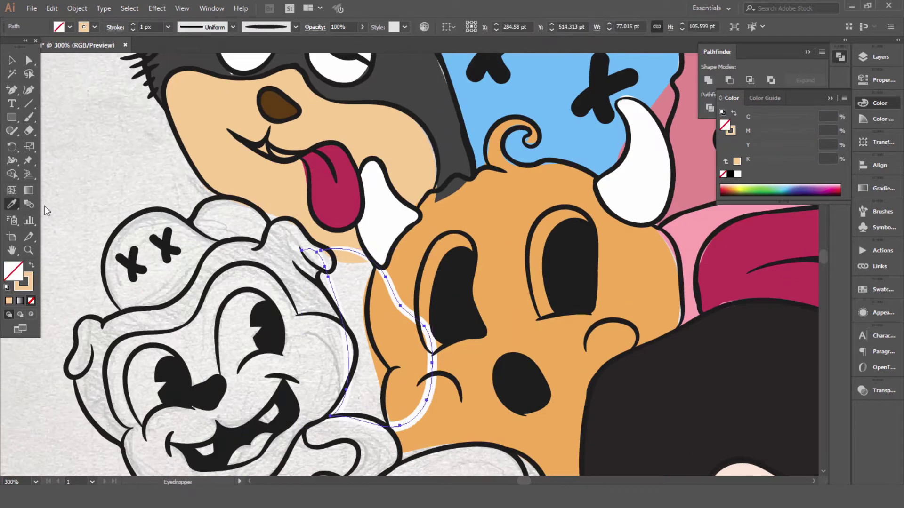
left_click(29, 60)
left_click(323, 271)
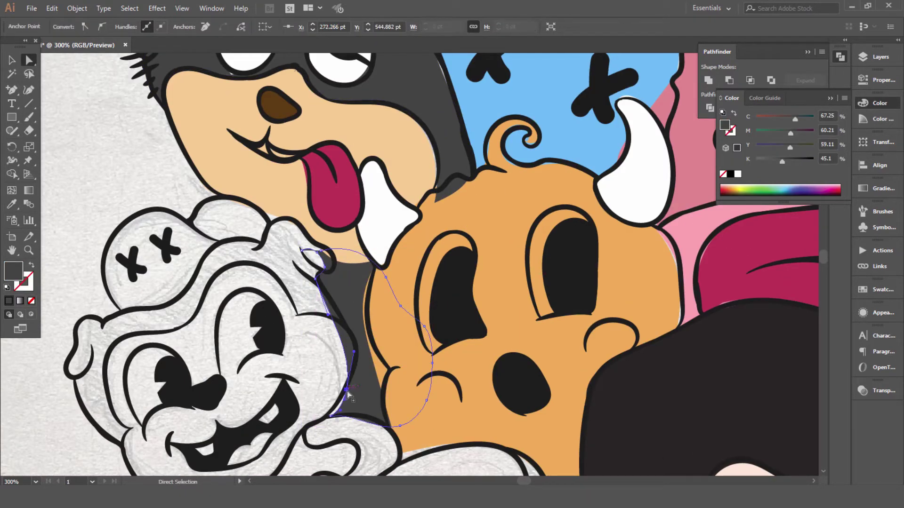
key("ctrl+shift+a")
key("ctrl+minus")
scroll(354, 279, "down", 3)
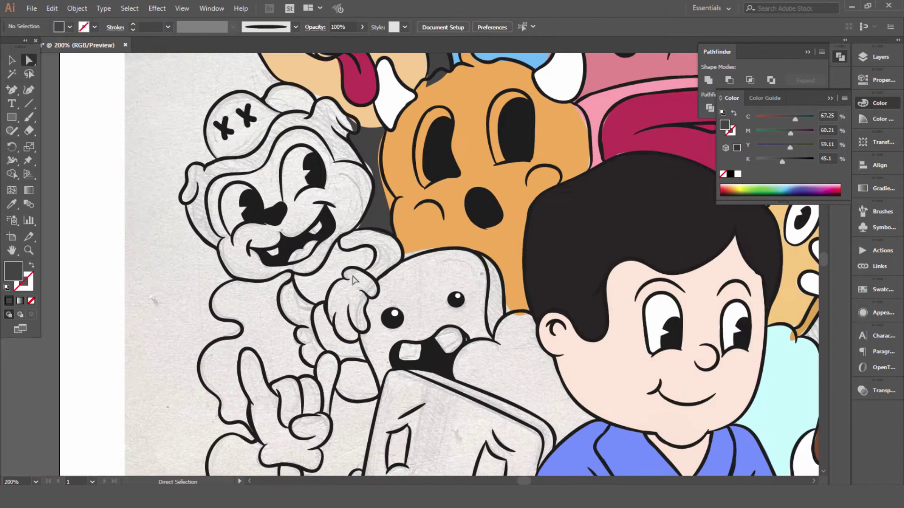
Paint the grinning character's hair, pull its top anchor into place, and fill it brown.
key("b")
scroll(124, 134, "up", 2)
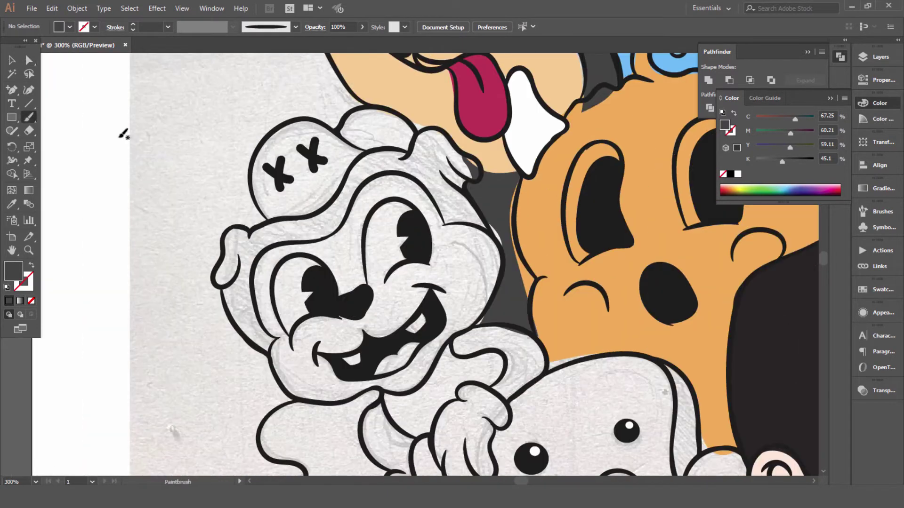
scroll(278, 335, "up", 2)
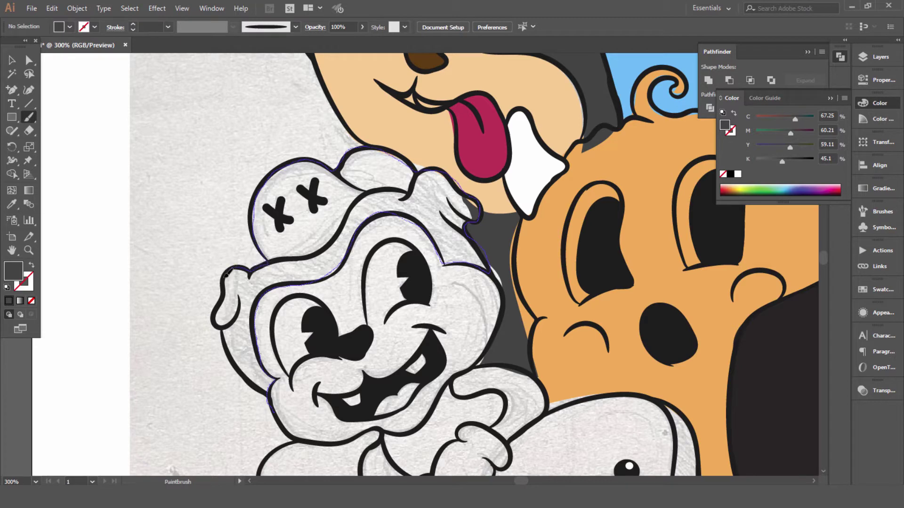
left_click_drag(245, 376, 249, 382)
key("a")
scroll(330, 283, "down", 2)
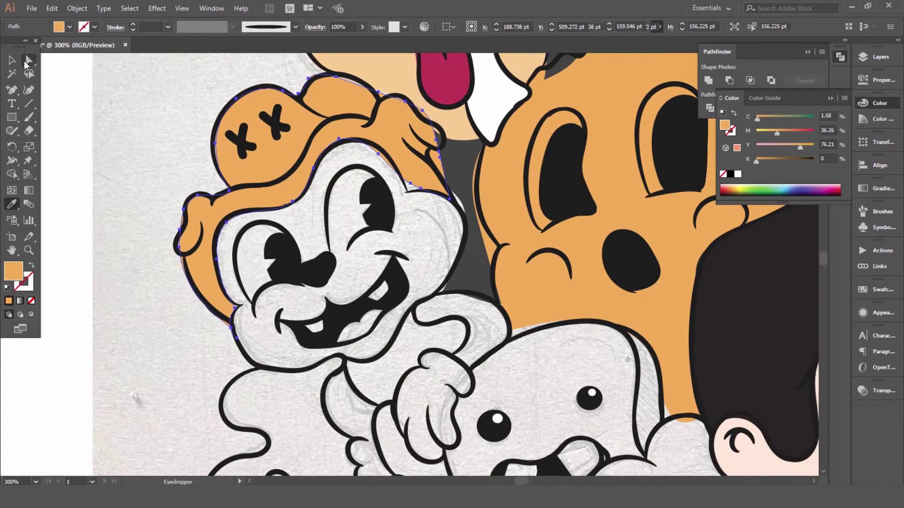
left_click(414, 191)
left_click_drag(414, 190, 404, 186)
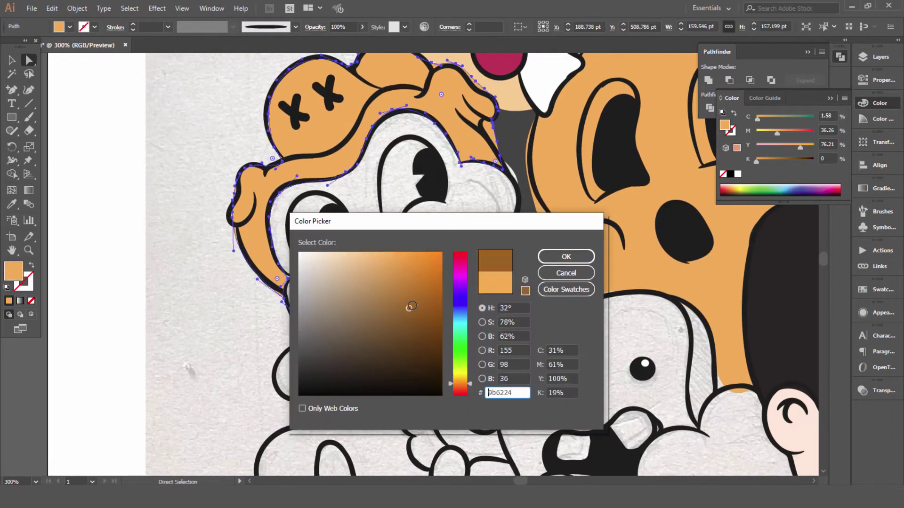
left_click(410, 306)
key("Return")
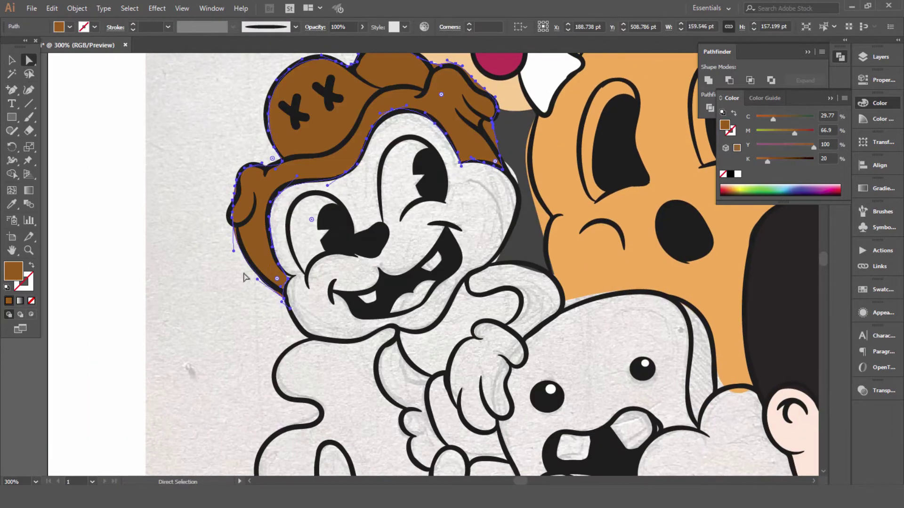
Paint the character's face shape with a light pink fill.
key("ctrl+shift+a")
key("b")
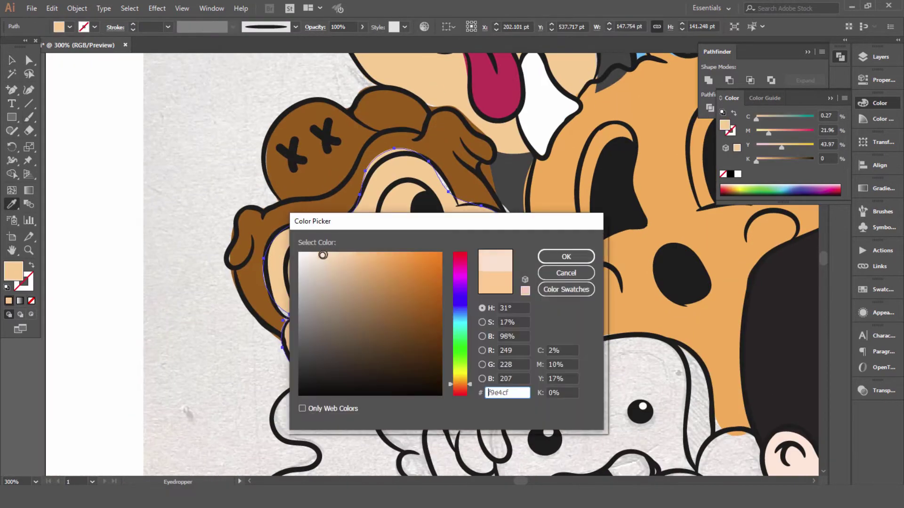
key("Return")
key("ctrl+shift+a")
left_click(29, 119)
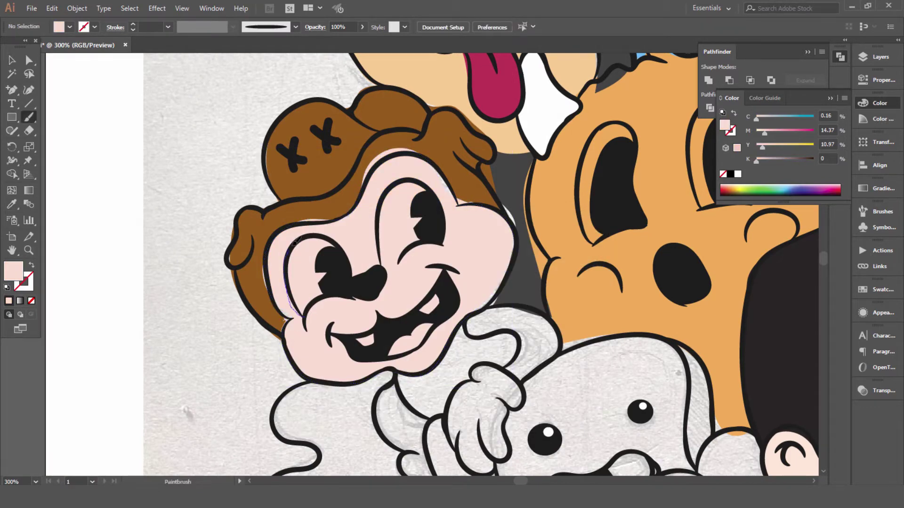
Fill the eye shapes white, reshape the face's upper-left curve, and select the inner mouth.
left_click(13, 59)
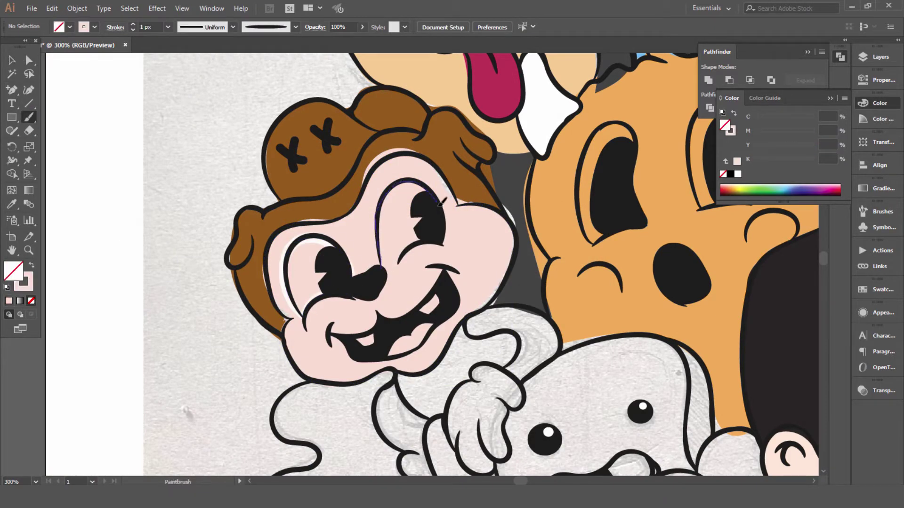
left_click(309, 250)
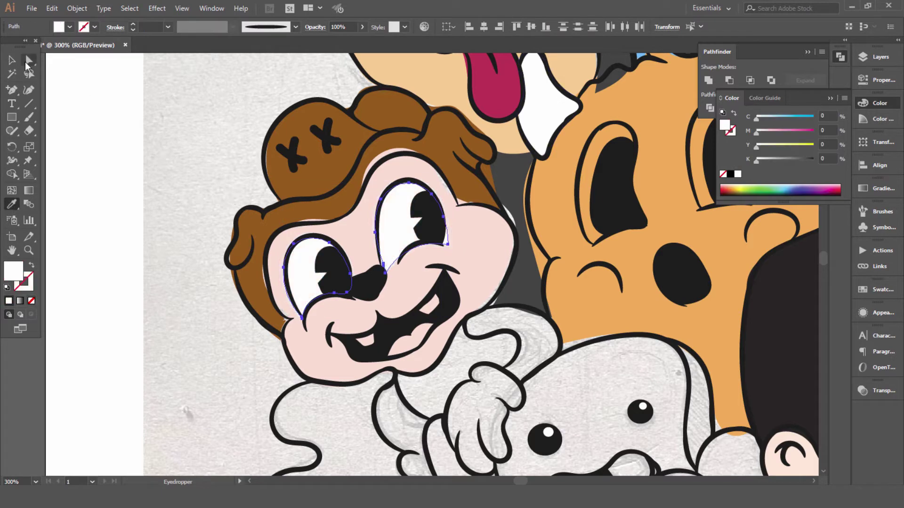
key("a")
left_click(396, 152)
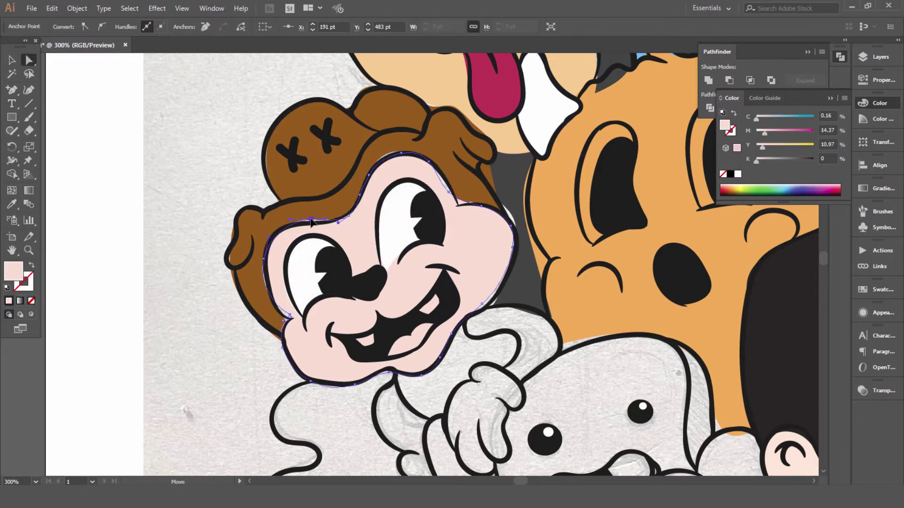
left_click_drag(512, 225, 513, 214)
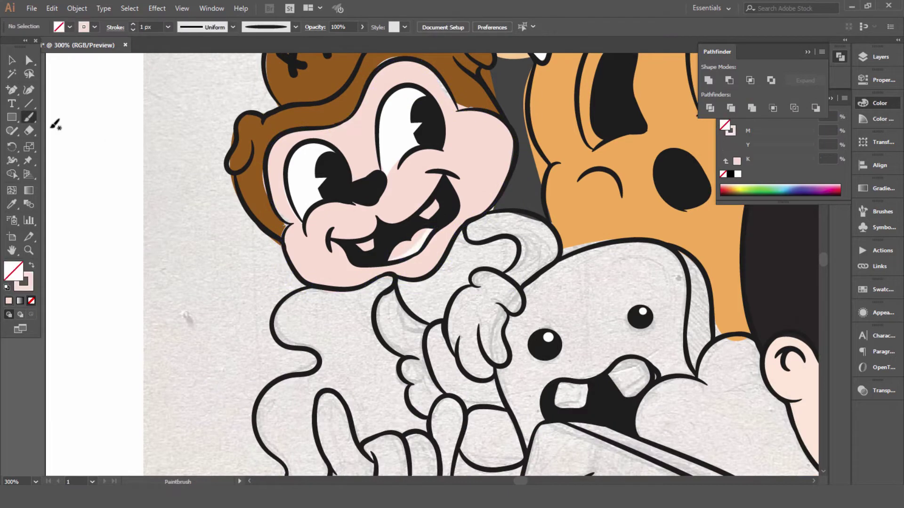
key("v")
left_click(405, 250)
Fill the mouth with saturated red and place a red tongue inside the grin.
double_click(13, 271)
left_click(407, 258)
left_click(463, 259)
key("Return")
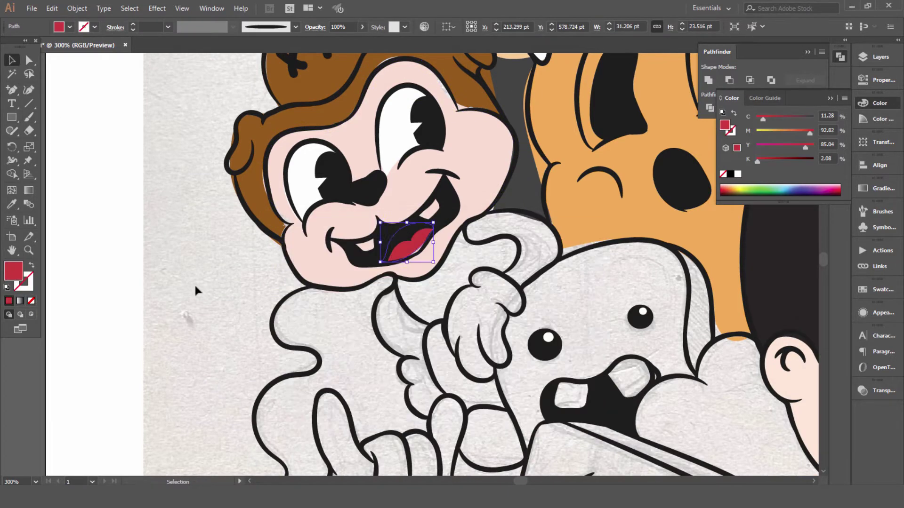
key("ctrl+equal")
key("ctrl+equal")
left_click_drag(398, 233, 402, 234)
Reset fill and stroke to defaults, select the face outline, and zoom out to 300%.
key("shift+x")
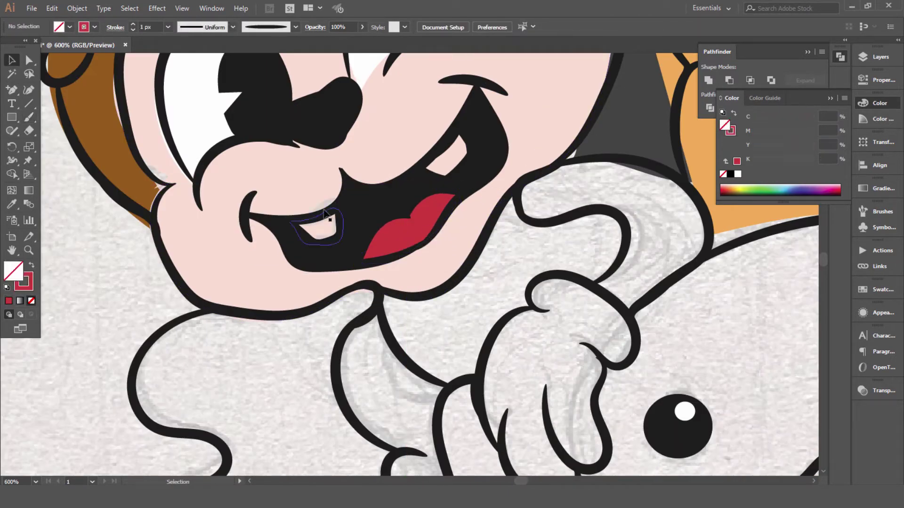
key("d")
key("a")
left_click(159, 185)
scroll(120, 94, "up", 1)
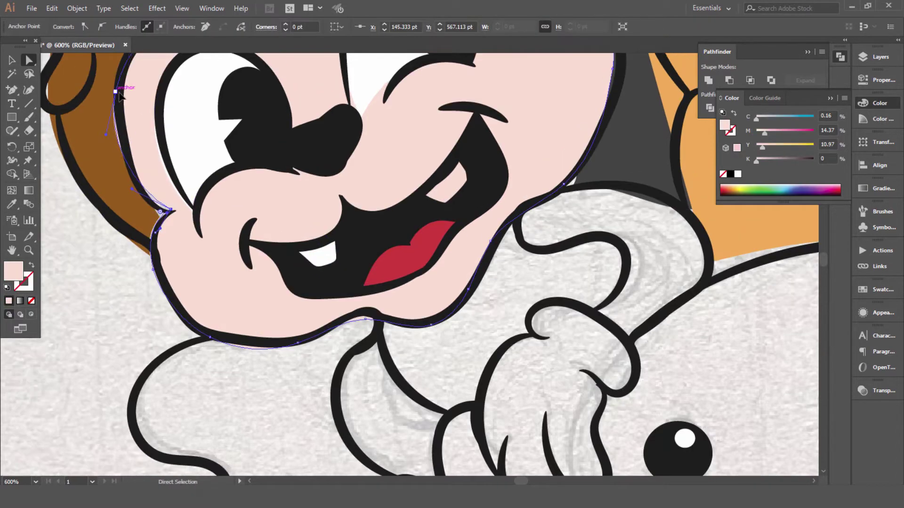
key("ctrl+shift+a")
left_click(29, 117)
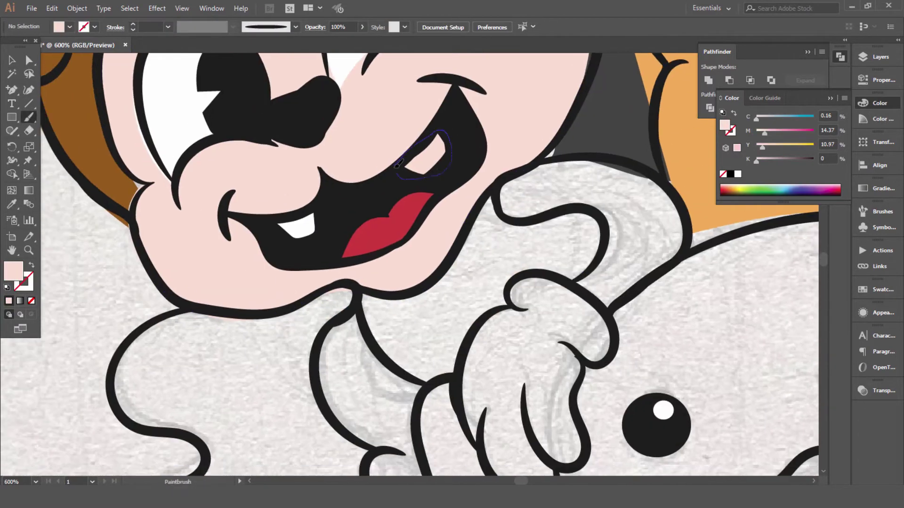
key("ctrl+minus")
key("v")
key("ctrl+minus")
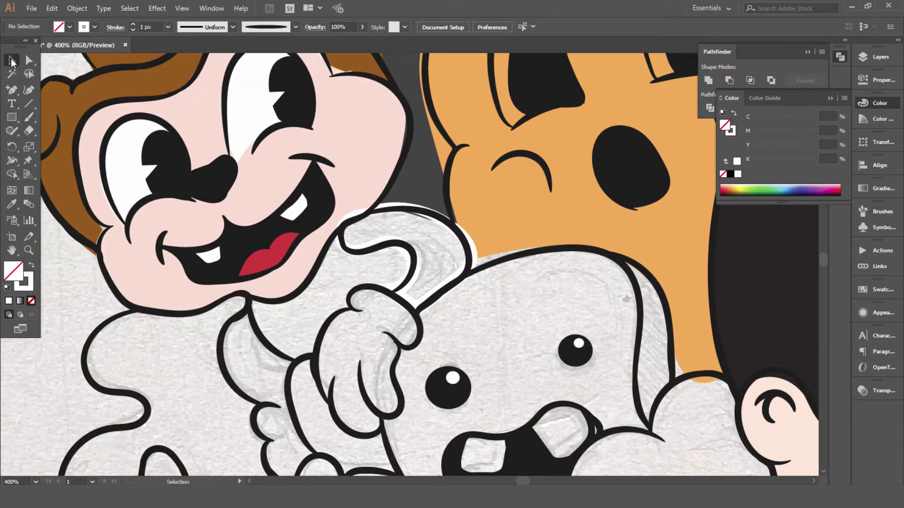
Sample brown with the Eyedropper and paint a brown shape behind the glove.
key("i")
left_click(61, 142)
key("ctrl+shift+a")
key("b")
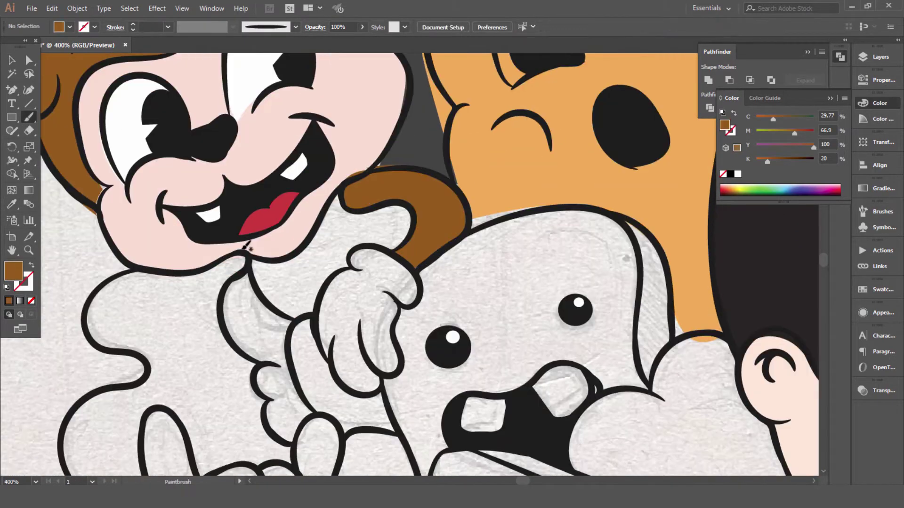
left_click_drag(419, 203, 249, 250)
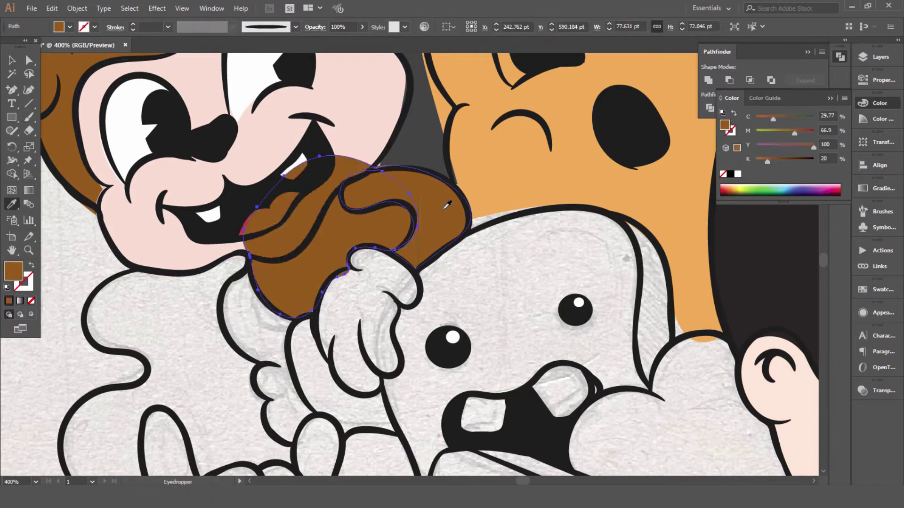
key("v")
left_click_drag(244, 379, 354, 215)
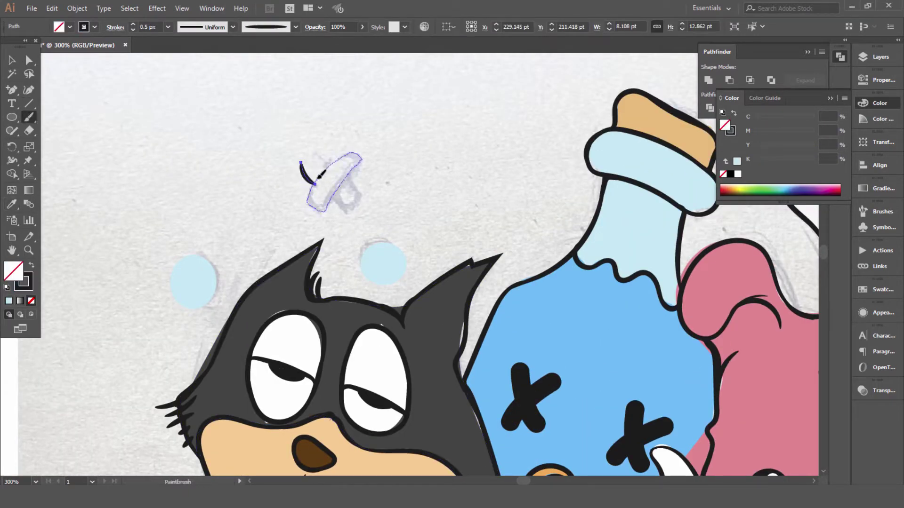
Draw the X above the cat and fill it light blue.
left_click_drag(301, 163, 328, 163)
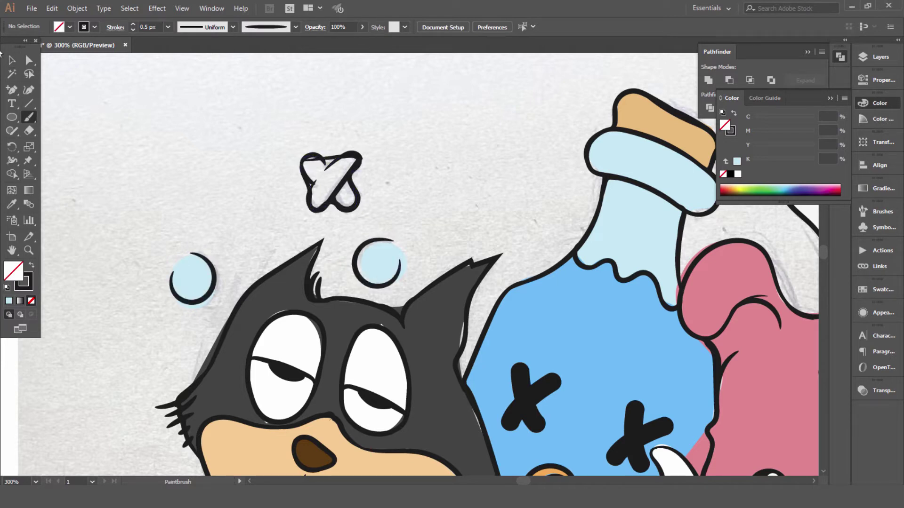
left_click(11, 60)
left_click(329, 160)
key("i")
left_click(193, 278)
key("a")
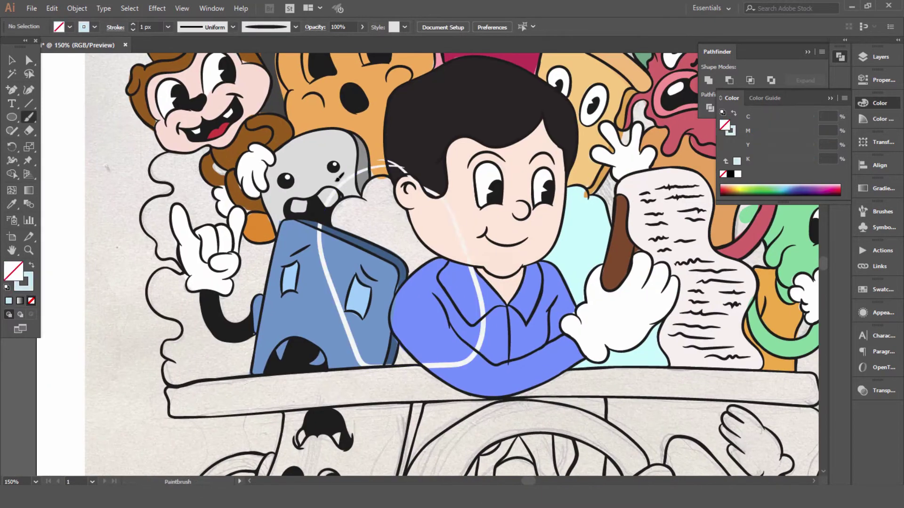
Paint two outline-free smoke shapes behind the boy, filled light cyan and cyan.
left_click_drag(339, 178, 377, 161)
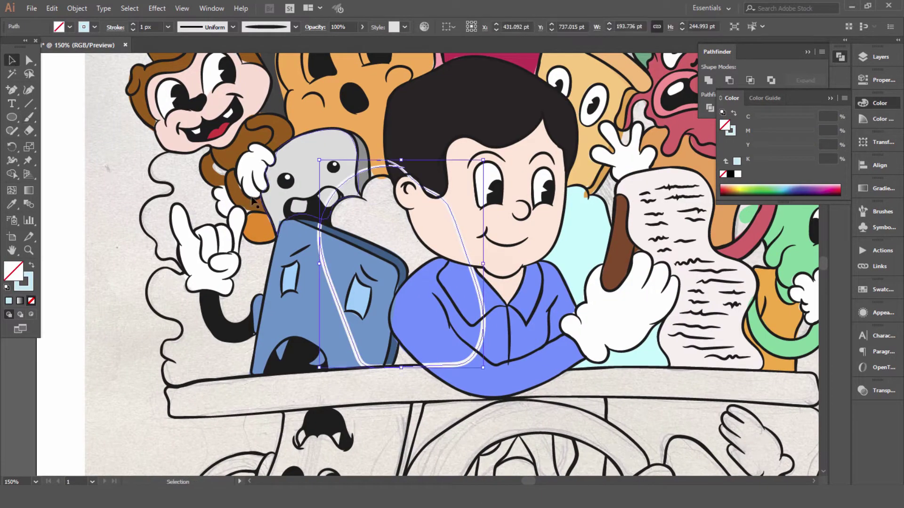
key("i")
left_click(588, 216)
key("b")
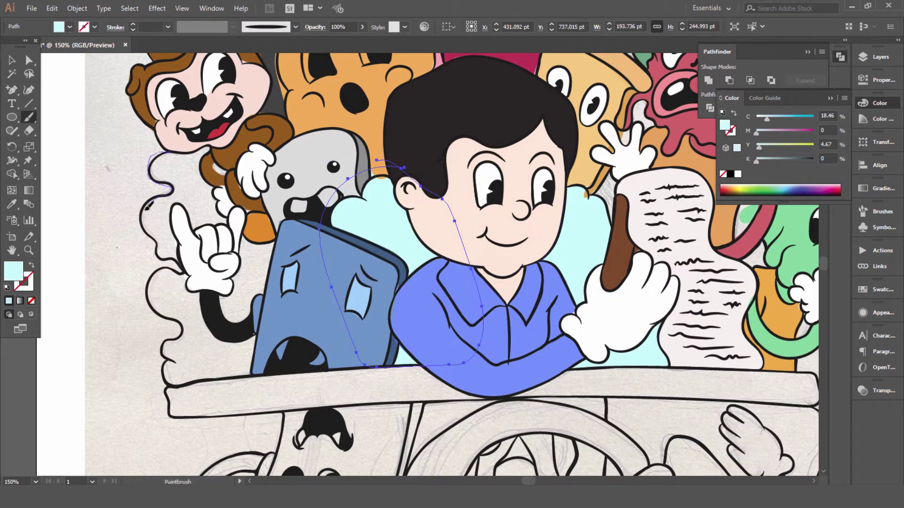
left_click_drag(310, 366, 350, 202)
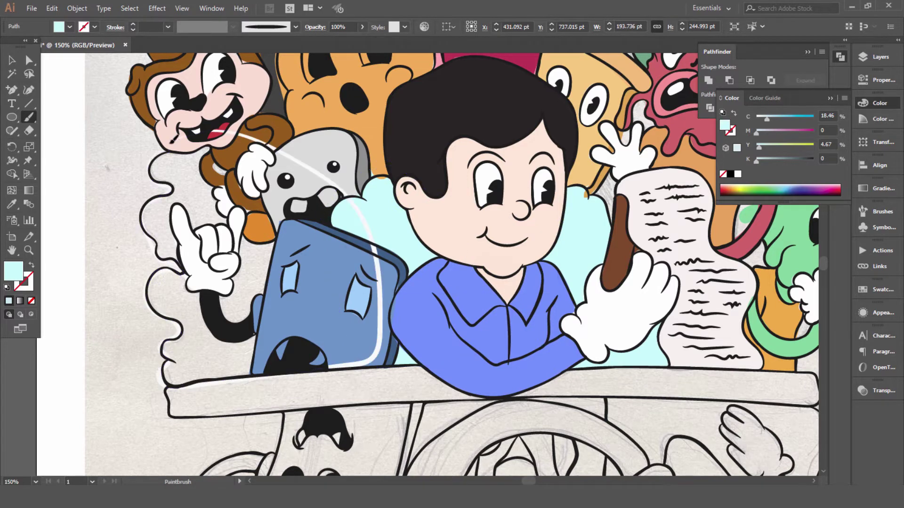
key("i")
left_click(589, 207)
double_click(13, 270)
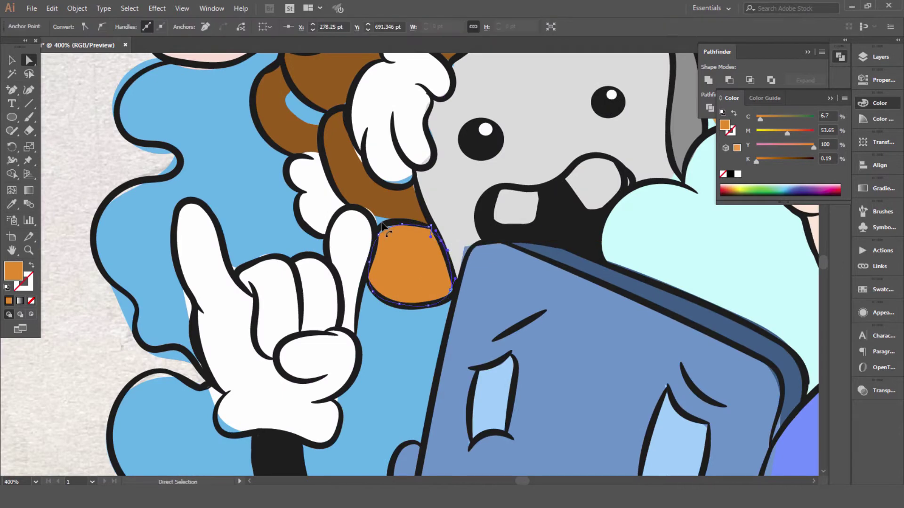
Paint a white shape beside the pink monster and set up the shirt's fill colour.
left_click(404, 182)
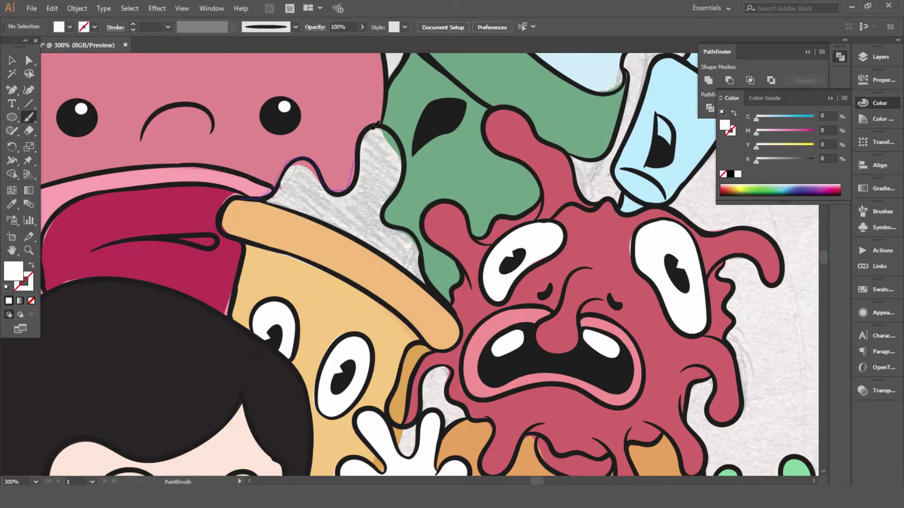
left_click_drag(350, 253, 272, 225)
key("v")
double_click(13, 270)
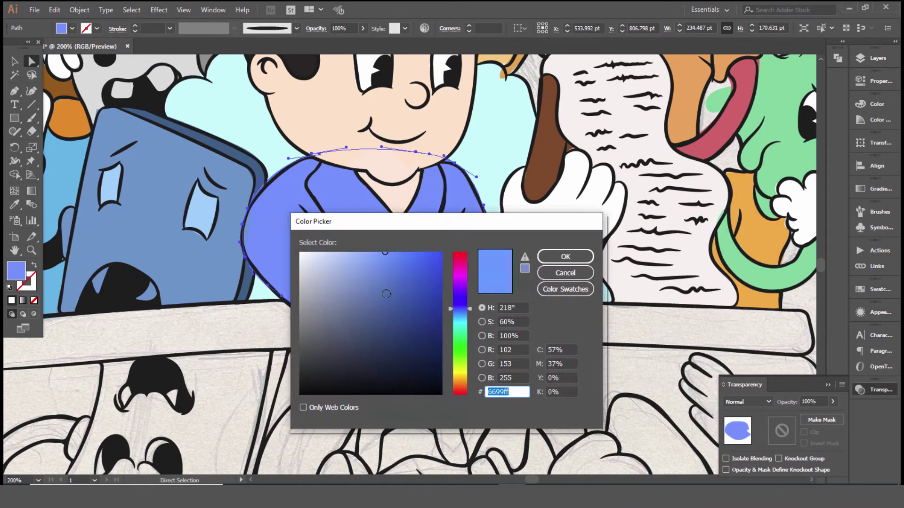
Erase the dark blue shirt copy down to a shadow along the boy's arm.
key("shift+e")
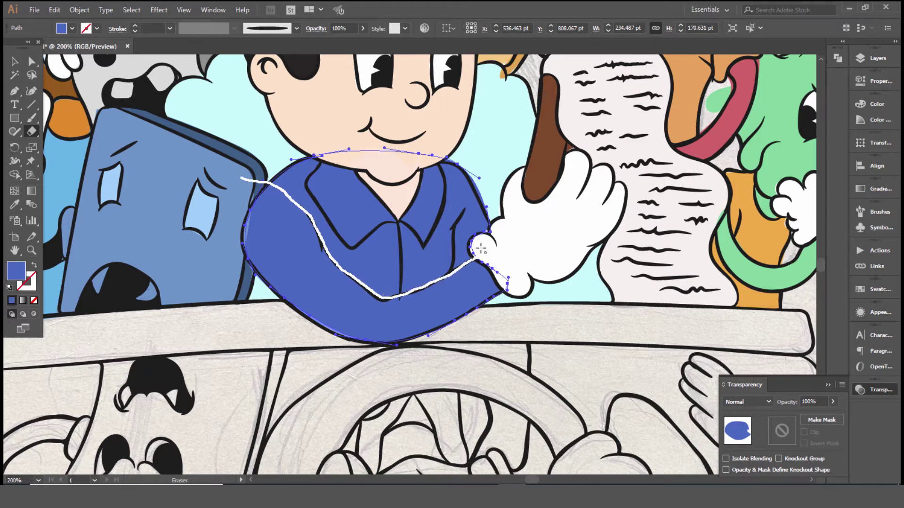
left_click_drag(480, 248, 481, 249)
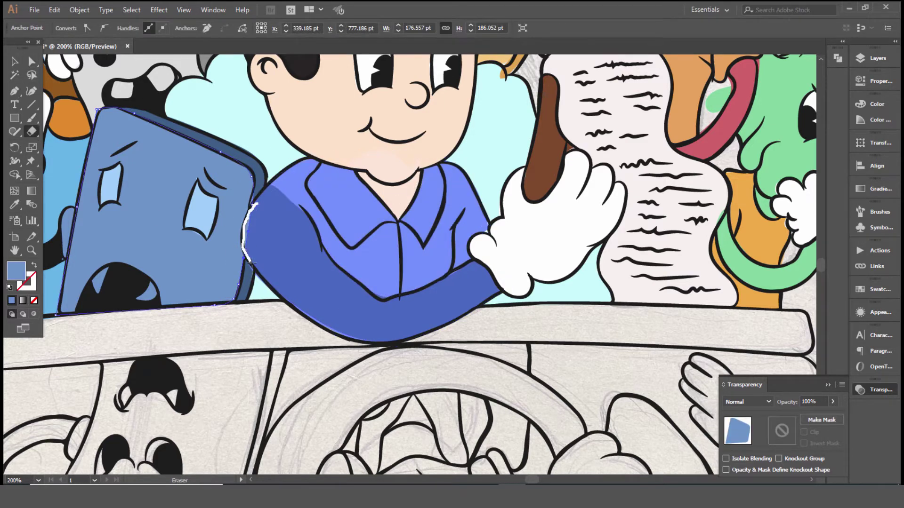
left_click_drag(250, 263, 252, 264)
key("ctrl+plus")
left_click(248, 176, "ctrl")
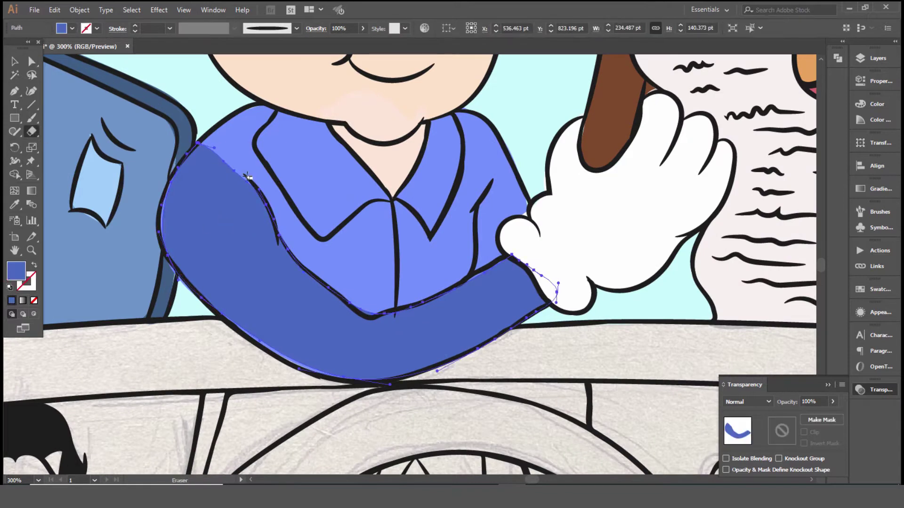
left_click_drag(248, 176, 198, 162)
Move an anchor on the glove's cuff to reshape it.
key("a")
left_click(539, 230)
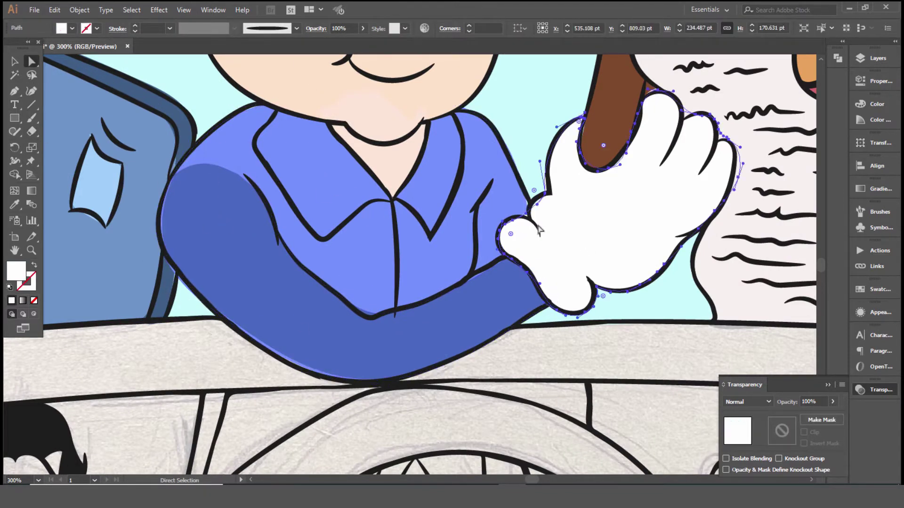
left_click(537, 204)
left_click_drag(531, 205, 523, 220)
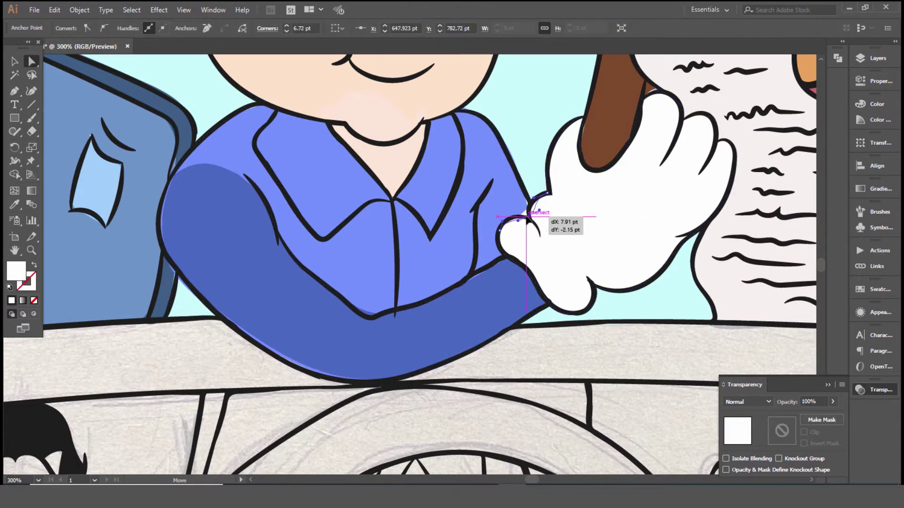
left_click_drag(14, 90, 27, 114)
scroll(299, 369, "up", 1)
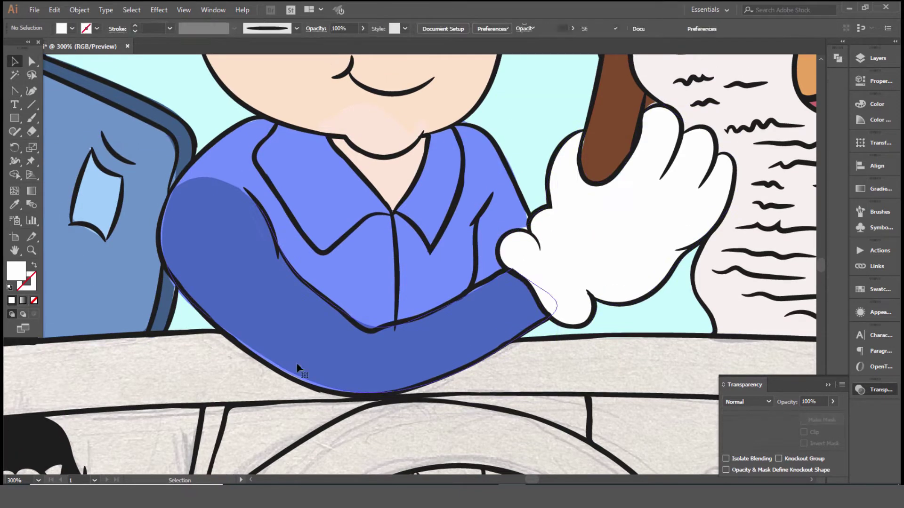
Select the arm shadow and Alt-drag a copy of the face for tan shading.
left_click(299, 369)
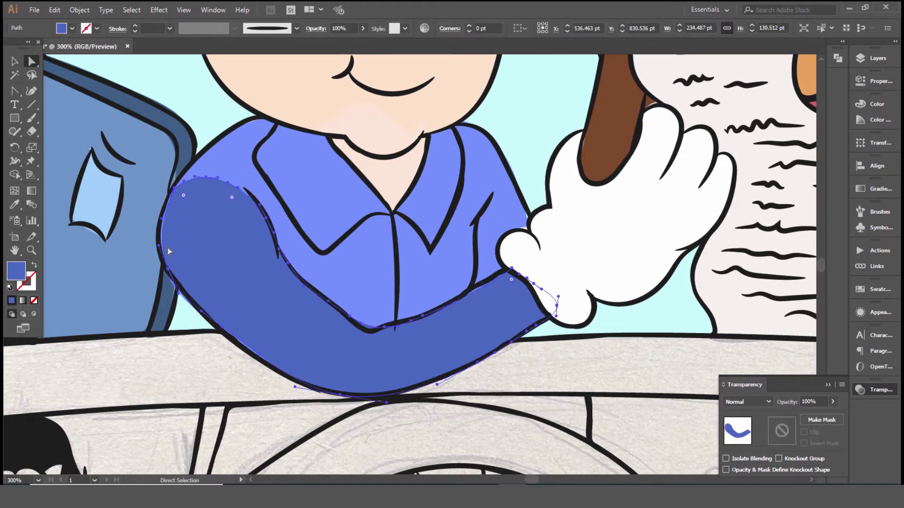
scroll(167, 248, "down", 3)
scroll(323, 271, "up", 1)
left_click_drag(312, 271, 323, 271)
double_click(16, 270)
Make the face copy tan and erase it along the chin and hairline.
left_click(575, 256)
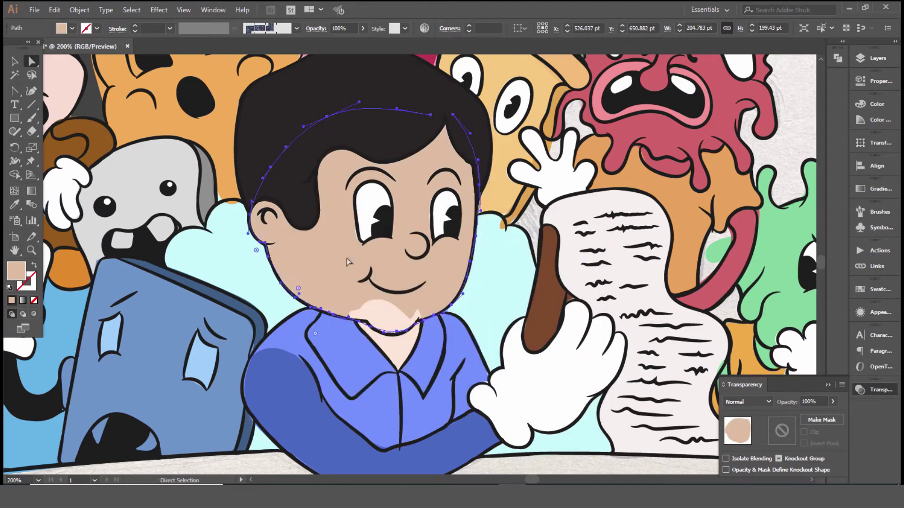
key("shift+e")
left_click_drag(348, 313, 369, 322)
left_click_drag(425, 313, 414, 320)
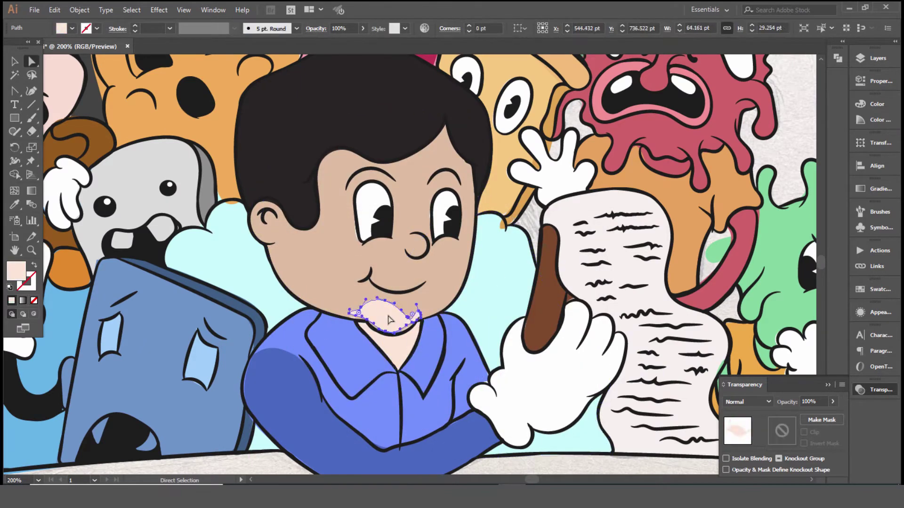
left_click(455, 118, "ctrl")
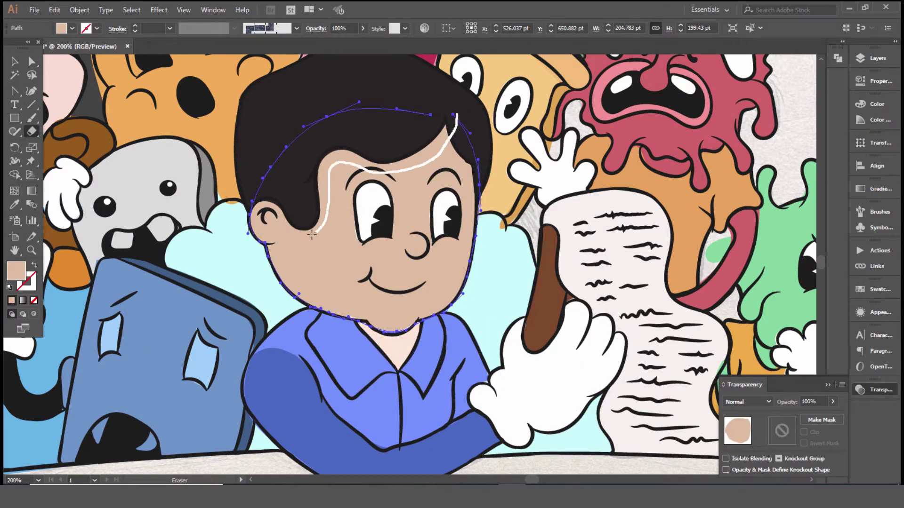
left_click_drag(288, 228, 254, 191)
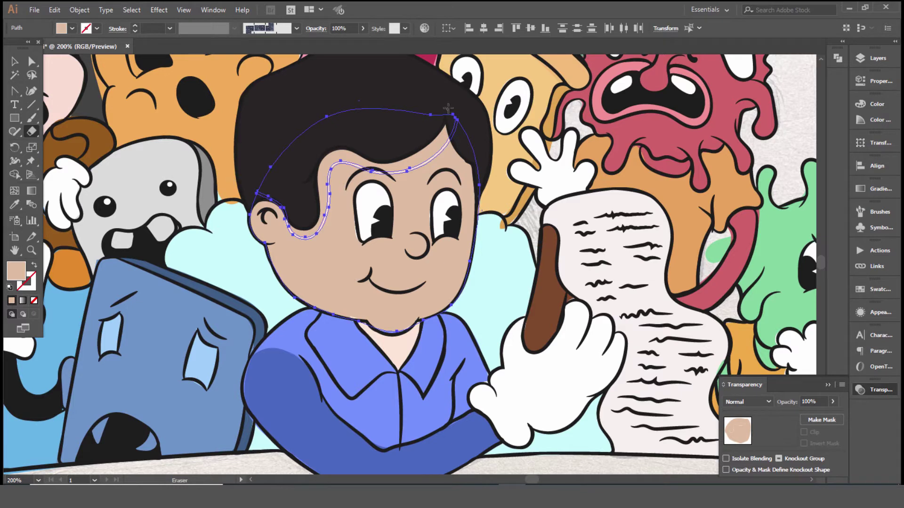
Check the shapes in Outline view, then cut the tan copy near the right temple.
key("a")
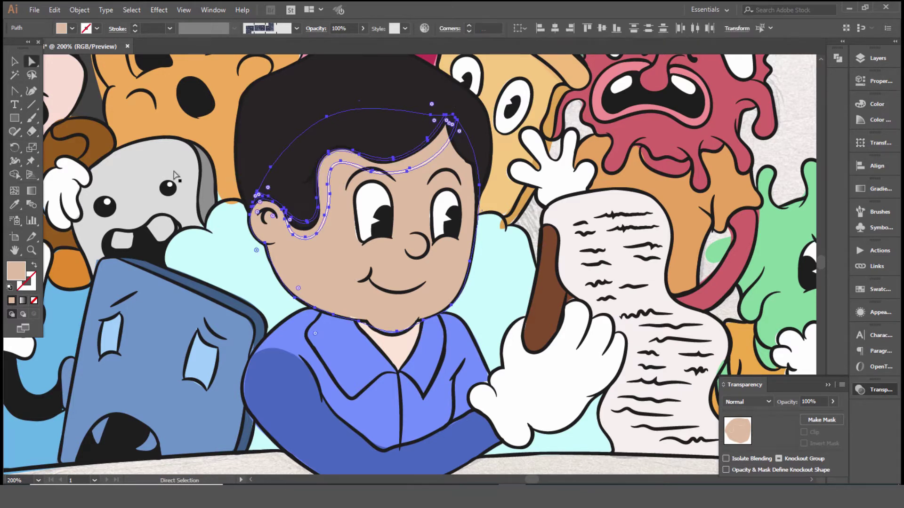
left_click(334, 159)
key("ctrl+y")
left_click(398, 112)
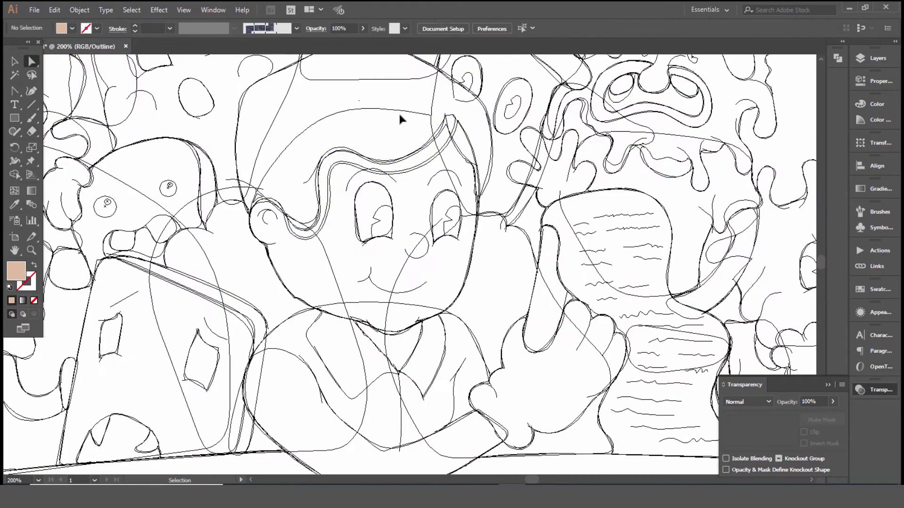
key("ctrl+y")
left_click(455, 121)
key("shift+e")
left_click_drag(470, 172, 473, 175)
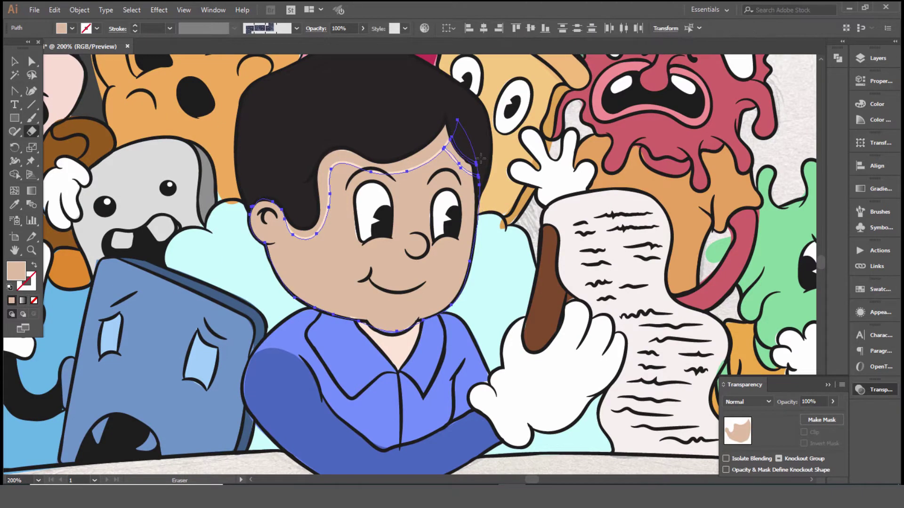
Select the right-temple anchor of the tan shape and erase more there.
key("a")
left_click(398, 162)
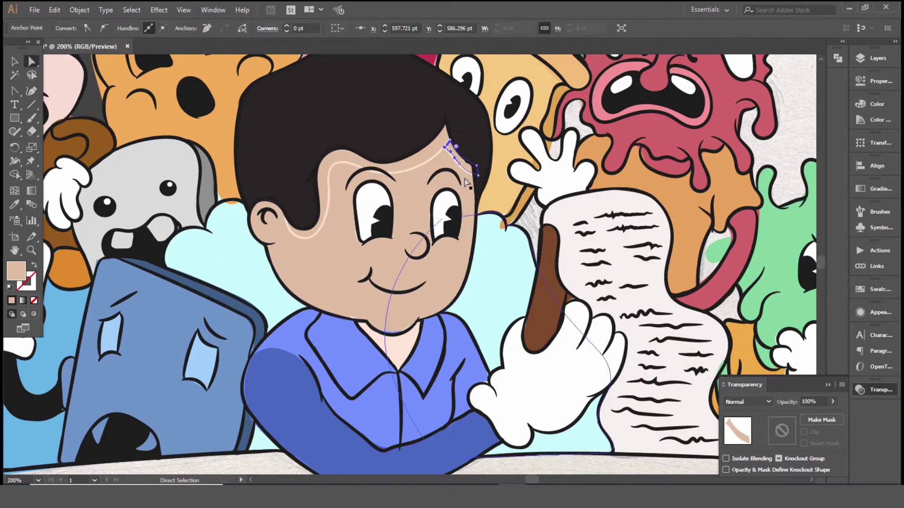
left_click(466, 162)
key("shift+e")
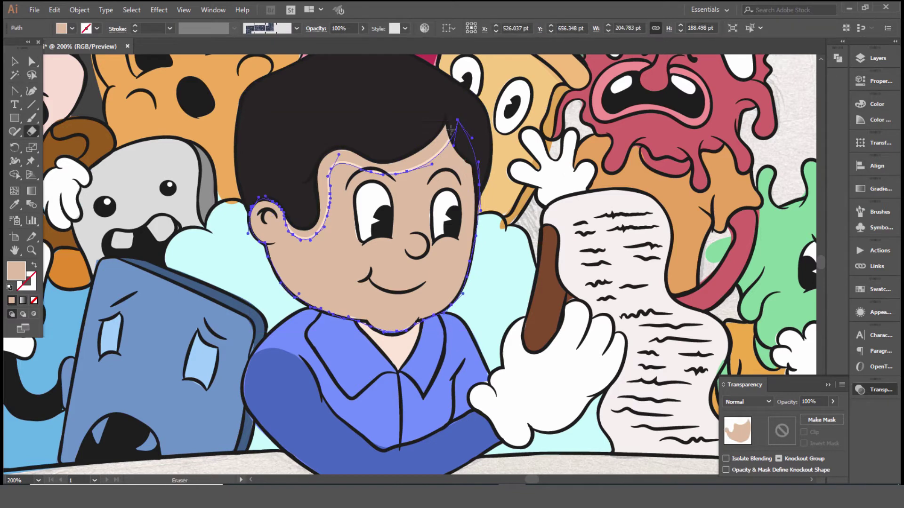
left_click_drag(452, 163, 453, 163)
scroll(476, 123, "down", 3)
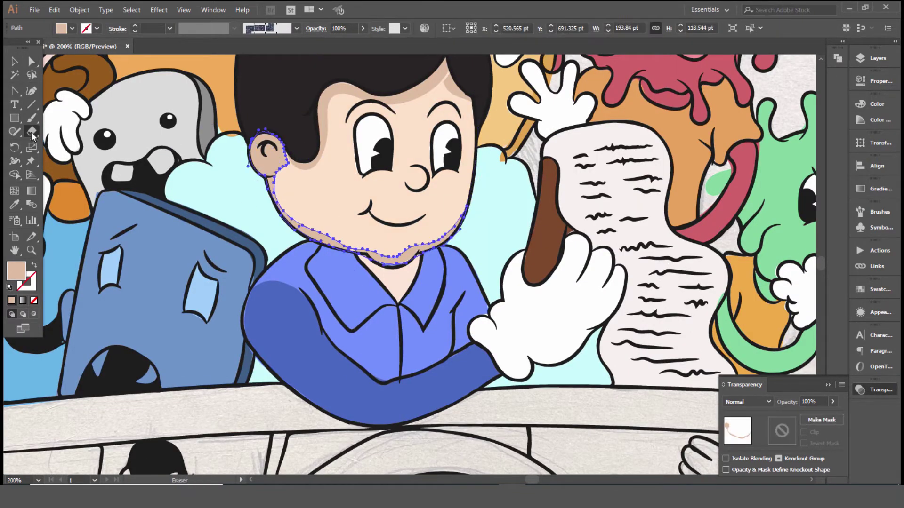
Select the tan shadow under the chin and grab its chin anchor.
key("a")
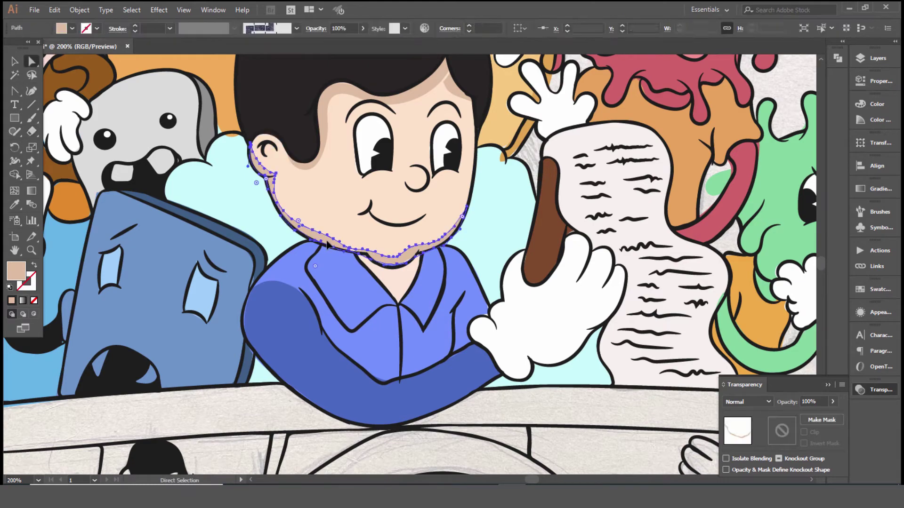
left_click(384, 277)
left_click(14, 206)
left_click(410, 247)
scroll(409, 247, "down", 2)
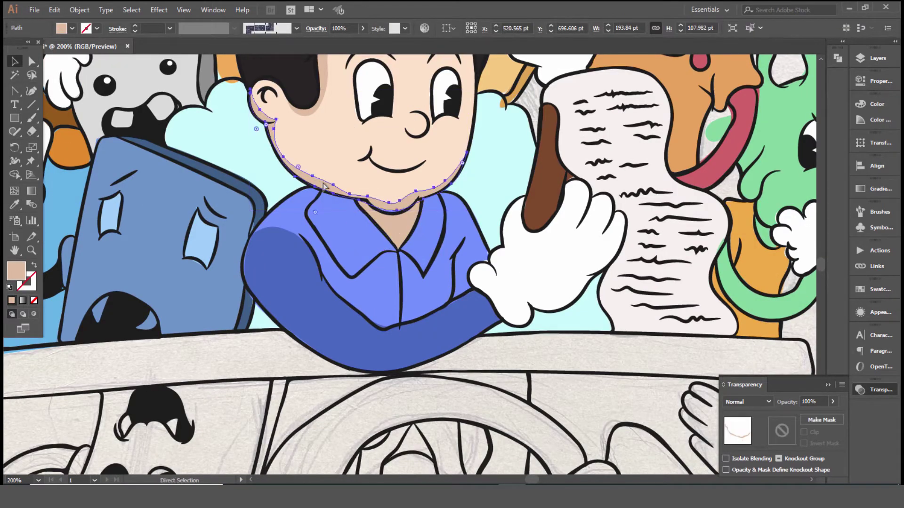
Give the shirt a darker blue and cut a chest highlight along the collar and neck.
key("a")
left_click_drag(314, 179, 313, 181)
key("ctrl+0")
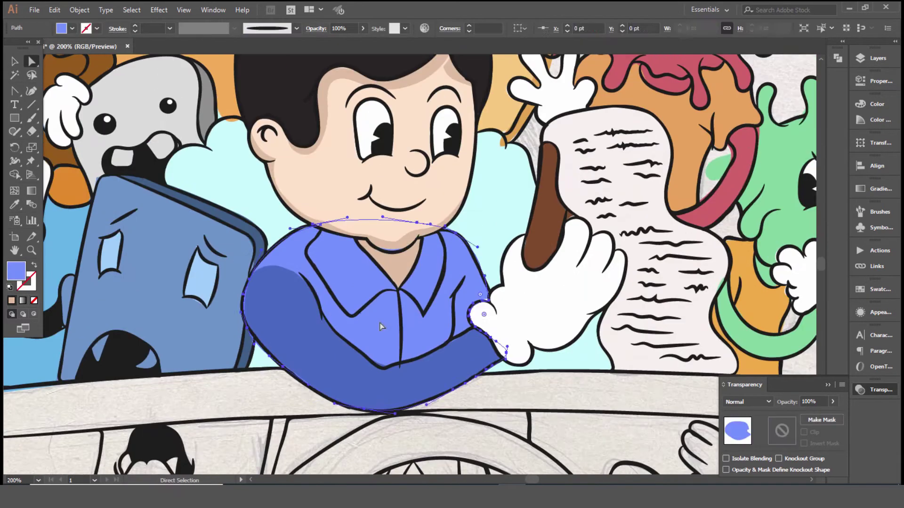
key("i")
left_click(282, 330)
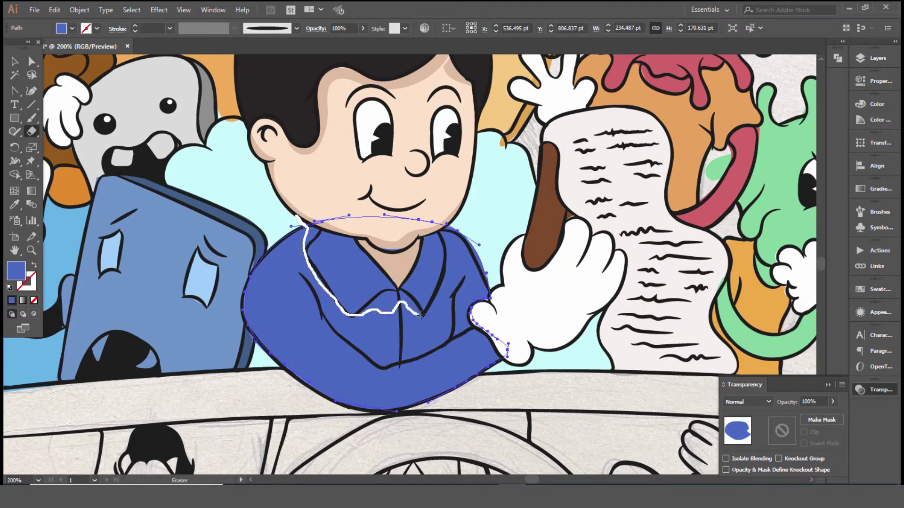
left_click_drag(298, 265, 302, 221)
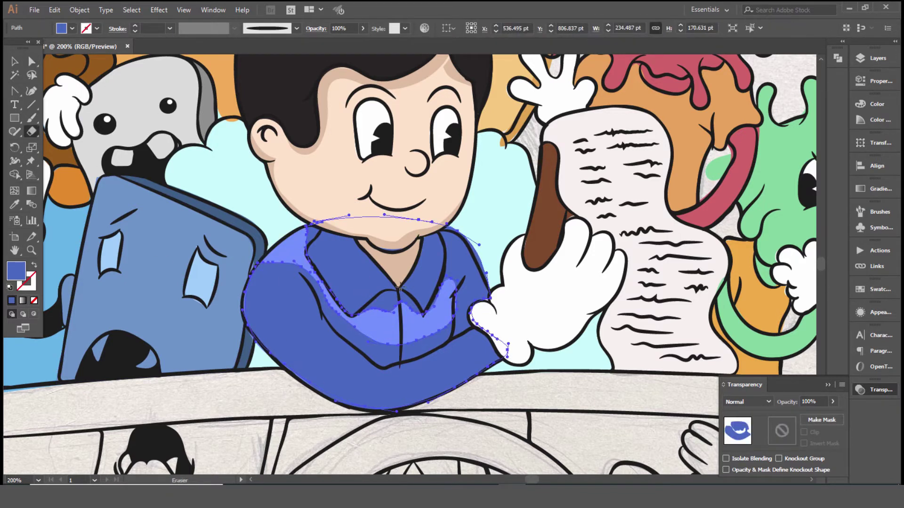
left_click_drag(322, 288, 311, 249)
mouse_move(329, 214)
left_mouse_down()
mouse_move(396, 282)
mouse_move(411, 269)
left_mouse_up()
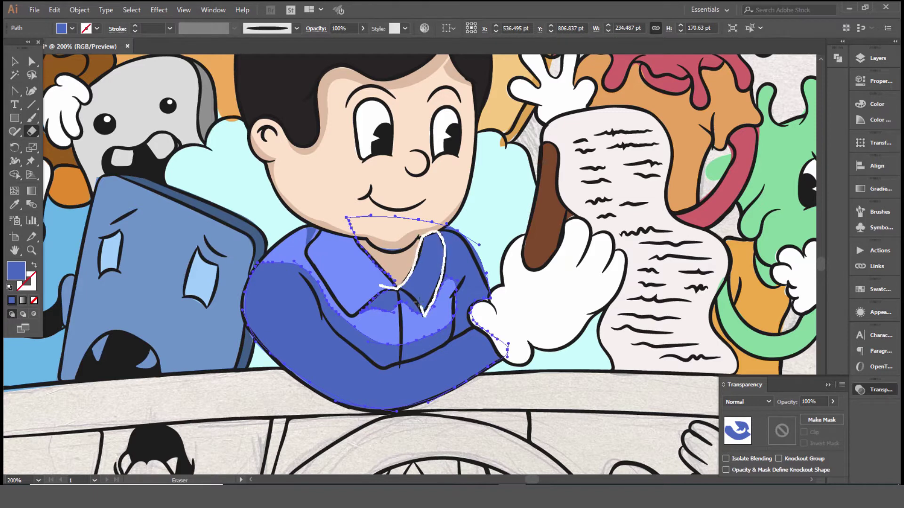
left_click_drag(419, 301, 424, 308)
Select anchors on the shirt highlight edge and the shirt paths.
key("a")
left_click(485, 285)
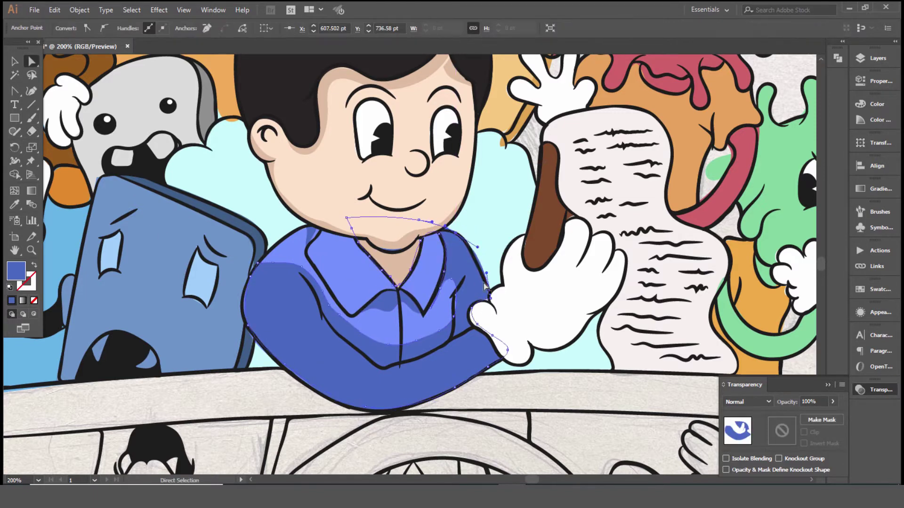
left_click(480, 247, "shift")
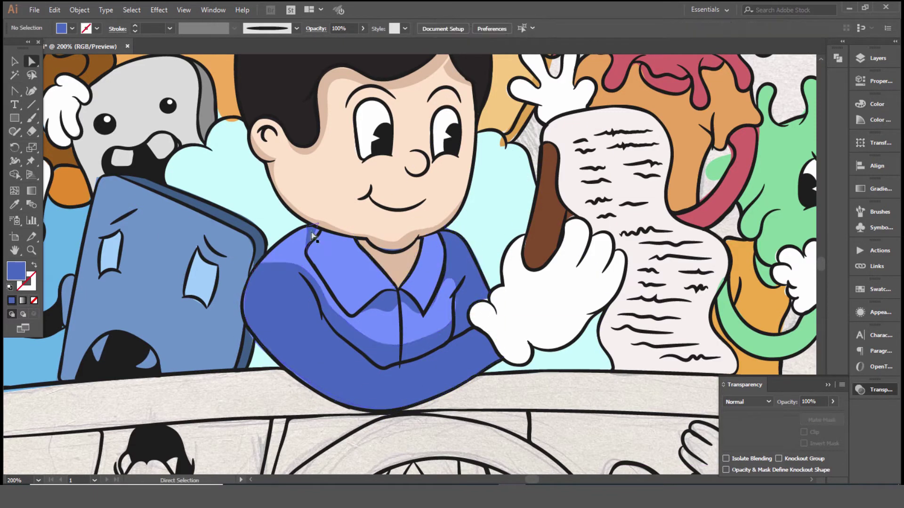
scroll(396, 316, "down", 3)
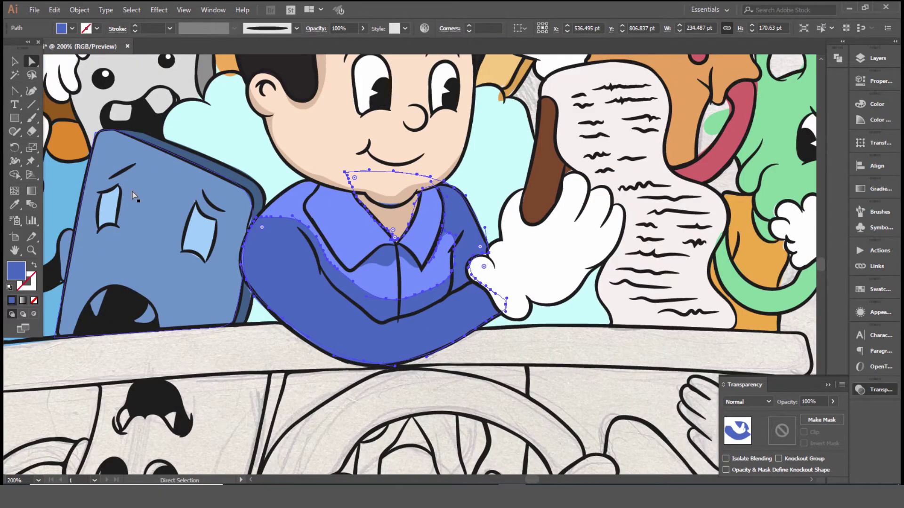
key("shift+e")
Select the tan shadow below the chin and the hair shadow on the forehead.
key("a")
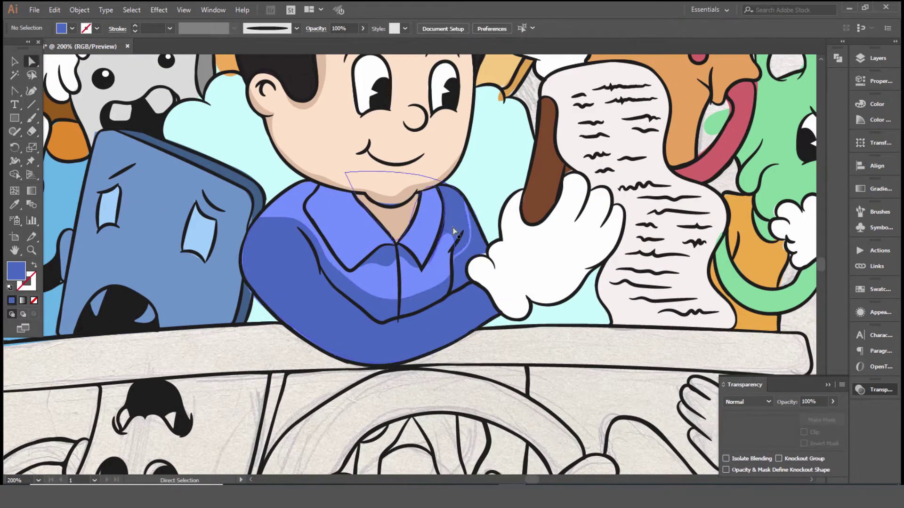
left_click(390, 211)
left_click(389, 209)
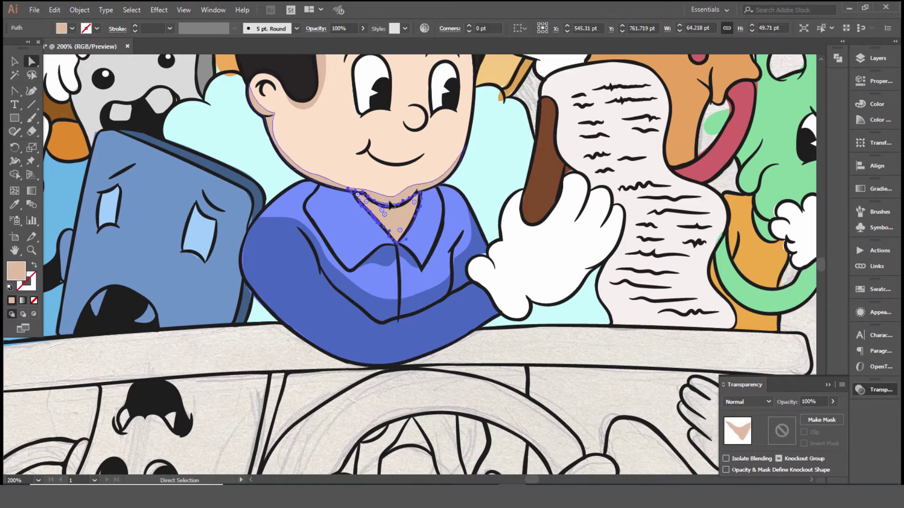
scroll(480, 343, "down", 5)
scroll(408, 263, "up", 10)
left_click(408, 262)
scroll(407, 263, "down", 3)
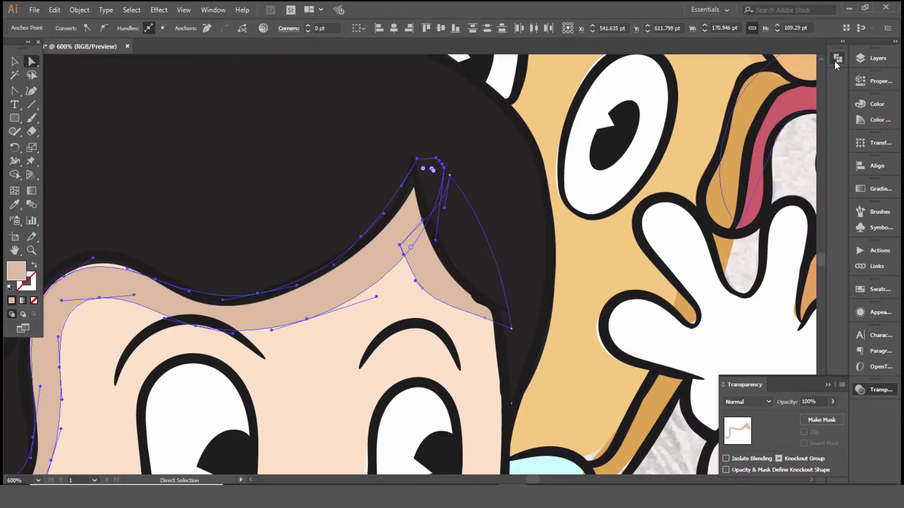
Recolour the shirt sleeve in the Color Picker, settling on a darker blue.
key("shift+ctrl+F9")
scroll(288, 331, "down", 3)
key("ctrl+shift+a")
scroll(288, 331, "down", 2)
left_click(288, 331)
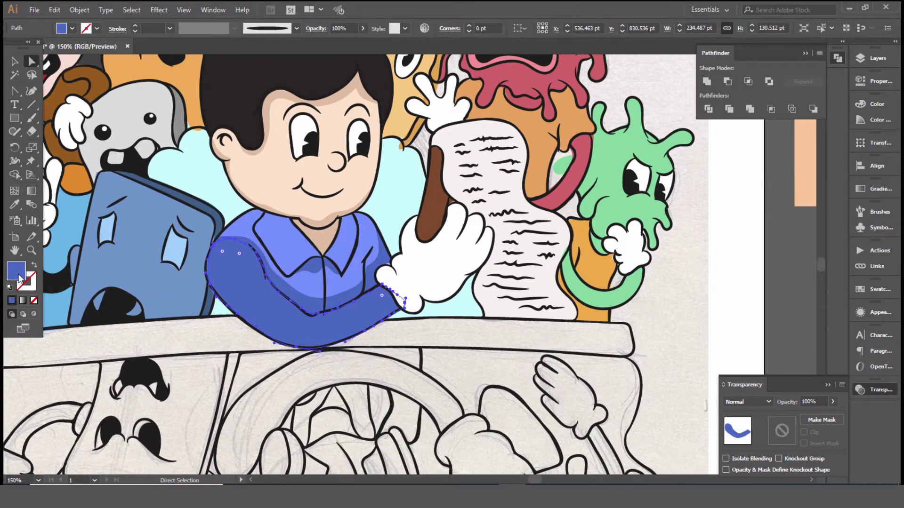
double_click(16, 270)
key("Return")
left_click_drag(245, 367, 268, 401)
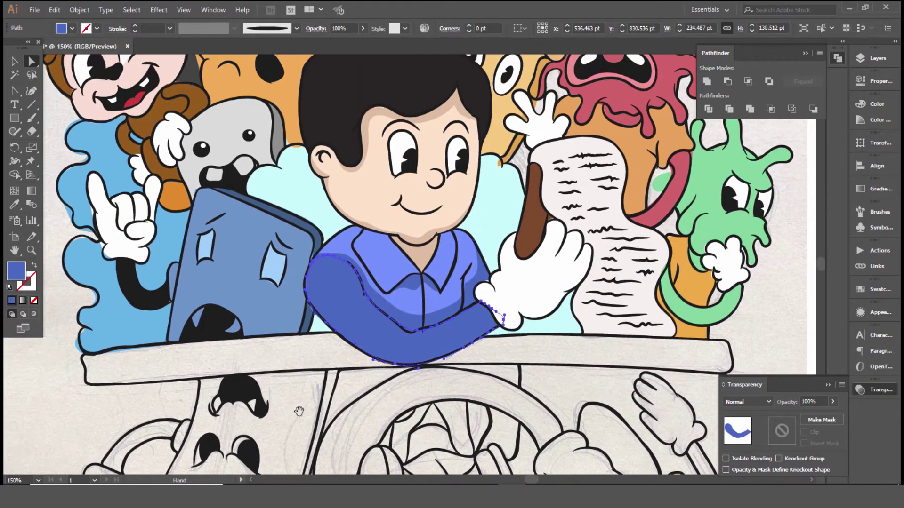
double_click(16, 270)
key("Return")
key("ctrl+shift+a")
left_click_drag(364, 414, 375, 370)
Fill a glove copy light grey, Eraser-trim it into a rim, and send it behind the white glove.
scroll(530, 254, "up", 2)
left_click(424, 283)
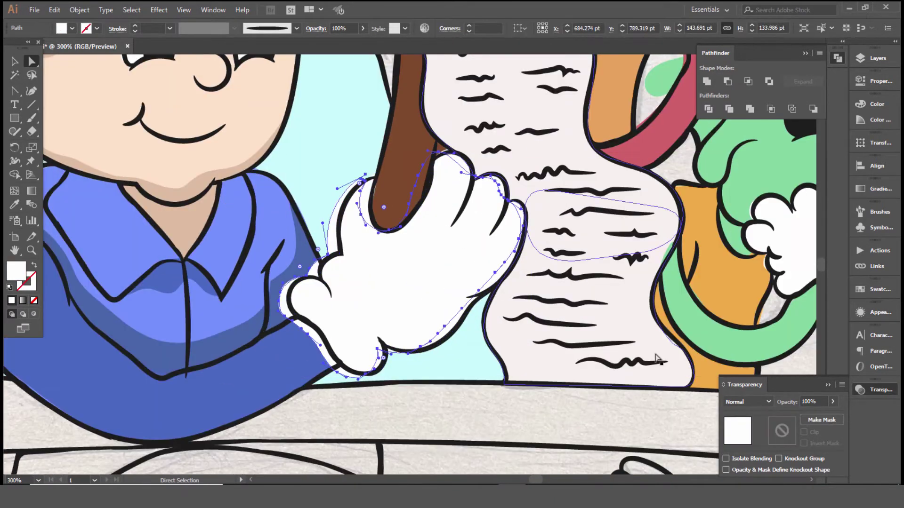
double_click(16, 271)
key("Return")
key("shift+e")
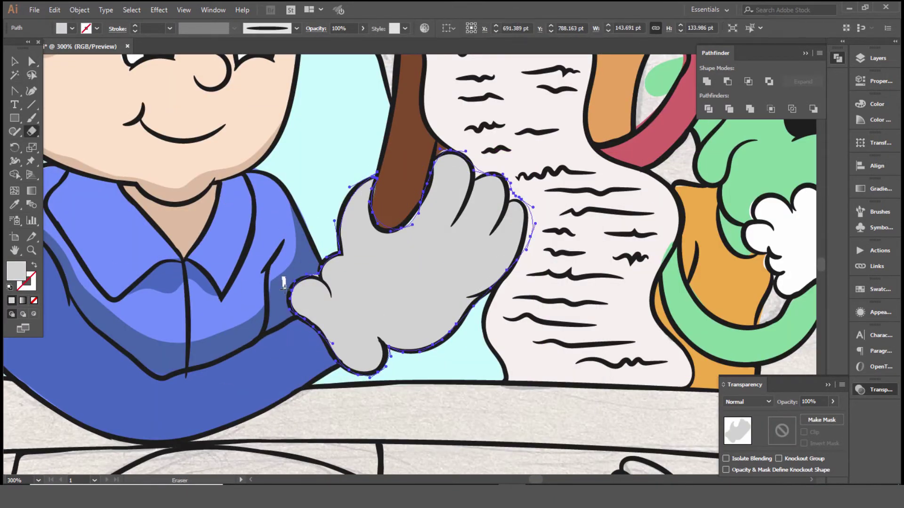
left_click_drag(508, 203, 508, 203)
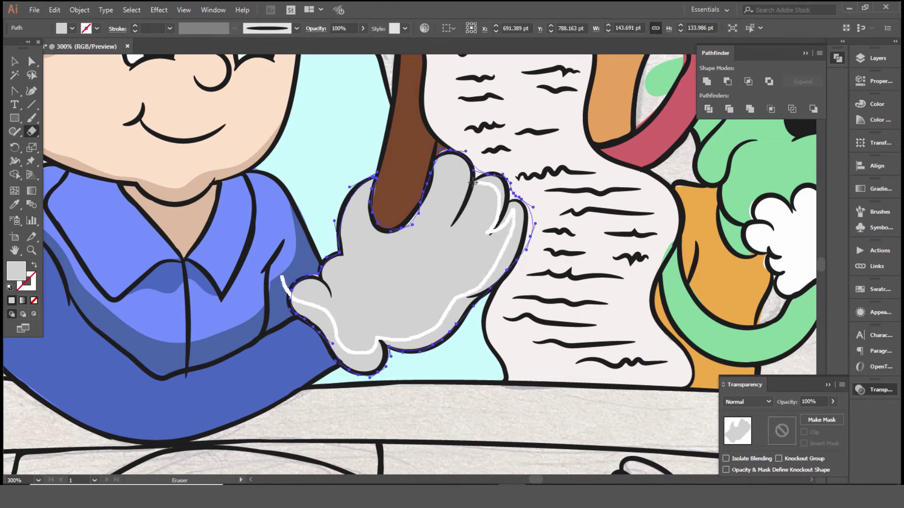
left_click_drag(463, 175, 445, 162)
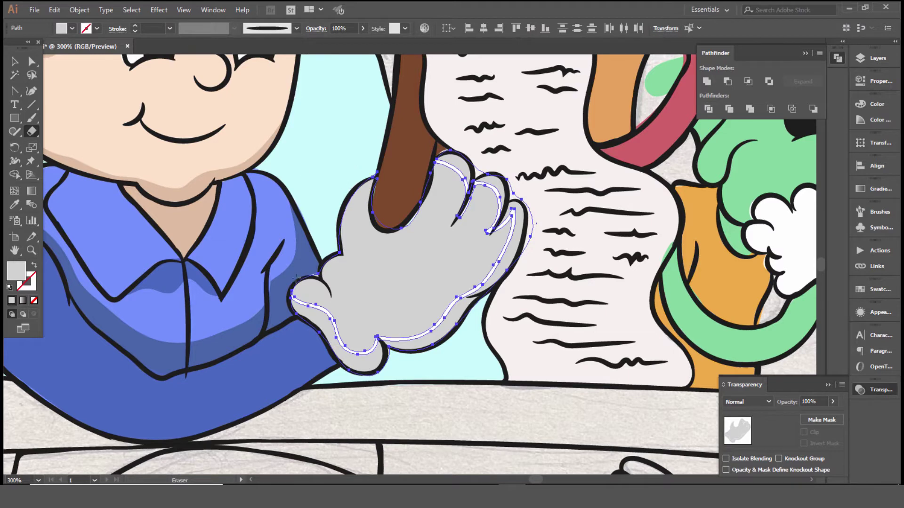
left_click_drag(437, 194, 436, 194)
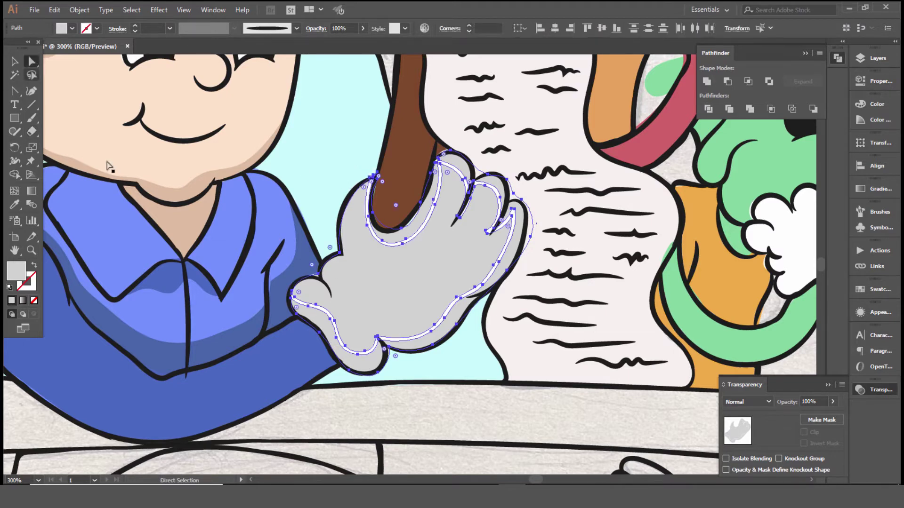
key("ctrl+shift+bracketleft")
key("ctrl+shift+a")
Draw a four-point stripe shape down the blue book monster with the Pen tool.
scroll(470, 408, "down", 3)
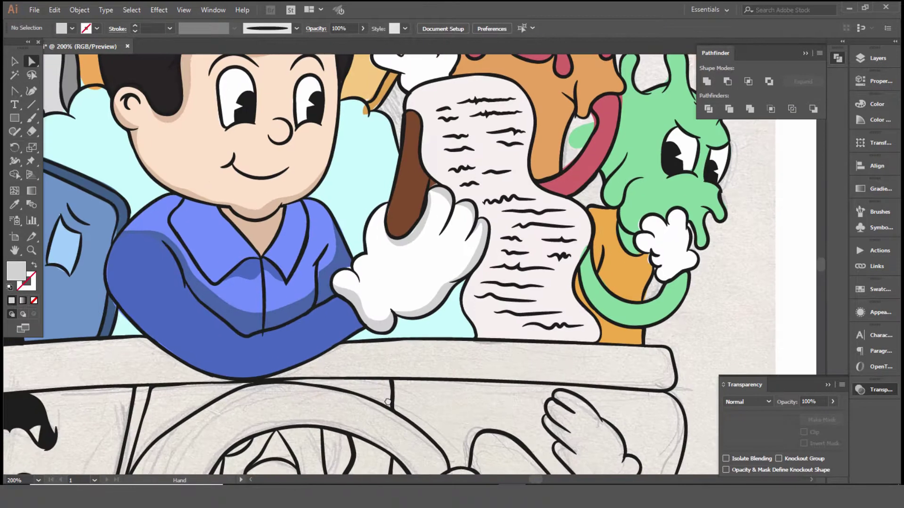
scroll(177, 414, "up", 2)
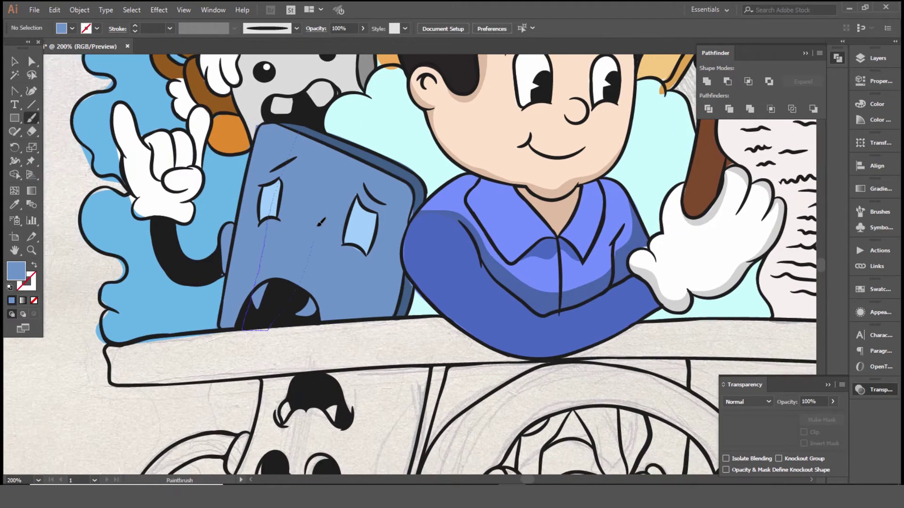
key("p")
left_click(300, 134)
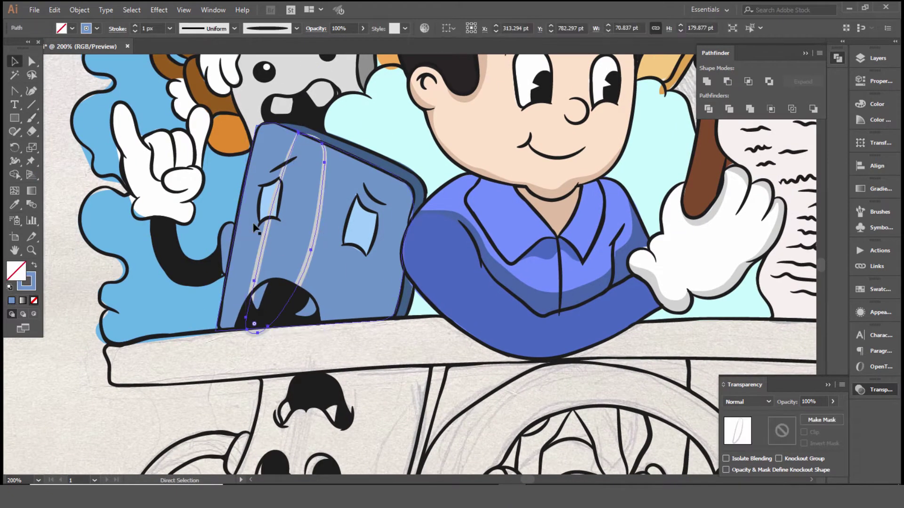
left_click(241, 330)
left_click(270, 325)
left_click(328, 145)
Fill the book stripe with dark blue #2b4079.
double_click(19, 282)
key("Return")
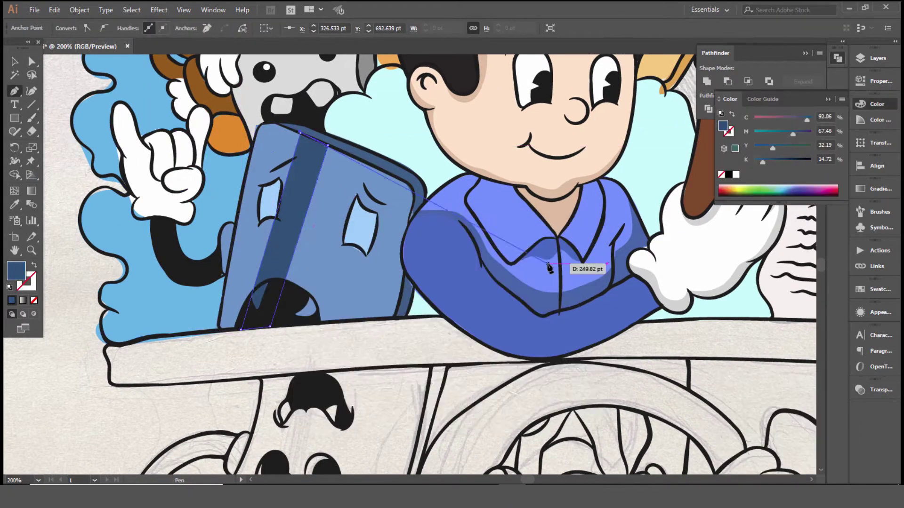
key("v")
double_click(16, 271)
type("2b4079")
key("Return")
key("ctrl+shift+a")
Paint white teeth into the book monster's open mouth and send them backward.
key("b")
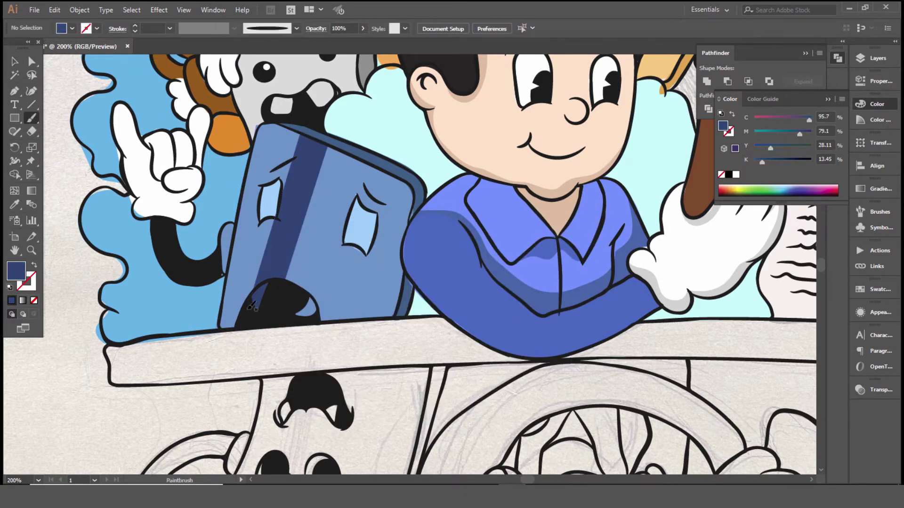
key("shift+x")
key("v")
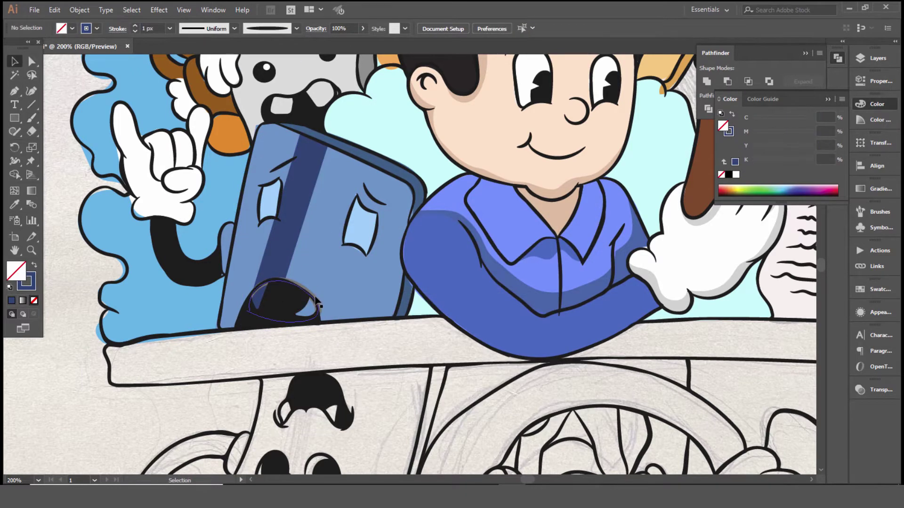
left_click(317, 301)
key("ctrl+bracketleft")
key("ctrl+shift+a")
Select the cloud behind the boy and open its fill colour for recolouring.
scroll(194, 363, "up", 1)
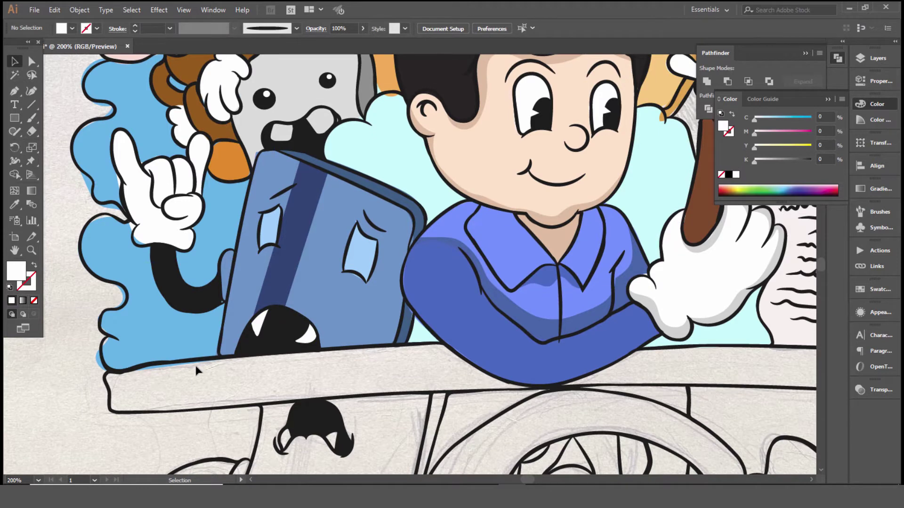
scroll(195, 364, "up", 1)
scroll(195, 364, "right", 3)
left_click(221, 141)
double_click(16, 270)
Make the cloud teal, cut a new edge into it, and fill that part lighter teal.
key("Return")
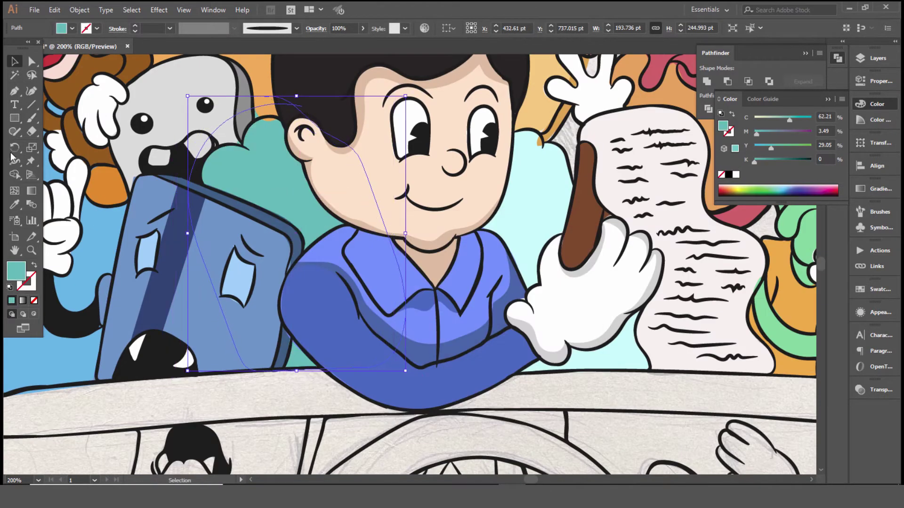
left_click_drag(263, 147, 285, 140)
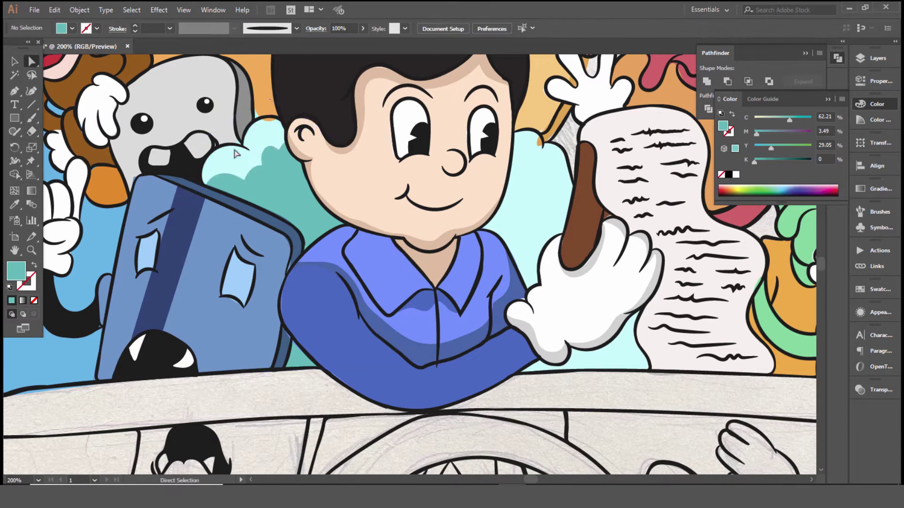
key("a")
double_click(16, 271)
key("Return")
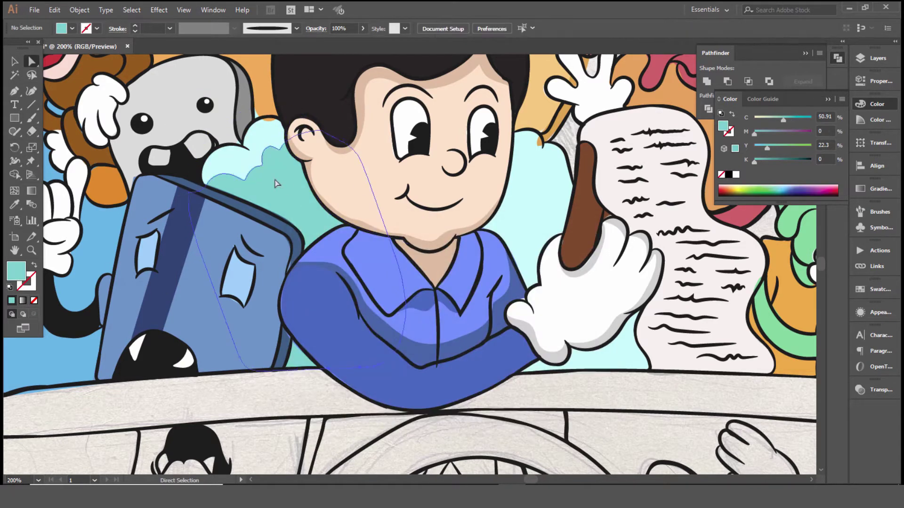
Erase part of the cloud's edge and shift the light-cyan background shape slightly left.
key("shift+e")
left_click_drag(279, 134, 284, 166)
key("a")
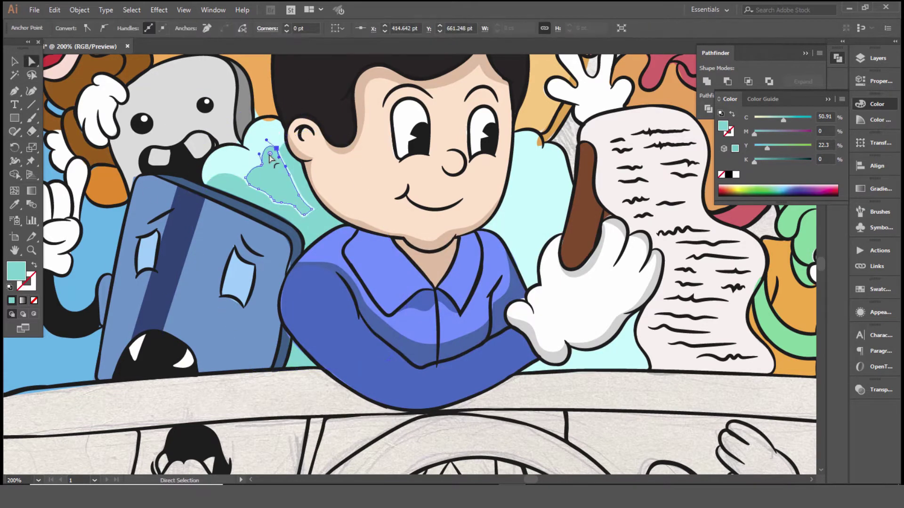
left_click(292, 155)
scroll(405, 264, "right", 3)
left_click_drag(348, 374, 341, 374)
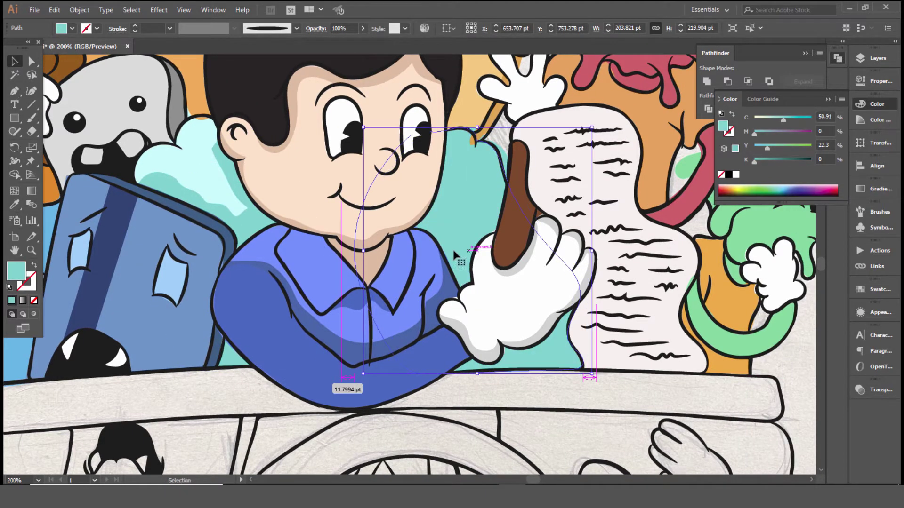
Erase a cut through the shape over the shirt, deselect, and zoom out.
key("shift+e")
left_click_drag(472, 139, 473, 139)
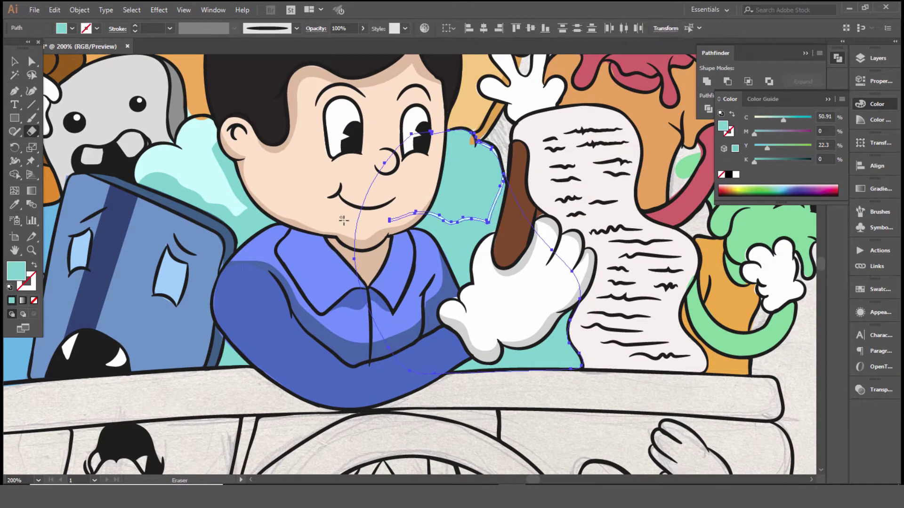
key("a")
key("ctrl+shift+a")
key("ctrl+minus")
key("ctrl+minus")
key("ctrl+minus")
Paint a highlight shape over the boy's collar and give it a lighter blue fill.
key("ctrl+plus")
key("ctrl+plus")
key("ctrl+plus")
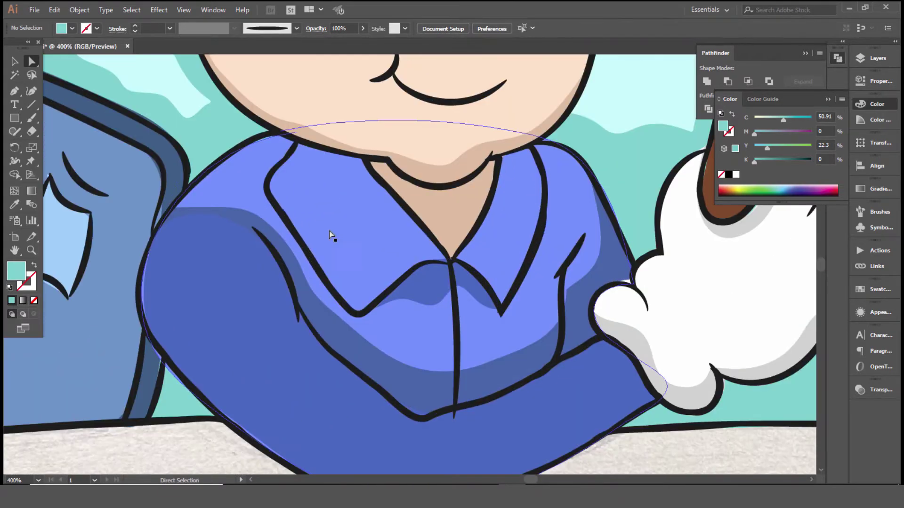
left_click(331, 235)
key("b")
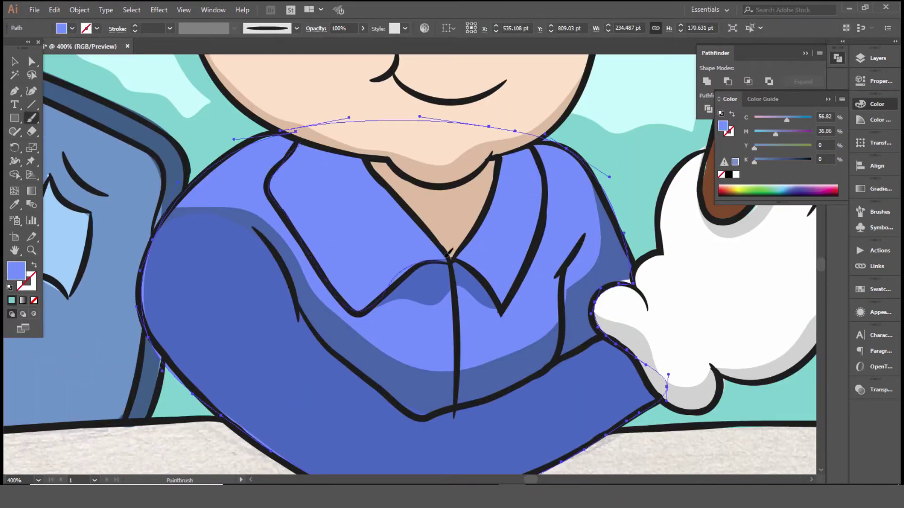
left_click_drag(328, 225, 329, 228)
key("v")
left_click_drag(272, 141, 444, 313)
double_click(16, 271)
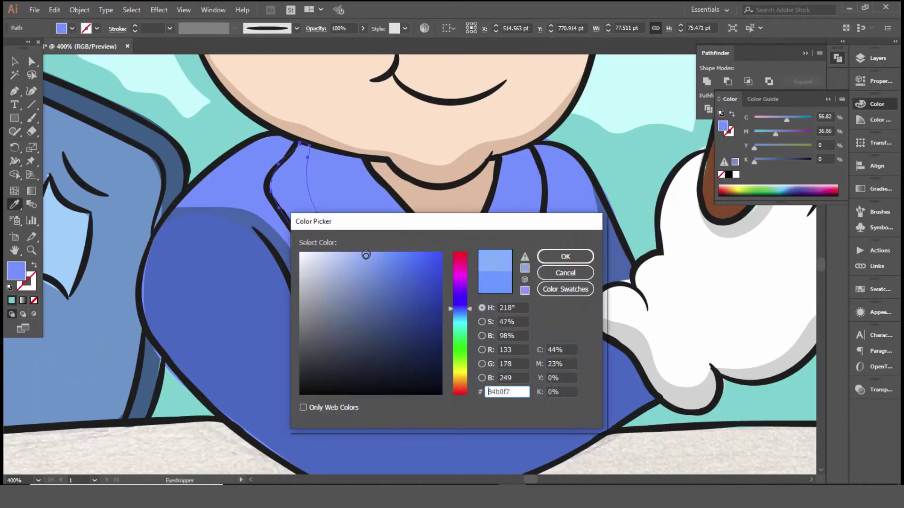
left_click(575, 255)
key("i")
double_click(16, 271)
left_click(569, 254)
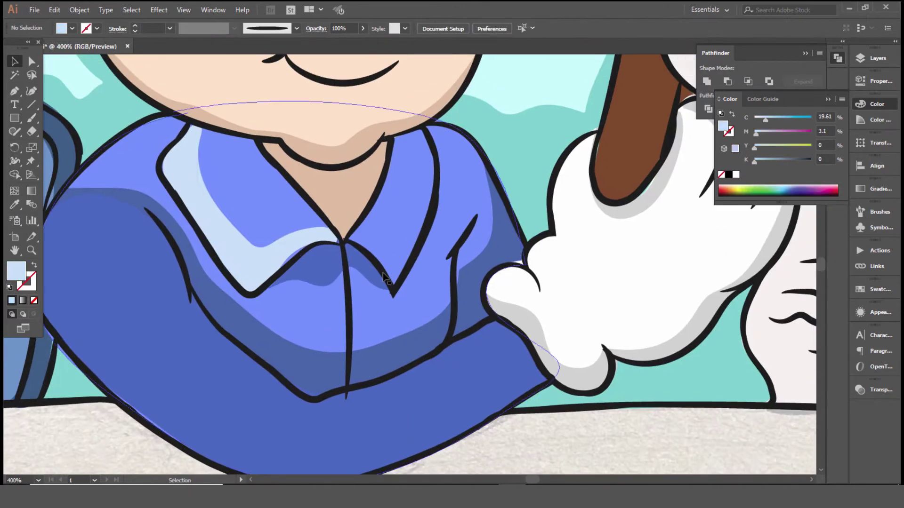
key("a")
key("ctrl+shift+a")
Reshape the sleeve shading with a brush stroke and Eraser cuts along the sleeve.
key("b")
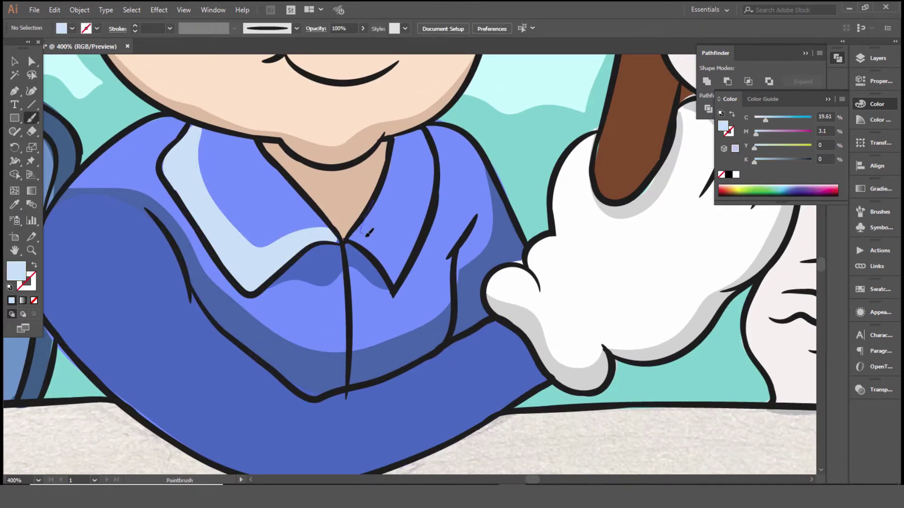
left_click_drag(394, 281, 393, 283)
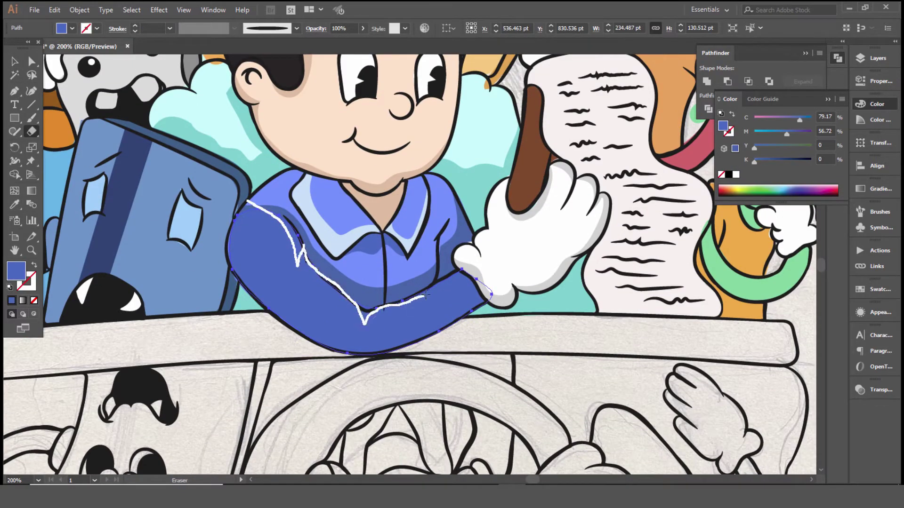
left_click_drag(425, 294, 470, 271)
key("ctrl+shift+a")
key("a")
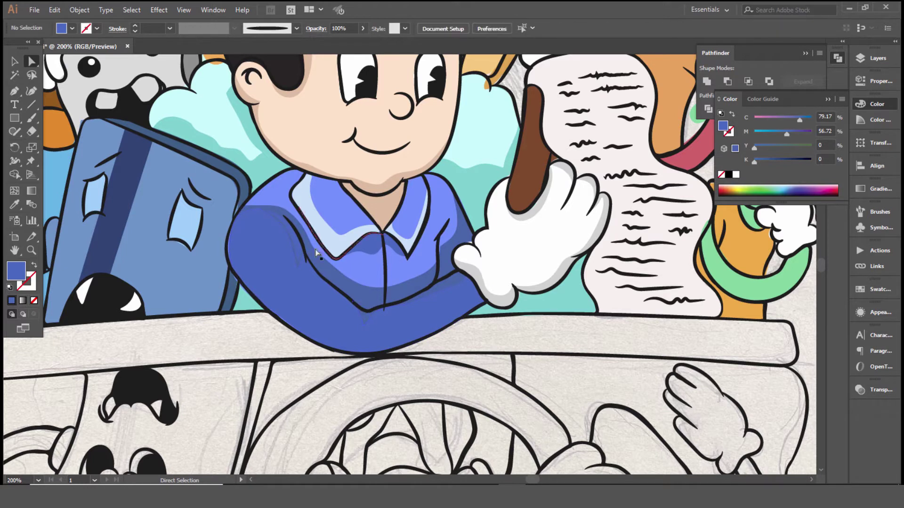
left_click(422, 283)
key("shift+e")
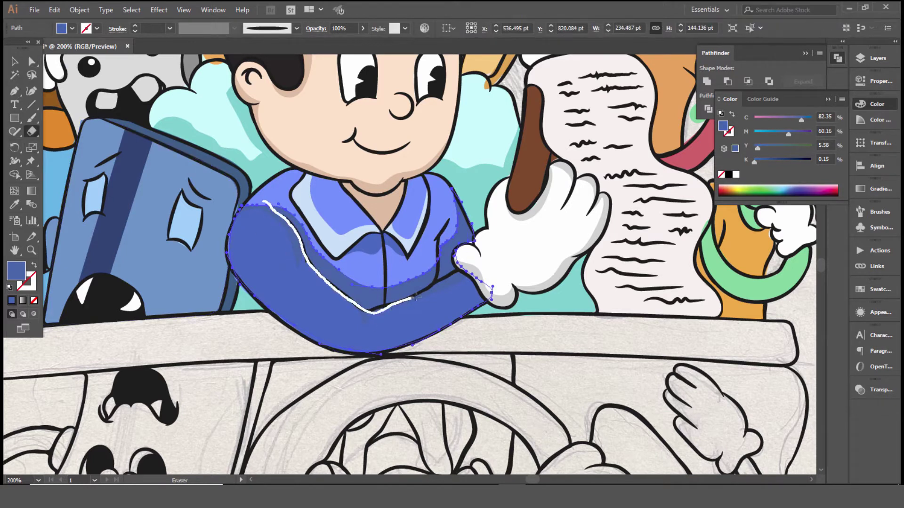
left_click_drag(415, 295, 417, 297)
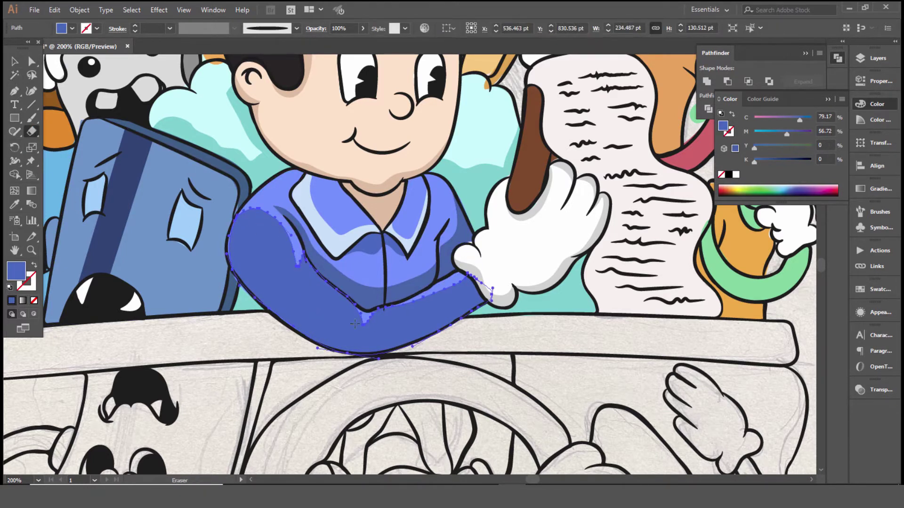
mouse_move(310, 271)
left_mouse_down()
mouse_move(277, 227)
mouse_move(235, 226)
left_mouse_up()
key("ctrl+shift+a")
key("a")
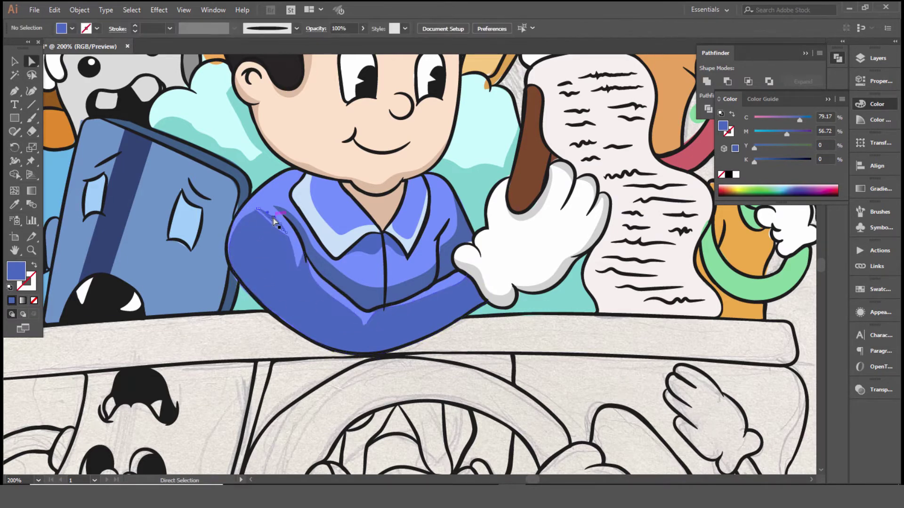
Give the collar highlight the shirt's blue, blending as Screen at 37% opacity.
left_click(324, 236)
key("i")
double_click(16, 271)
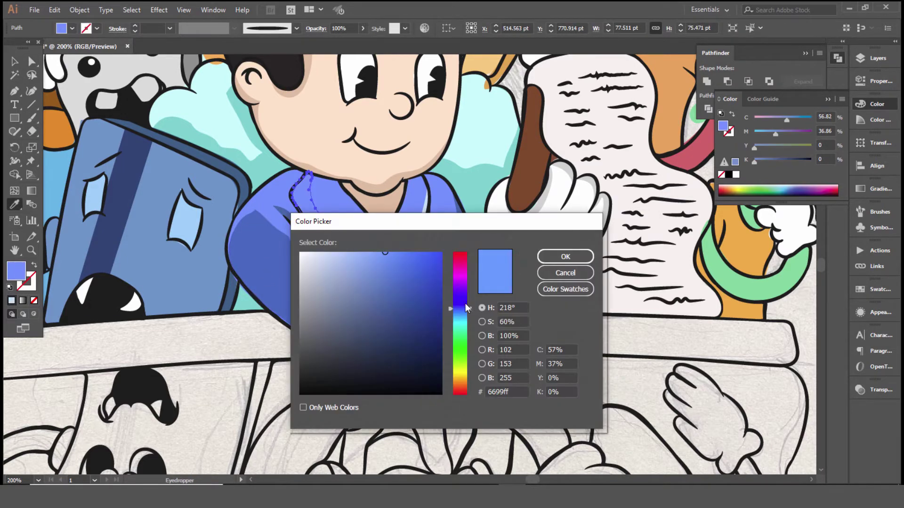
left_click(301, 255)
left_click(565, 257)
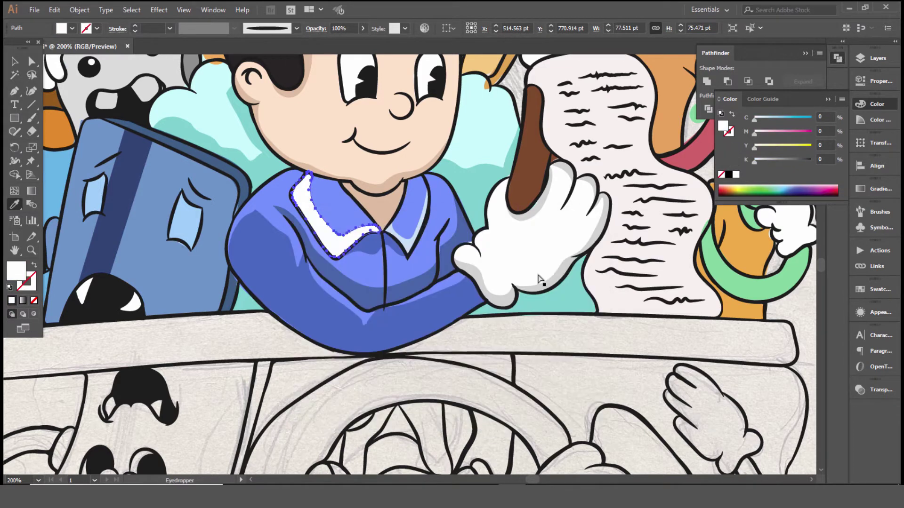
left_click(424, 216)
left_click(880, 390)
left_click(755, 403)
left_click(744, 447)
left_click(832, 402)
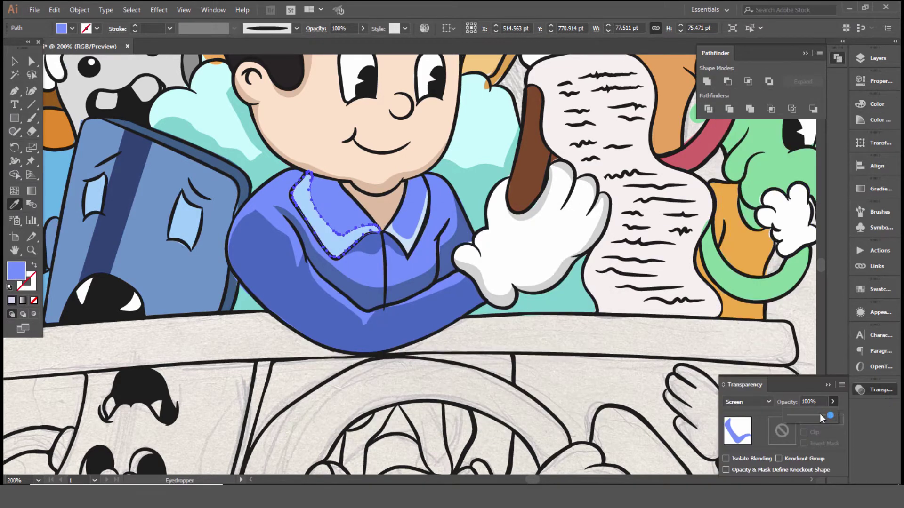
Zoom in and select the neck shape under the boy's chin.
left_click(31, 61)
key("ctrl+plus")
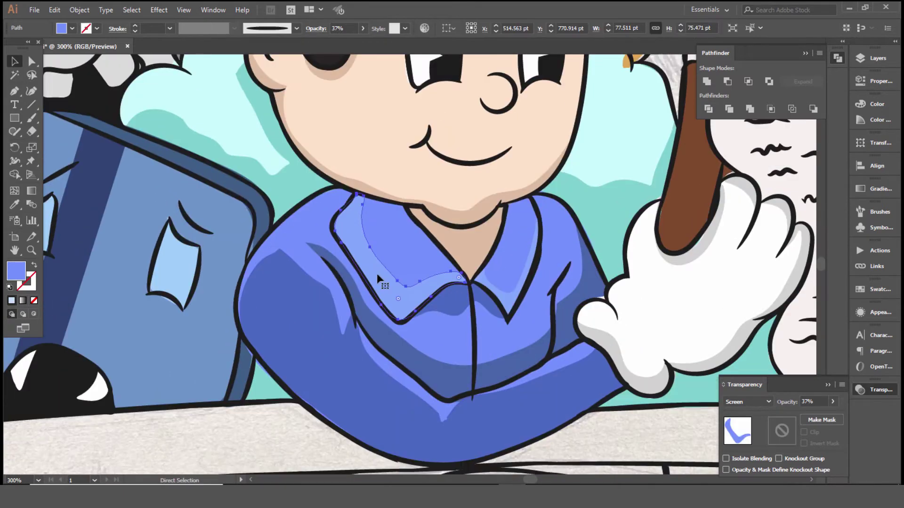
left_click(452, 226)
Fill the neck shape white and erase away its excess.
key("d")
key("shift+e")
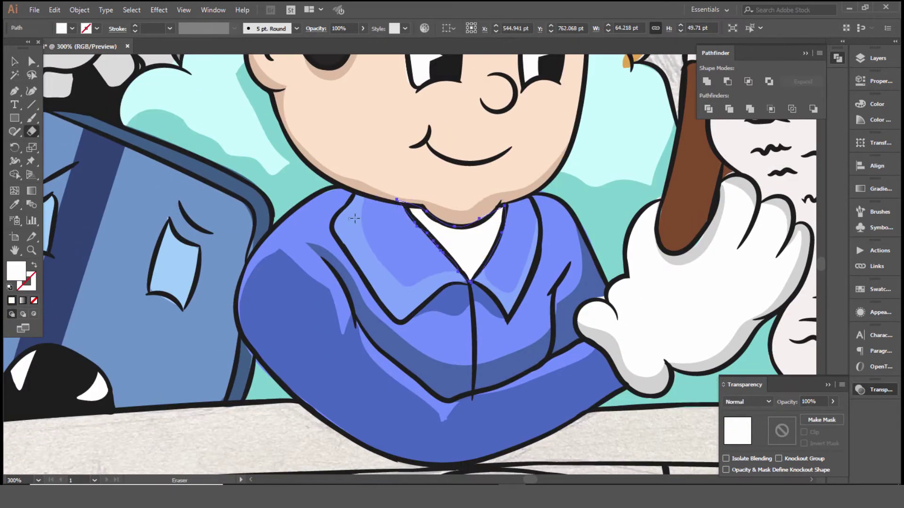
left_click_drag(455, 244, 506, 203)
key("ctrl+shift+a")
key("ctrl+minus")
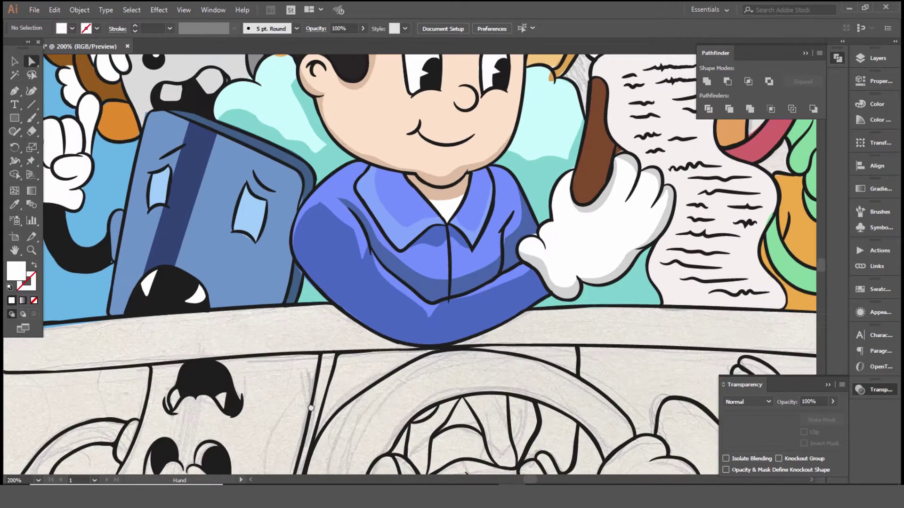
Recolour the brown stick a darker brown.
key("a")
left_click(569, 239)
key("ctrl+plus")
key("ctrl+plus")
double_click(16, 270)
left_click(397, 318)
left_click(569, 256)
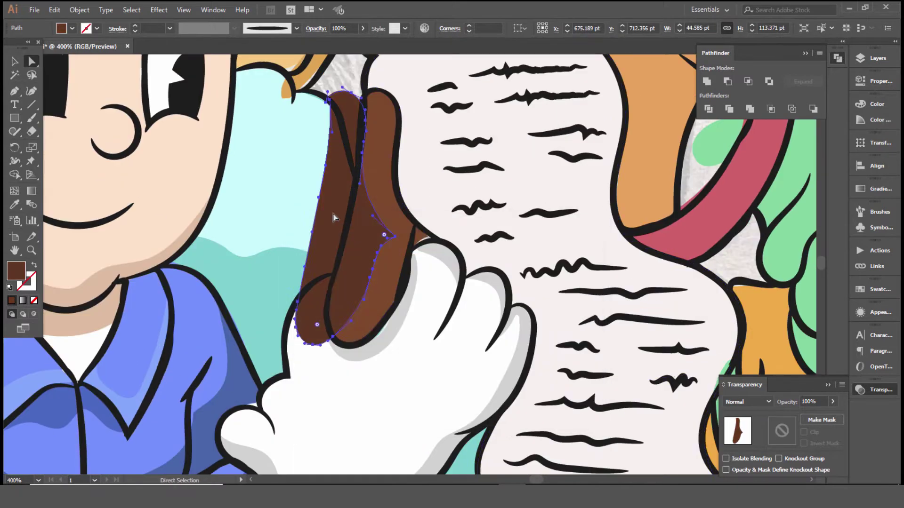
Erase a strip off the brown stick and trim the lower end of the orange shape.
key("shift+e")
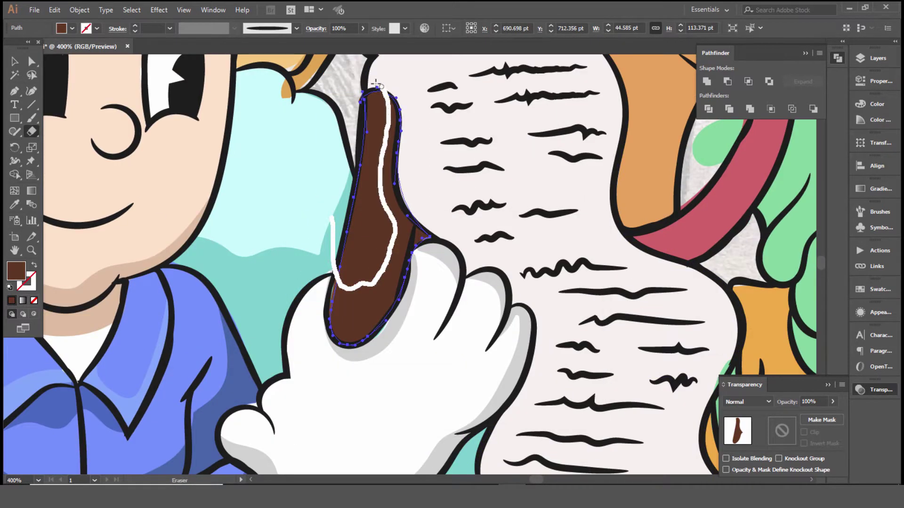
key("a")
left_click(352, 232)
scroll(329, 236, "up", 3)
left_click(294, 204)
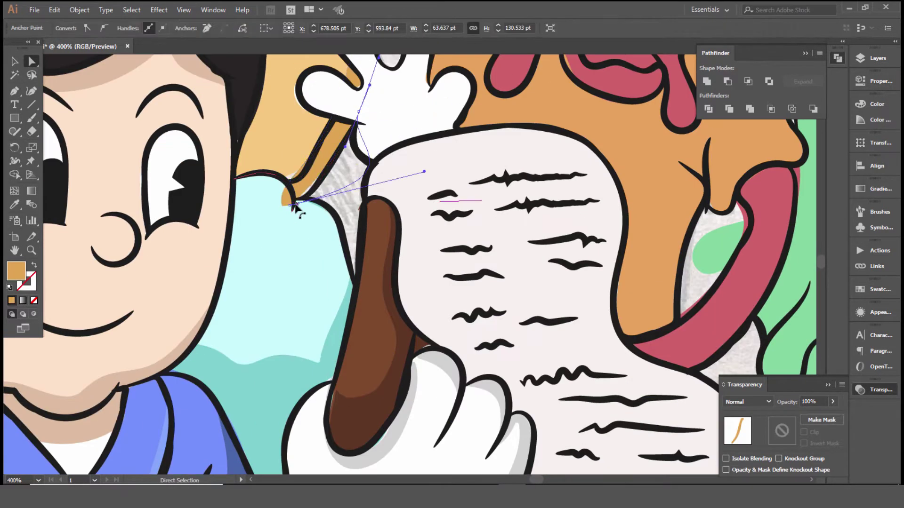
left_click_drag(307, 162, 292, 200)
key("a")
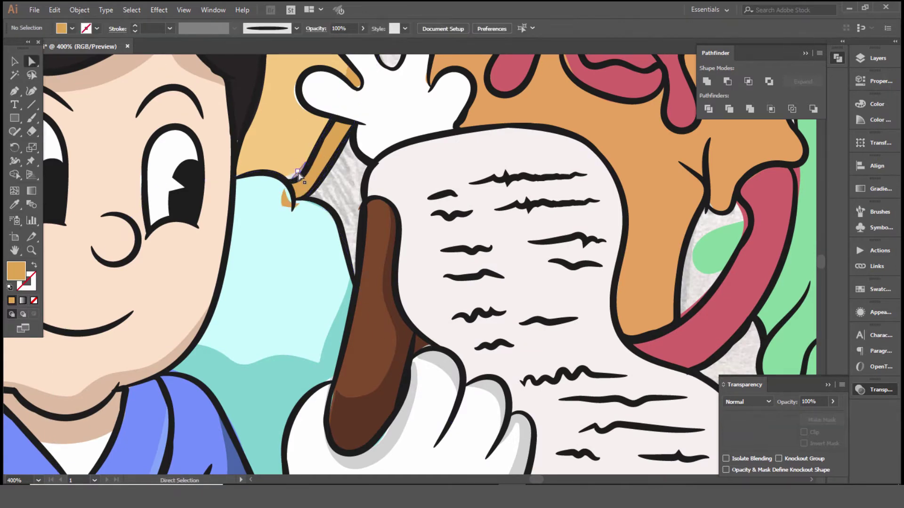
Inspect the black outline, left blue cloud and white glove by selecting them.
left_click(317, 212)
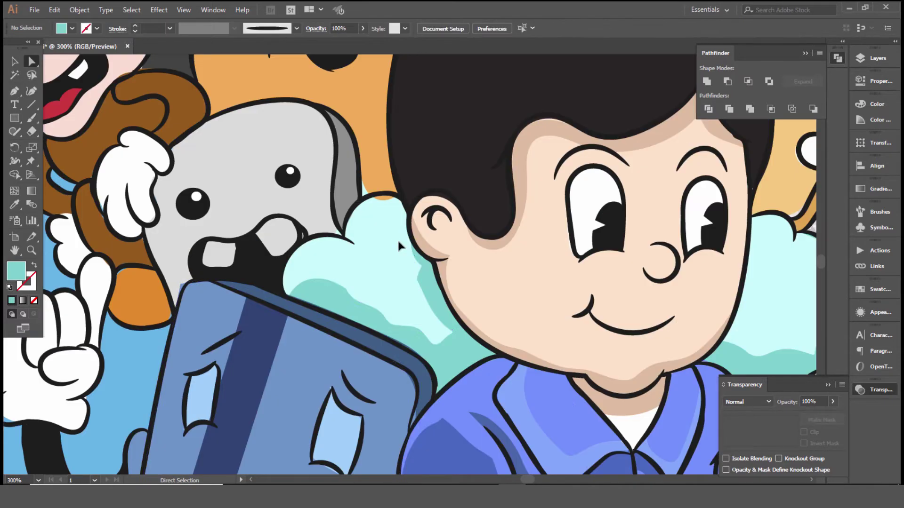
scroll(410, 264, "down", 5)
scroll(283, 263, "up", 2)
left_click_drag(376, 324, 381, 326)
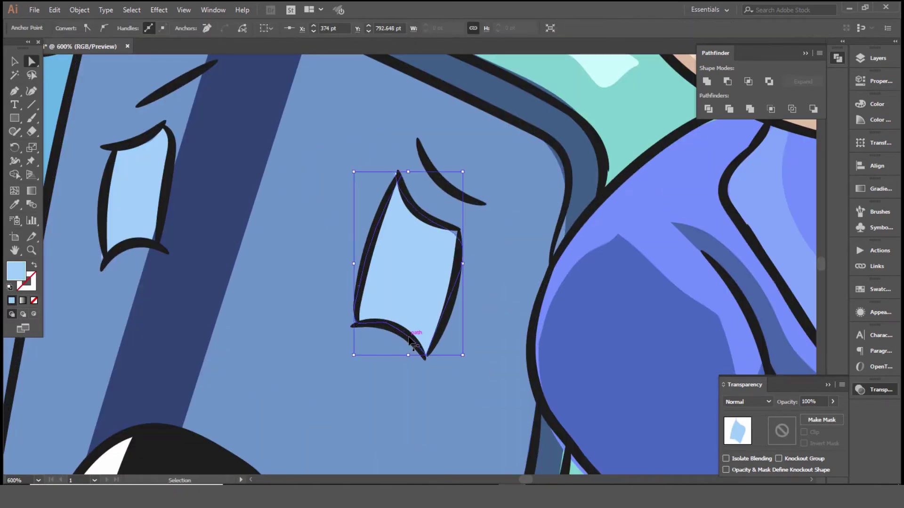
scroll(460, 238, "down", 5)
left_click(181, 254)
scroll(181, 254, "up", 3)
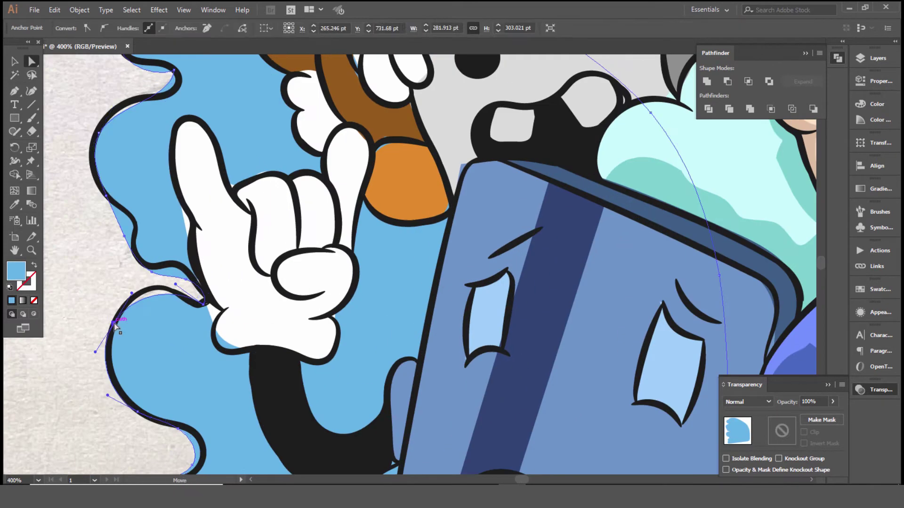
left_click(207, 311)
scroll(206, 309, "down", 1)
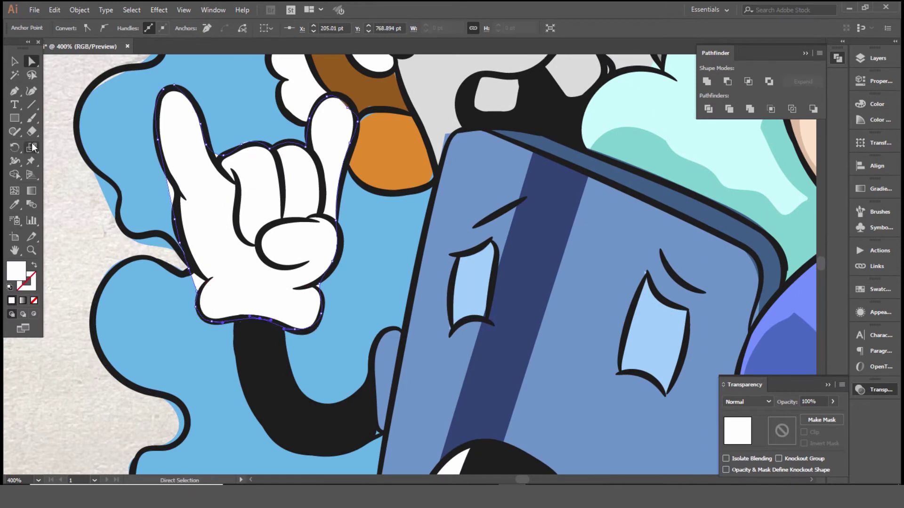
Reselect the blue cloud, then select the paper scroll and open its blend modes.
key("a")
left_click(182, 256)
left_click(208, 282)
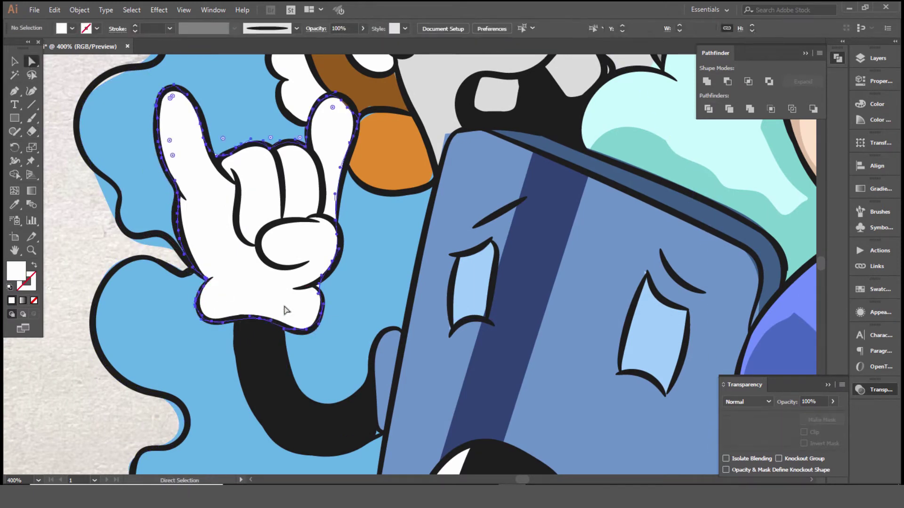
left_click(181, 257)
scroll(218, 200, "up", 1)
scroll(218, 200, "down", 3)
scroll(471, 329, "up", 2)
scroll(485, 374, "up", 2)
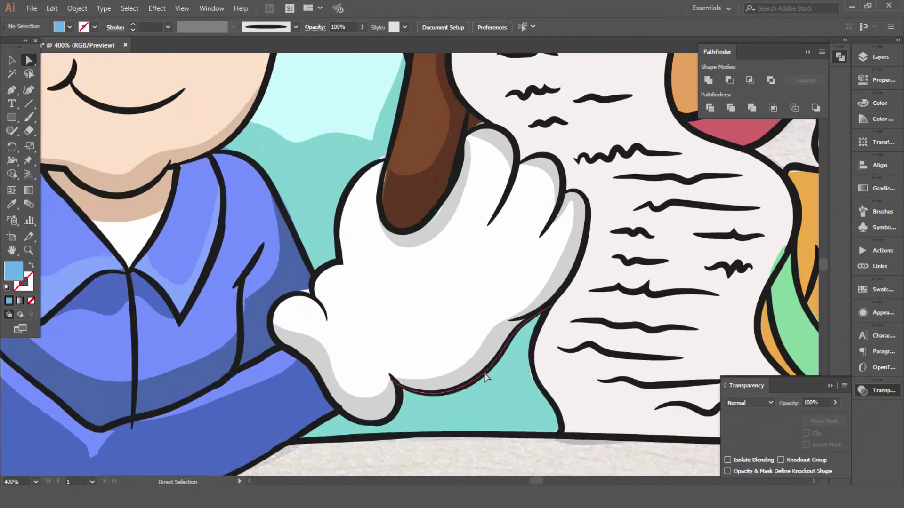
left_click(476, 318)
left_click(748, 403)
Set the paper scroll to Multiply and erase it into a narrower shadow band.
left_click(741, 216)
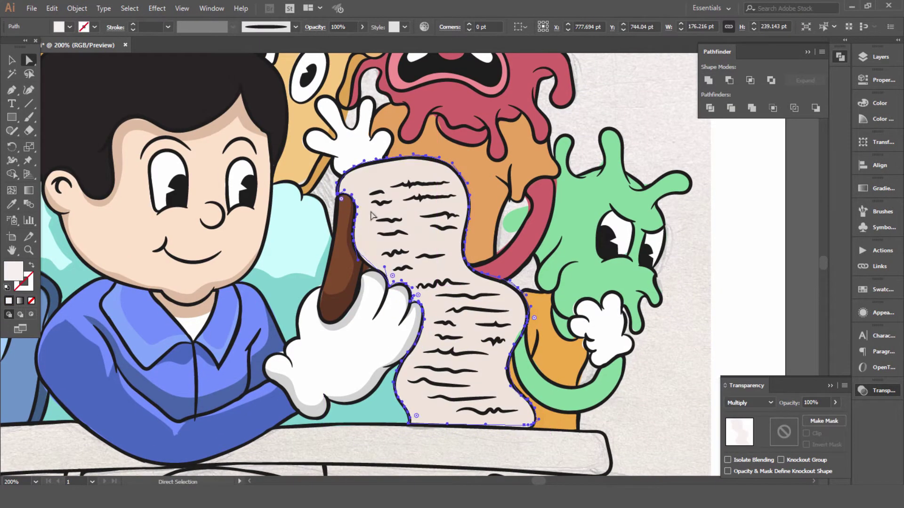
key("shift+e")
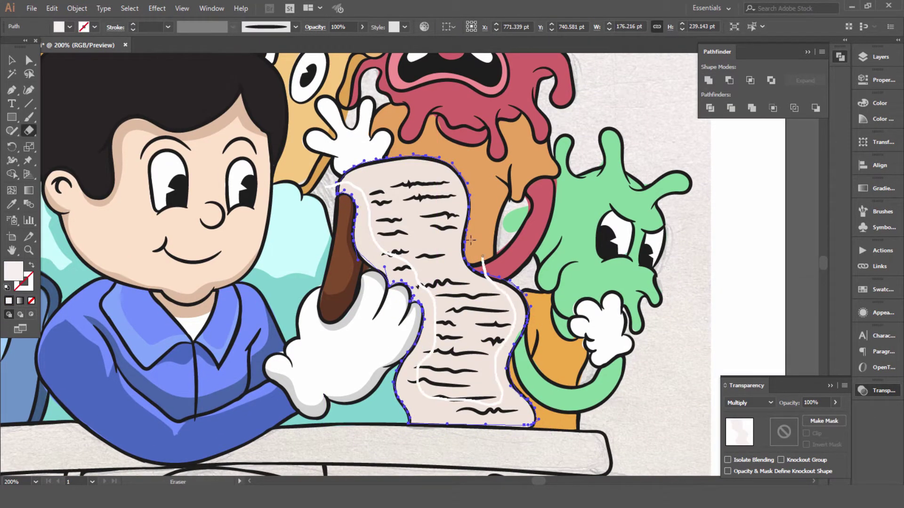
left_click_drag(469, 240, 501, 282)
Fill the scroll shadow brownish #af9994 and lower its opacity to 36%.
key("a")
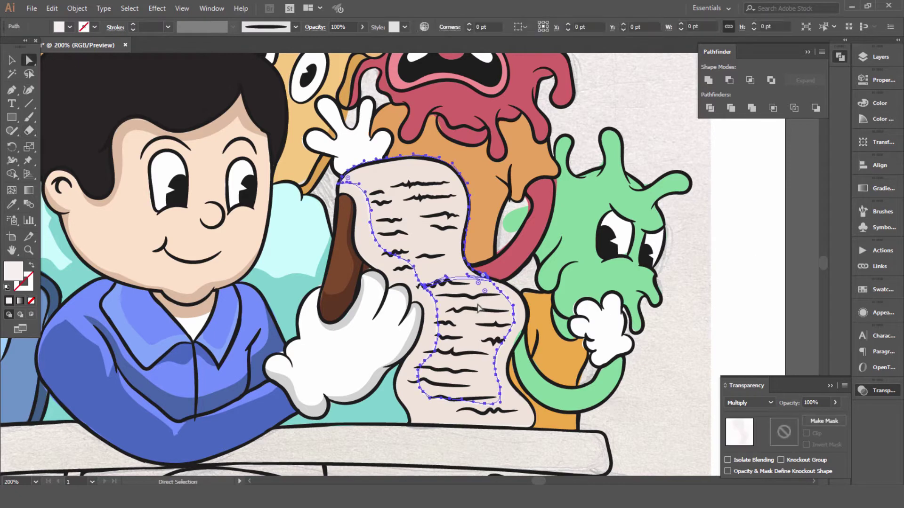
double_click(13, 270)
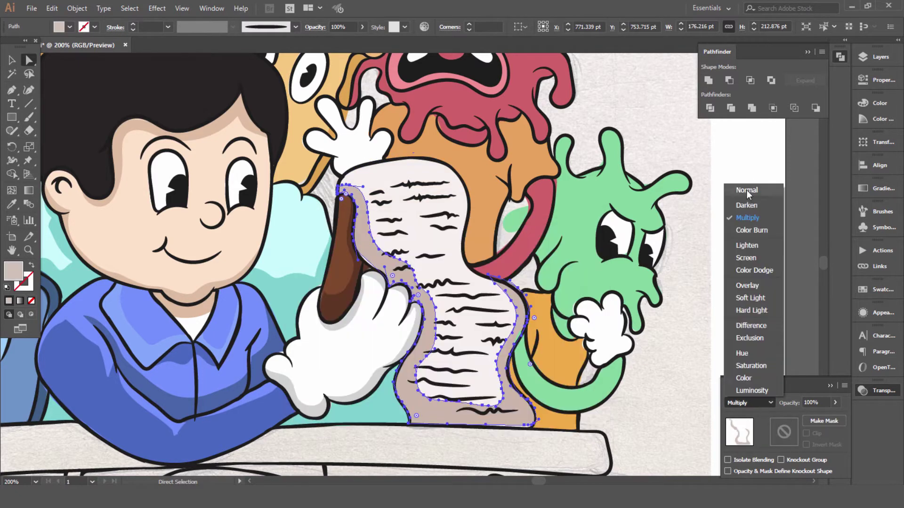
key("Return")
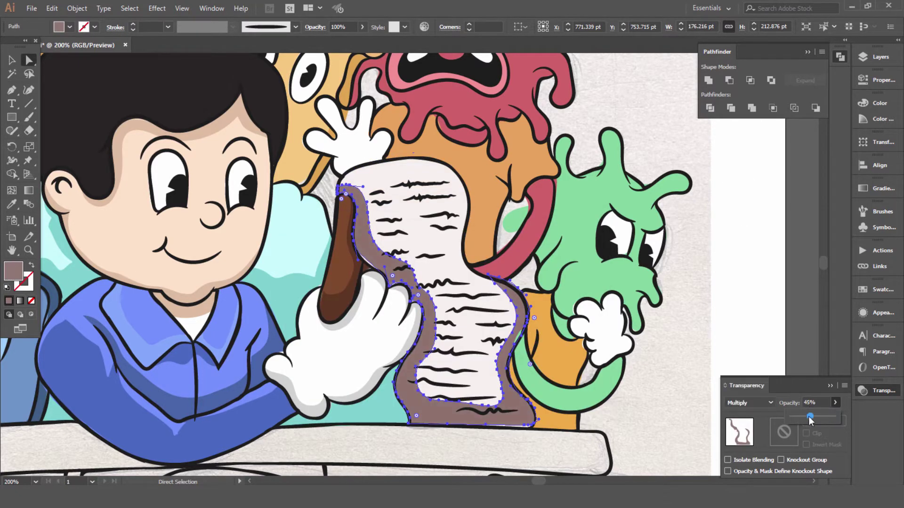
left_click_drag(809, 418, 806, 418)
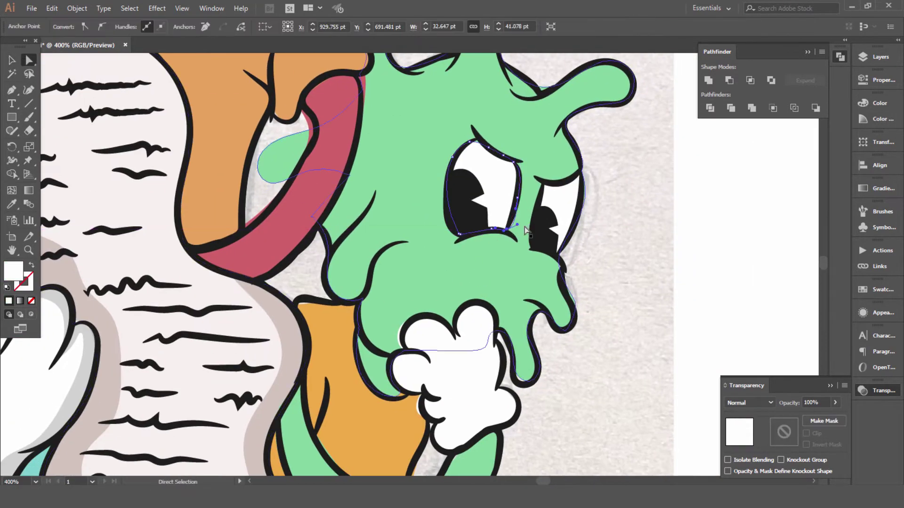
Recolour the white ring on the green head to a darker green spot.
left_click(605, 228)
left_click(575, 305)
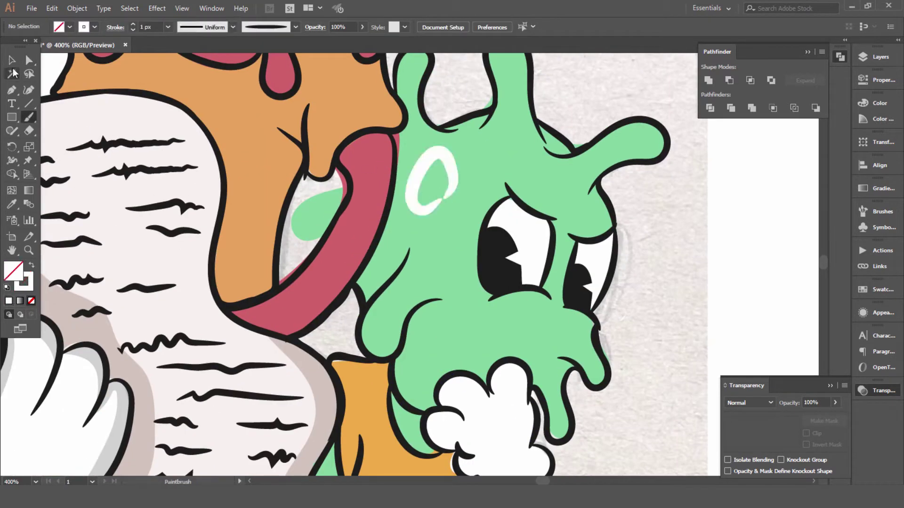
left_click(13, 73)
left_click(431, 179)
double_click(13, 271)
left_click(569, 257)
key("ctrl+shift+a")
key("b")
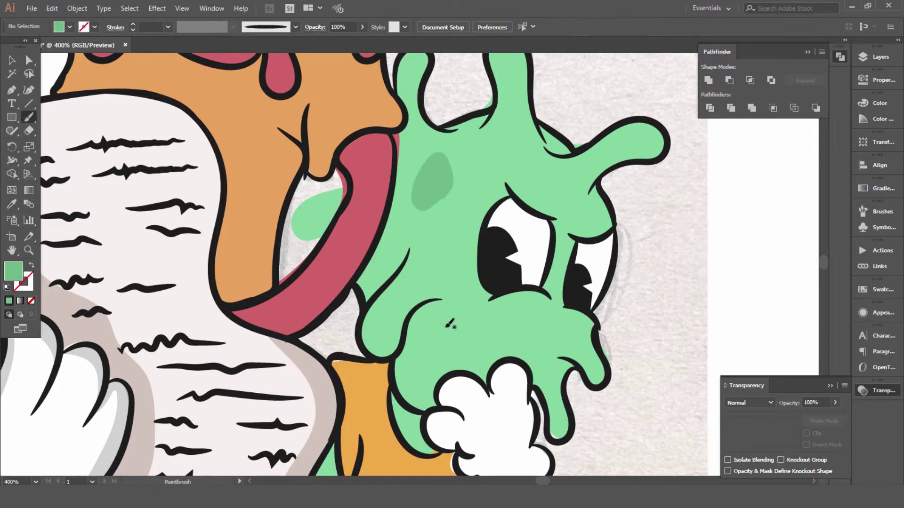
Fill the nose ring and the grey rings with the same dark green, no outline.
key("shift+x")
key("ctrl+shift+a")
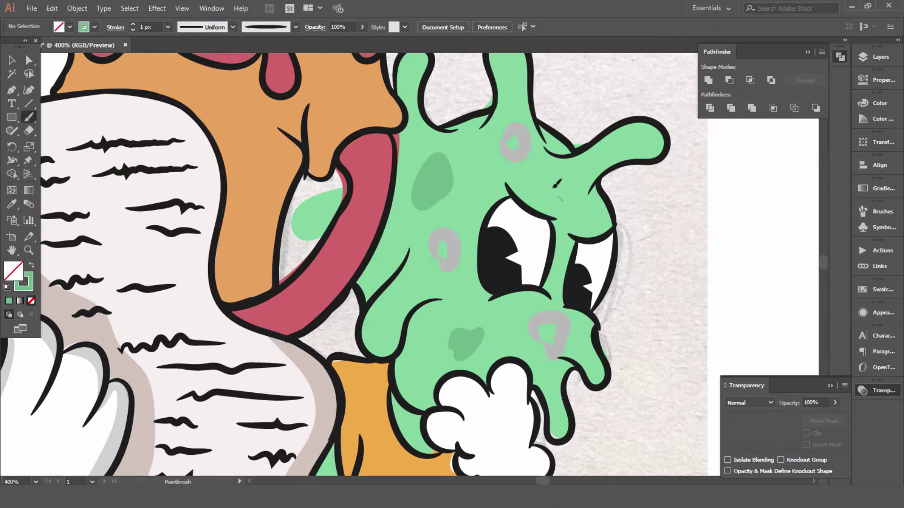
key("v")
left_click(554, 185, "shift")
key("shift+x")
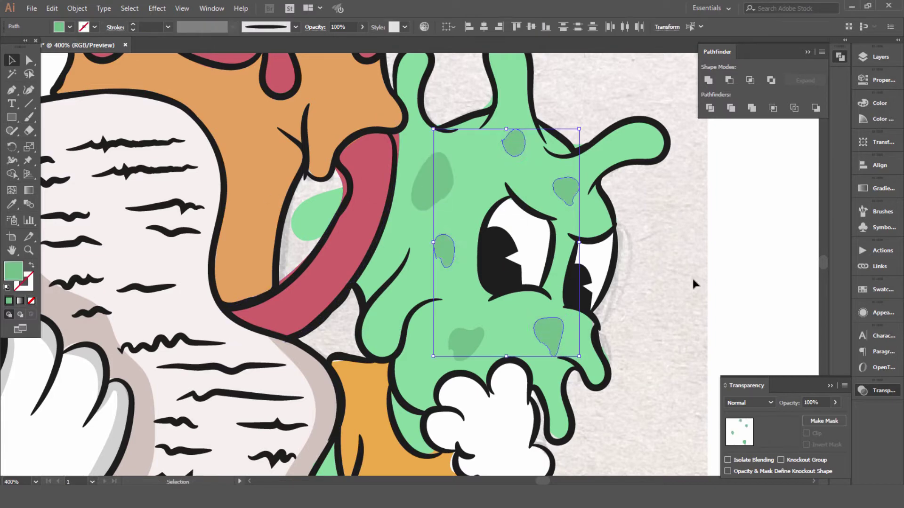
key("ctrl+shift+a")
key("ctrl+minus")
Drag an anchor on the head outline to reshape it between the antennae.
key("a")
key("ctrl+plus")
key("ctrl+plus")
left_click(560, 186)
left_click_drag(560, 185, 555, 180)
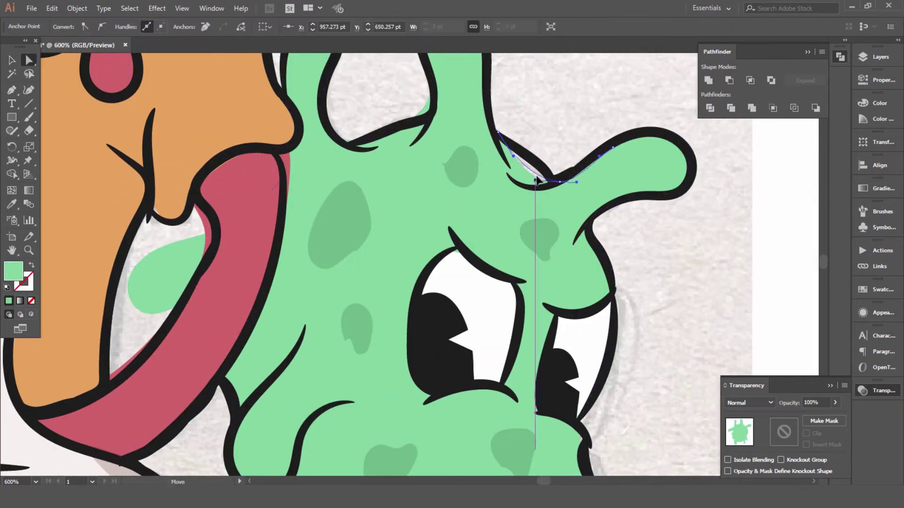
scroll(355, 234, "up", 5)
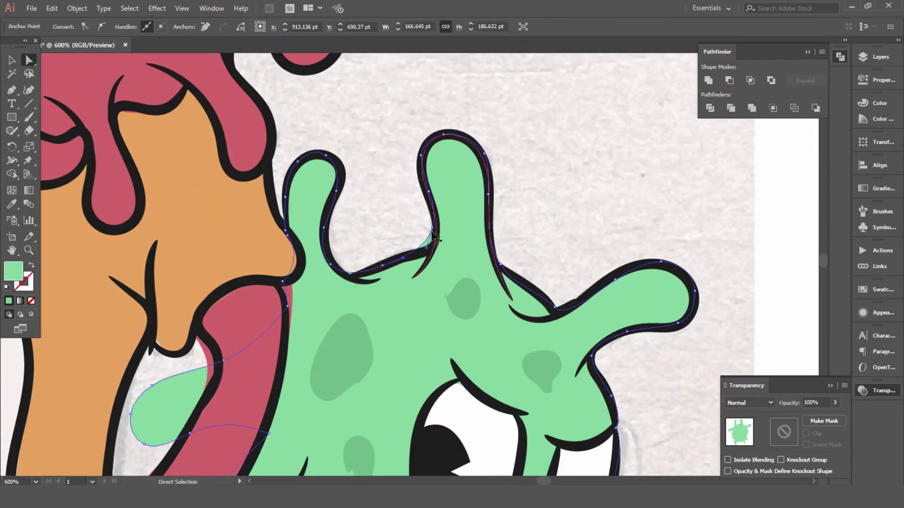
left_click(355, 234)
Bend the red tongue's curve near the mouth to follow its black outline.
scroll(355, 234, "down", 5)
scroll(355, 234, "left", 5)
left_click(326, 212)
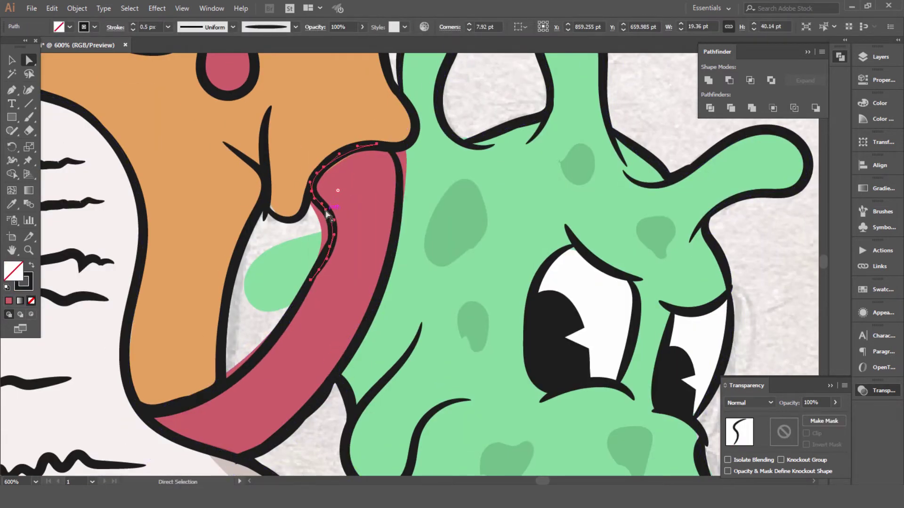
mouse_move(326, 213)
left_mouse_down()
mouse_move(335, 246)
mouse_move(406, 188)
left_mouse_up()
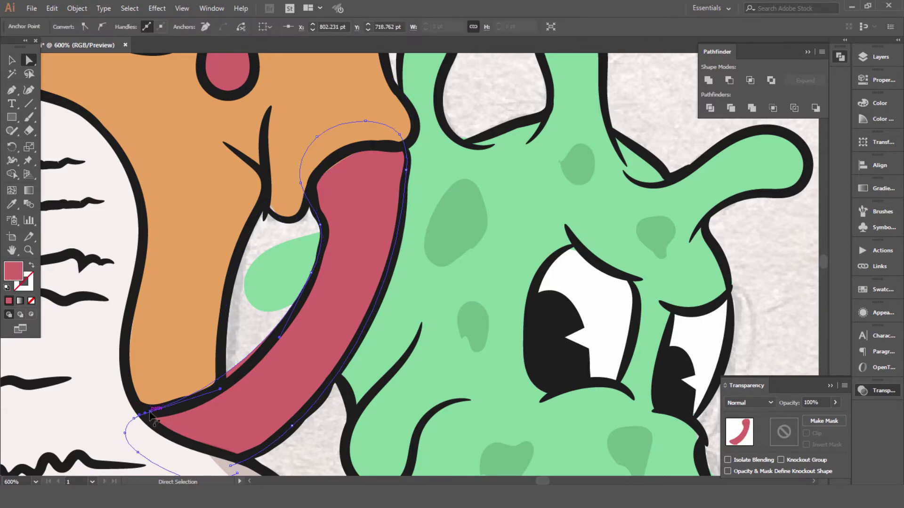
key("ctrl+shift+a")
key("ctrl+0")
Shift the light-green body shape left and erase its lower part.
scroll(430, 272, "up", 2)
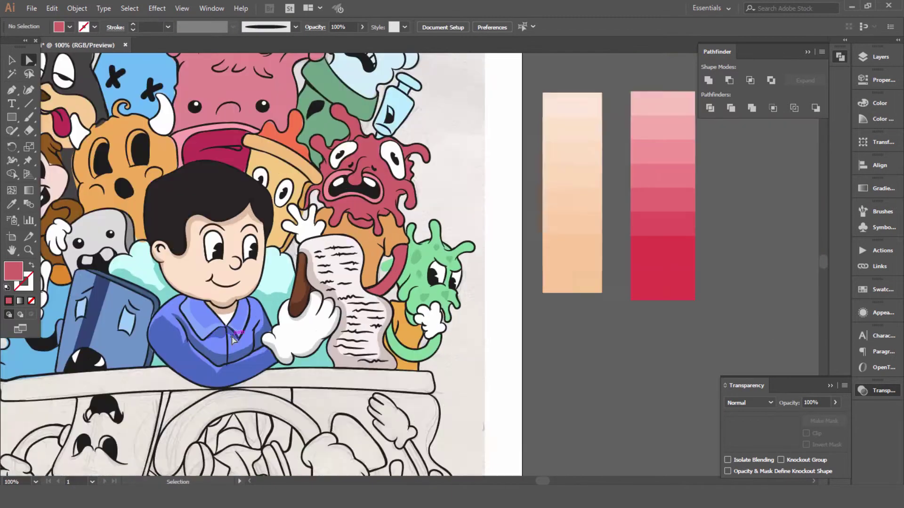
scroll(431, 271, "up", 3)
left_click(366, 267)
left_click_drag(366, 266, 348, 228)
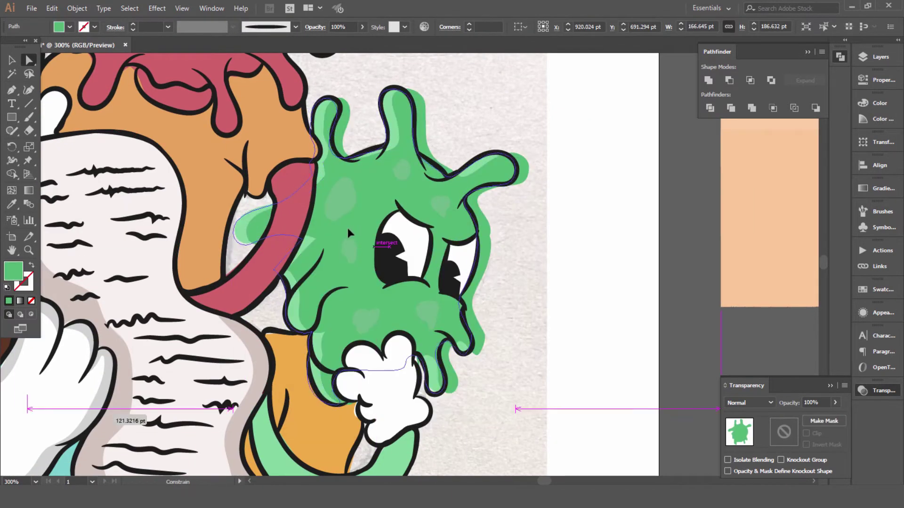
key("shift+e")
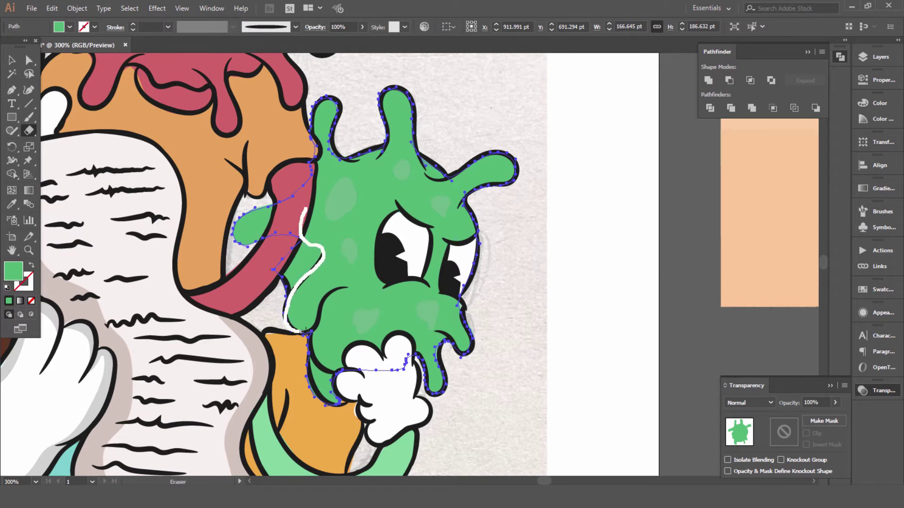
left_click_drag(489, 286, 491, 287)
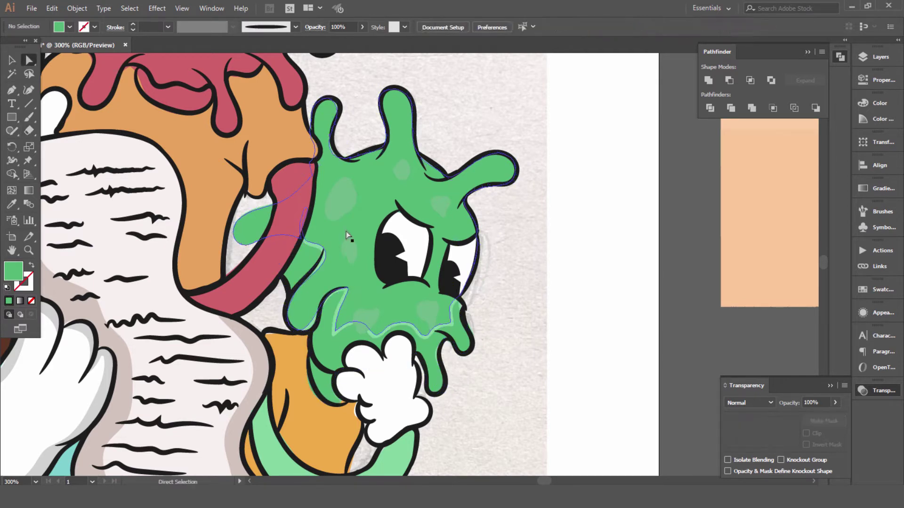
left_click_drag(317, 228, 317, 232)
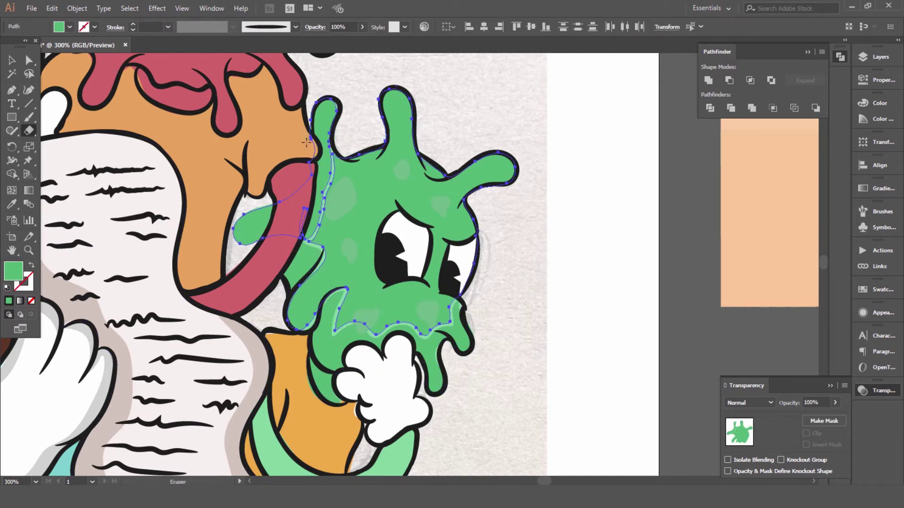
key("ctrl+shift+a")
key("ctrl+minus")
Give the green spots a darker fill colour.
left_click(365, 220, "shift")
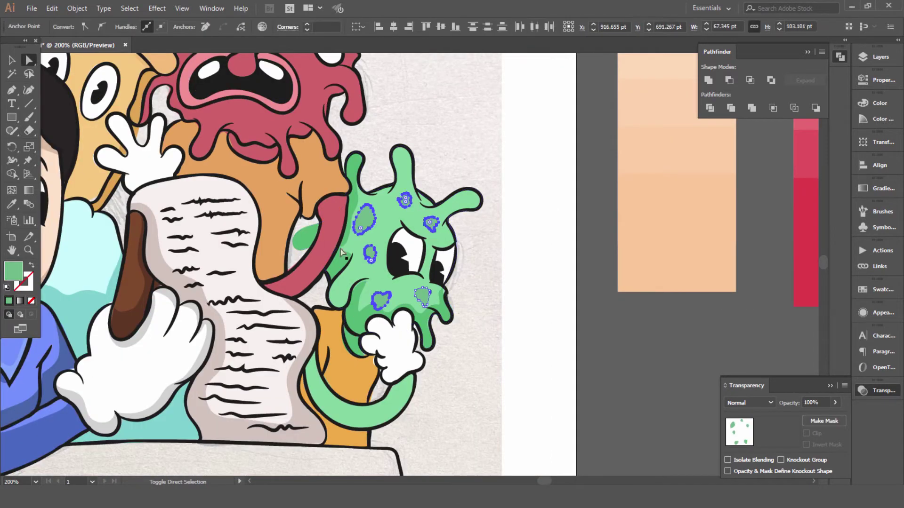
double_click(13, 270)
left_click(571, 254)
key("i")
key("a")
key("ctrl+plus")
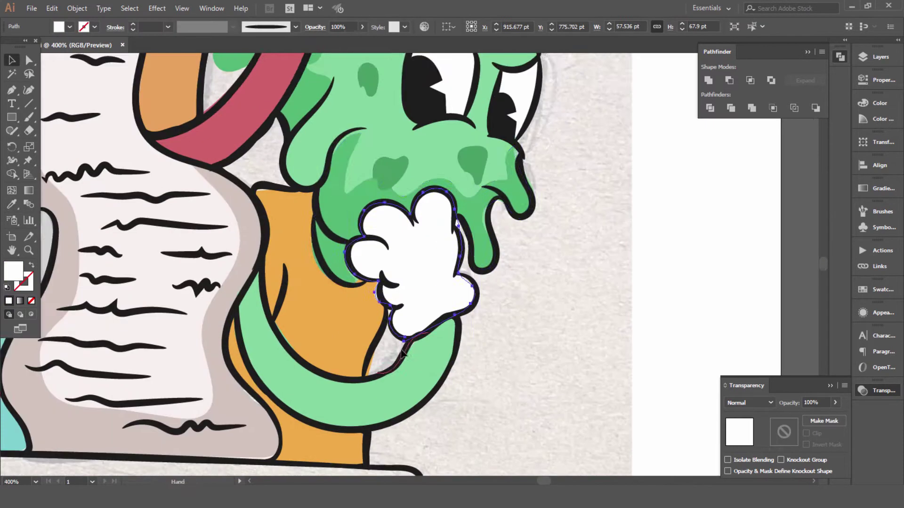
Duplicate the white hand as a brown overlay, split it along the hand's edge, and delete the excess.
left_click(415, 279)
key("ctrl+plus")
left_click_drag(532, 269, 667, 257)
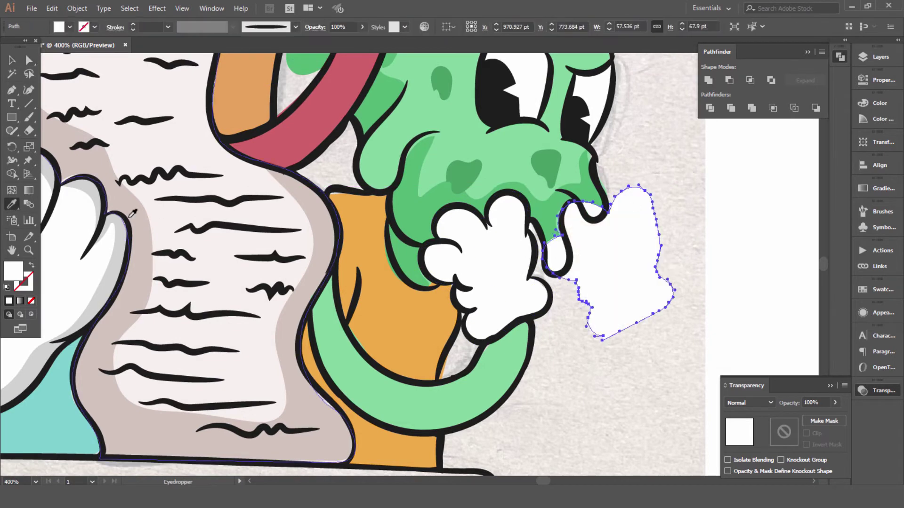
left_click_drag(618, 272, 482, 278)
key("shift+e")
left_click_drag(419, 237, 438, 271)
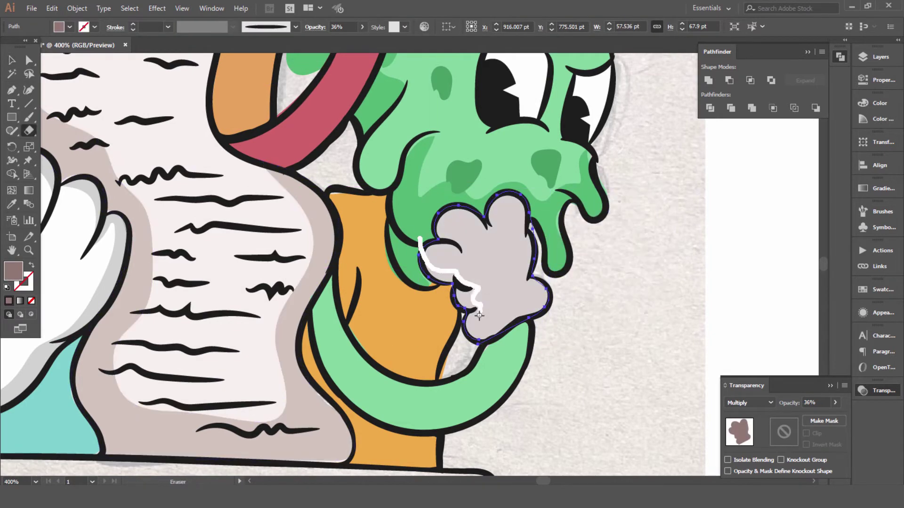
left_click_drag(479, 315, 544, 302)
left_click(28, 60)
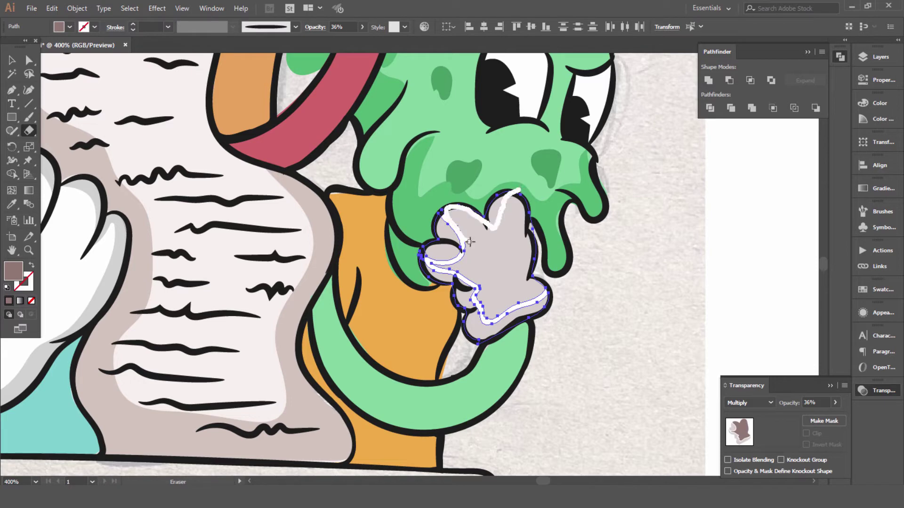
key("Delete")
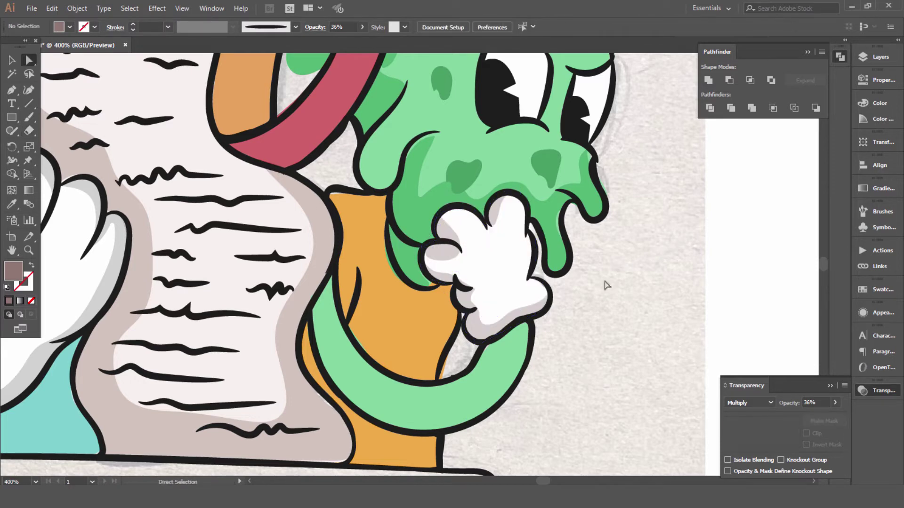
Adjust an anchor point on the green drip outline.
key("a")
scroll(448, 236, "up", 3)
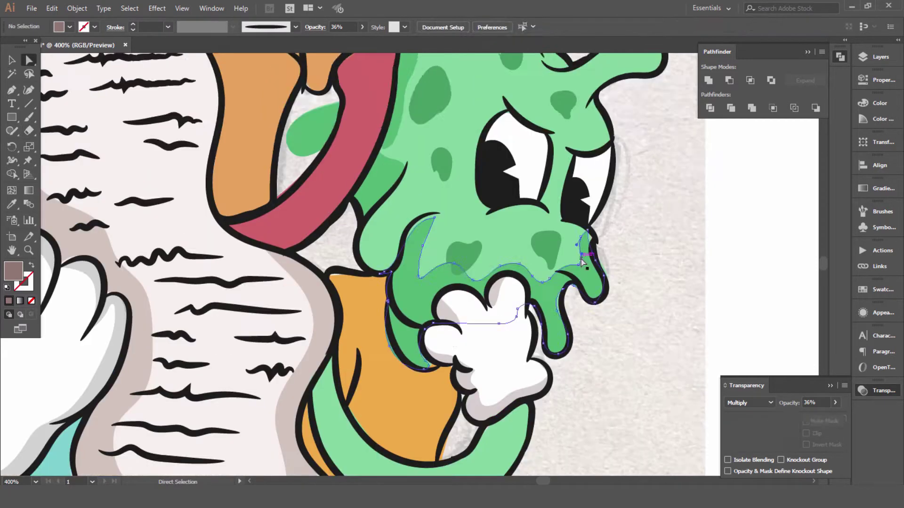
key("ctrl+plus")
left_click_drag(433, 229, 442, 236)
scroll(490, 337, "up", 5)
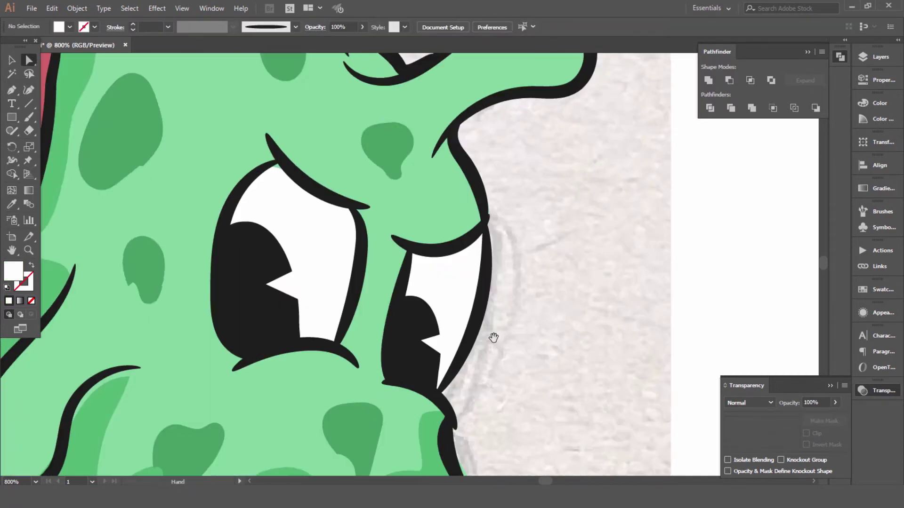
key("ctrl+minus")
scroll(489, 337, "up", 1)
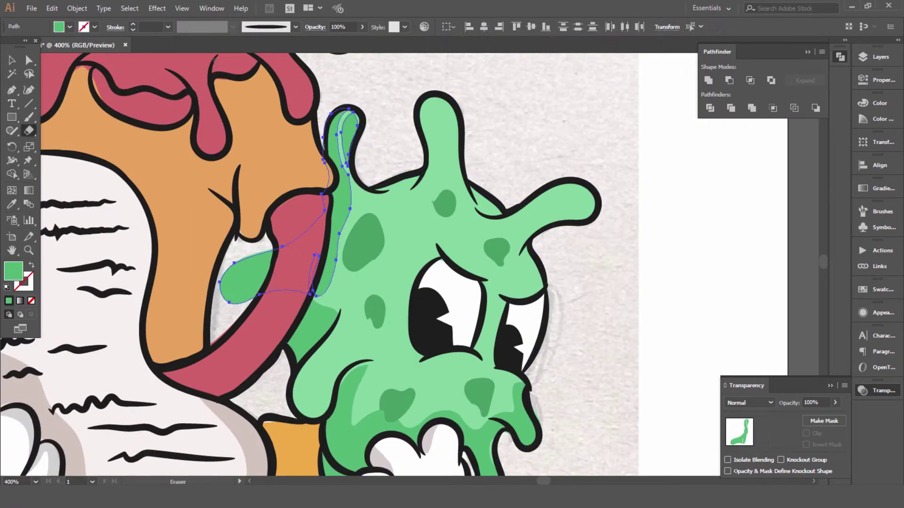
Select the green drip shading path and the green arm shape.
left_click(398, 186)
key("b")
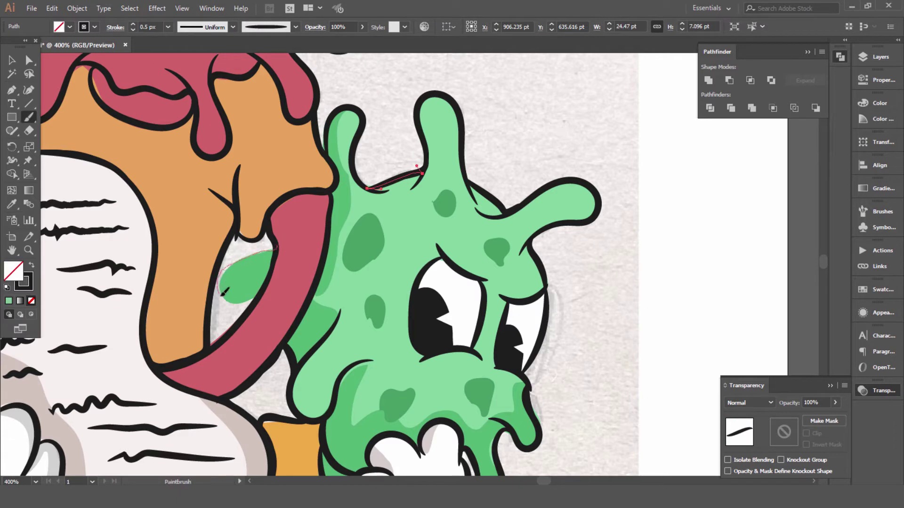
scroll(330, 282, "down", 3)
scroll(330, 282, "down", 3)
key("a")
left_click(365, 288)
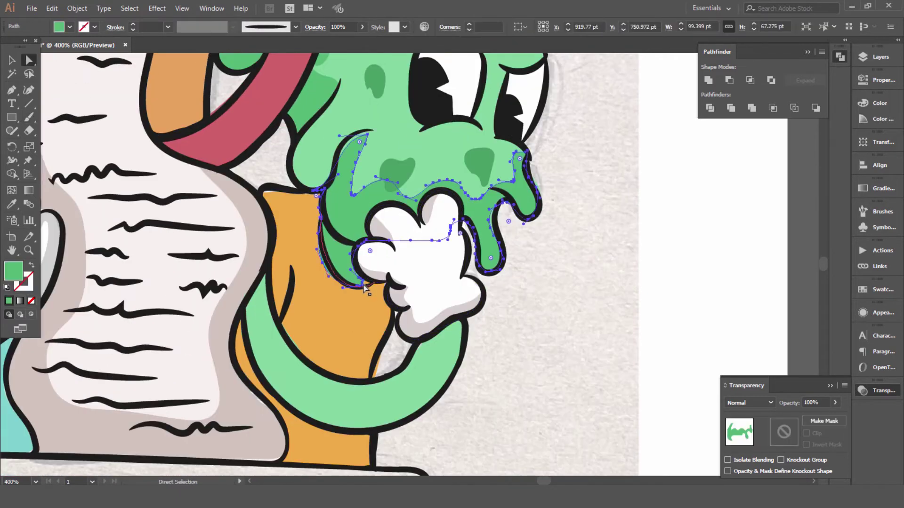
left_click(290, 213)
left_click(300, 352)
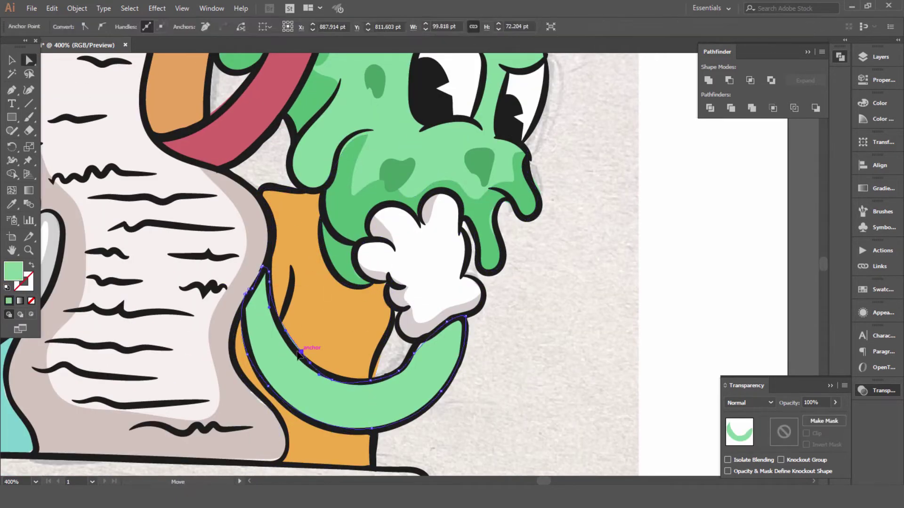
Nudge the green arm into place and cut a highlight strip across it.
key("v")
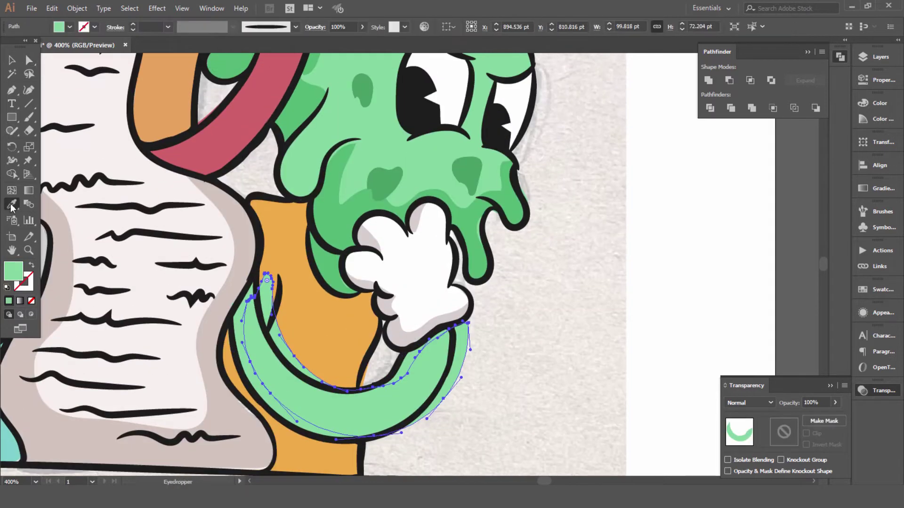
left_click_drag(279, 379, 258, 372)
left_click_drag(397, 396, 400, 393)
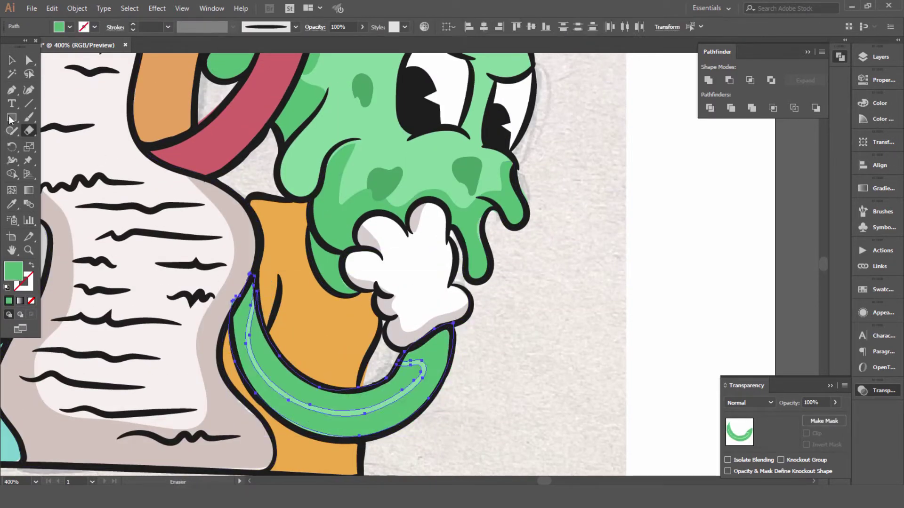
key("a")
scroll(273, 395, "up", 3)
left_click(29, 118)
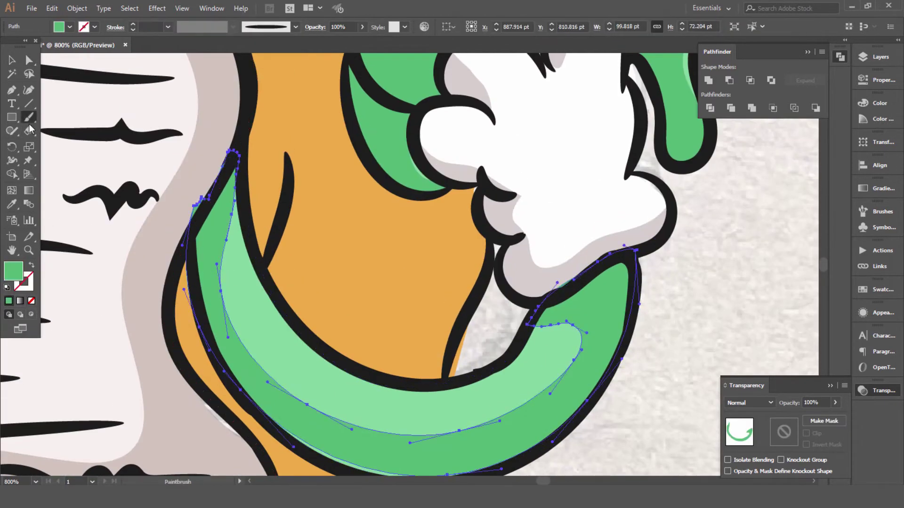
left_click(12, 60)
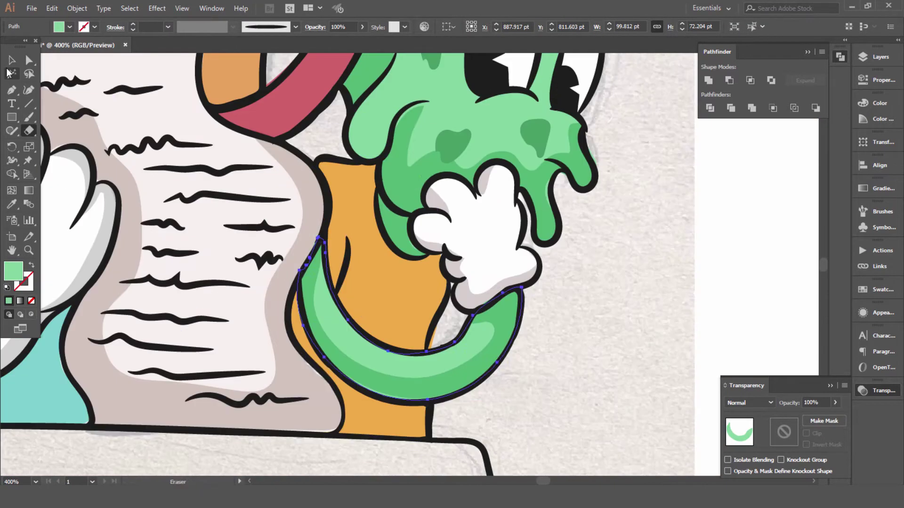
Add a darker orange copy of the body behind the tail, cut along the tail's curve.
key("ctrl+minus")
key("ctrl+minus")
left_click(400, 329)
double_click(14, 271)
left_click(566, 256)
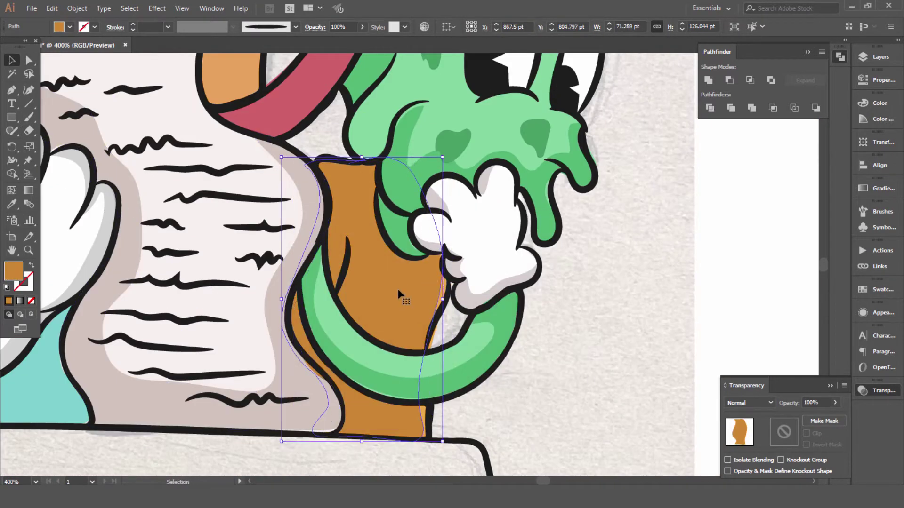
left_click_drag(417, 304, 412, 301)
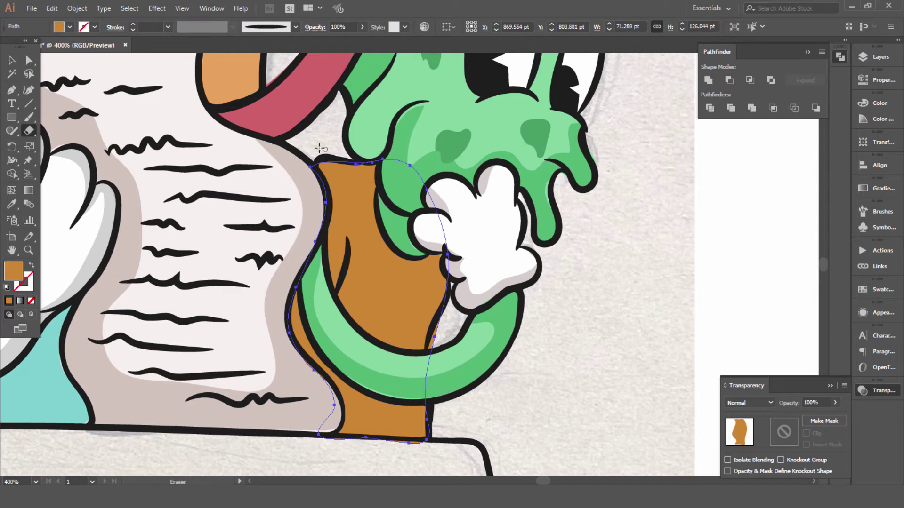
left_click_drag(413, 316, 442, 301)
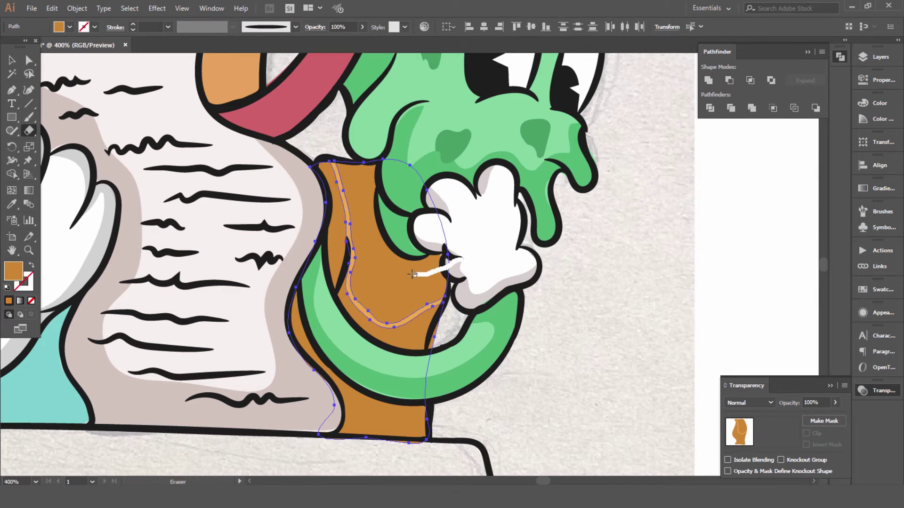
key("a")
left_click(434, 358)
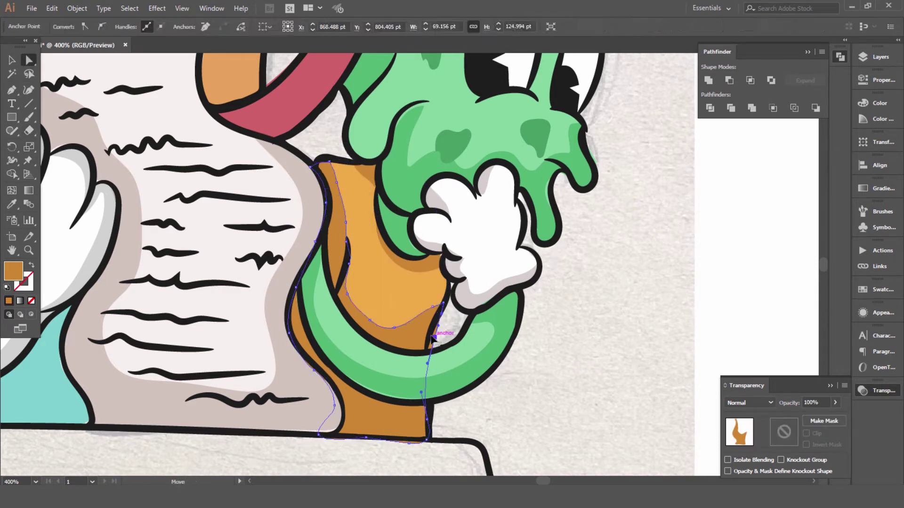
left_click(598, 339)
scroll(491, 319, "down", 4)
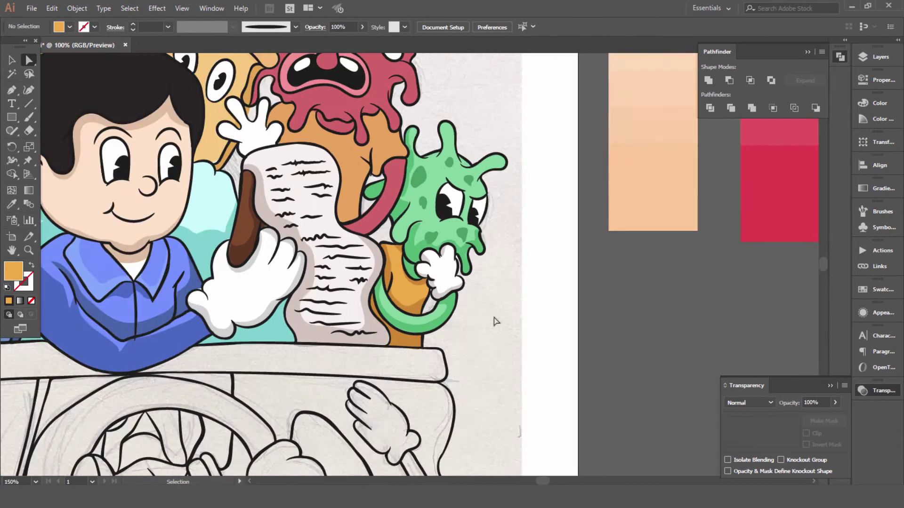
scroll(492, 376, "up", 2)
scroll(491, 377, "up", 2)
Fill the green monster's body copy light mint and cut it to leave an edge highlight.
left_click(423, 292)
double_click(13, 270)
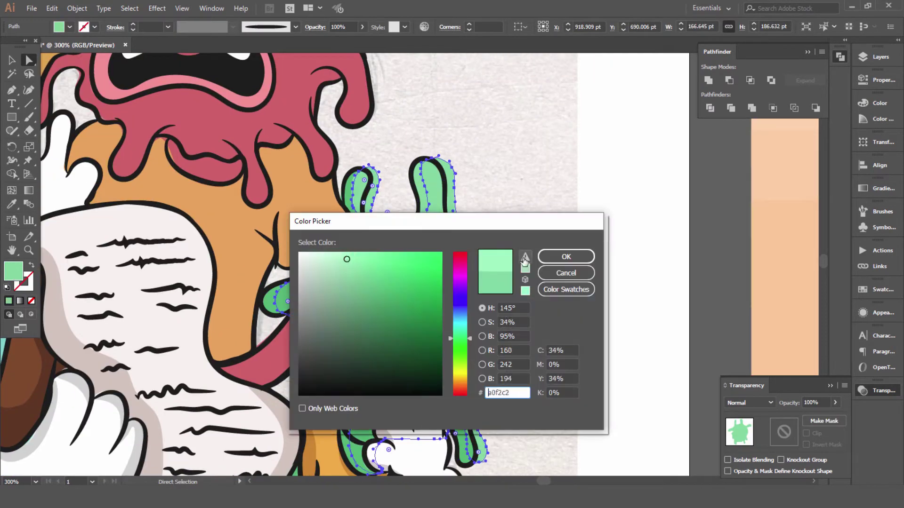
left_click(561, 256)
key("shift+e")
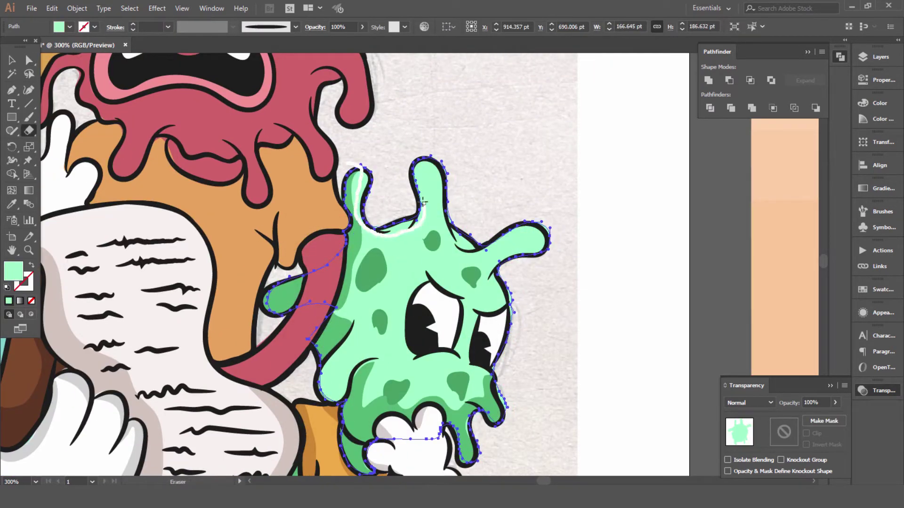
left_click_drag(526, 319, 525, 319)
key("a")
left_click(520, 313)
scroll(520, 313, "down", 3)
scroll(520, 313, "up", 2)
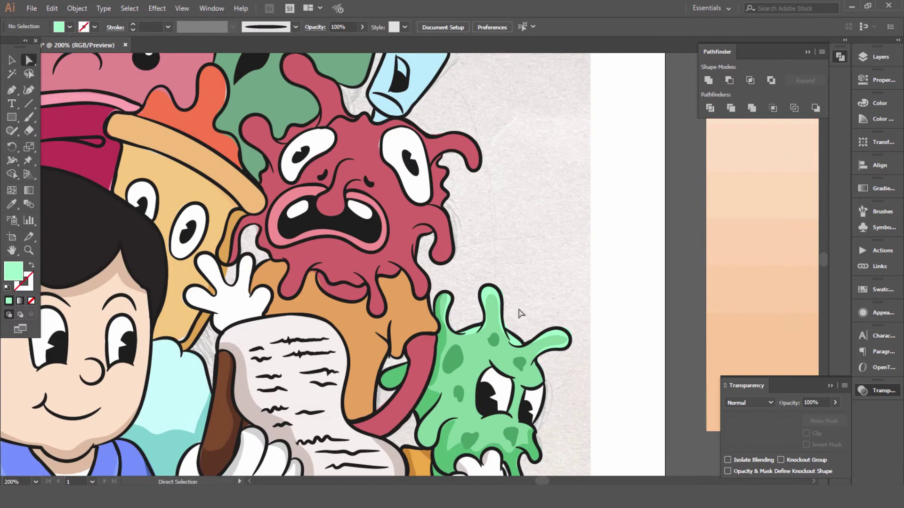
scroll(520, 313, "down", 3)
Select the darker orange copy beneath the red monster.
scroll(482, 328, "up", 2)
left_click(264, 221)
left_click(266, 217)
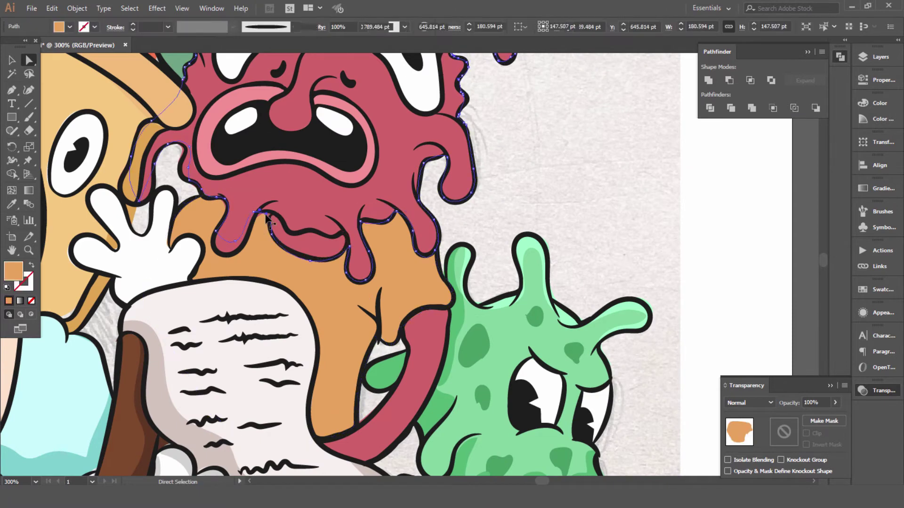
key("shift+e")
key("a")
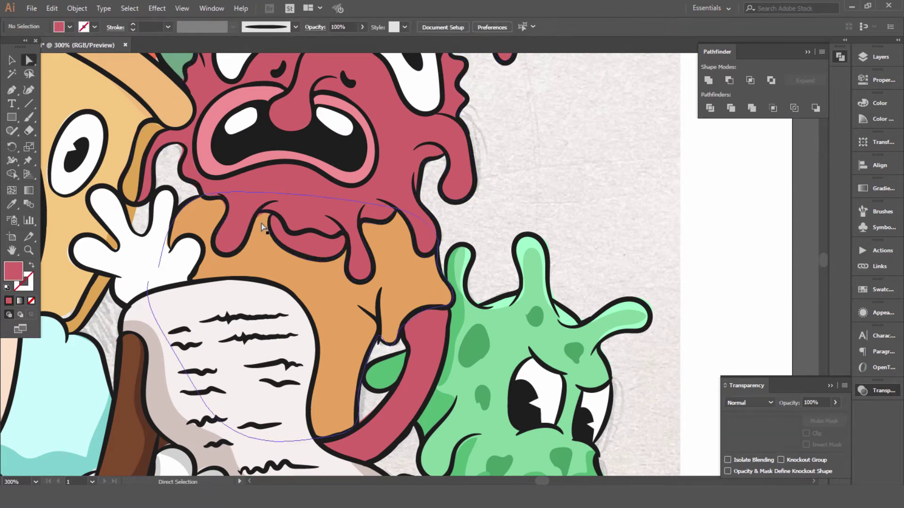
scroll(625, 218, "down", 5)
left_click(451, 242)
scroll(451, 243, "down", 2)
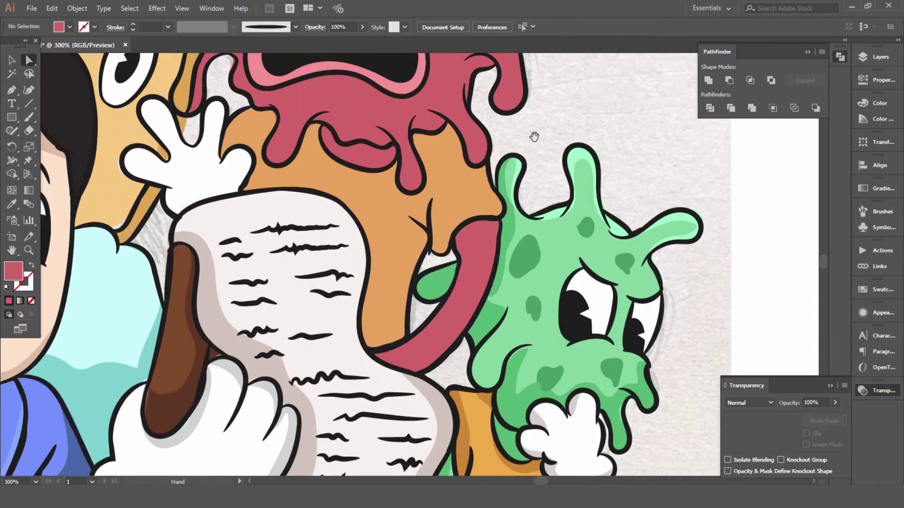
left_click(455, 384)
Cut the darker orange along the red monster's drips and erase the leftover lower-left part.
scroll(88, 167, "up", 2)
key("shift+e")
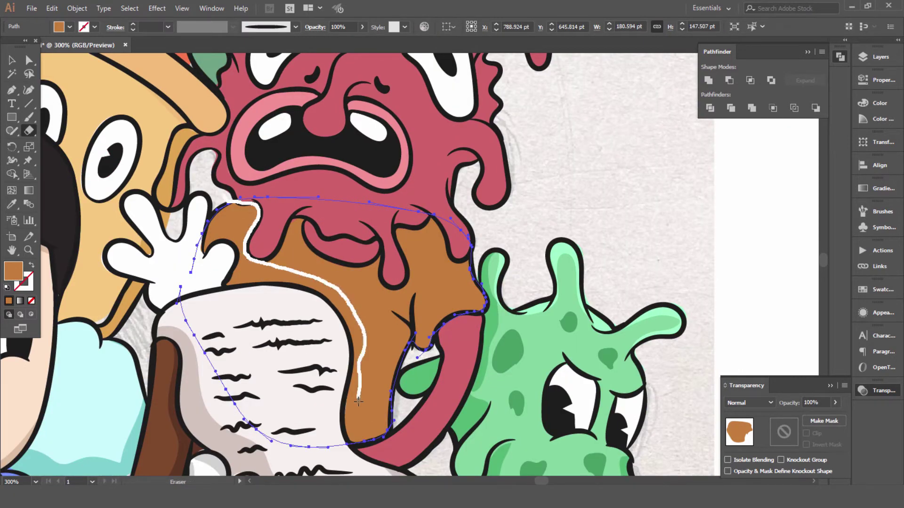
left_click_drag(443, 304, 475, 296)
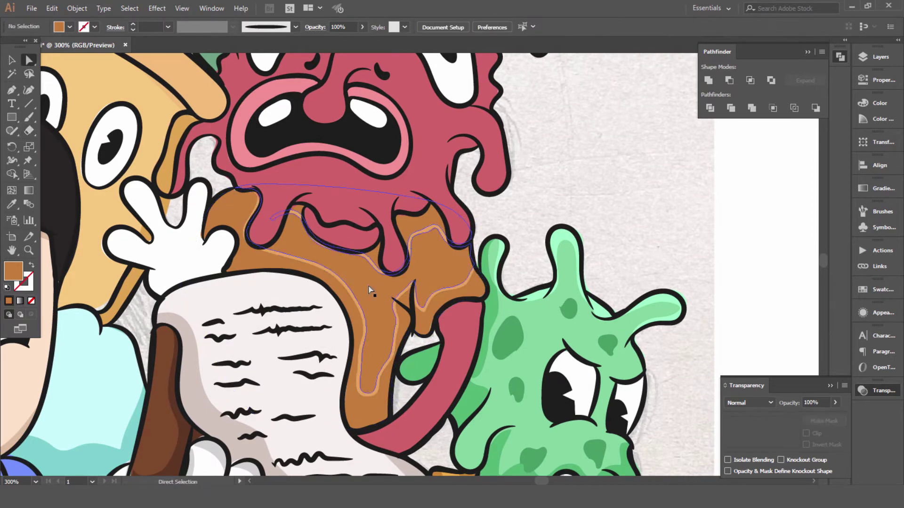
left_click_drag(369, 286, 278, 254)
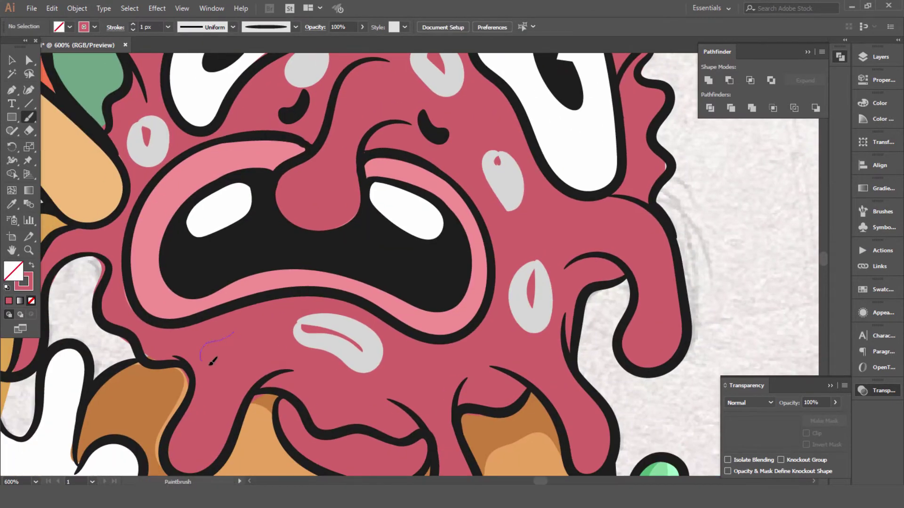
Cut the darker red copy along the monster's left side and near its upper-left tentacle.
left_click(228, 335)
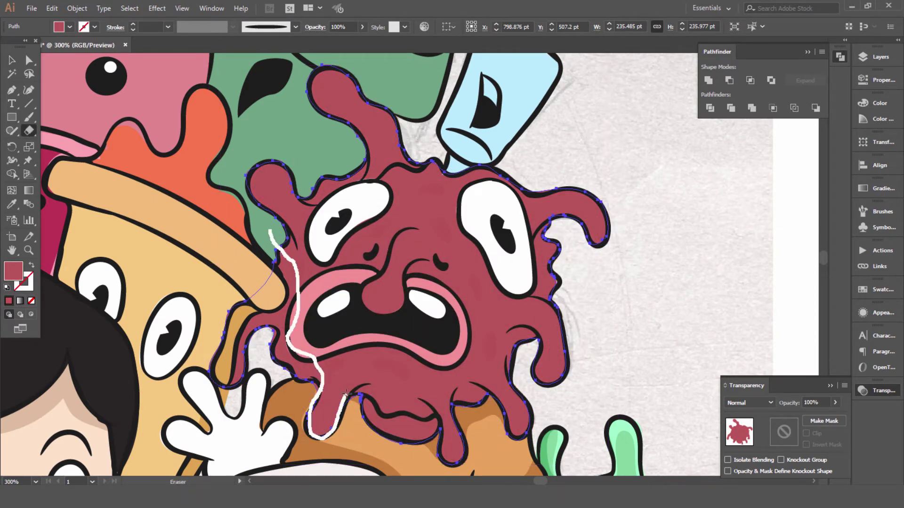
left_click_drag(434, 411, 436, 413)
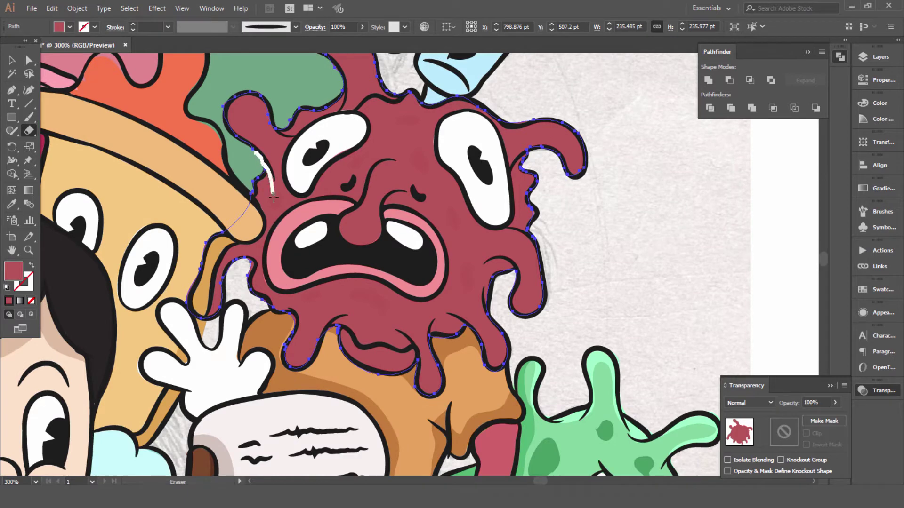
left_click_drag(513, 244, 512, 244)
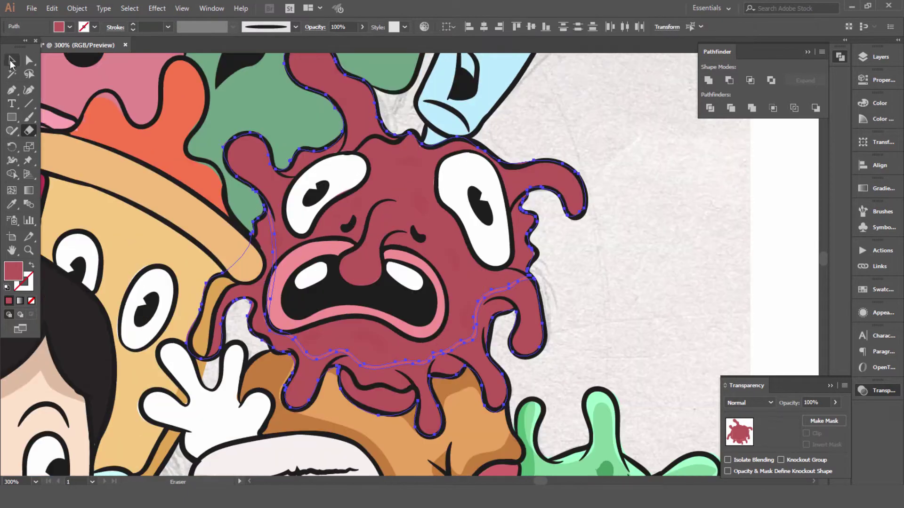
key("a")
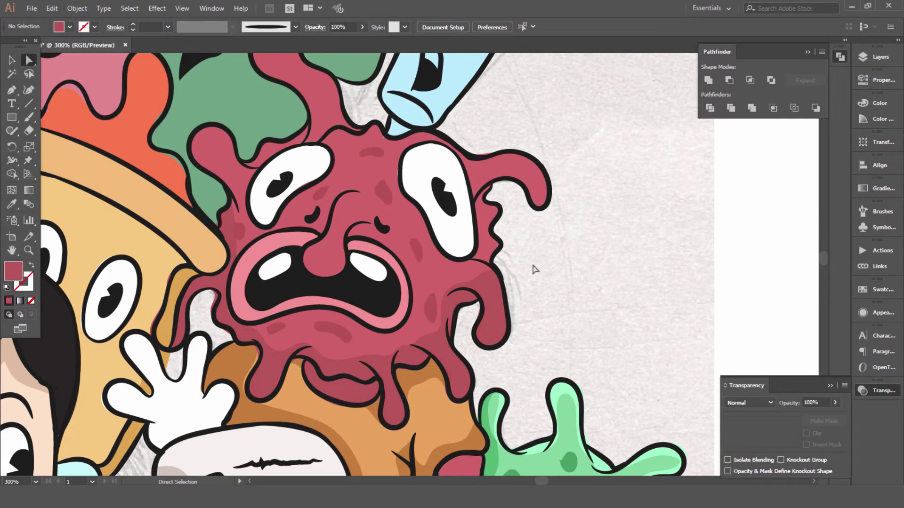
Fill the red monster copy with lighter pink #d86464 and nudge it slightly right.
left_click(491, 263)
double_click(13, 271)
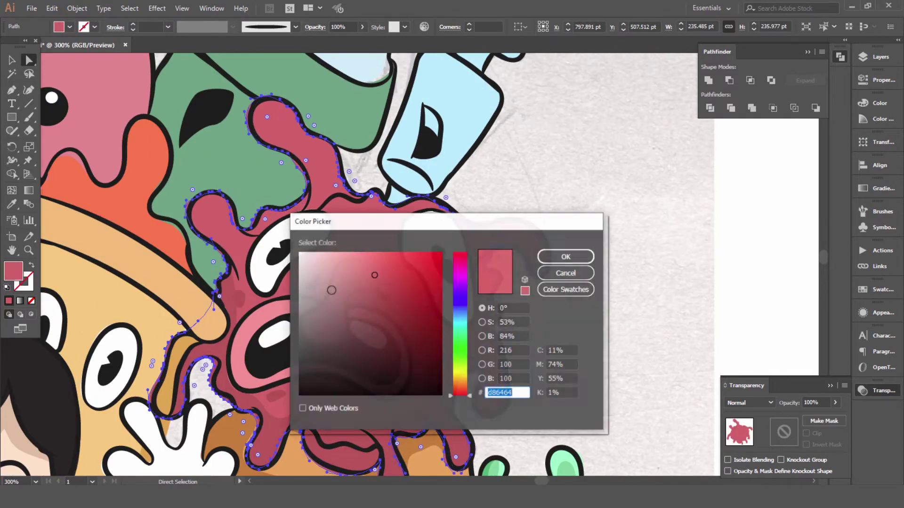
left_click(566, 254)
left_click_drag(311, 145, 315, 145)
key("shift+e")
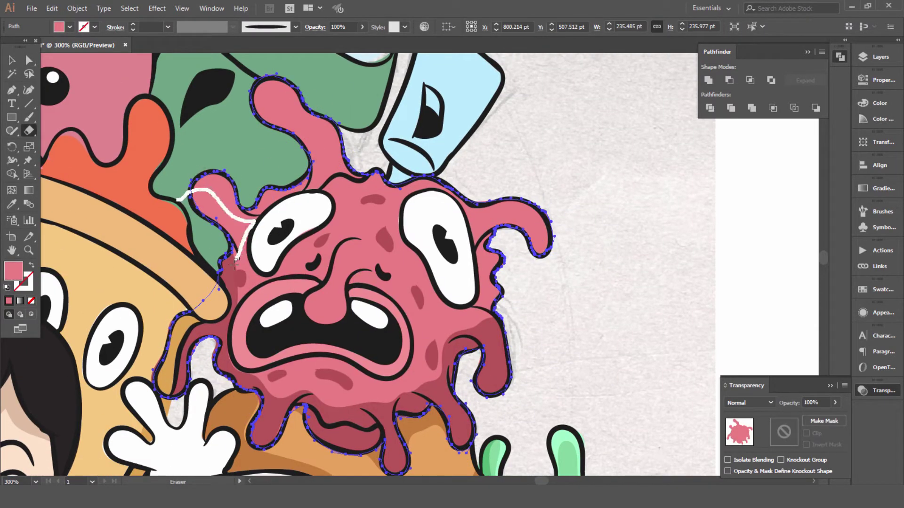
Cut the pink copy around the top-left tentacle, across the head top, and along the right eye.
left_click_drag(234, 265, 234, 266)
scroll(257, 124, "up", 2)
left_click_drag(388, 271, 286, 222)
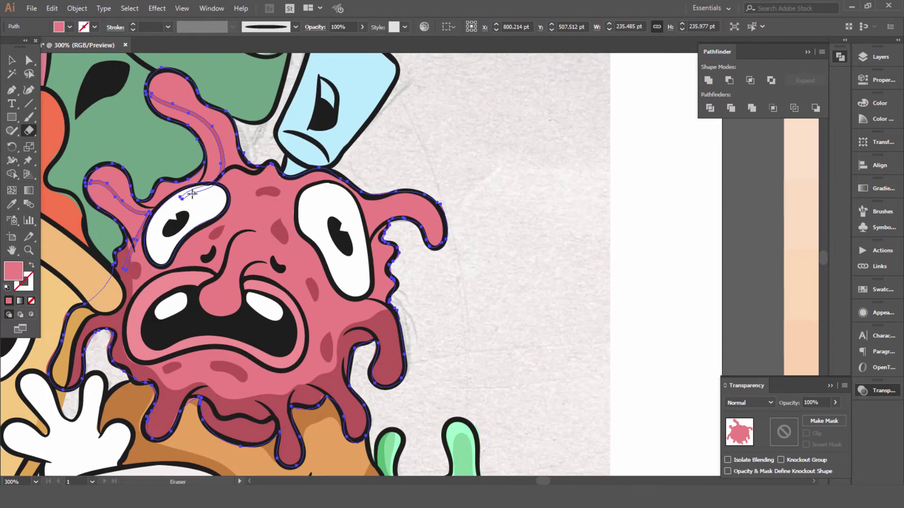
left_click_drag(394, 207, 395, 207)
mouse_move(394, 207)
left_mouse_down()
mouse_move(349, 186)
mouse_move(346, 201)
left_mouse_up()
left_click_drag(90, 265, 151, 226)
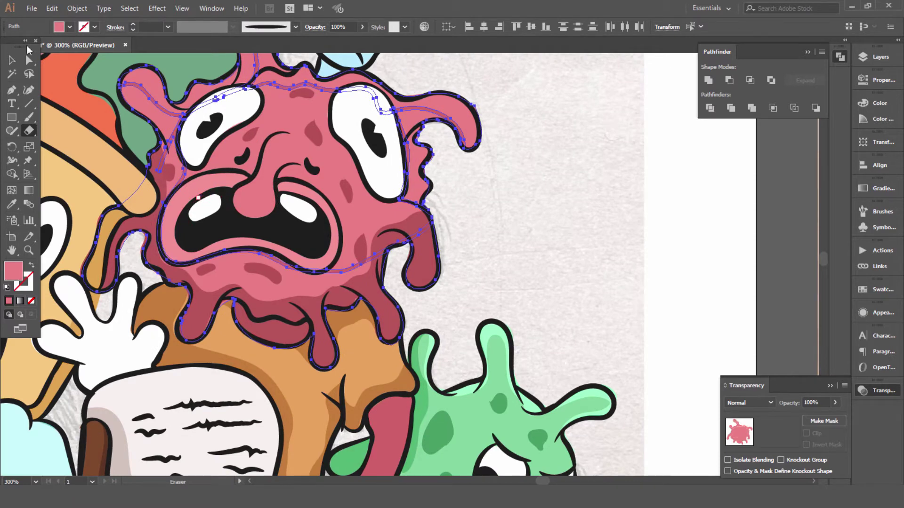
left_click(29, 60)
key("ctrl+shift+a")
scroll(219, 158, "up", 3)
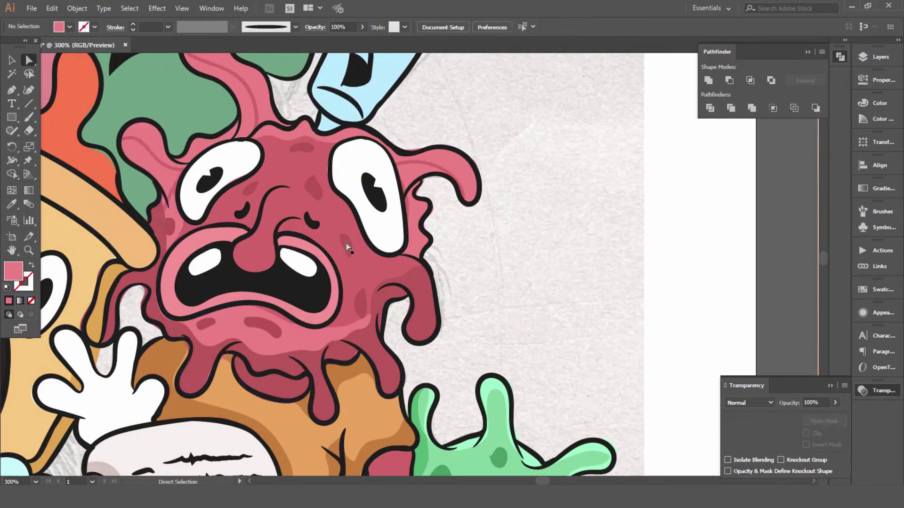
scroll(407, 216, "up", 2)
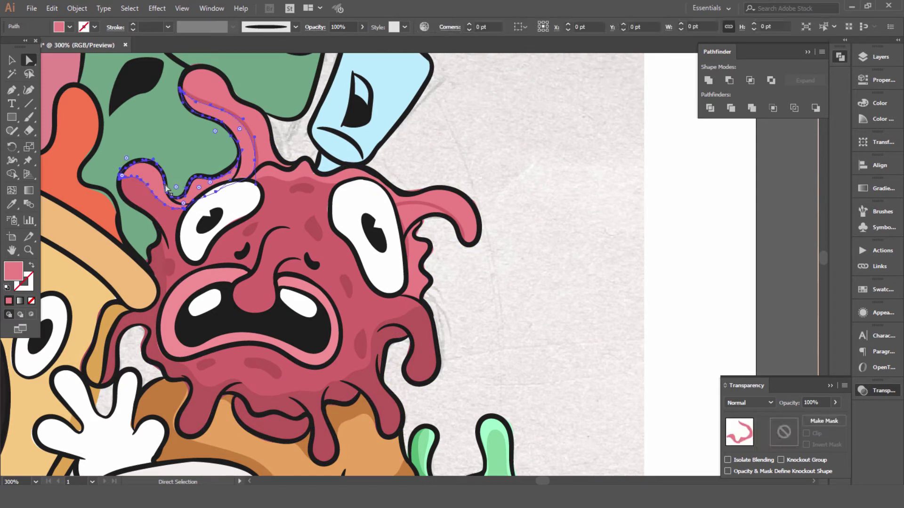
Erase a bit more of the pink tentacle highlight shape.
left_click(269, 184)
left_click(29, 130)
left_click_drag(235, 179, 202, 202)
key("ctrl+shift+a")
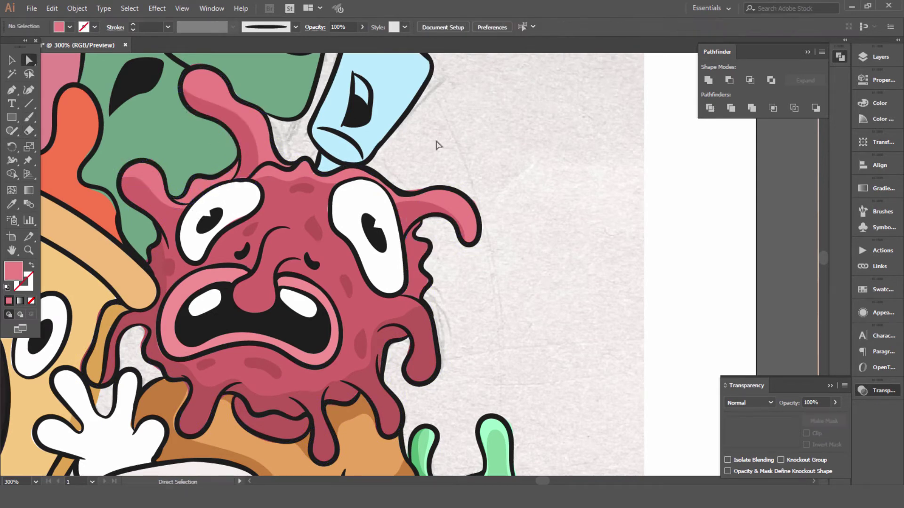
scroll(423, 235, "down", 3)
scroll(473, 133, "up", 2)
Paint a brush line along the red monster's nose and adjust one of its points.
key("b")
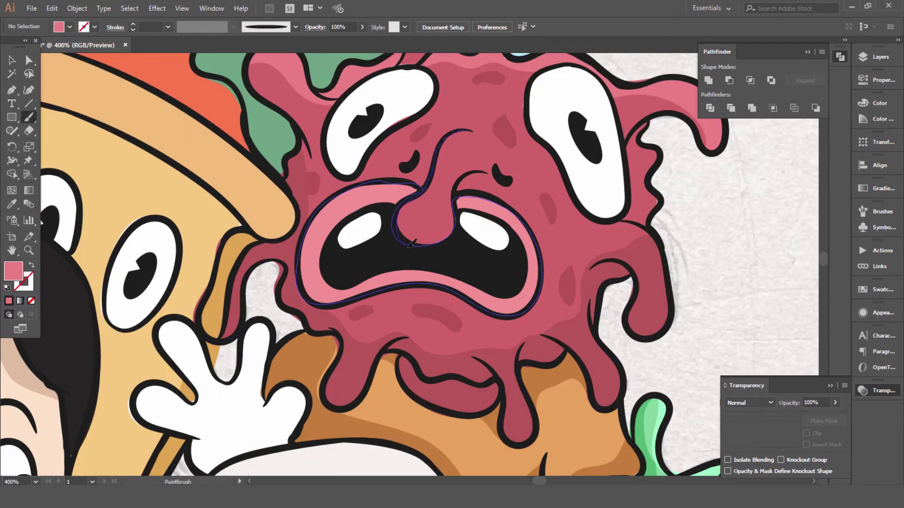
mouse_move(444, 184)
left_mouse_down()
mouse_move(468, 130)
mouse_move(270, 186)
left_mouse_up()
key("a")
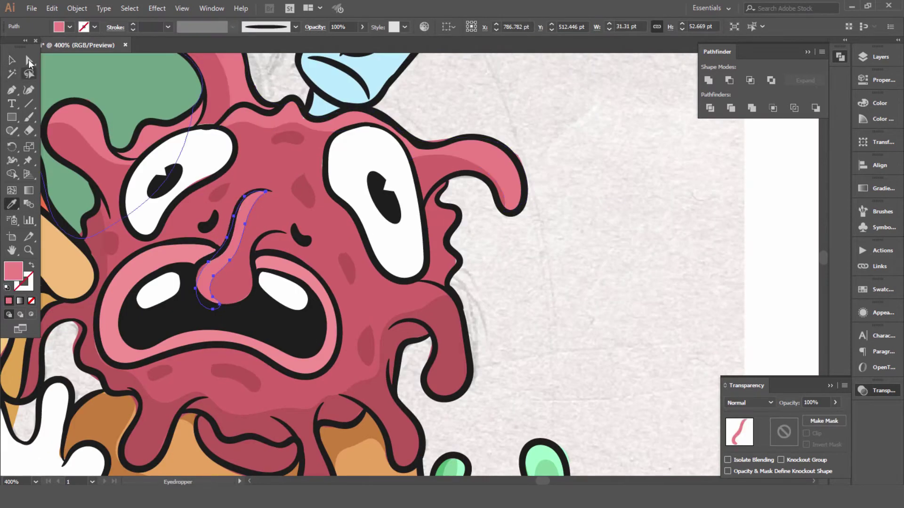
left_click_drag(204, 267, 202, 267)
Erase part of the red monster's right tentacle from its body shape.
scroll(563, 253, "down", 5)
scroll(385, 272, "up", 4)
left_click(385, 272)
key("shift+e")
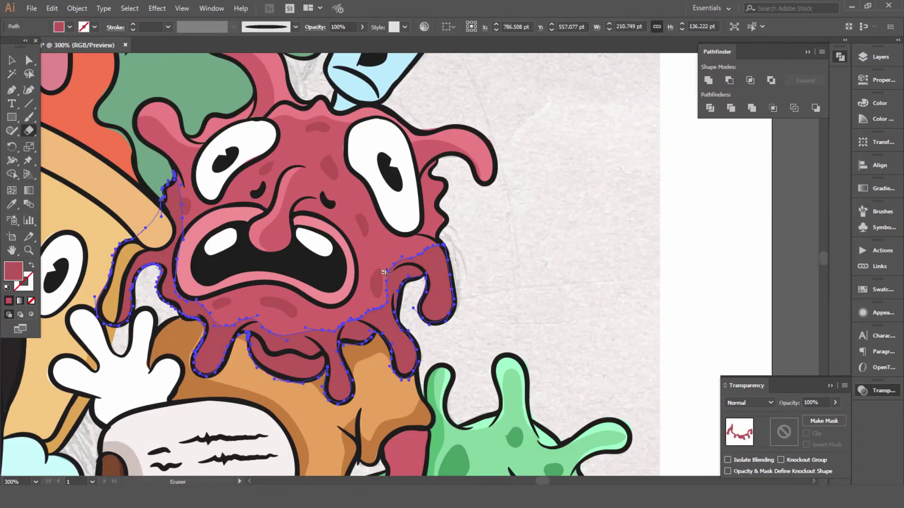
left_click_drag(444, 282, 445, 284)
key("ctrl+shift+a")
key("a")
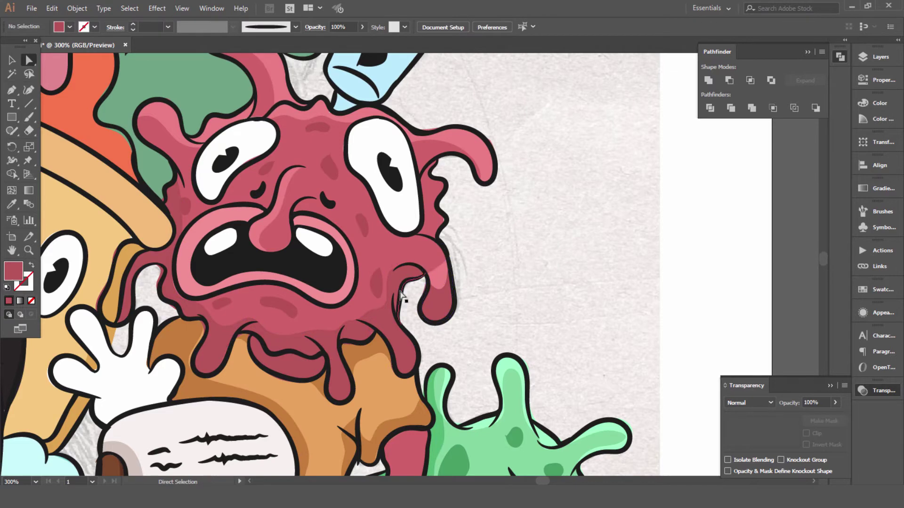
Trim the pink shading along the monster's drips with the Eraser.
left_click(401, 295)
scroll(401, 295, "down", 3)
key("shift+e")
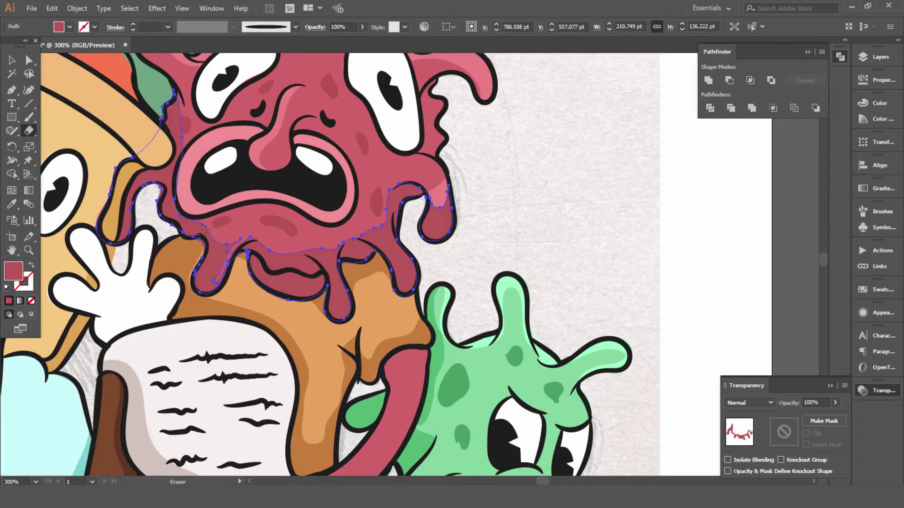
left_click_drag(218, 300, 216, 304)
key("a")
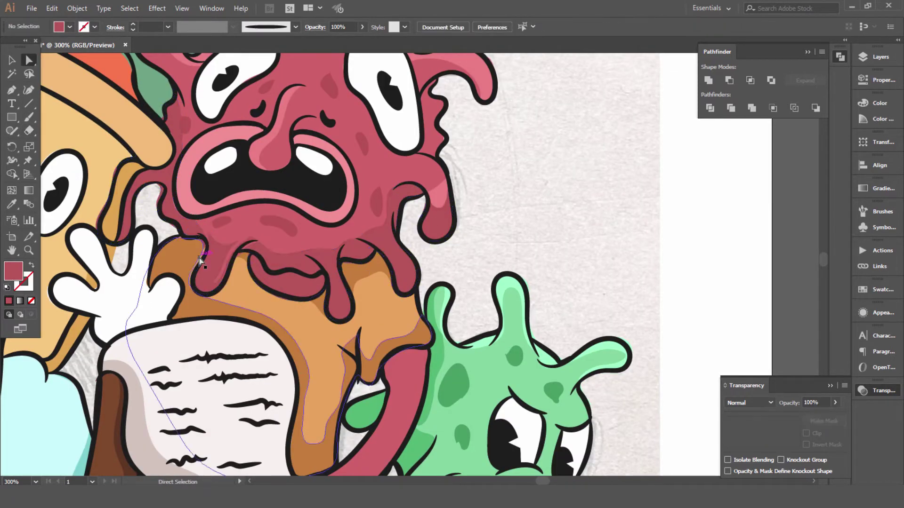
Select the brown shadow and small pink drip shapes on the body.
left_click(199, 258)
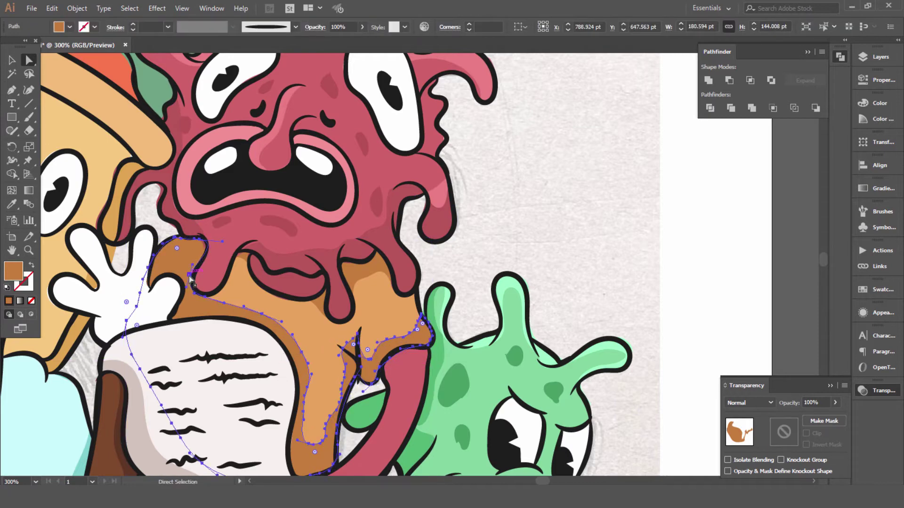
left_click(534, 272)
scroll(534, 272, "up", 2)
left_click(436, 251)
scroll(542, 273, "up", 2)
Fill the shape on the monster's top tendril with light pink.
left_click(438, 270)
key("ctrl+minus")
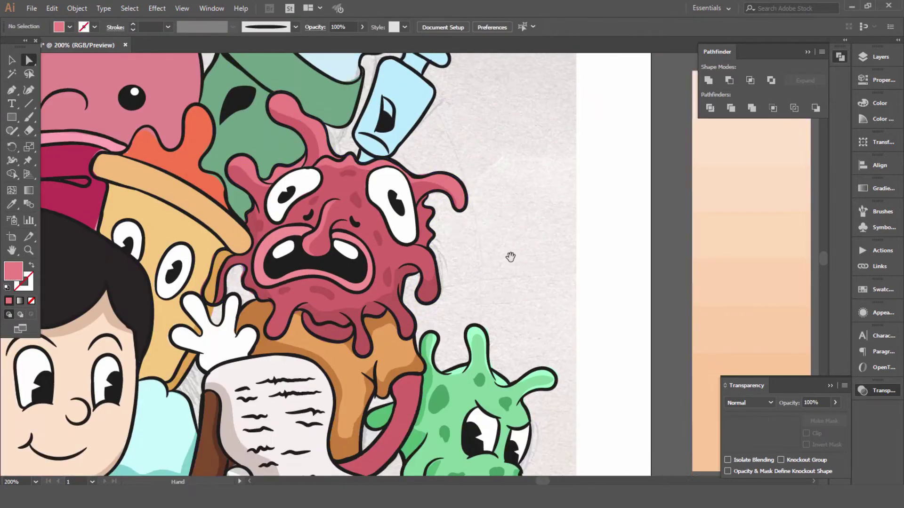
scroll(508, 256, "up", 3)
left_click(282, 170)
double_click(13, 270)
left_click(591, 256)
Erase the light pink tendril shape down to a highlight and recheck its fill.
key("shift+e")
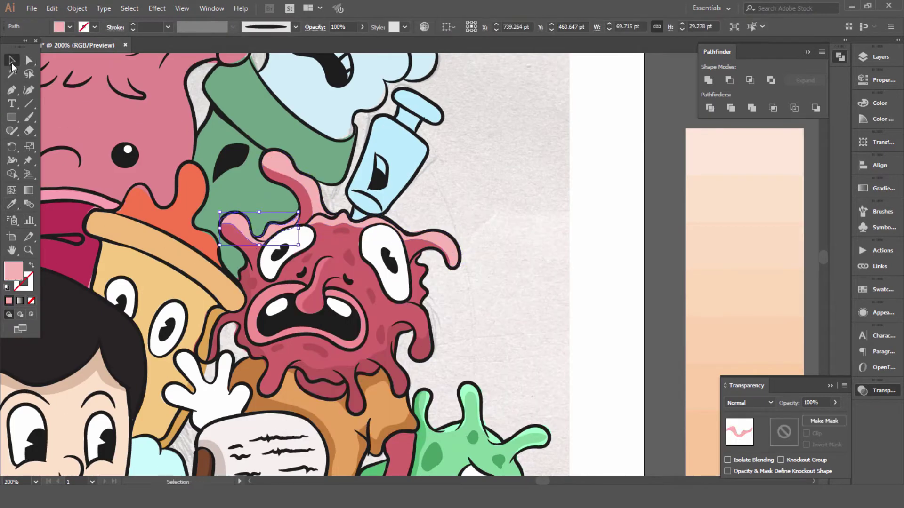
left_click_drag(318, 206, 325, 214)
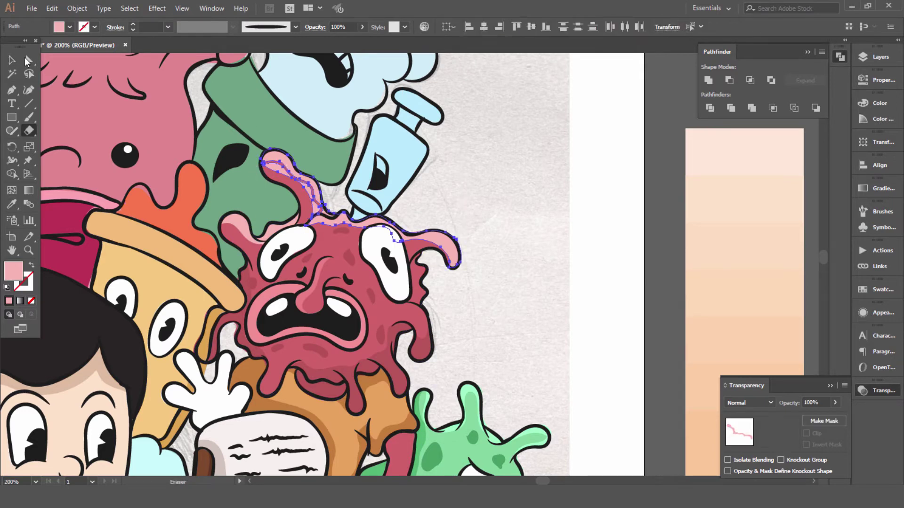
key("a")
left_click(284, 173)
double_click(13, 270)
key("Return")
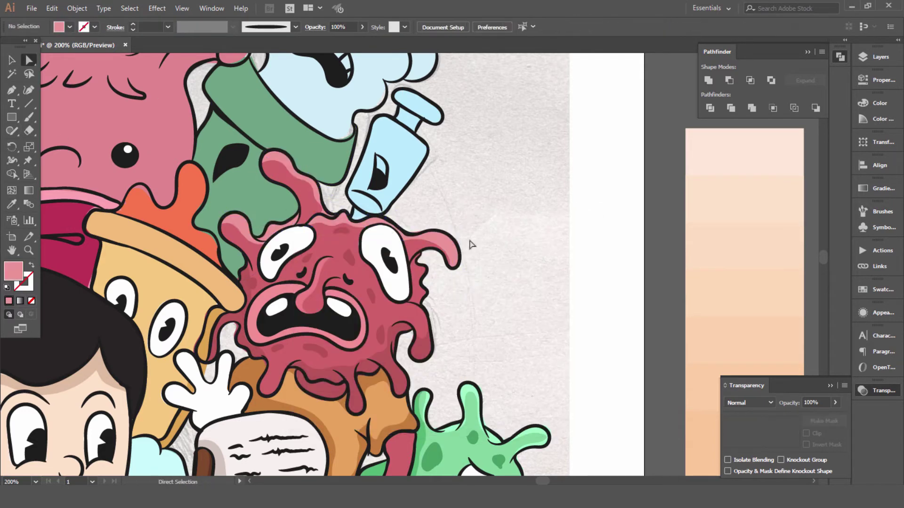
scroll(468, 242, "up", 1)
left_click(241, 276)
left_click_drag(241, 276, 241, 279)
Fill the right eye light grey and erase it down to a crescent.
scroll(241, 280, "down", 2)
left_click(357, 226)
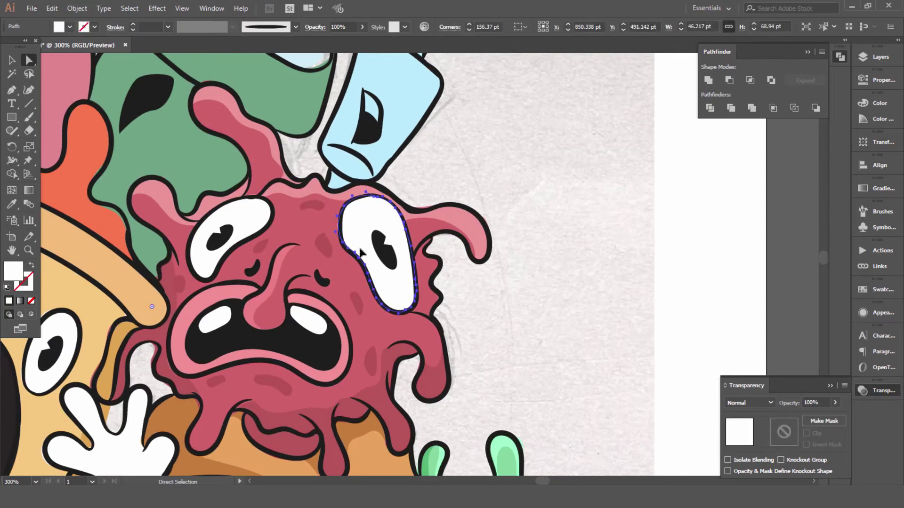
double_click(13, 271)
key("Return")
key("shift+e")
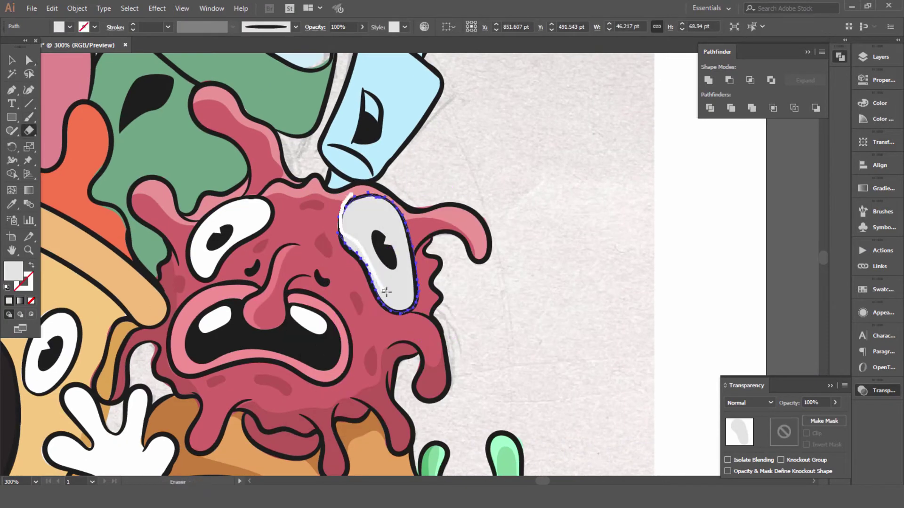
left_click_drag(400, 282, 372, 207)
Eyedrop the grey onto the left eye and erase it to a matching crescent.
left_click(231, 221, "ctrl")
key("i")
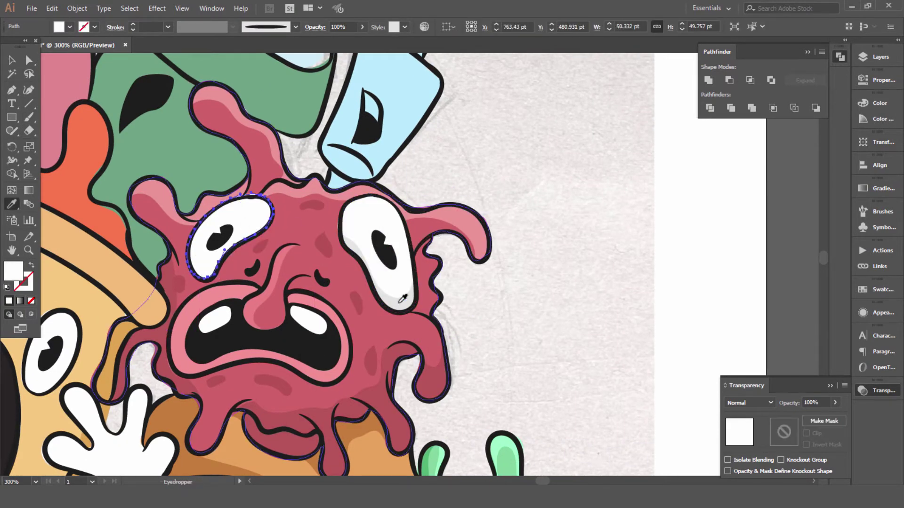
left_click(400, 302)
key("shift+e")
left_click_drag(214, 251, 257, 207)
key("ctrl+shift+a")
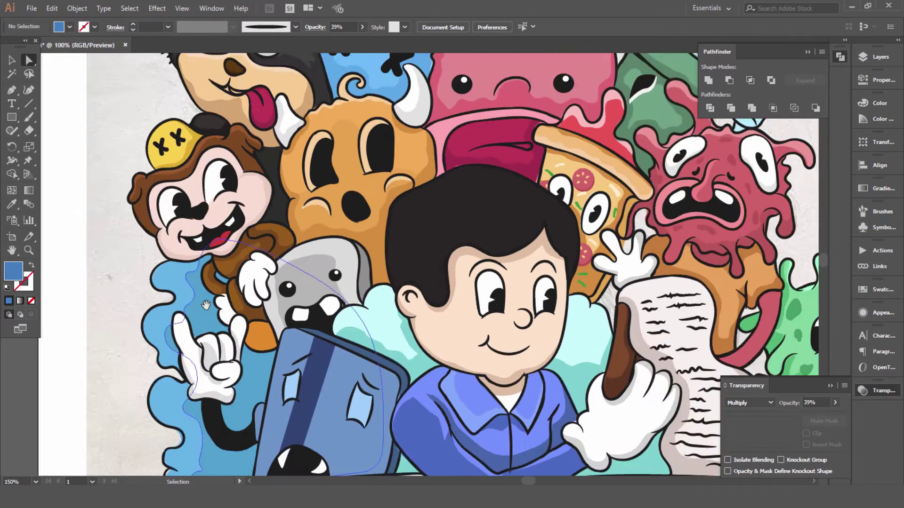
Clear the selection and set the Paintbrush stroke to 0.25 px.
scroll(398, 229, "up", 5)
left_click(29, 118)
key("v")
key("ctrl+shift+a")
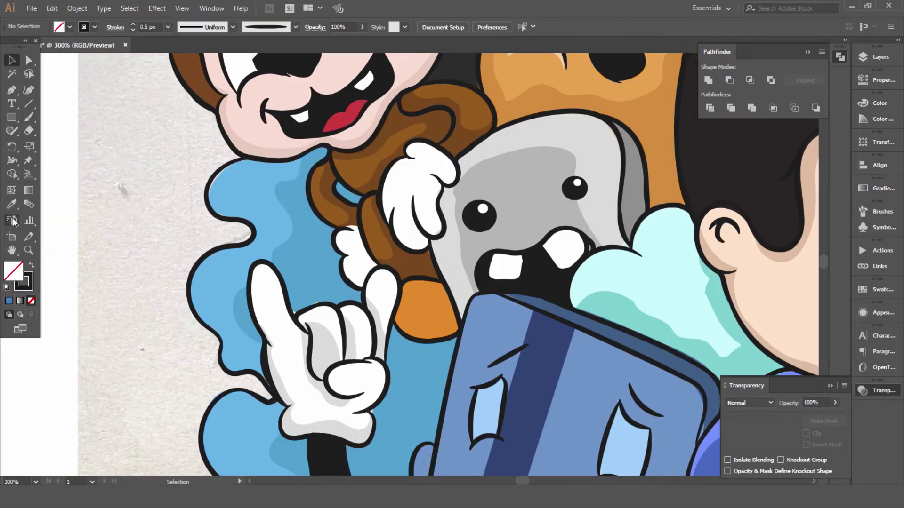
left_click(133, 29)
key("b")
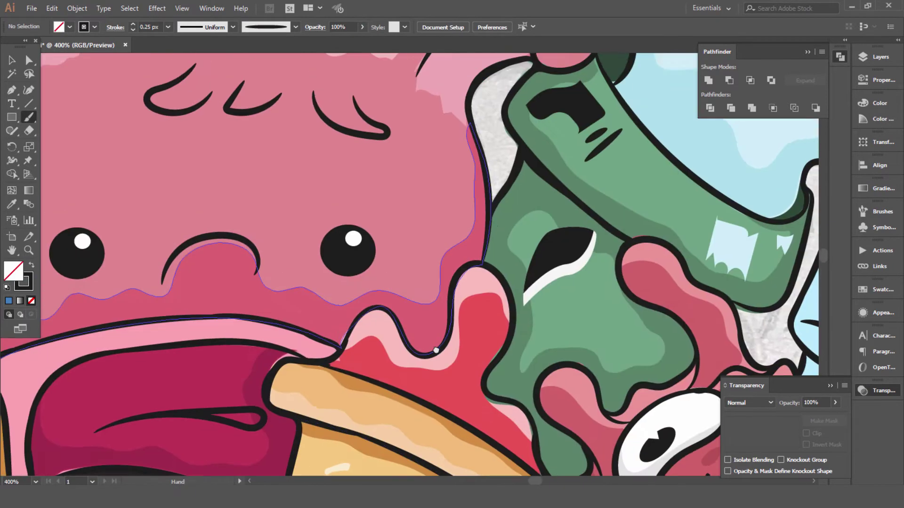
Paint a thin detail line on the cat's ear, undoing the last stroke.
mouse_move(60, 117)
left_mouse_down()
mouse_move(315, 365)
mouse_move(273, 187)
left_mouse_up()
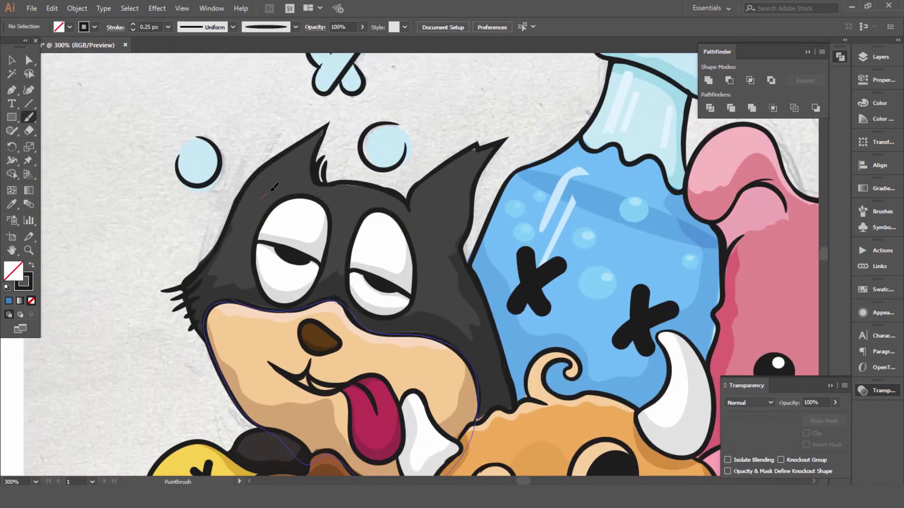
scroll(411, 213, "down", 3)
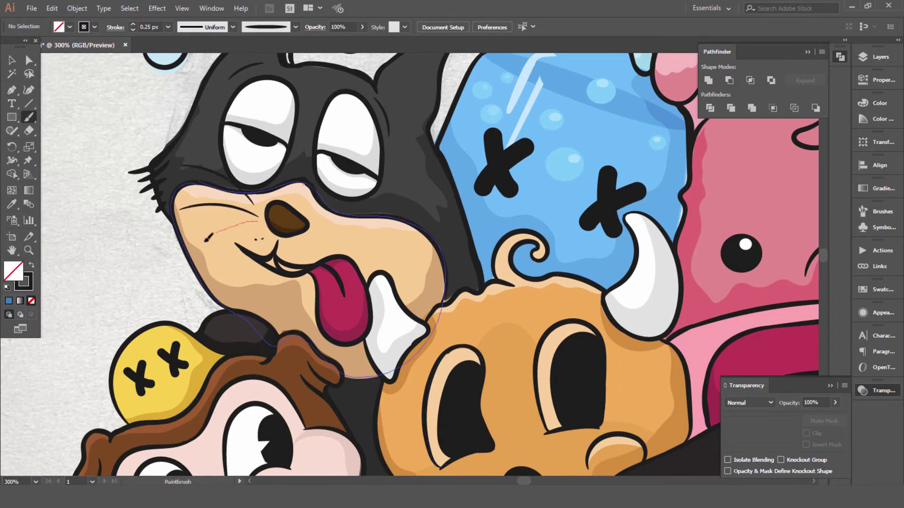
scroll(326, 232, "up", 2, "alt")
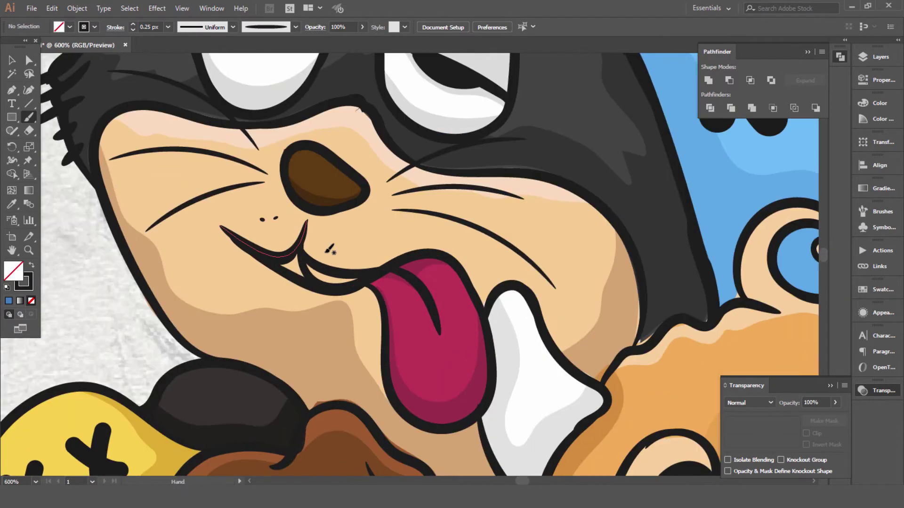
left_click_drag(319, 204, 492, 203)
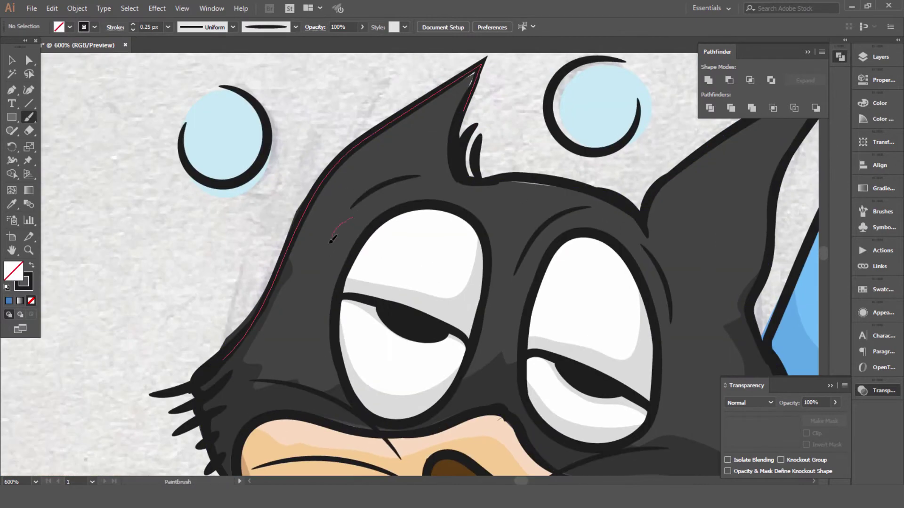
scroll(400, 184, "right", 10)
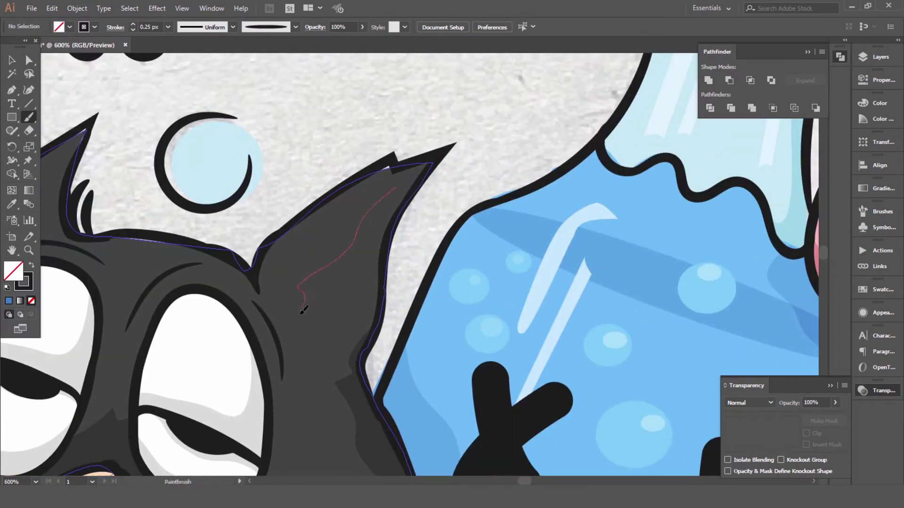
scroll(360, 292, "left", 3)
left_click_drag(379, 361, 380, 362)
scroll(379, 361, "down", 3)
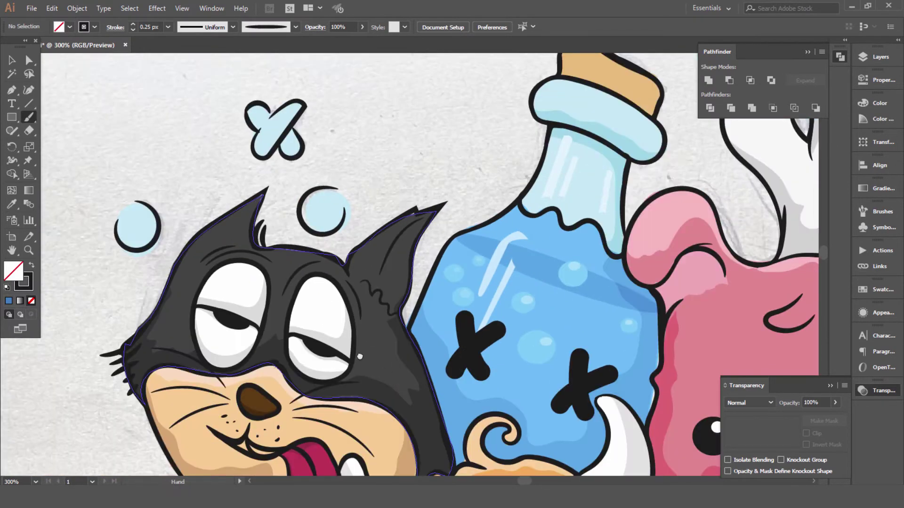
scroll(368, 272, "up", 2)
scroll(368, 272, "up", 1)
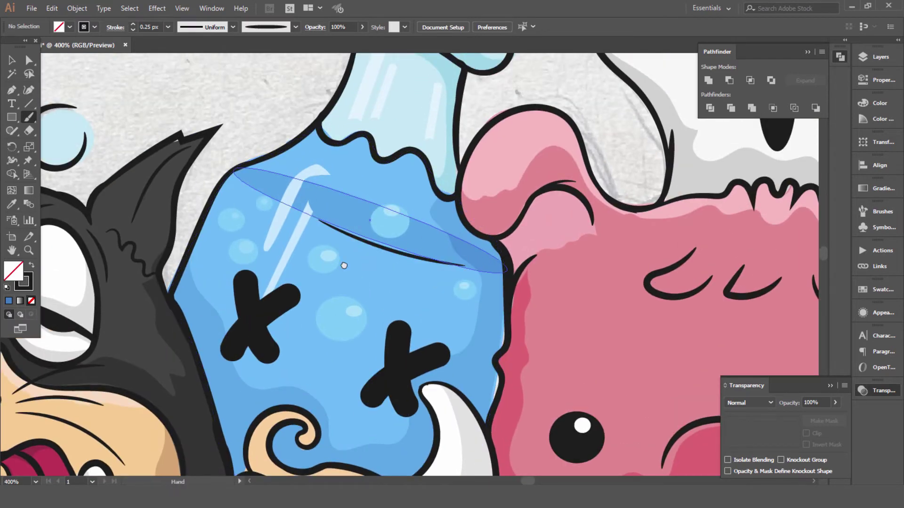
scroll(344, 266, "down", 3)
scroll(387, 262, "right", 5)
scroll(292, 244, "up", 1)
scroll(292, 244, "up", 2)
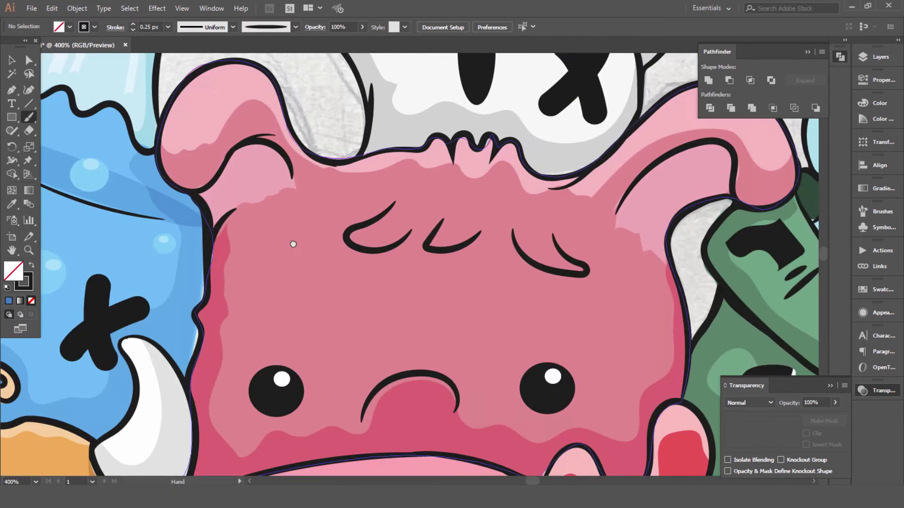
scroll(293, 244, "down", 3)
scroll(298, 272, "down", 3)
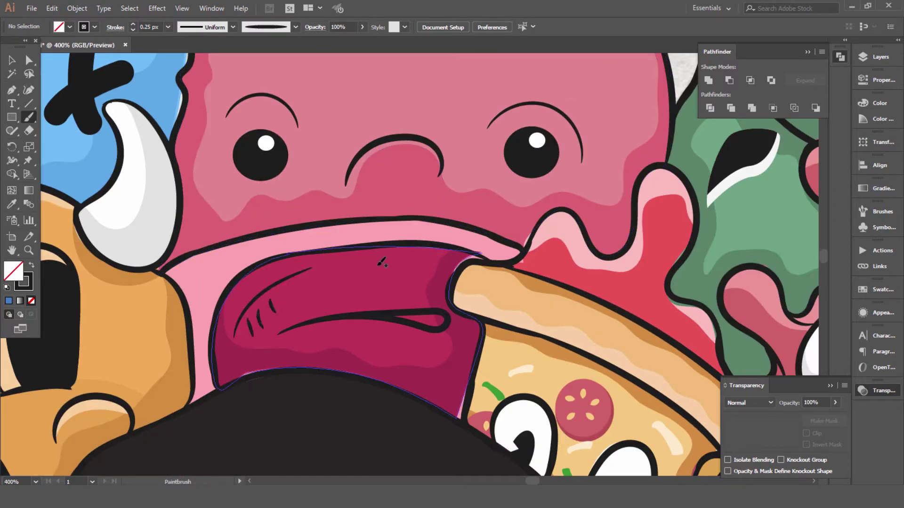
scroll(456, 380, "down", 3)
scroll(436, 350, "right", 3)
scroll(436, 351, "up", 3)
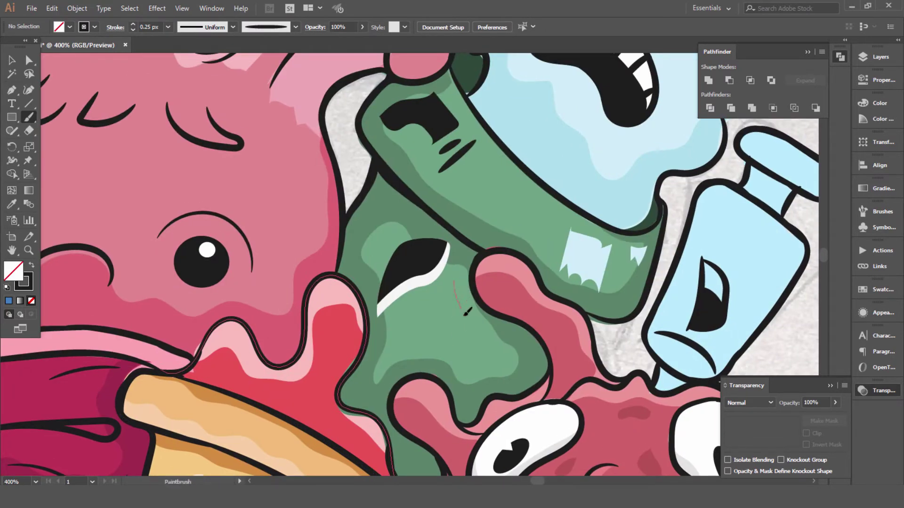
scroll(466, 312, "up", 5)
scroll(338, 204, "right", 5)
key("ctrl+z")
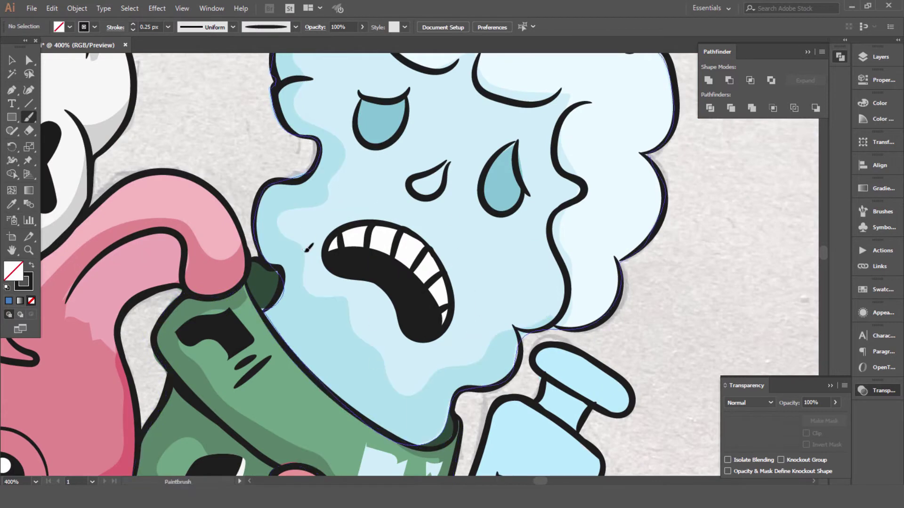
Paint a small detail mark beside the blue creature's eye.
left_click_drag(483, 245, 433, 342)
left_click_drag(341, 175, 290, 161)
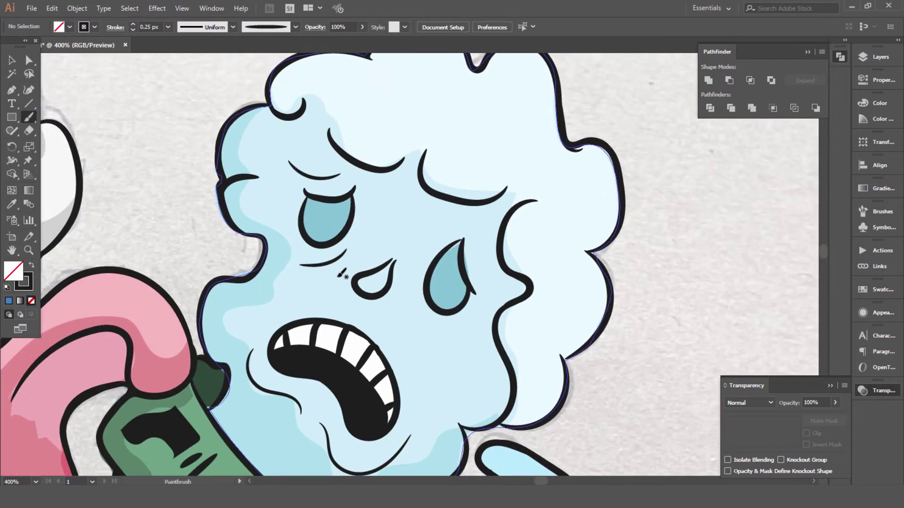
scroll(470, 240, "down", 10)
scroll(490, 247, "up", 1)
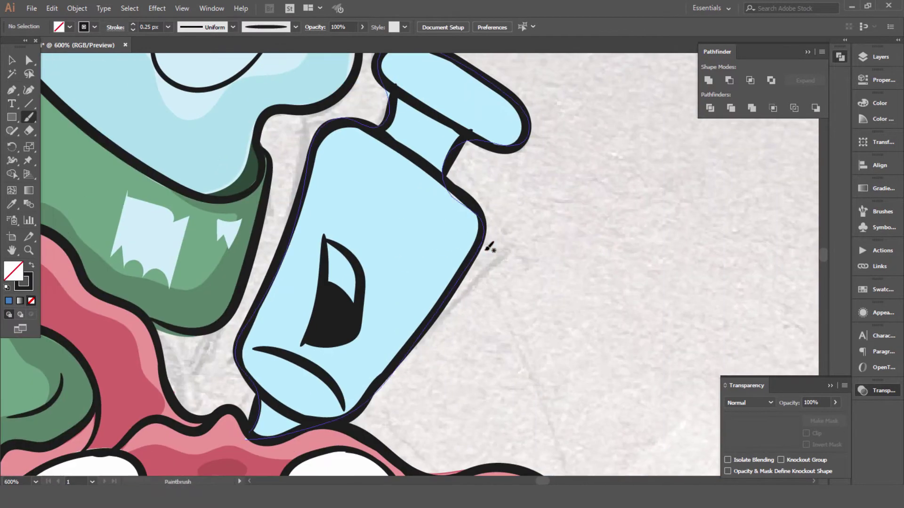
Erase the bottle creature's light blue shape to a right-side highlight strip and select a hatch line.
left_click_drag(386, 314, 401, 271)
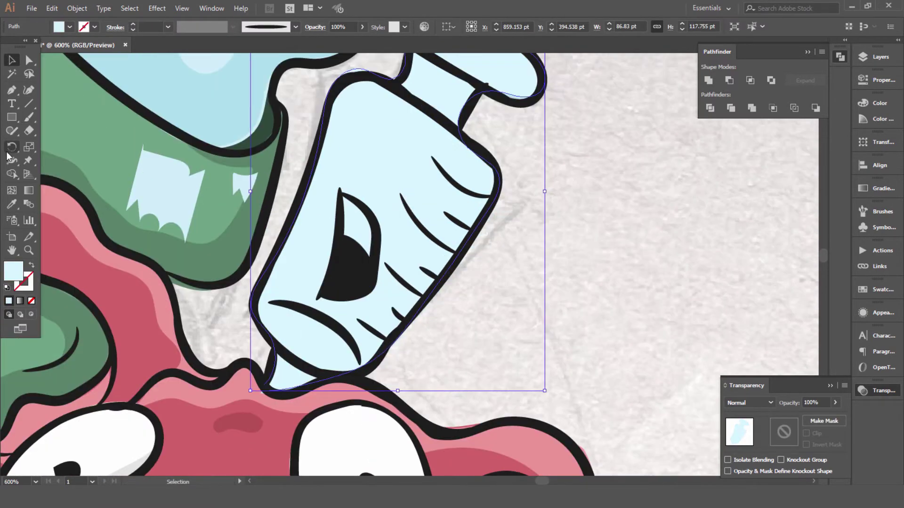
mouse_move(372, 384)
left_mouse_down()
mouse_move(252, 302)
mouse_move(279, 303)
mouse_move(360, 350)
left_mouse_up()
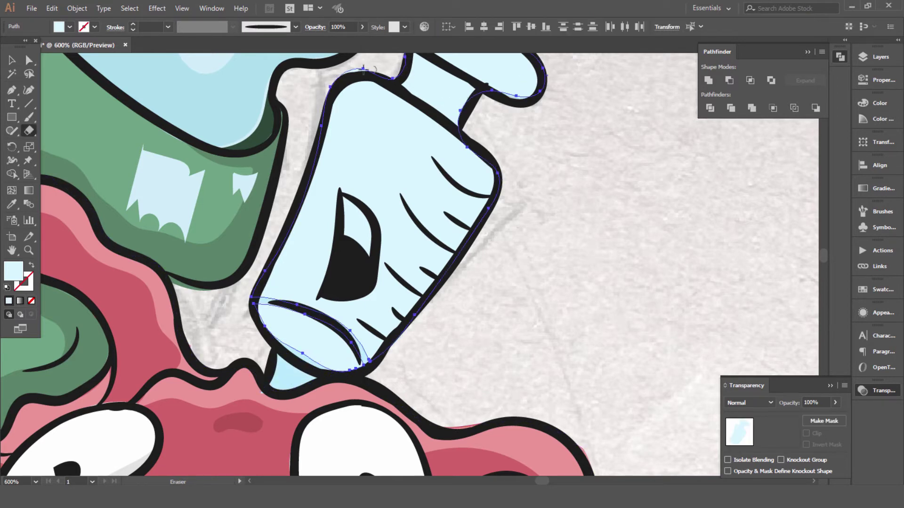
key("a")
left_click(556, 287)
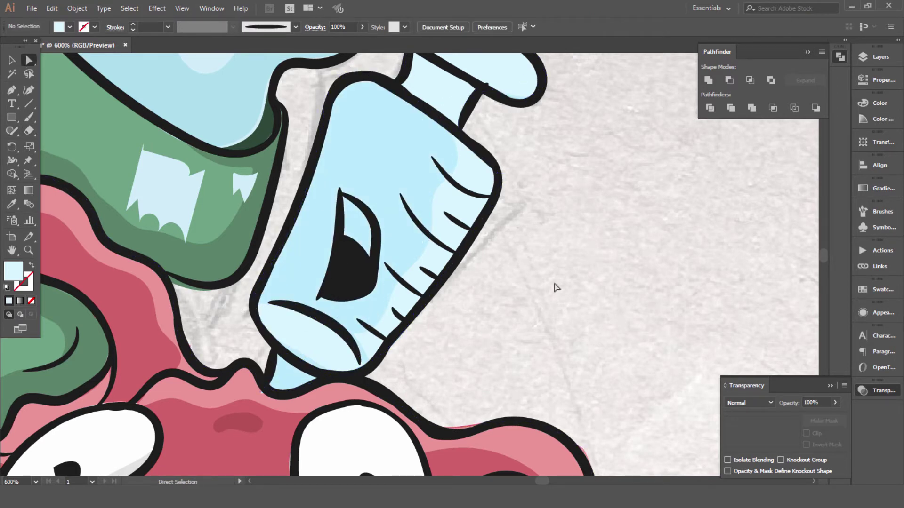
left_click(12, 60)
left_click(423, 232)
Paint a curved hatch line beside the creature's eye.
left_click_drag(305, 281, 315, 223)
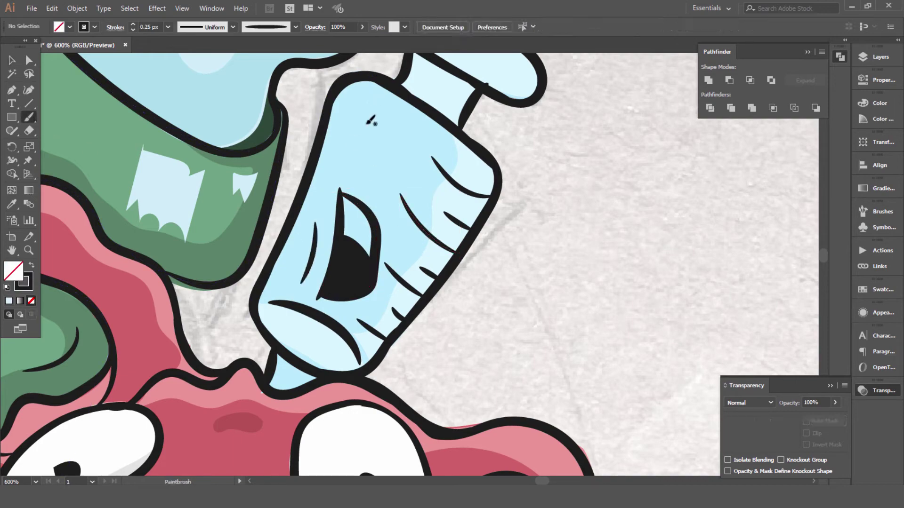
scroll(341, 126, "down", 3)
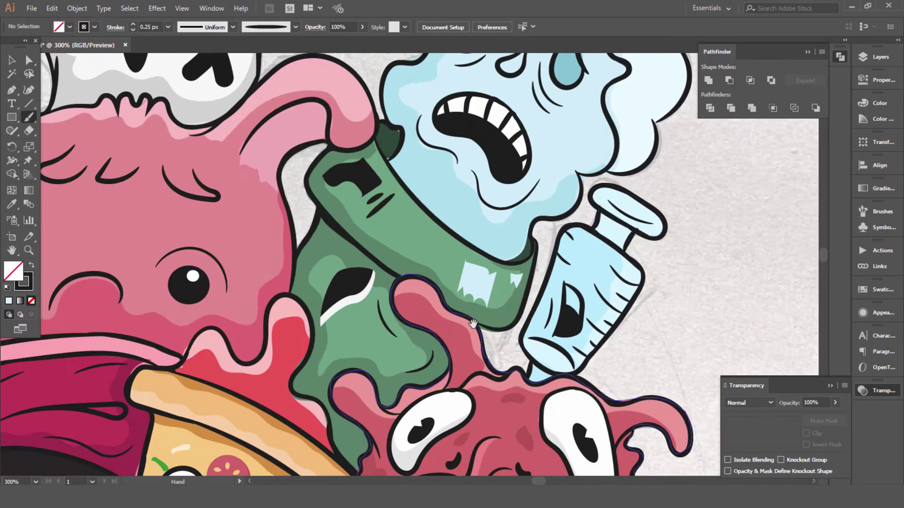
scroll(259, 217, "up", 3)
scroll(260, 217, "up", 1)
scroll(292, 184, "right", 5)
scroll(368, 191, "up", 1)
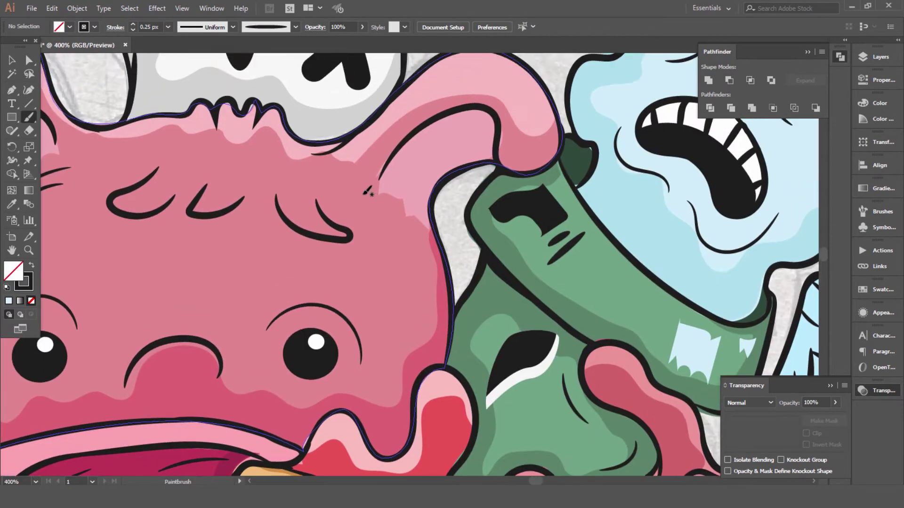
scroll(387, 278, "down", 3)
scroll(471, 198, "up", 3)
scroll(486, 171, "down", 1)
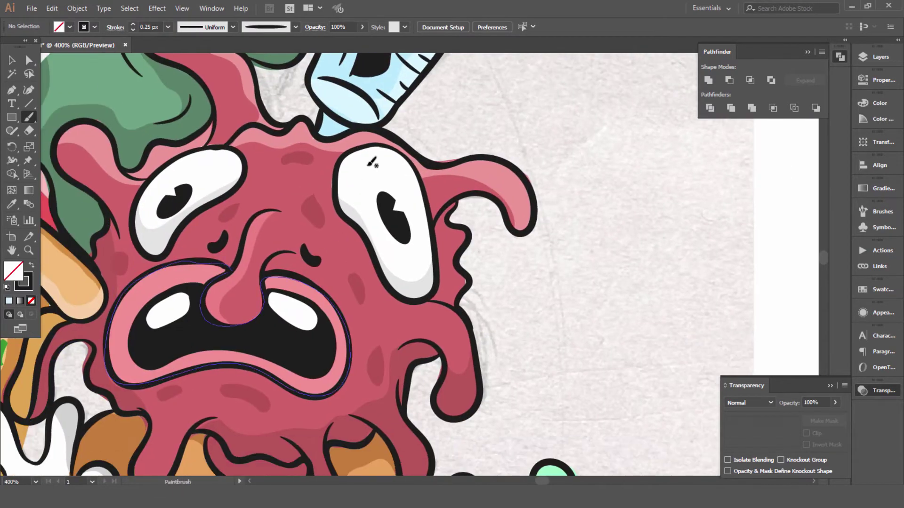
scroll(487, 172, "down", 2)
scroll(288, 165, "up", 2)
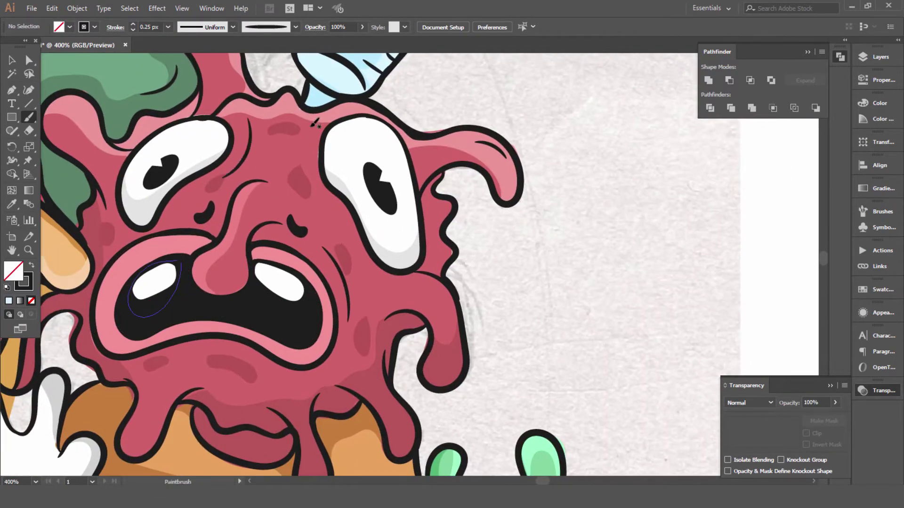
scroll(328, 204, "down", 3)
scroll(365, 237, "down", 2)
scroll(367, 334, "left", 1)
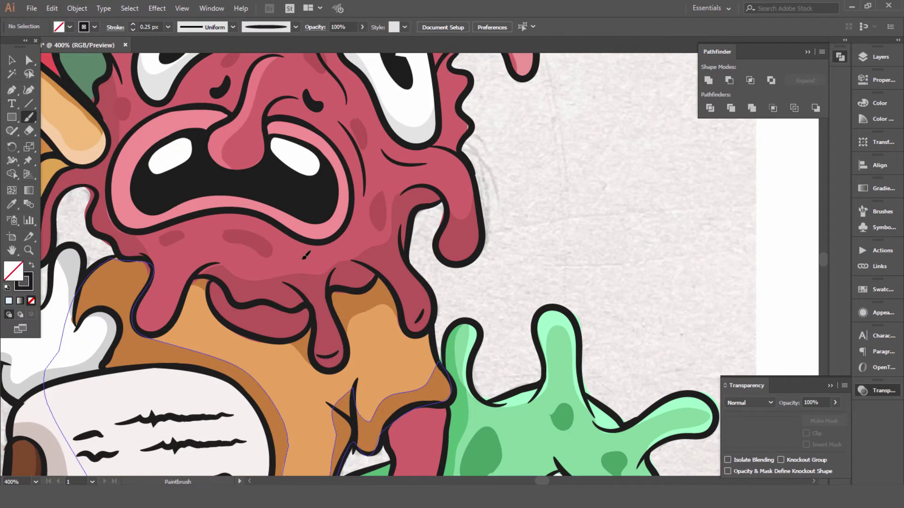
scroll(377, 217, "down", 3)
scroll(564, 391, "up", 3)
scroll(390, 279, "down", 1)
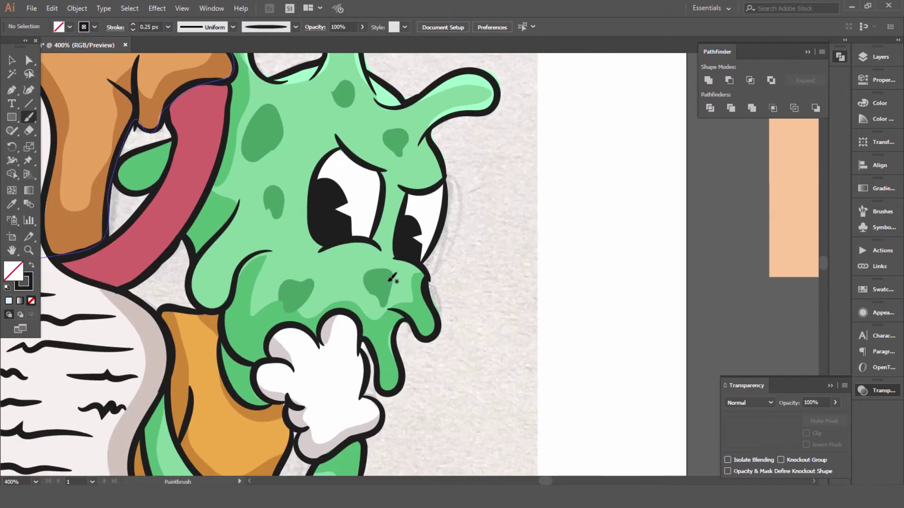
Draw a detail stroke around the green monster's nose, then move over to the blue tablet.
left_click_drag(353, 267, 354, 265)
scroll(405, 258, "left", 2)
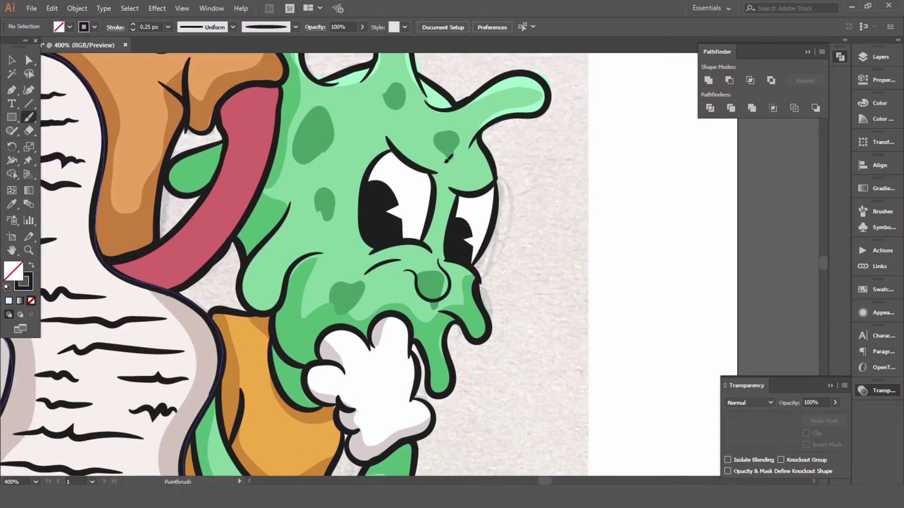
scroll(457, 174, "left", 2)
scroll(451, 189, "down", 1)
scroll(443, 207, "down", 4)
scroll(440, 213, "right", 2)
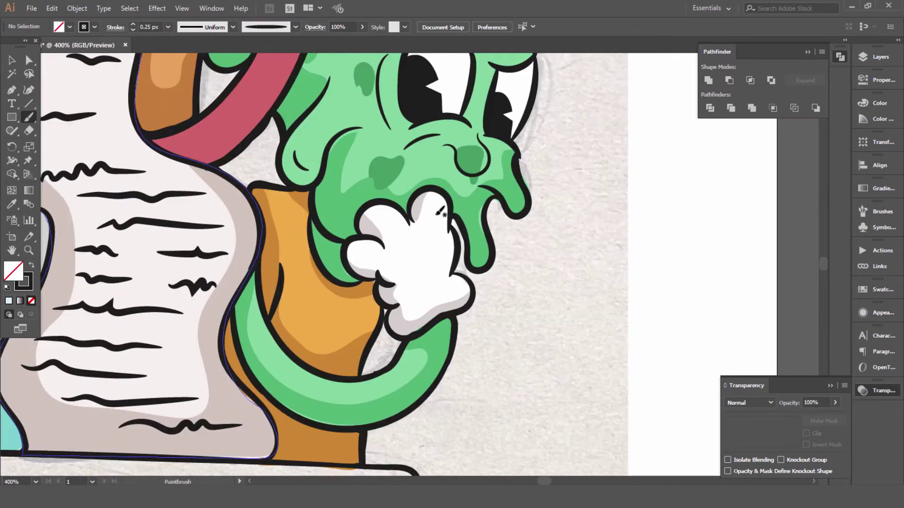
scroll(429, 310, "left", 5)
scroll(487, 262, "up", 5)
scroll(395, 388, "right", 3)
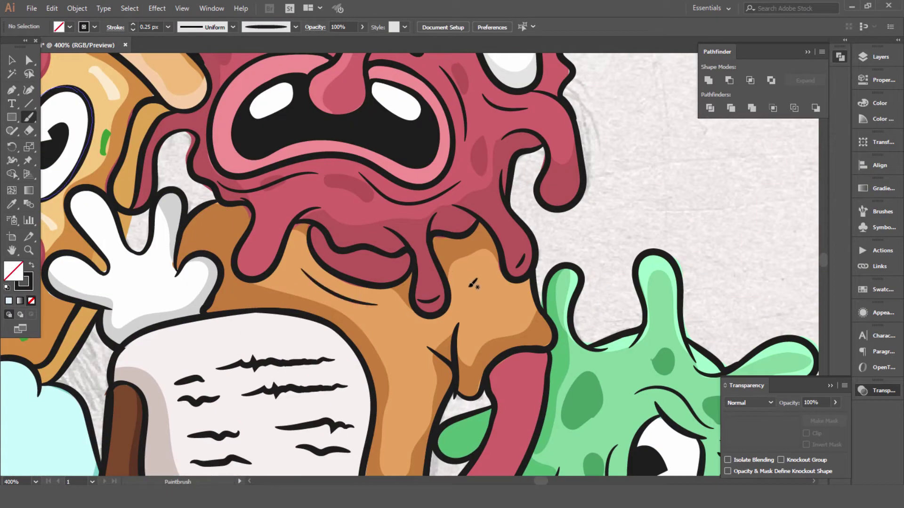
mouse_move(473, 284)
left_mouse_down()
mouse_move(381, 201)
mouse_move(385, 220)
left_mouse_up()
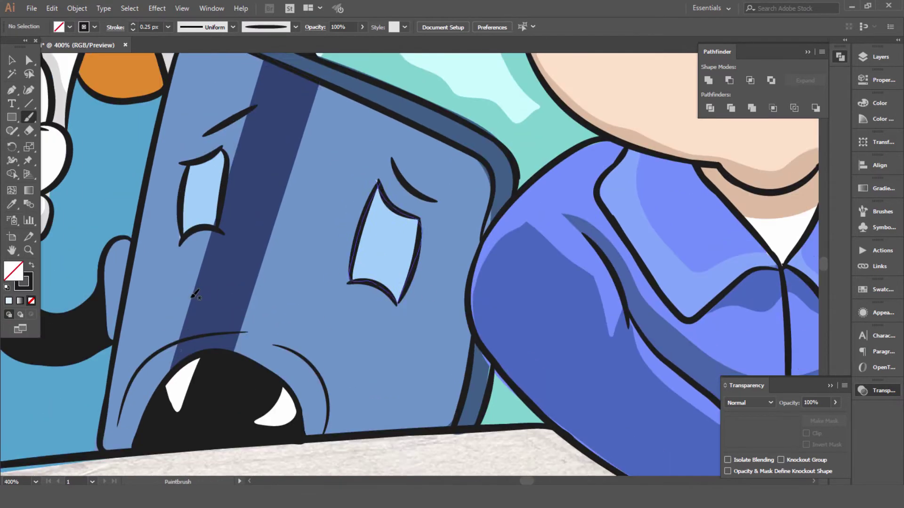
scroll(252, 242, "up", 5)
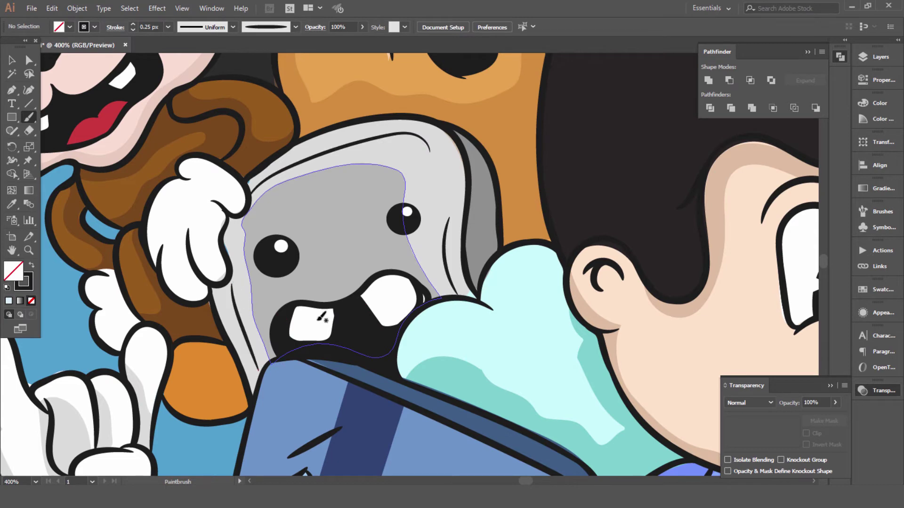
scroll(321, 318, "up", 1)
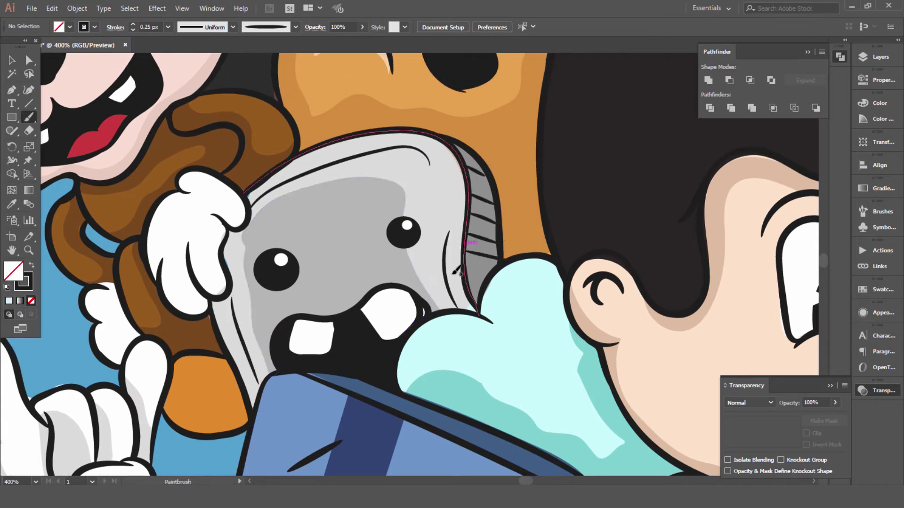
Paint a brush stroke along the left edge of the monkey's face.
scroll(500, 241, "down", 3)
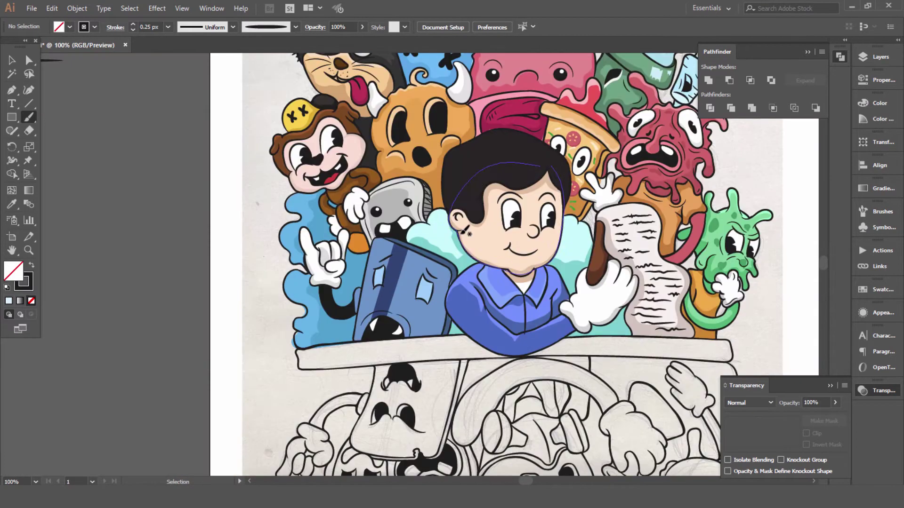
scroll(259, 281, "up", 2)
scroll(258, 281, "up", 1)
scroll(341, 292, "up", 3)
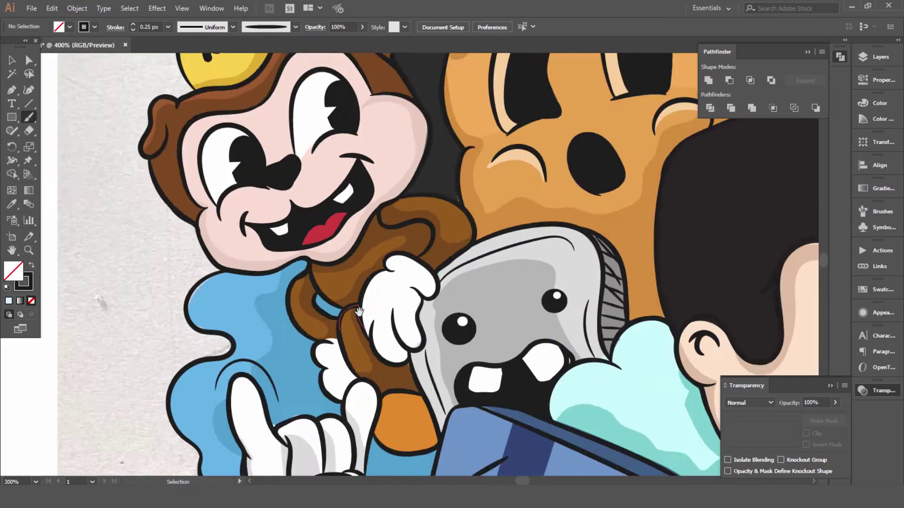
scroll(342, 265, "up", 1)
scroll(422, 231, "up", 3)
scroll(420, 225, "up", 2)
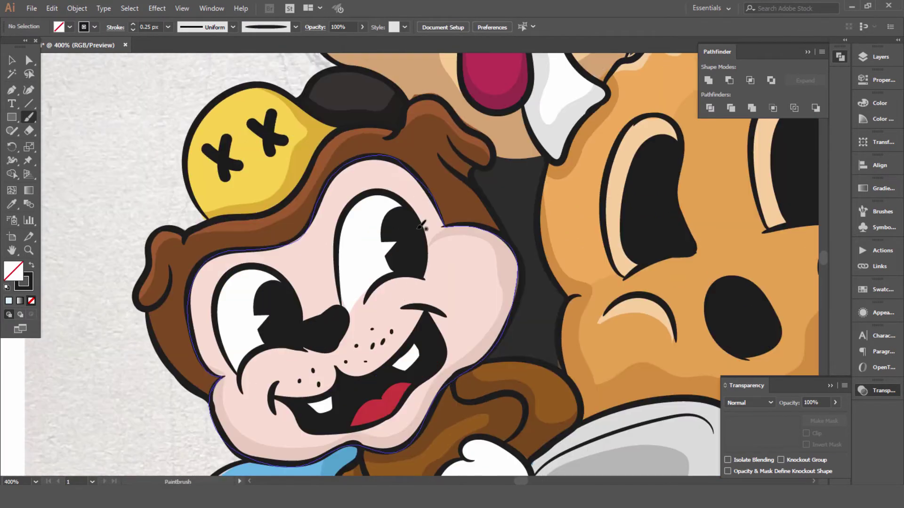
scroll(259, 252, "down", 2)
scroll(219, 250, "left", 2)
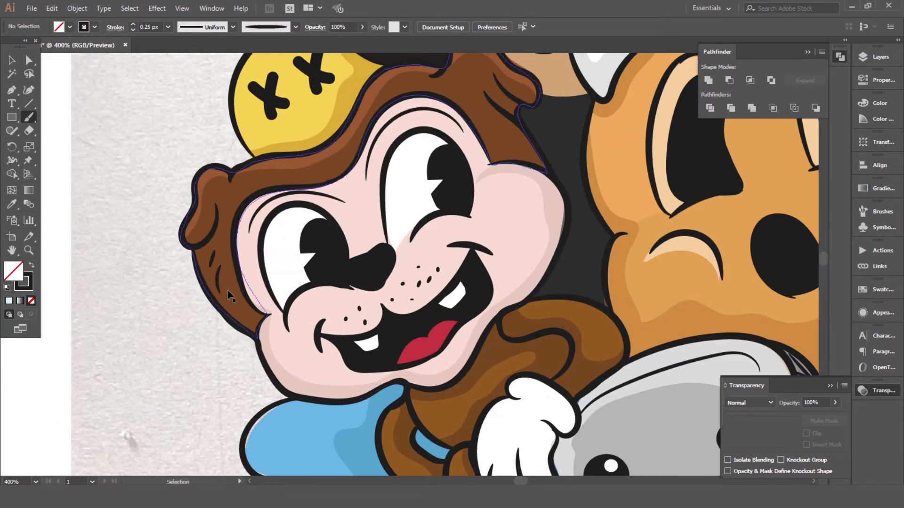
scroll(242, 305, "up", 3)
scroll(242, 305, "right", 2)
left_click_drag(221, 389, 207, 256)
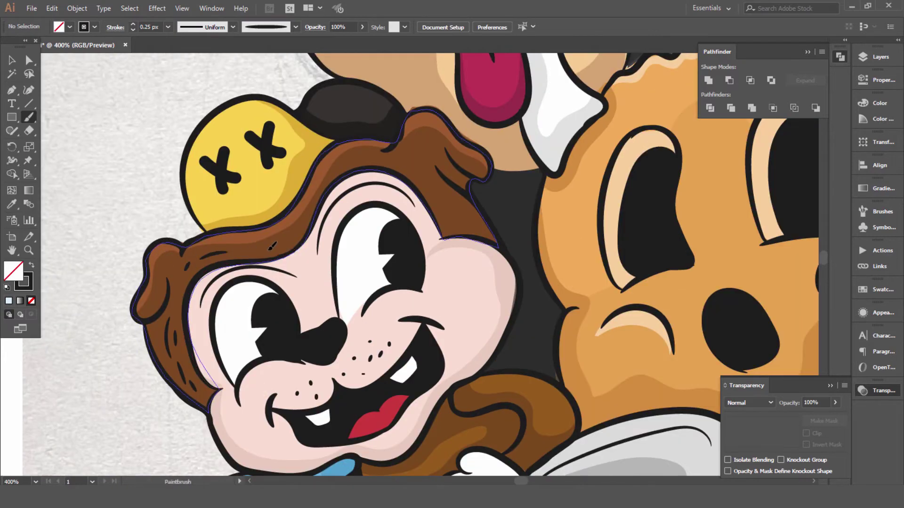
scroll(271, 245, "up", 2)
scroll(271, 254, "right", 2)
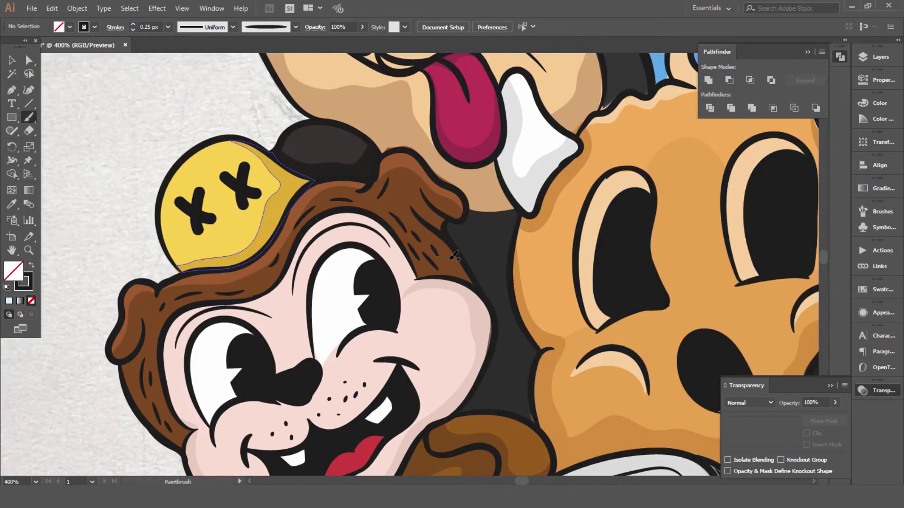
Fit the whole page in view with Ctrl+0 to review the artwork.
key("ctrl+0")
scroll(325, 155, "up", 5)
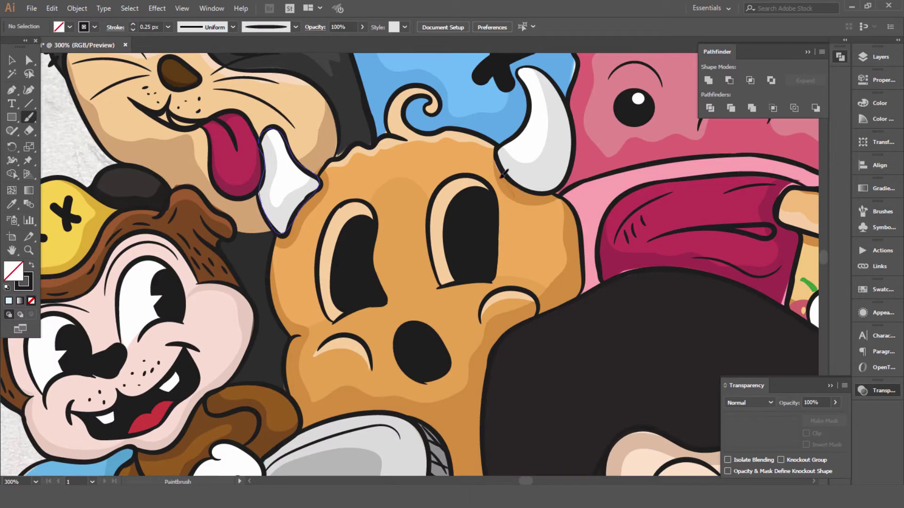
scroll(396, 207, "down", 3)
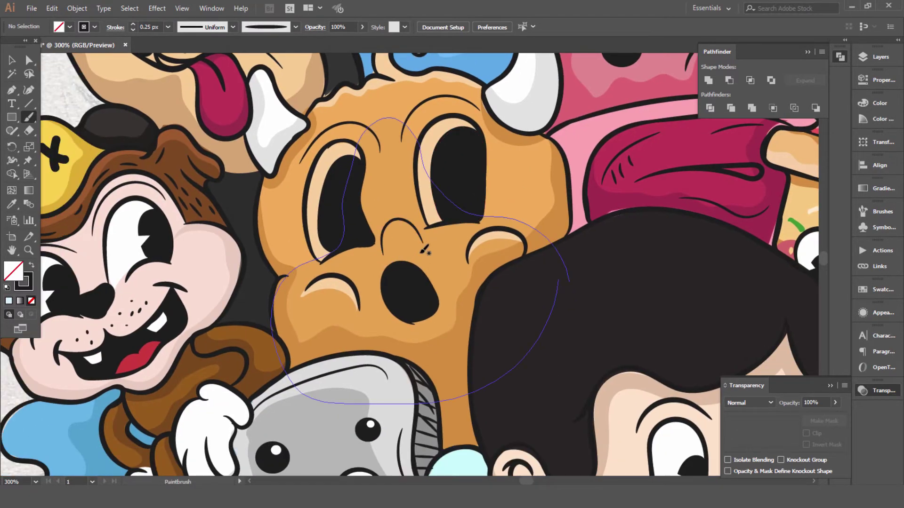
scroll(425, 249, "down", 5)
scroll(414, 252, "up", 2)
With Layer 3 active, select all the artwork and rotate it 180° so the uncoloured half is on top.
scroll(409, 254, "down", 2)
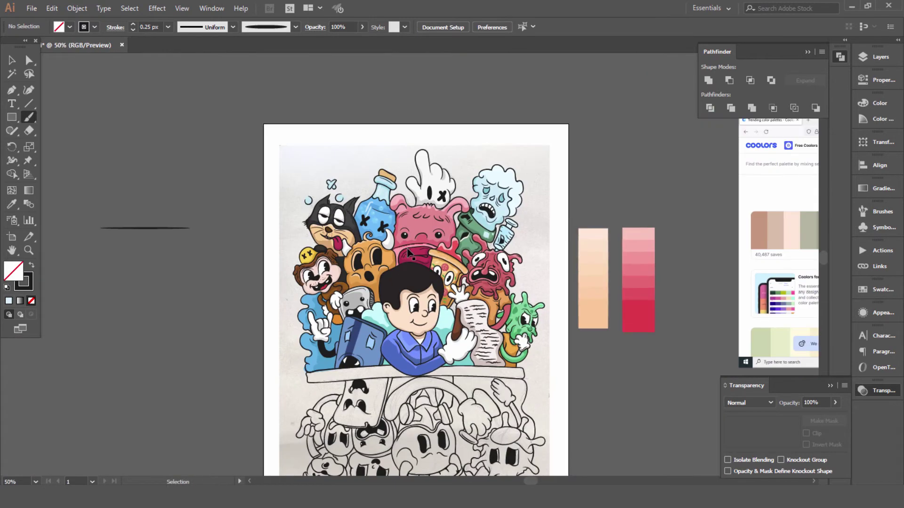
scroll(235, 142, "down", 1)
key("ctrl+a")
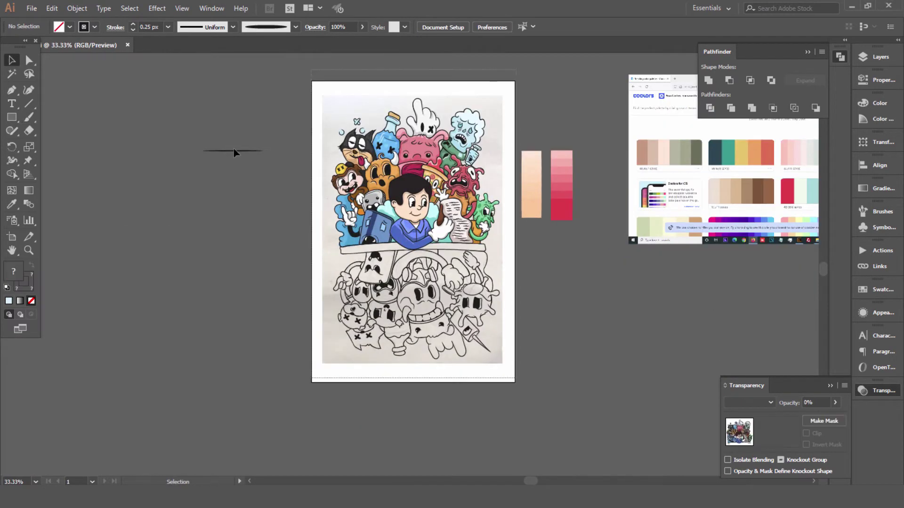
left_click(880, 57)
left_click(834, 69)
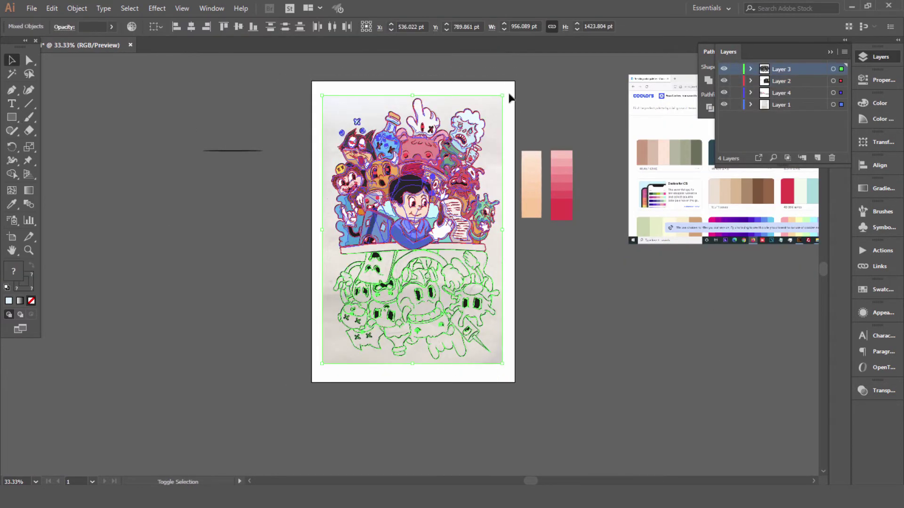
key("ctrl+a")
left_click_drag(508, 93, 259, 383)
left_click(279, 305)
Save the file and marquee-select the line art of the uncoloured half.
scroll(280, 304, "up", 1)
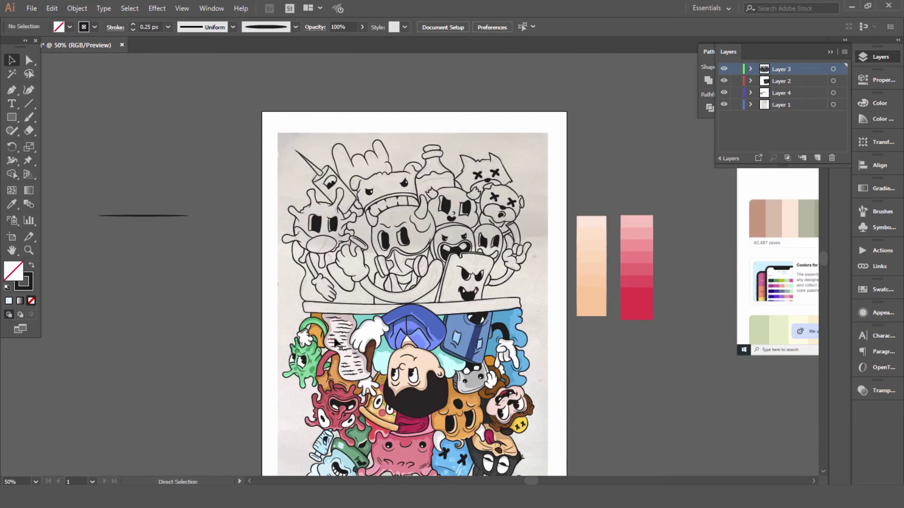
key("ctrl+s")
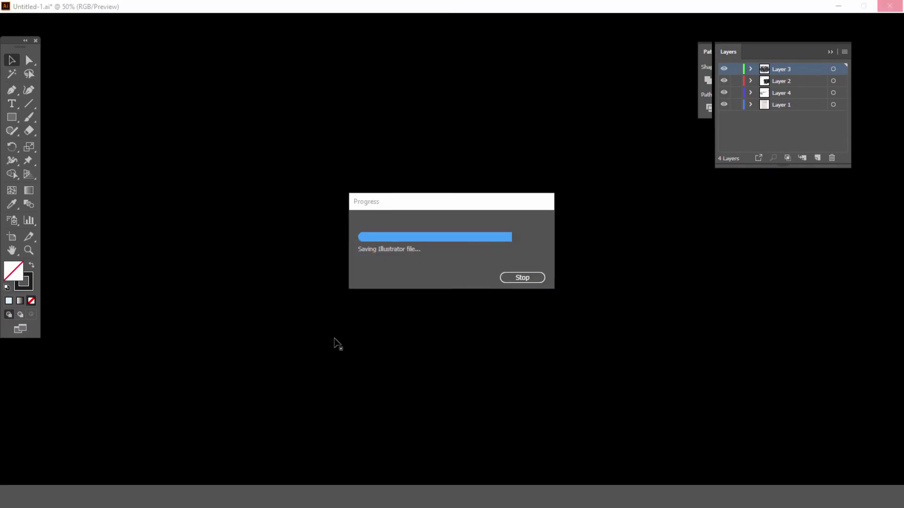
scroll(363, 179, "up", 3)
scroll(239, 135, "down", 2)
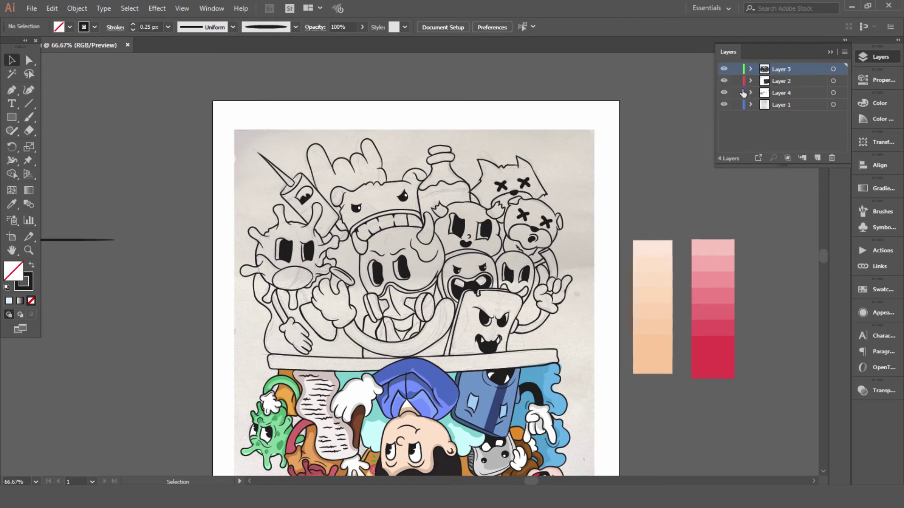
left_click_drag(597, 358, 597, 357)
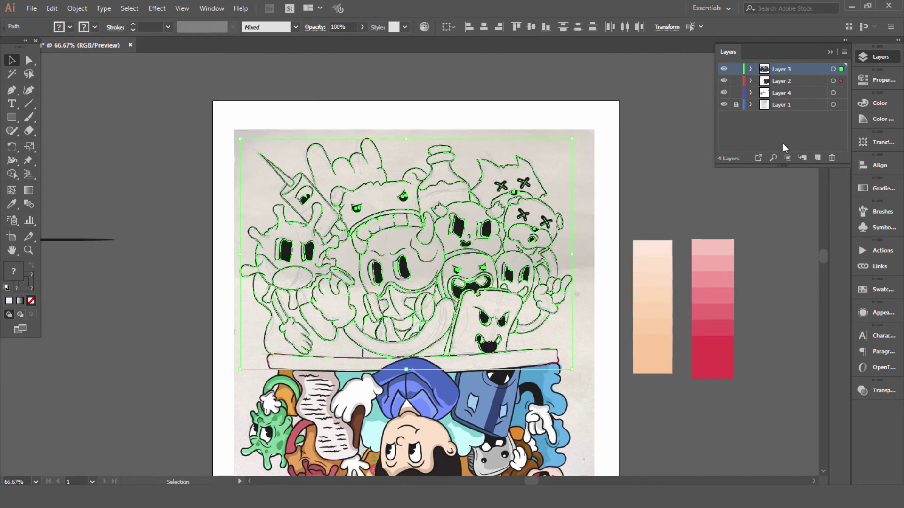
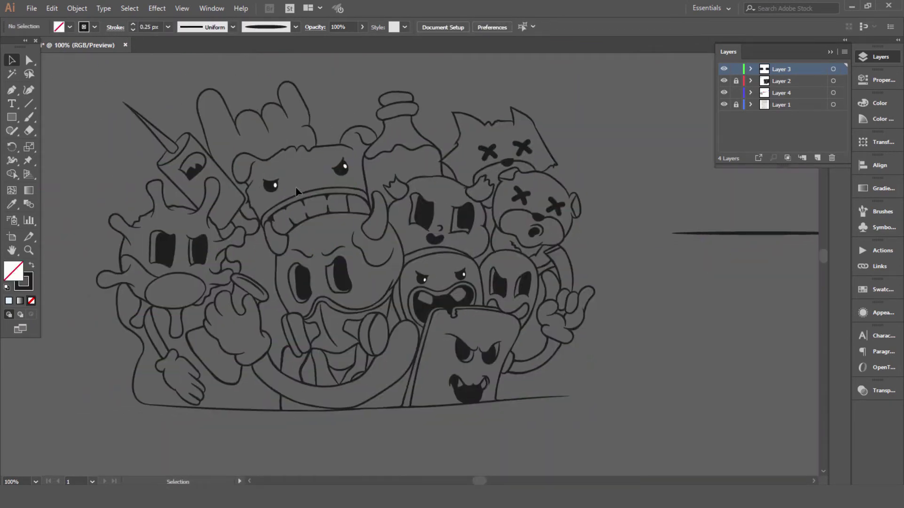
Zoom in on the middle monster's eyes to inspect the outlines for gaps.
left_click(424, 279)
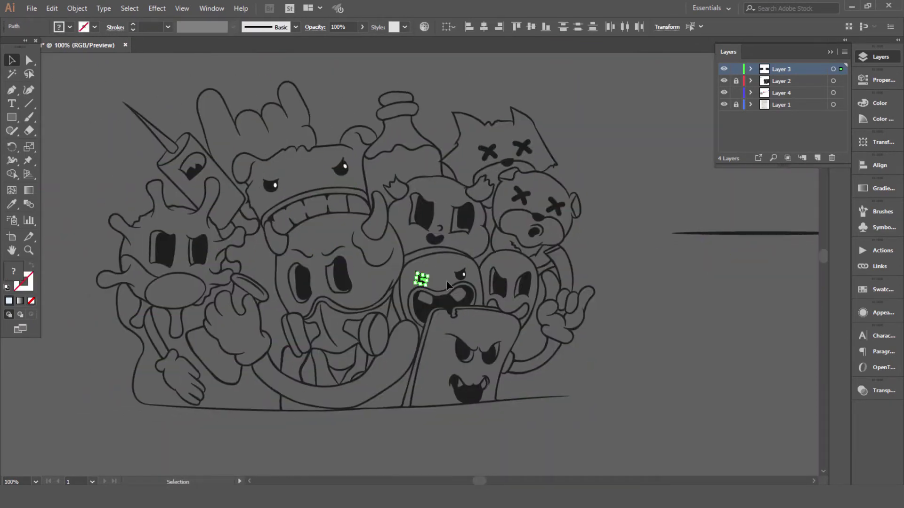
key("ctrl+plus")
key("ctrl+plus")
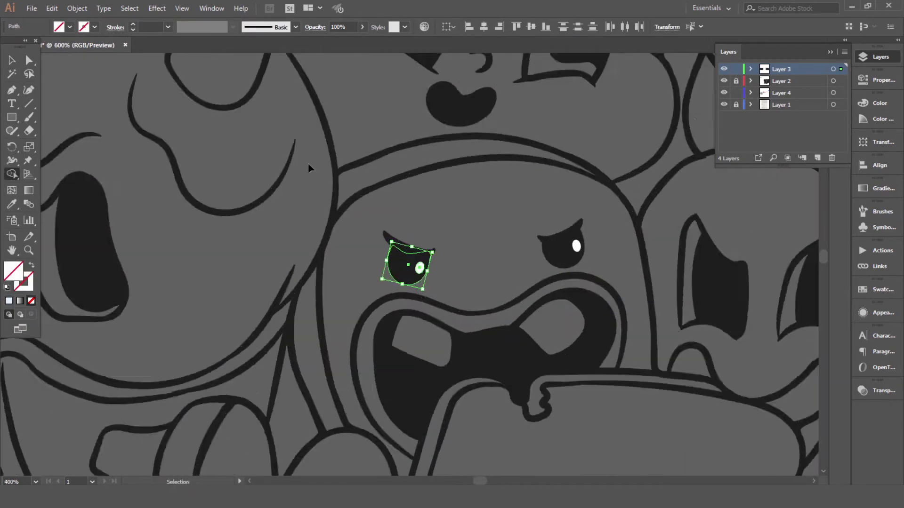
key("ctrl+plus")
key("ctrl+plus")
key("shift+ctrl+F9")
left_click(641, 271)
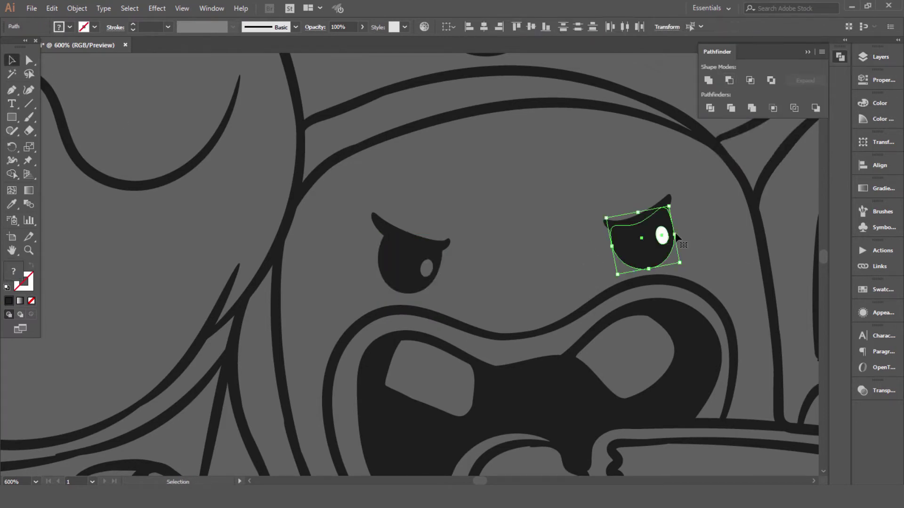
left_click_drag(233, 272, 508, 235)
left_click(315, 233)
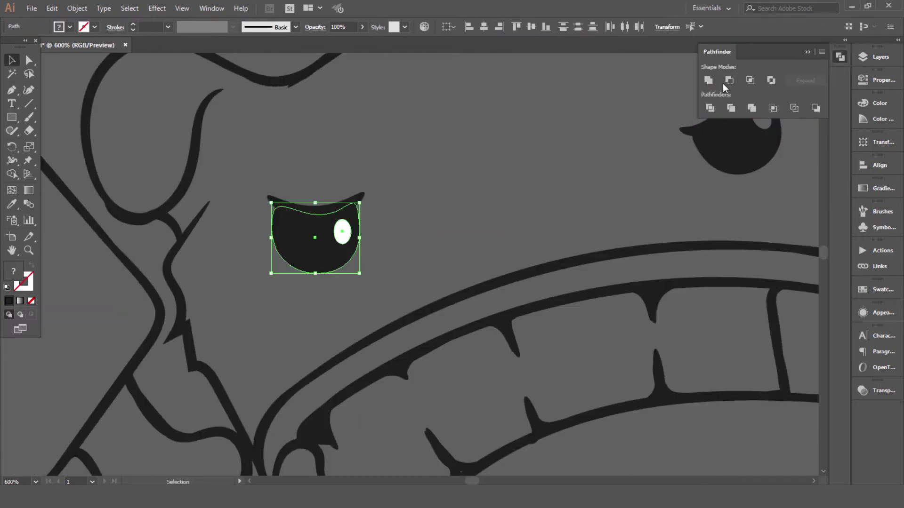
key("ctrl+0")
Brush a short stroke closing the nozzle outline gap, then select all the artwork.
left_click(239, 197)
key("ctrl+plus")
key("ctrl+plus")
scroll(243, 229, "up", 3)
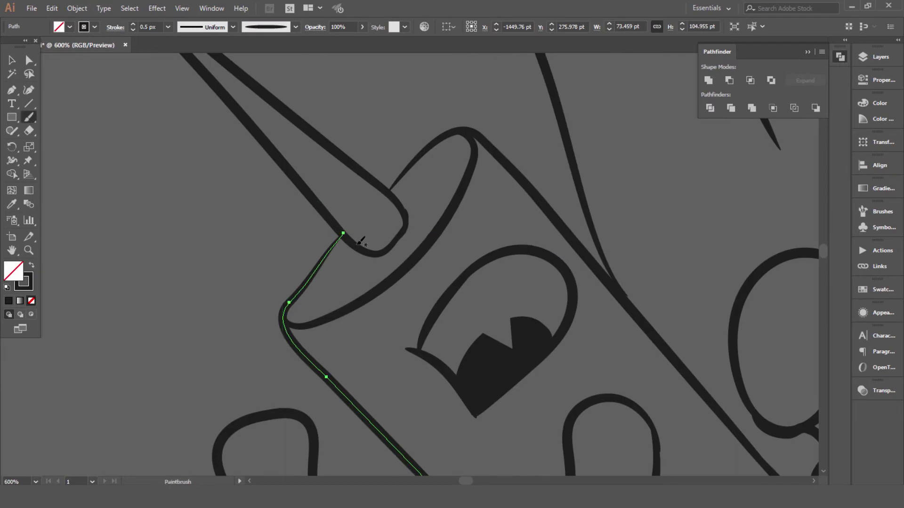
key("b")
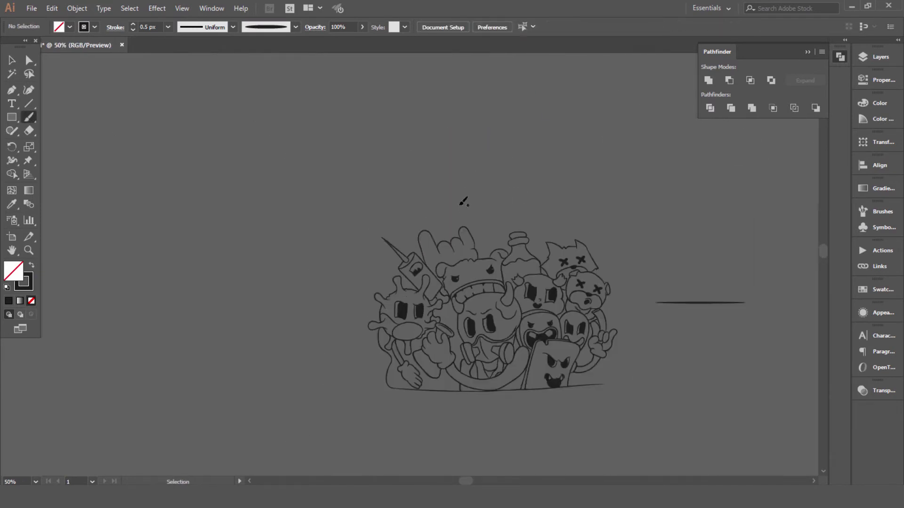
left_click_drag(374, 396, 423, 390)
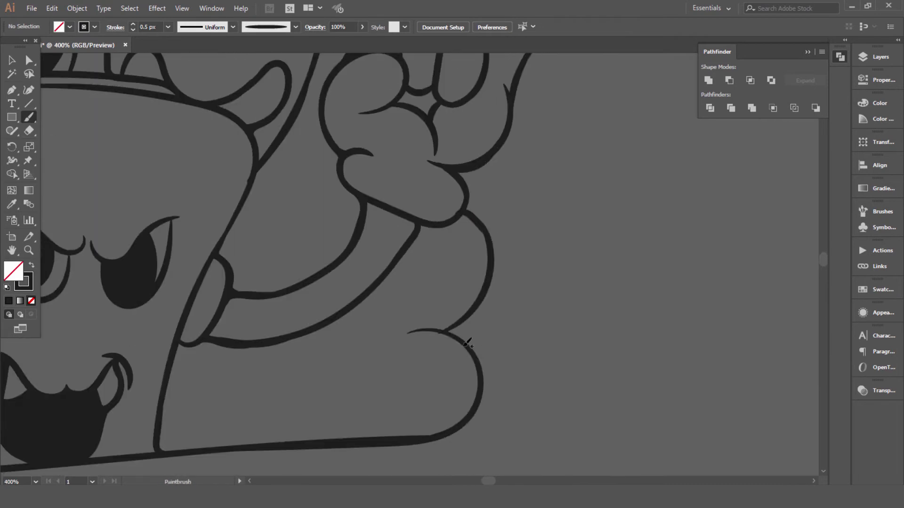
key("ctrl+0")
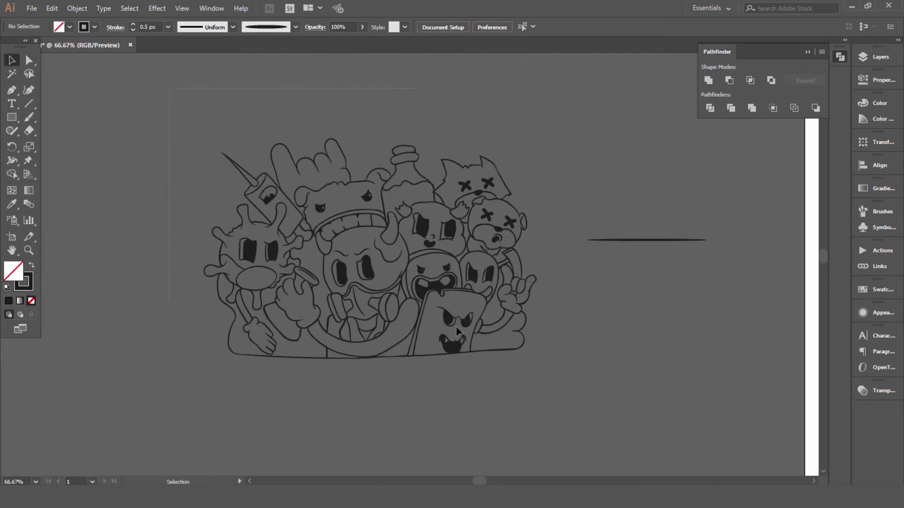
key("ctrl+a")
Alt-drag a duplicate of the doodle below the original and outline its strokes.
left_click_drag(354, 262, 257, 101)
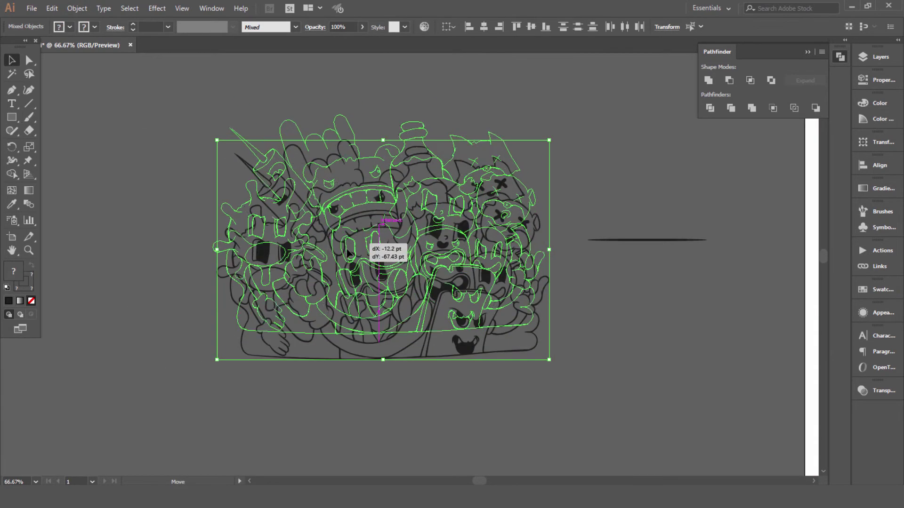
left_click(77, 8)
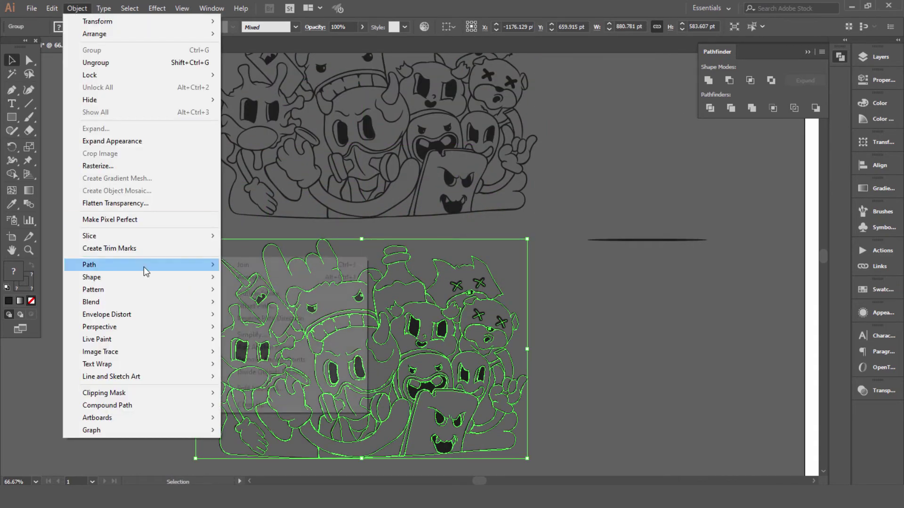
left_click(263, 282)
key("ctrl+plus")
key("ctrl+plus")
key("ctrl+plus")
key("ctrl+minus")
key("ctrl+minus")
key("ctrl+minus")
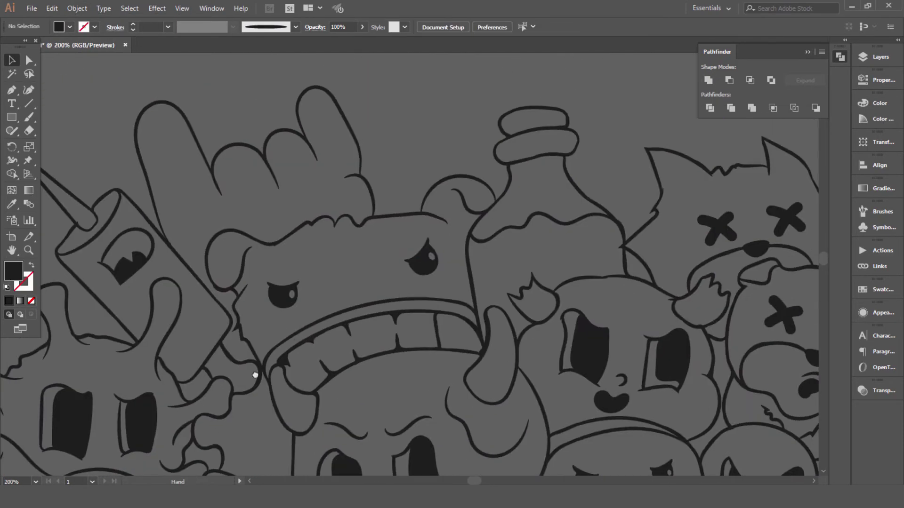
Paint a grey-filled blob around the lower copy and send it behind the artwork.
left_click(151, 187)
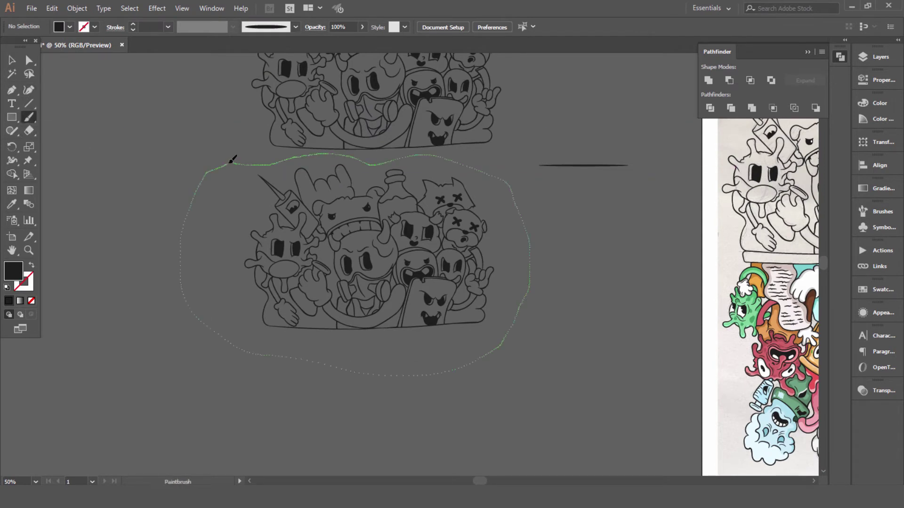
left_click_drag(232, 160, 228, 162)
key("shift+x")
key("v")
double_click(14, 271)
left_click(567, 256)
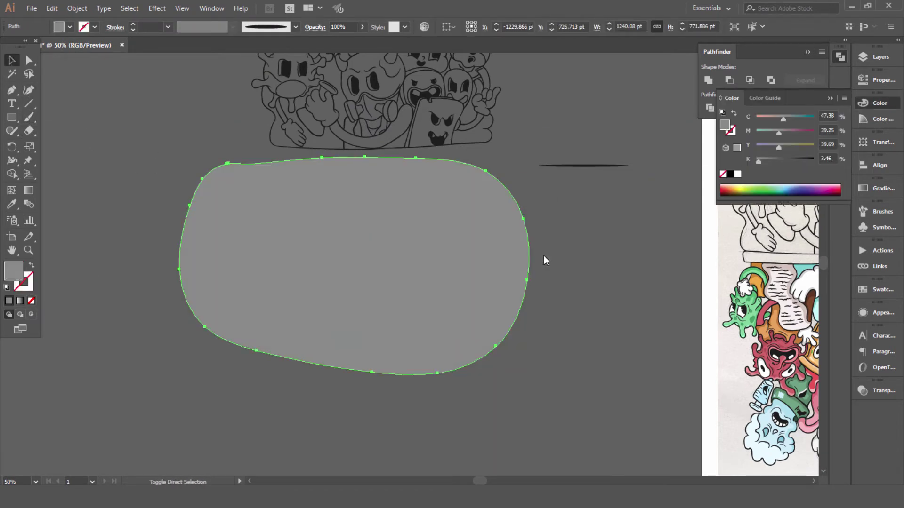
key("ctrl+shift+bracketleft")
Merge the blob and copy with Pathfinder Merge, moving the leftover silhouette left.
left_click_drag(171, 151, 555, 414)
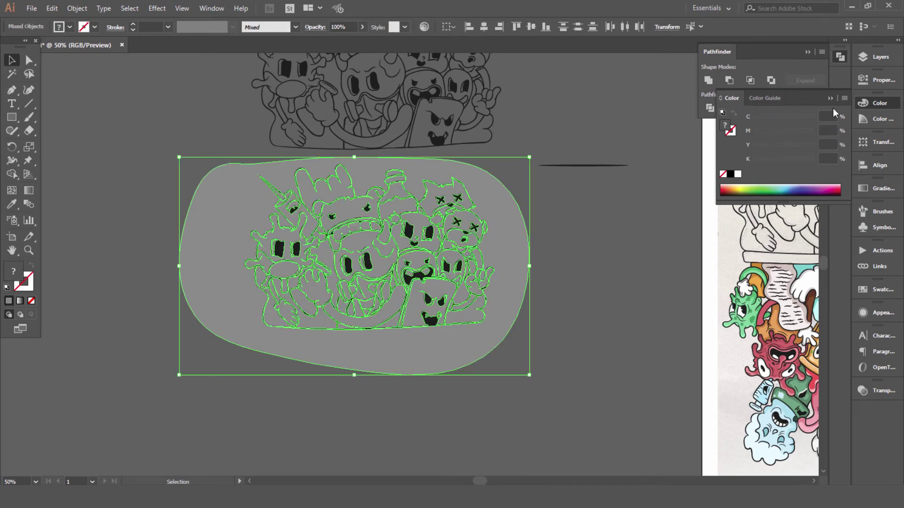
mouse_move(763, 52)
left_mouse_down()
mouse_move(606, 177)
mouse_move(728, 151)
left_mouse_up()
key("ctrl+plus")
key("ctrl+plus")
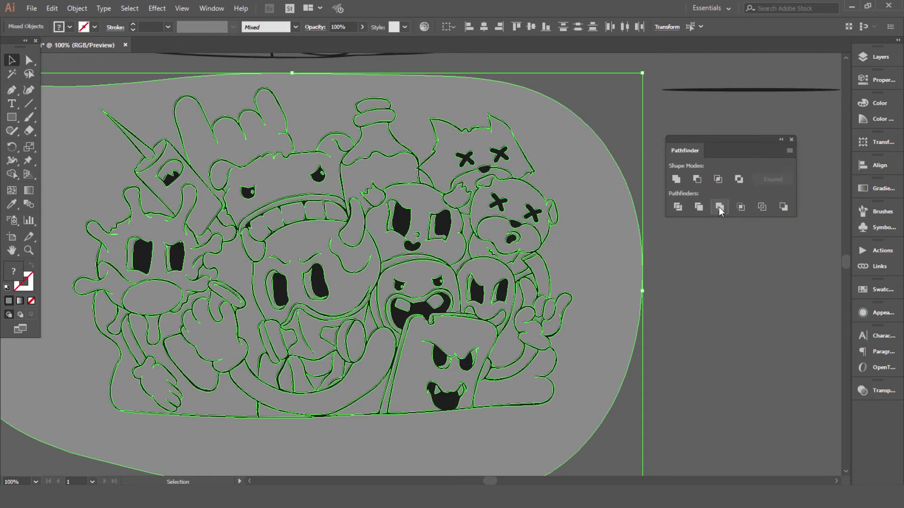
left_click(719, 208)
key("ctrl+minus")
key("ctrl+minus")
key("ctrl+minus")
left_click_drag(474, 347, 270, 358)
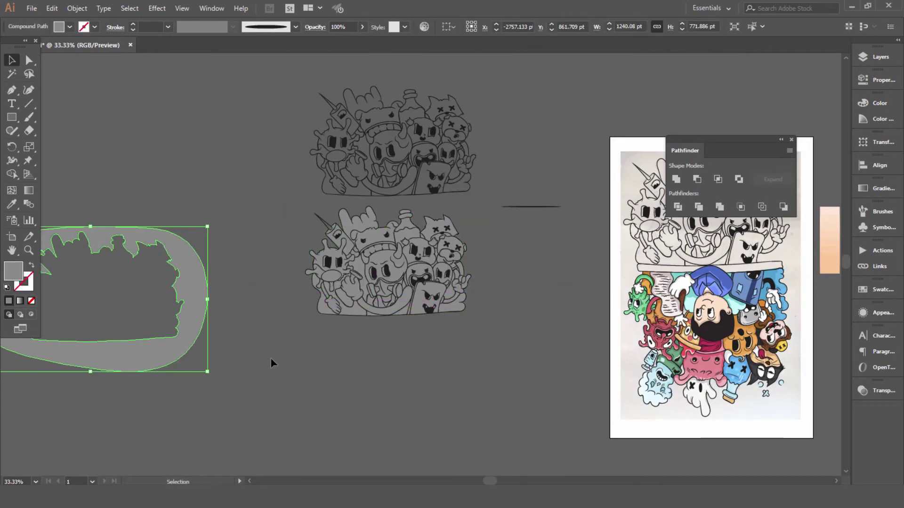
Delete a black eye fill and an X mark from the grey copy.
left_click(375, 276)
key("a")
key("ctrl+plus")
key("ctrl+plus")
key("ctrl+plus")
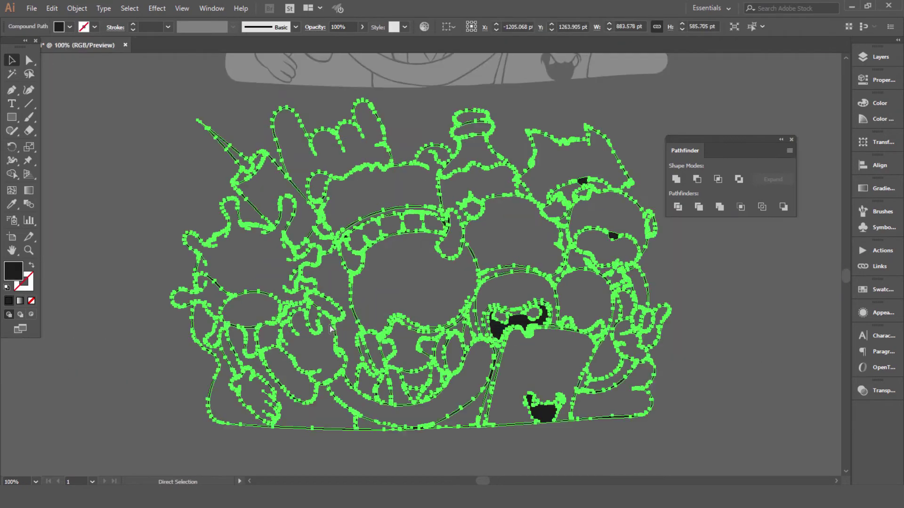
key("v")
key("ctrl+shift+a")
key("ctrl+plus")
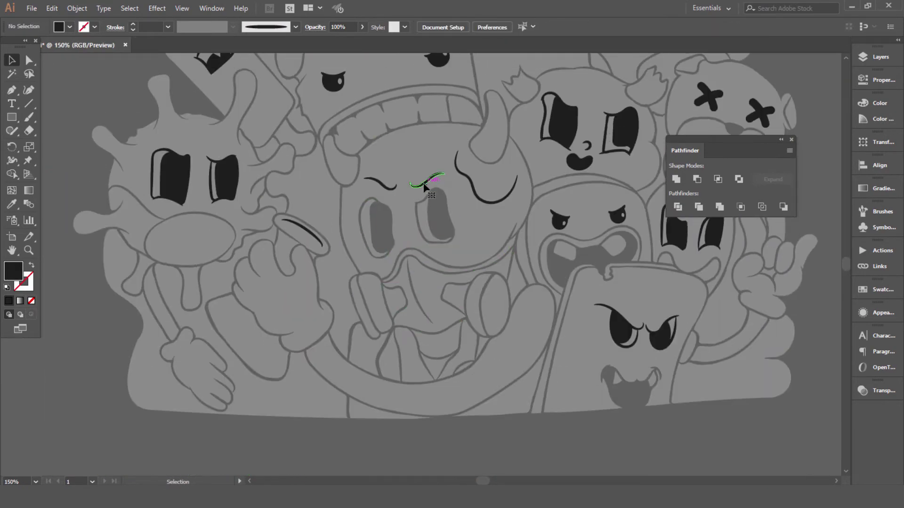
left_click(423, 185)
key("Delete")
scroll(212, 183, "up", 5)
left_click(658, 126)
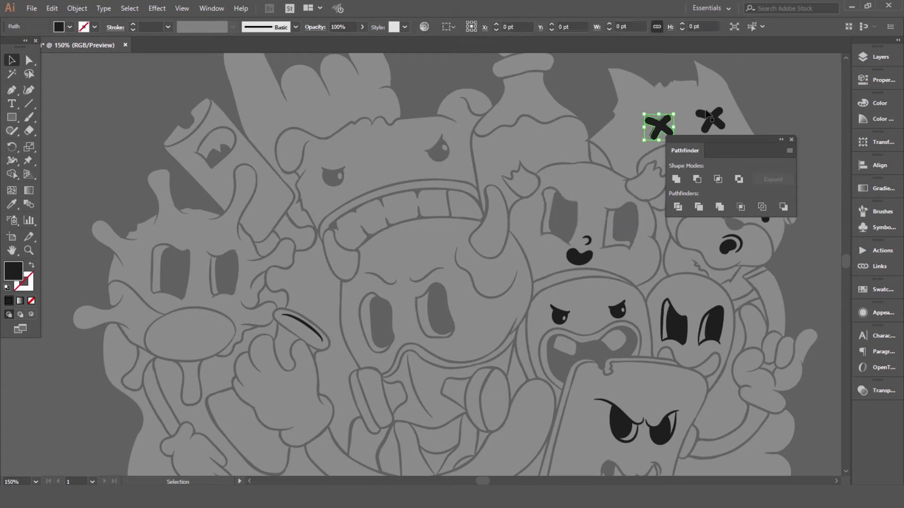
key("Delete")
Delete the remaining black fills and eyes from the grey copy.
scroll(679, 246, "up", 2)
left_click(709, 233)
key("Delete")
key("Delete")
left_click(560, 357)
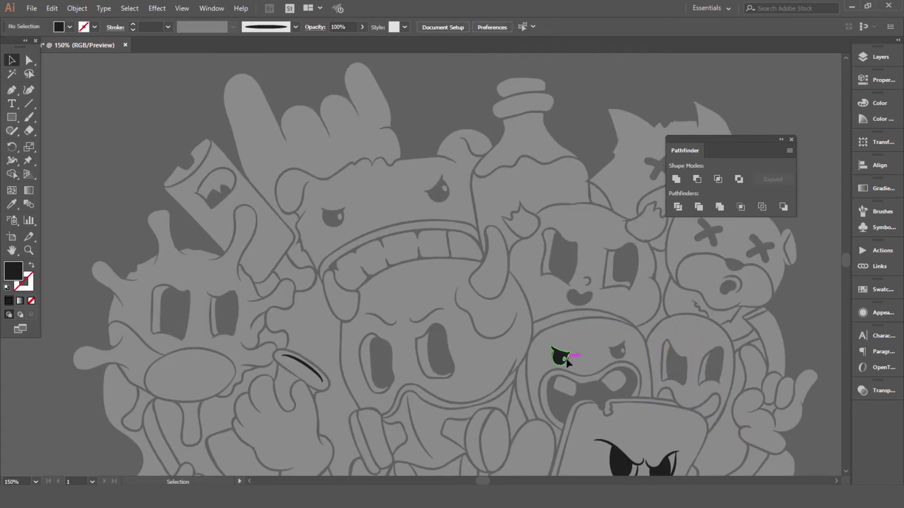
key("Delete")
scroll(567, 362, "down", 3)
scroll(344, 319, "down", 5)
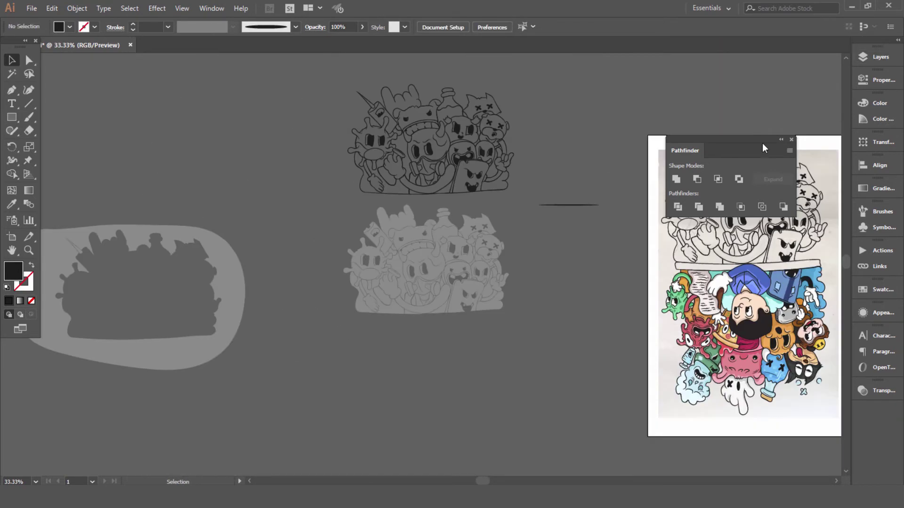
Close Pathfinder and create Layer 5 in the Layers panel.
left_click(792, 139)
left_click(852, 57)
left_click(818, 160)
Move the grey doodle group onto Layer 5.
left_click(428, 277)
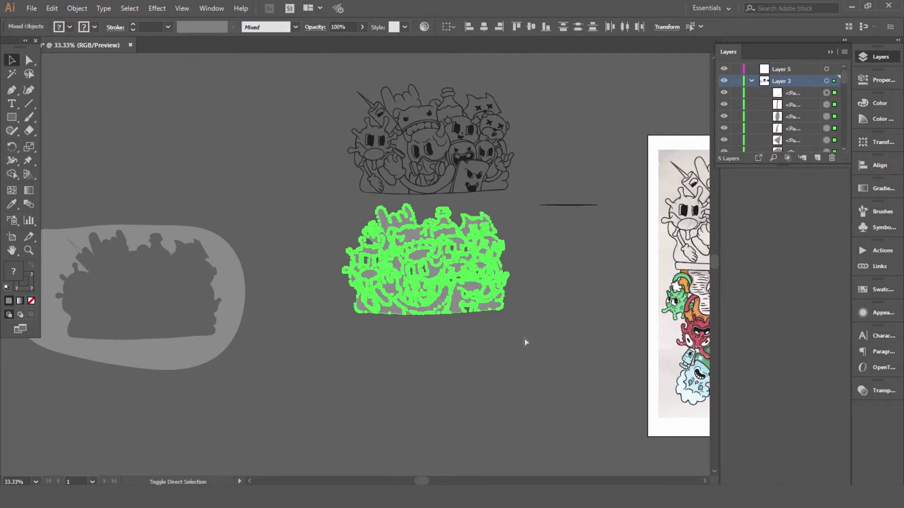
left_click_drag(834, 81, 794, 69)
key("ctrl+z")
left_click_drag(410, 271, 105, 304)
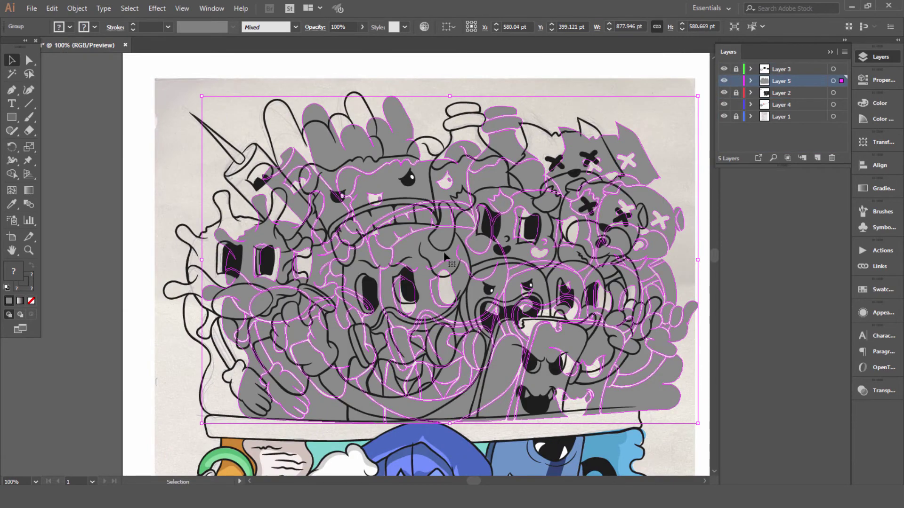
Align the grey shapes exactly beneath the scanned doodle's line art.
mouse_move(624, 150)
left_mouse_down()
mouse_move(590, 148)
mouse_move(648, 109)
left_mouse_up()
scroll(124, 144, "down", 3)
scroll(124, 143, "up", 2)
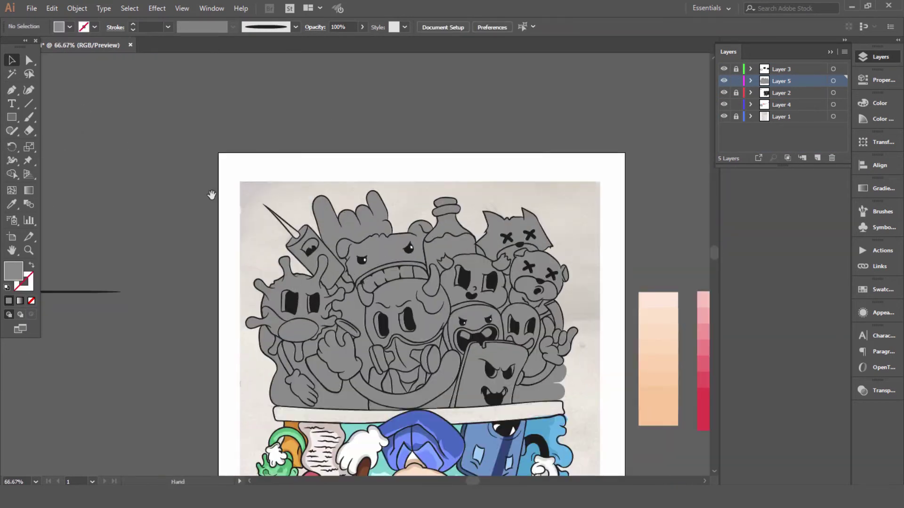
scroll(386, 294, "up", 3)
scroll(386, 294, "up", 3)
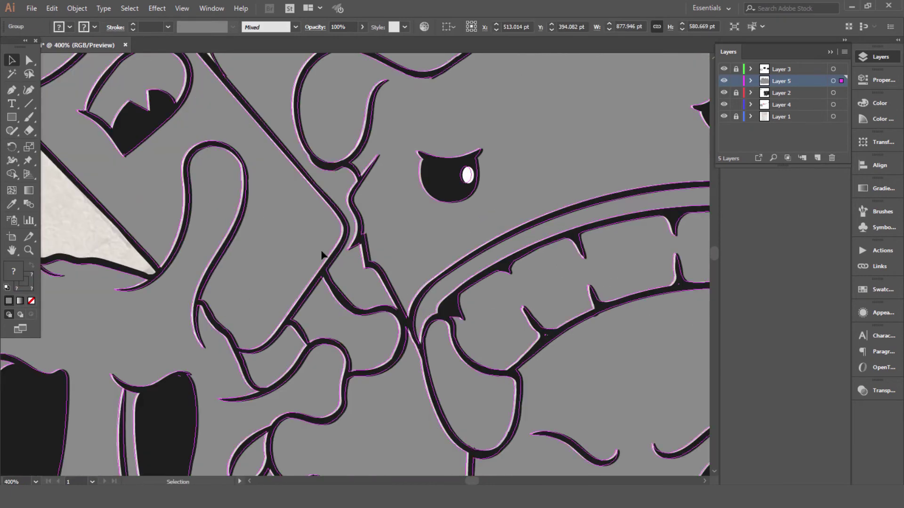
scroll(323, 253, "up", 3)
left_click_drag(351, 269, 351, 270)
scroll(372, 278, "down", 5)
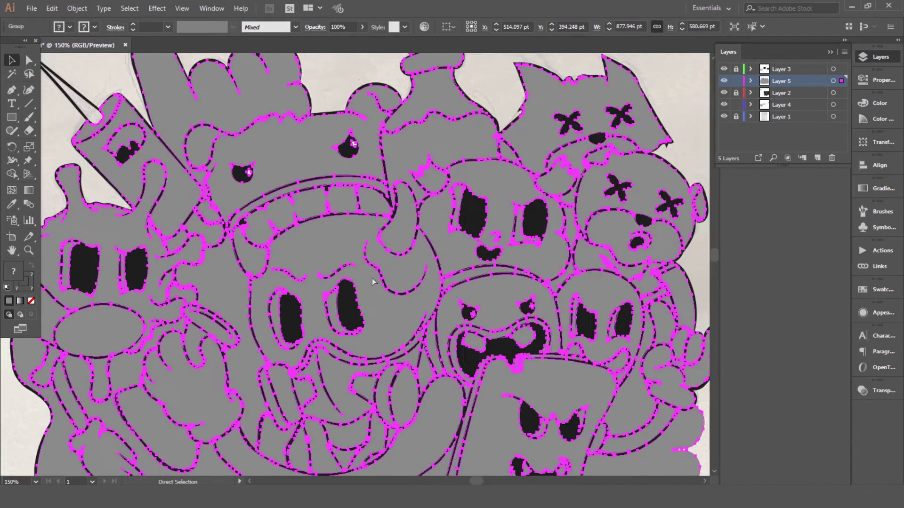
right_click(408, 126)
Fill the phone character's grey shape with blue.
left_click(320, 62)
scroll(518, 307, "up", 3)
left_click(518, 307)
double_click(13, 270)
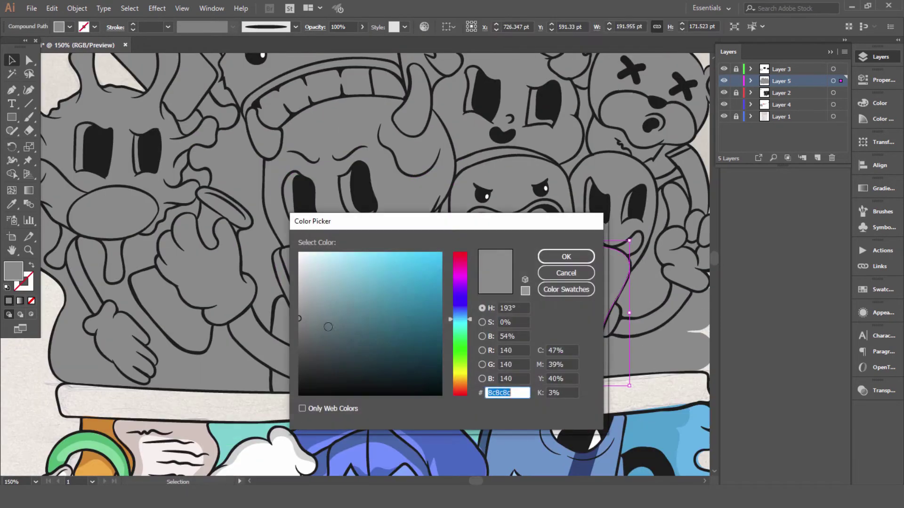
left_click(407, 317)
left_click(571, 256)
Give the right grey shape dark grey and recolour the phone's left strip.
left_click(165, 383)
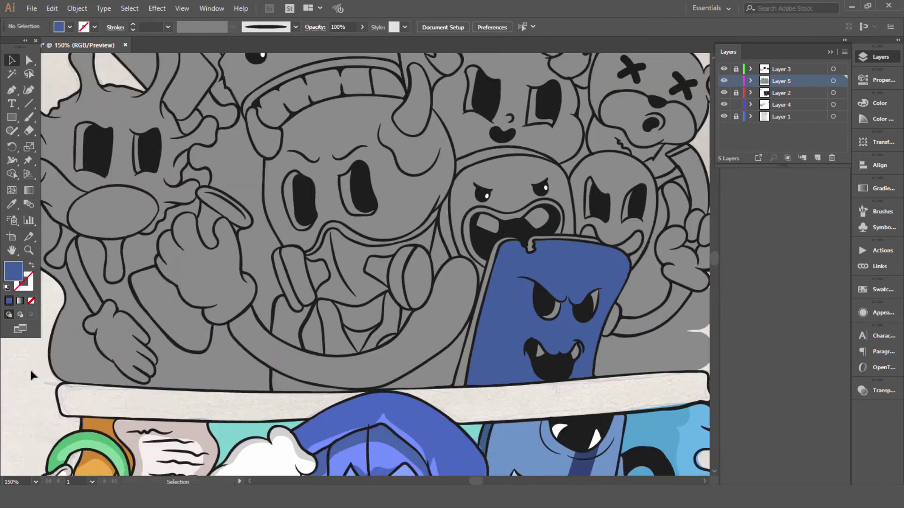
left_click(518, 320)
double_click(13, 270)
left_click(571, 256)
left_click(352, 362)
double_click(14, 270)
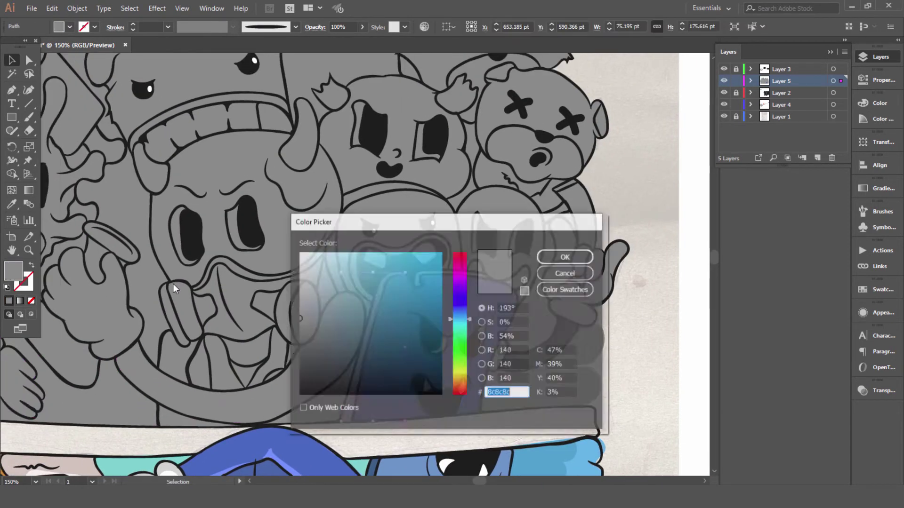
left_click(415, 283)
left_click(571, 256)
Give the curved arm band a darker fill and the beaker-holding glove white.
key("v")
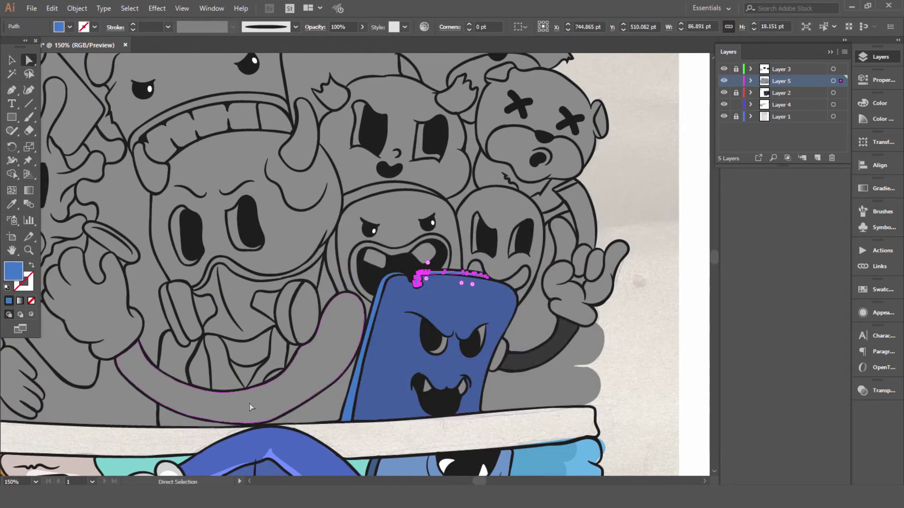
left_click(189, 403)
double_click(14, 271)
left_click(565, 257)
left_click(94, 306)
double_click(13, 271)
left_click(300, 253)
Fill the beaker and its rim light blue.
left_click(565, 257)
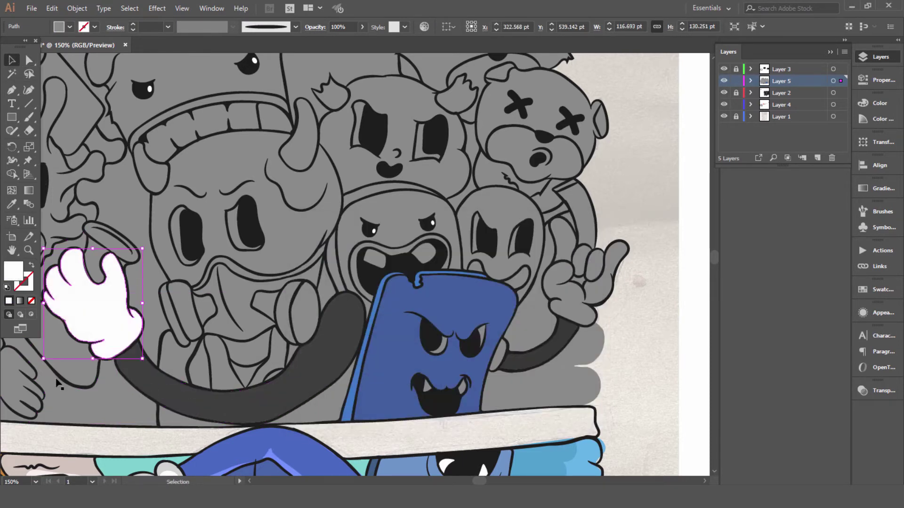
left_click(75, 362)
double_click(13, 271)
left_click(367, 268)
left_click(565, 256)
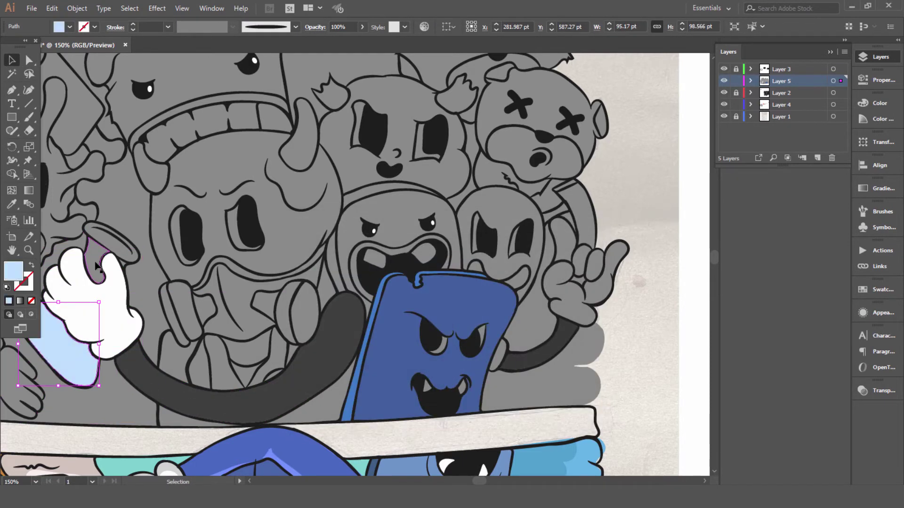
left_click(66, 345)
scroll(353, 264, "left", 3)
Fill the virus red and its two eye highlights pink.
key("v")
left_click(80, 198)
double_click(13, 271)
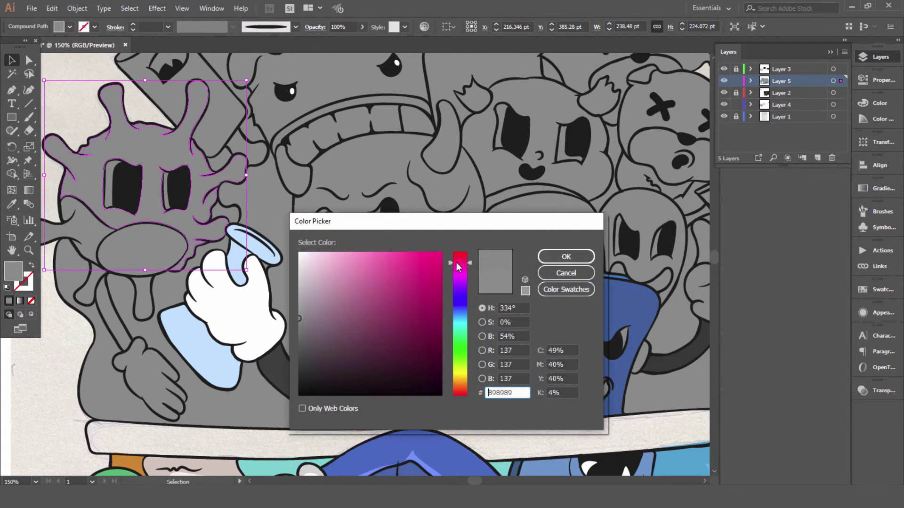
key("Return")
key("a")
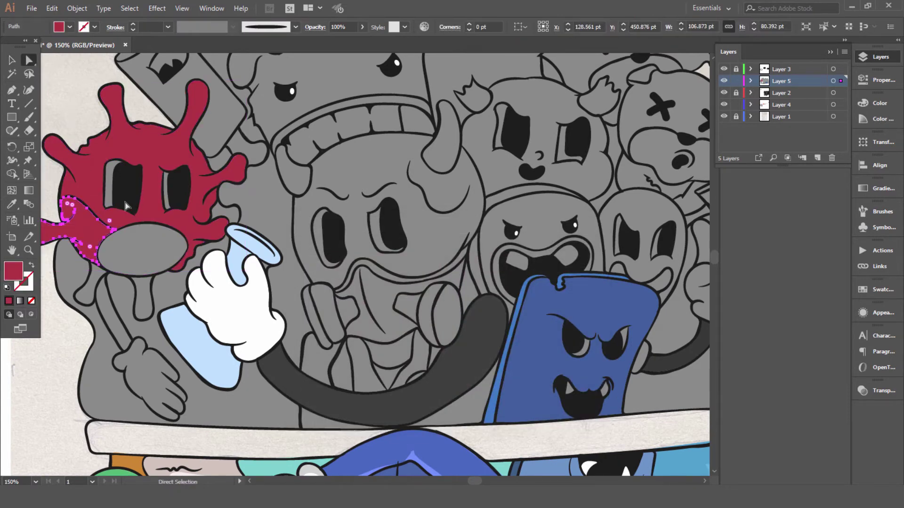
left_click(108, 184)
left_click(166, 188, "shift")
double_click(14, 271)
key("Return")
Give the oval under the virus's eyes light pink and the drips virus red.
key("v")
left_click(141, 250)
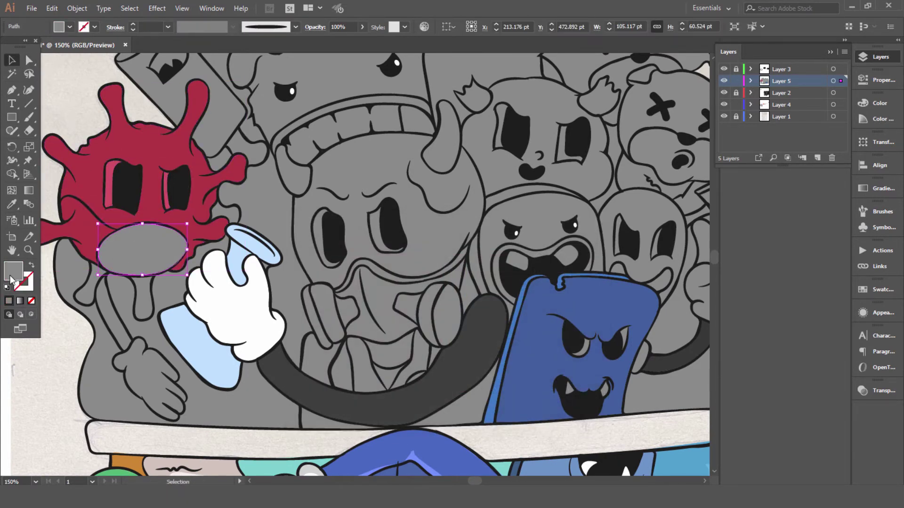
double_click(13, 271)
left_click(305, 272)
key("Return")
left_click(113, 288)
left_click(80, 188)
left_click(330, 141)
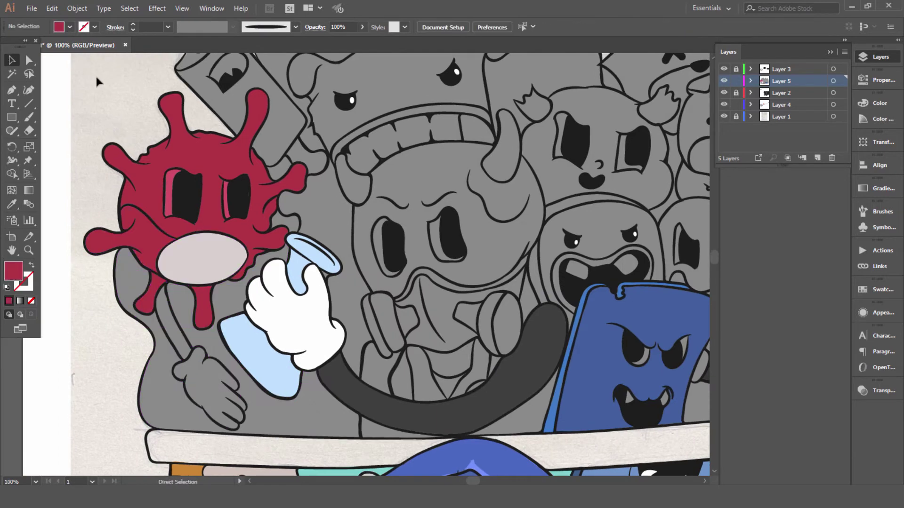
scroll(351, 193, "left", 3)
Fill the devil's head blue-purple with lavender eye highlights.
left_click(350, 193)
double_click(13, 271)
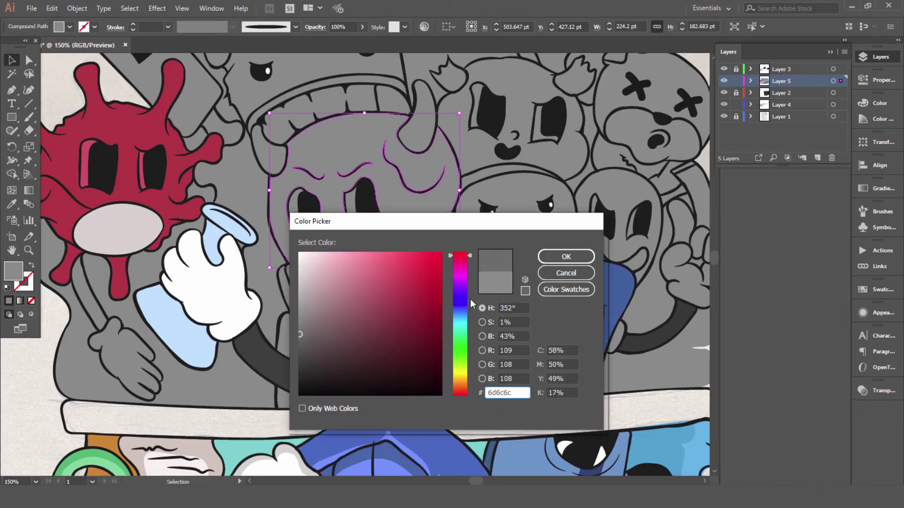
key("Return")
left_click(294, 217)
double_click(13, 271)
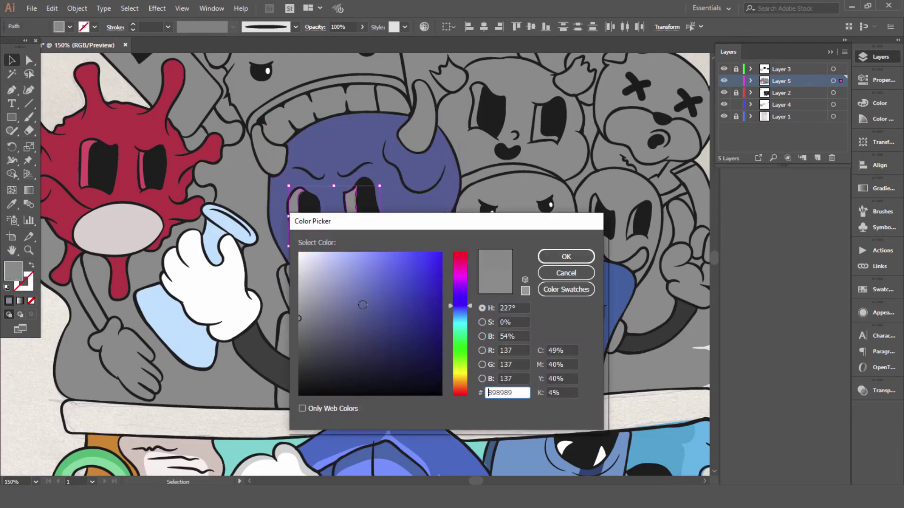
key("Return")
Fill the devil's mask darker grey and both mask filters orange.
left_click(369, 302)
double_click(14, 270)
key("Return")
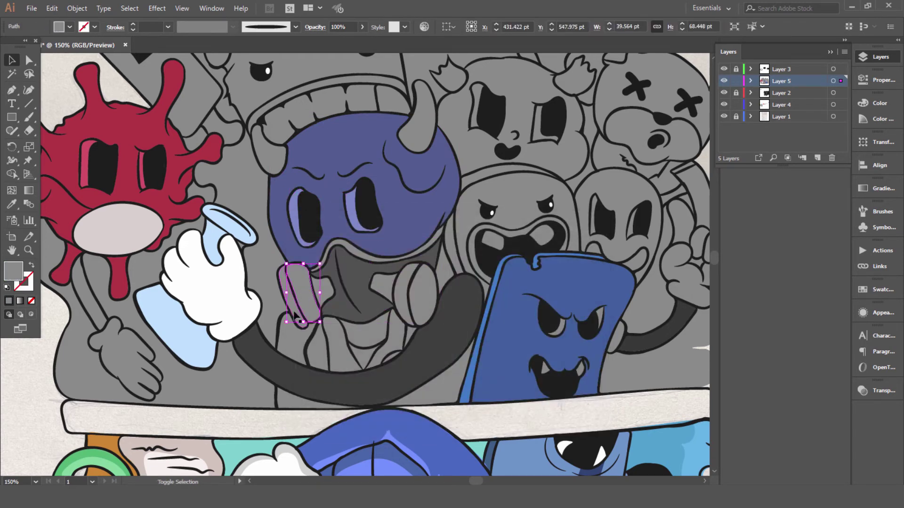
double_click(14, 271)
left_click(389, 259)
left_click(571, 256)
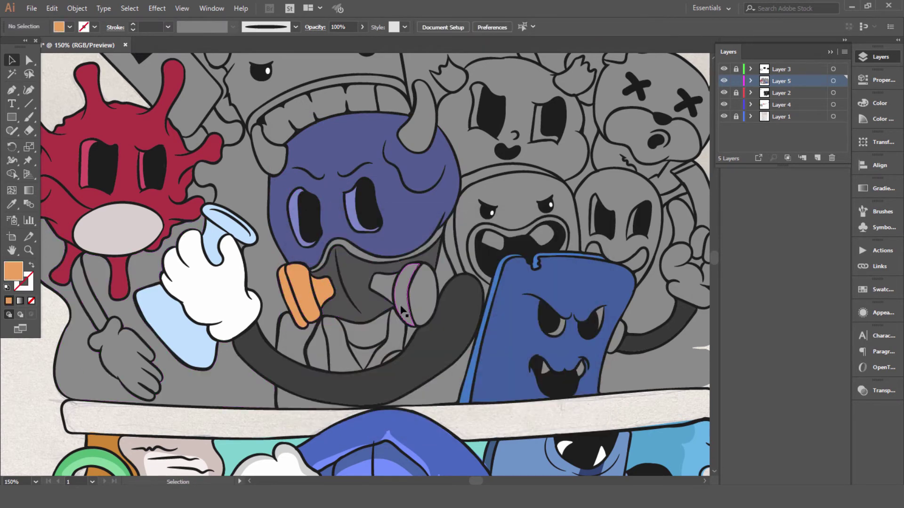
left_click(391, 296)
left_click(404, 320, "shift")
key("i")
left_click_drag(44, 324, 120, 334)
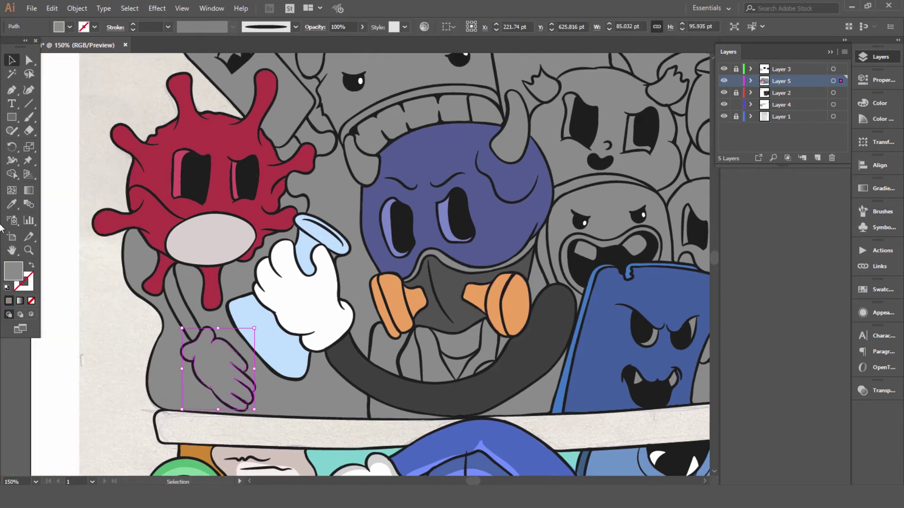
Fill the blob behind the virus light blue and both devil horns white.
left_click(215, 372)
left_click(155, 330)
double_click(13, 271)
key("Return")
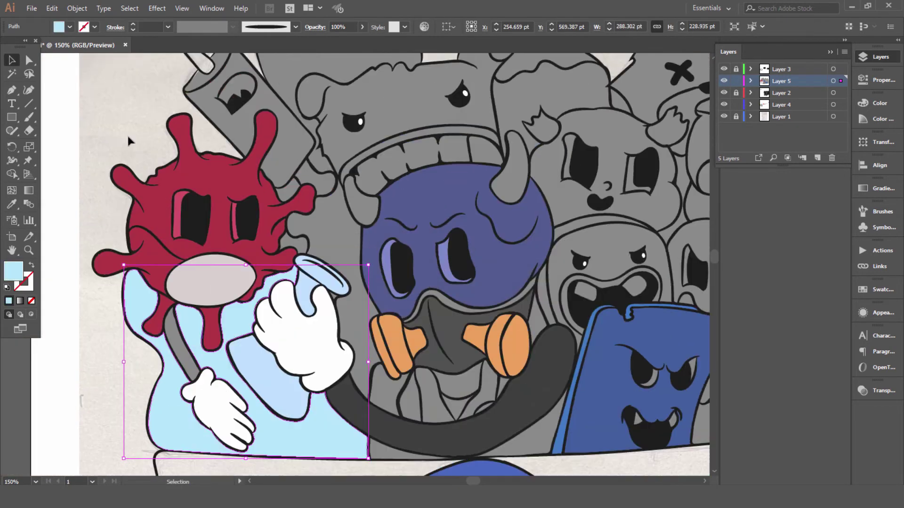
left_click(362, 198)
left_click(512, 169, "shift")
double_click(14, 271)
key("Return")
Fill the syringe can light blue and copy white onto its eye.
scroll(56, 158, "up", 2)
left_click(282, 179)
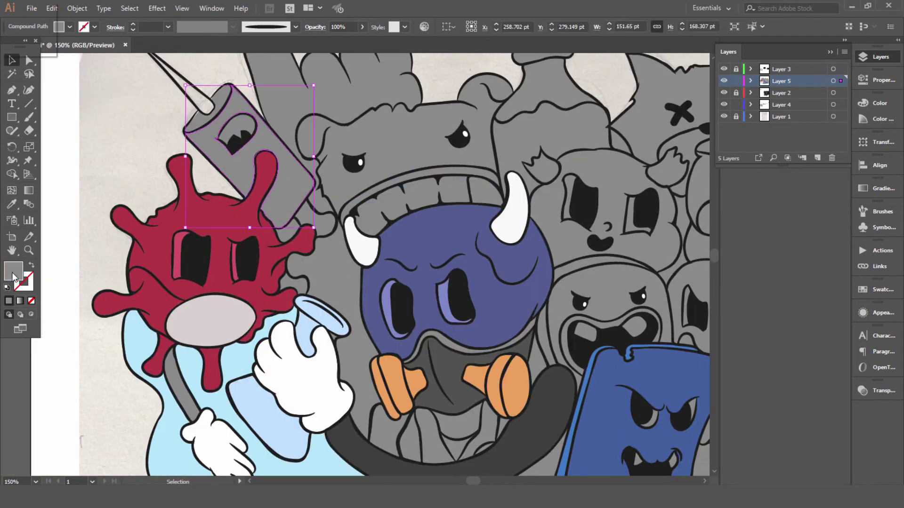
double_click(13, 271)
key("Return")
left_click(238, 129)
key("i")
left_click(352, 228)
Give the selected piece the ghost face's light grey fill.
key("a")
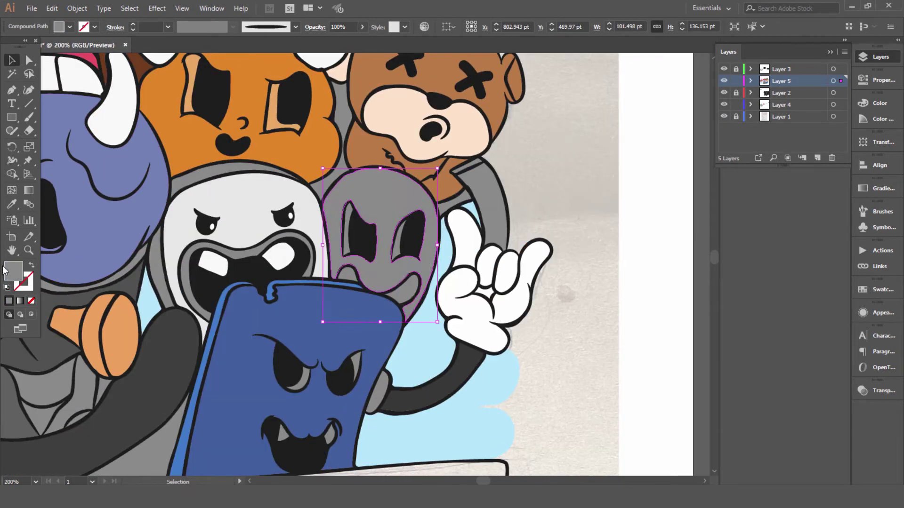
double_click(14, 271)
key("Return")
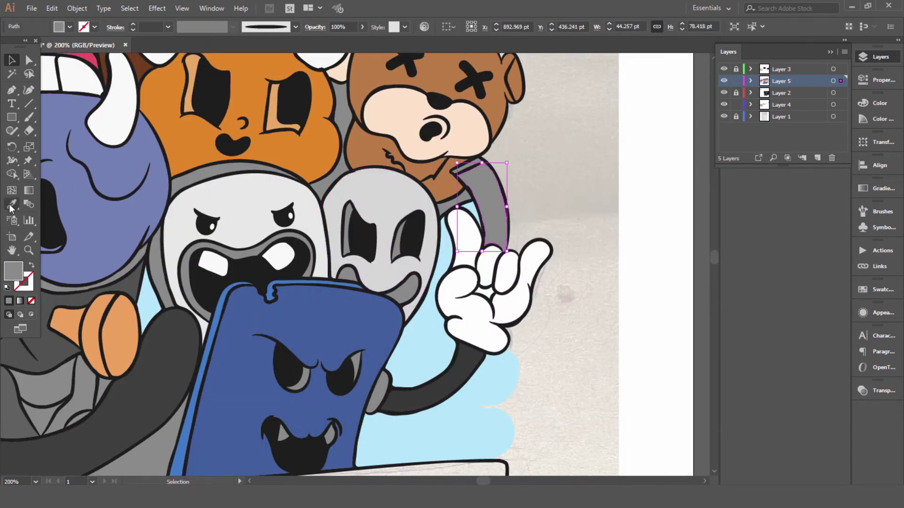
left_click(11, 207)
left_click(377, 188)
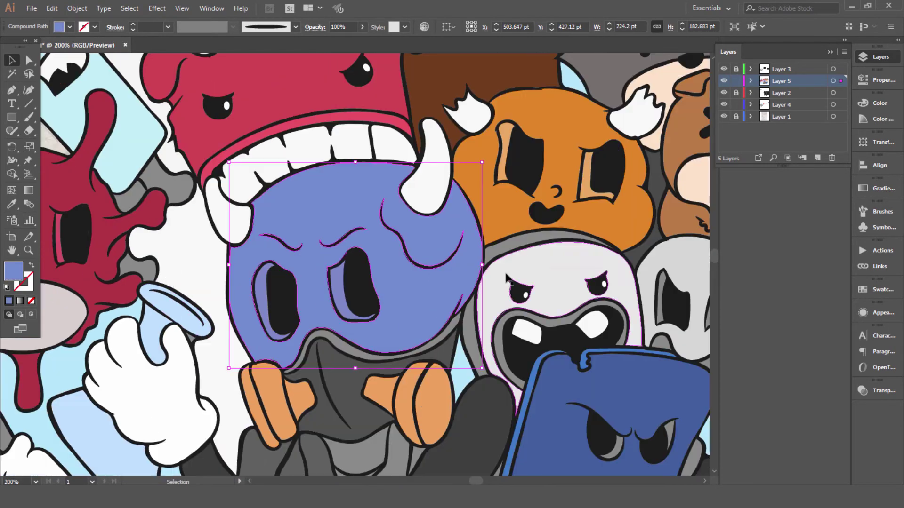
Set a darker blue and cut the mask and a chin shading band off the devil's head.
key("ctrl+plus")
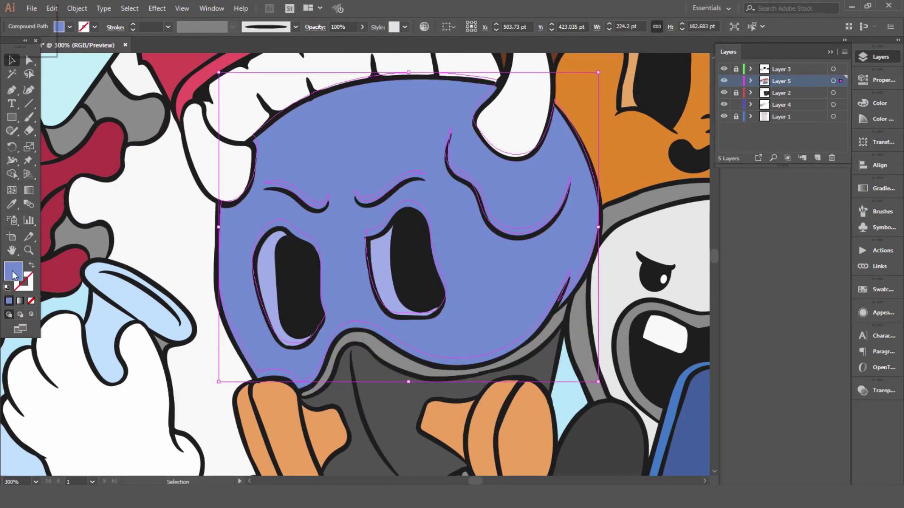
left_click(29, 130)
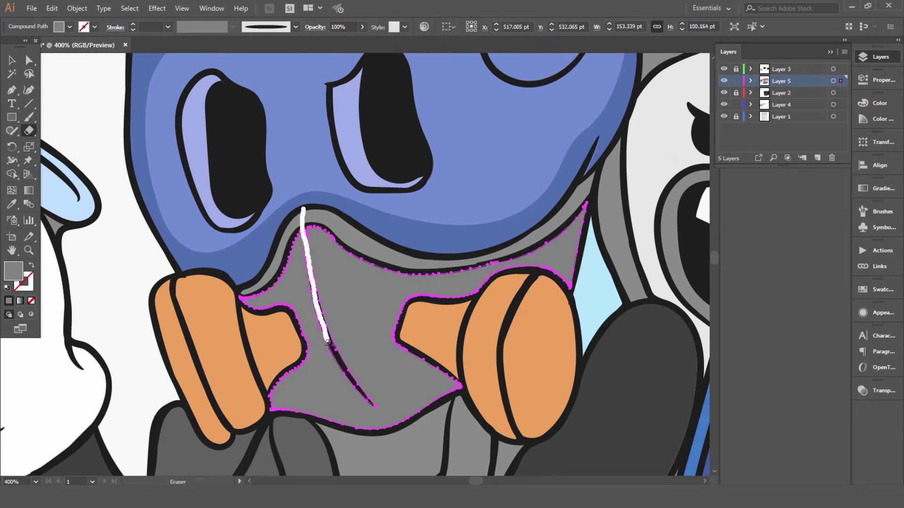
left_click_drag(357, 392, 391, 430)
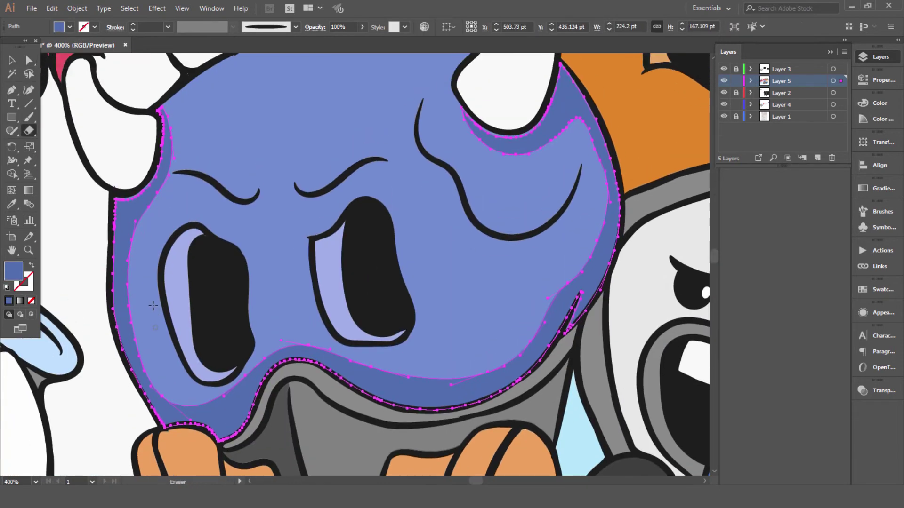
left_click_drag(167, 320, 193, 338)
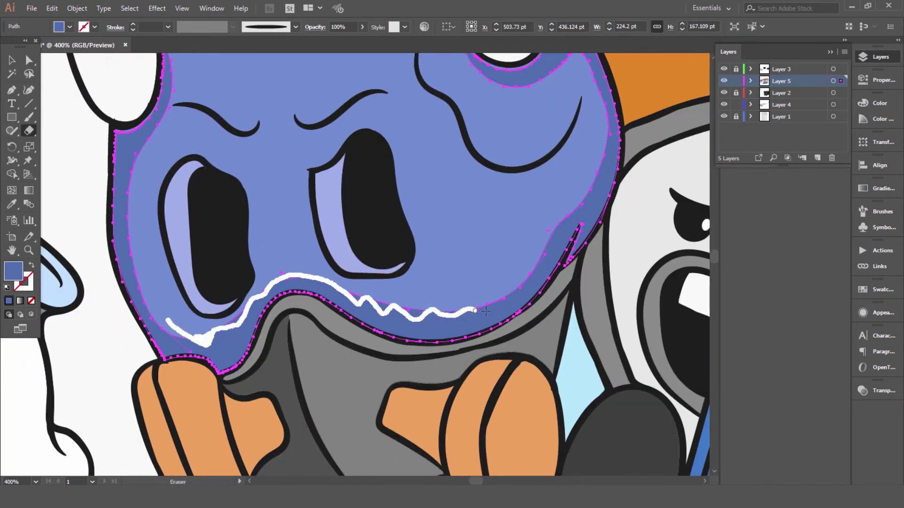
left_click_drag(484, 310, 487, 310)
Cut a highlight area off the top of the head, trimming its edge beside the right horn.
key("a")
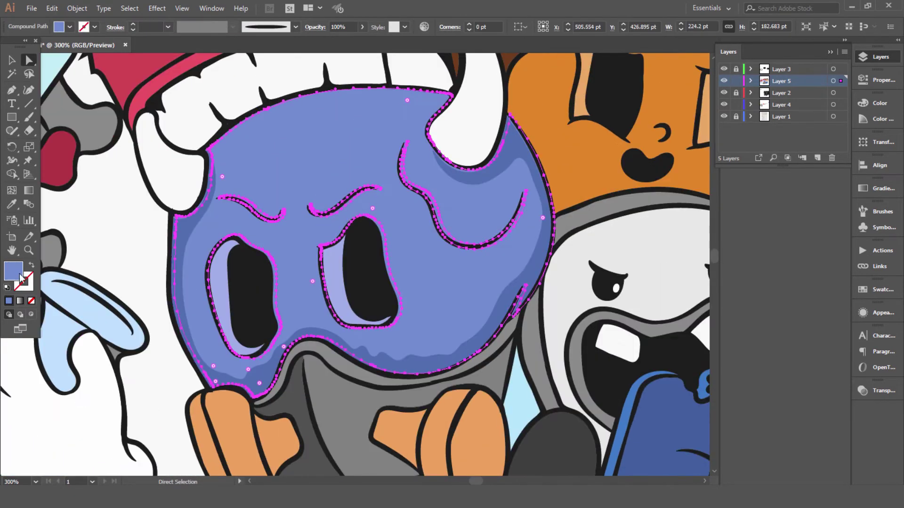
left_click(31, 131)
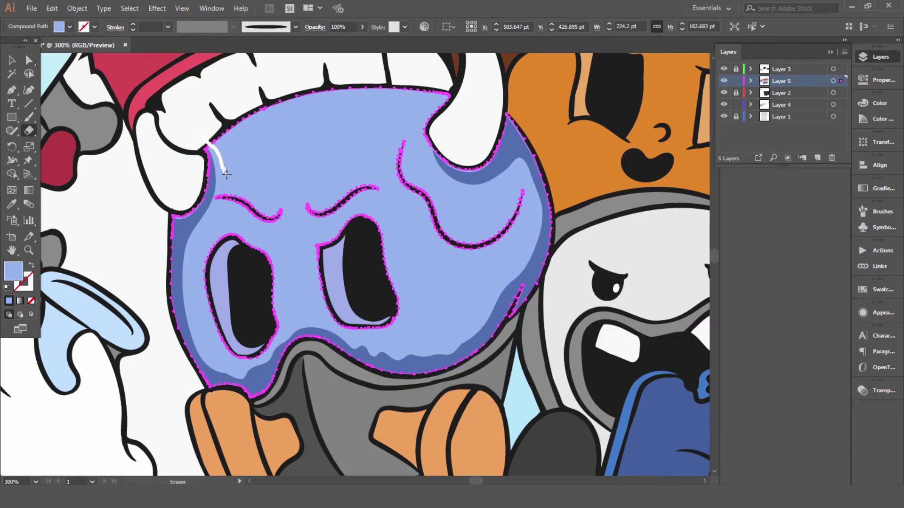
left_click_drag(403, 149, 431, 124)
left_click(30, 60)
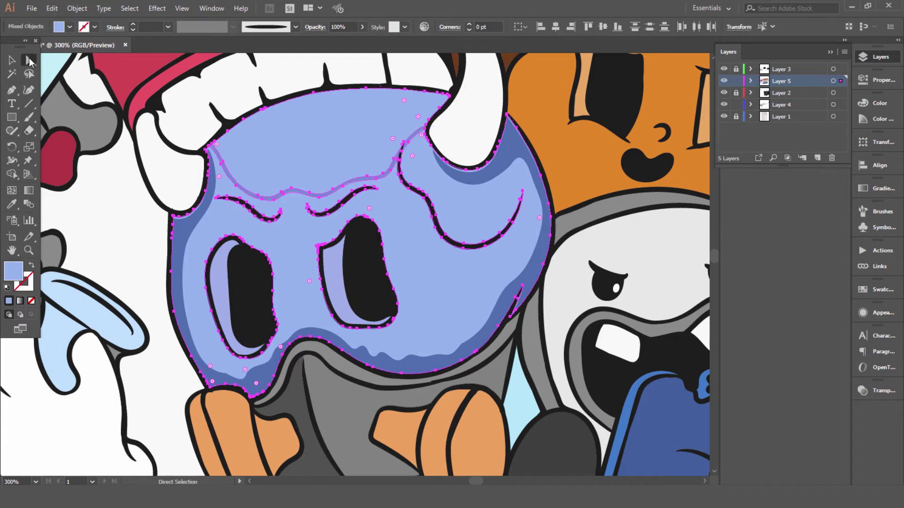
left_click(127, 259)
key("ctrl+plus")
key("shift+e")
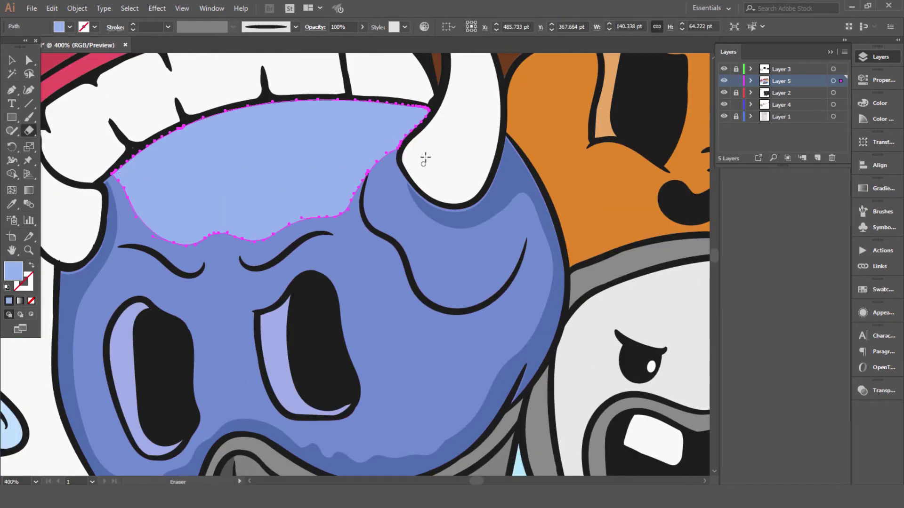
mouse_move(367, 163)
left_mouse_down()
mouse_move(338, 213)
mouse_move(348, 200)
left_mouse_up()
Deselect all, zoom out to the whole group, and select the dark arm band below the mask.
key("a")
key("ctrl+shift+a")
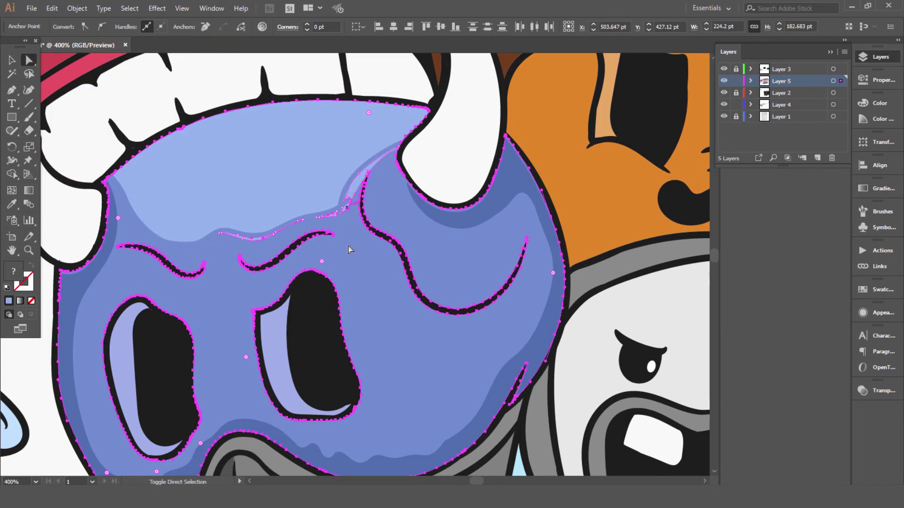
key("ctrl+minus")
key("ctrl+minus")
key("ctrl+minus")
left_click(348, 353)
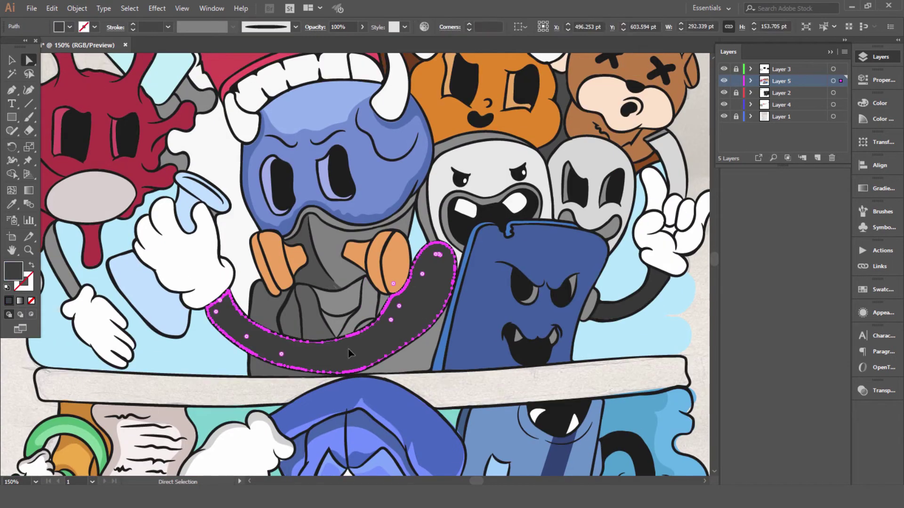
Recolour the left mask filter and give its small cone a dark orange fill.
key("ctrl+plus")
key("ctrl+plus")
scroll(137, 383, "up", 2)
left_click(221, 302)
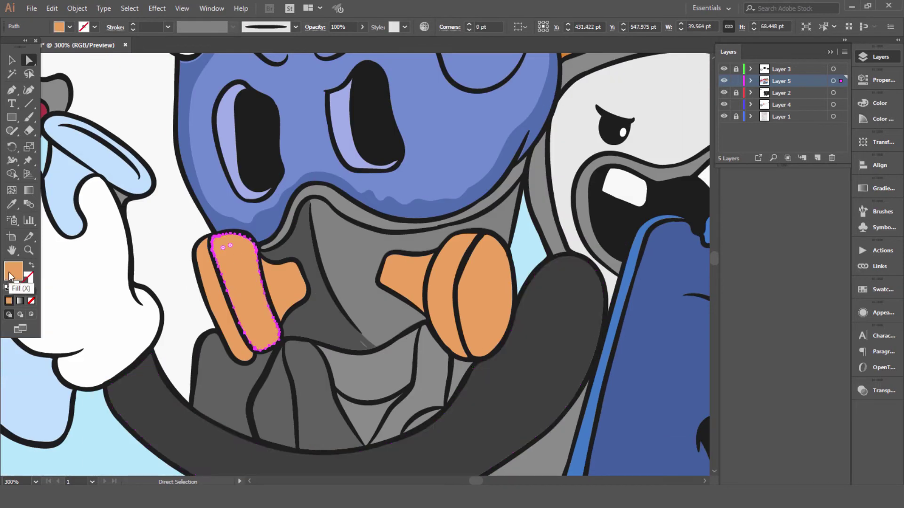
double_click(13, 270)
left_click(390, 256)
key("Return")
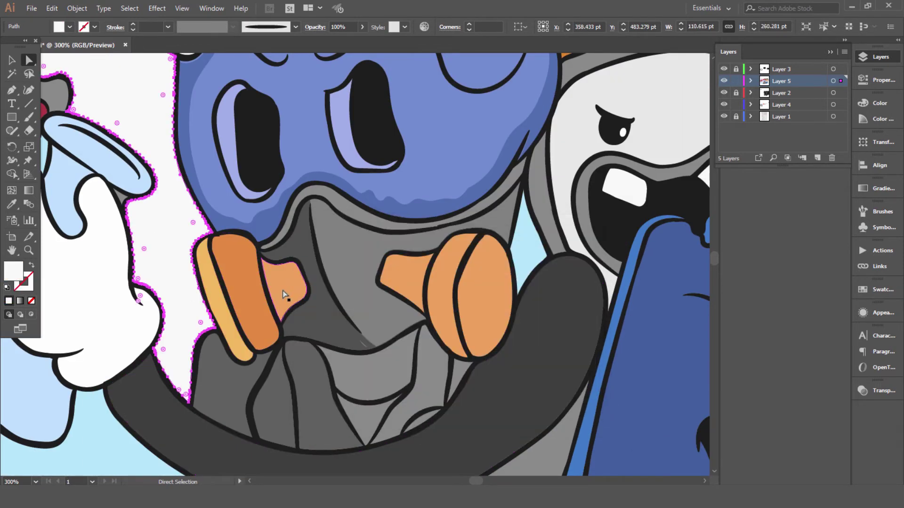
left_click(282, 287)
double_click(13, 271)
key("Return")
Colour the right cone dark orange and sample dark and light orange onto the right filter's crescent and disc.
double_click(11, 272)
key("Return")
left_click(400, 270)
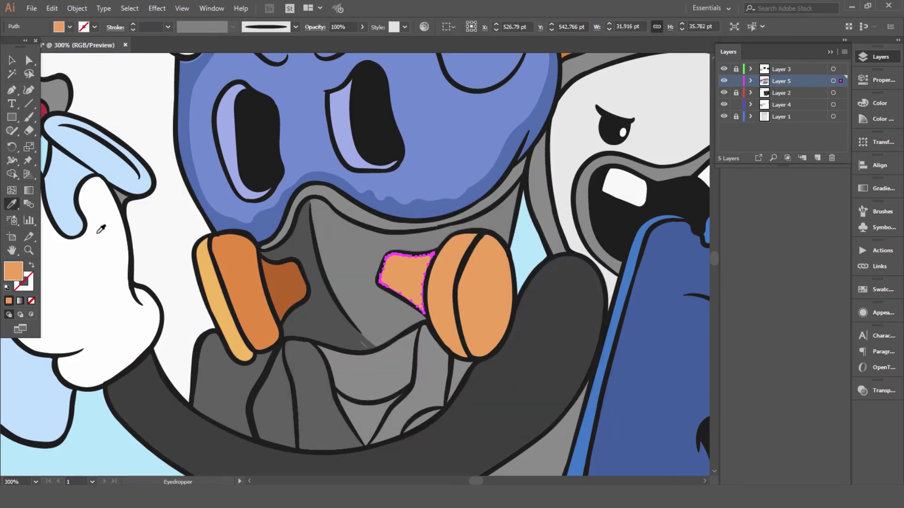
key("i")
left_click(283, 287)
left_click(234, 268)
left_click(485, 292, "ctrl")
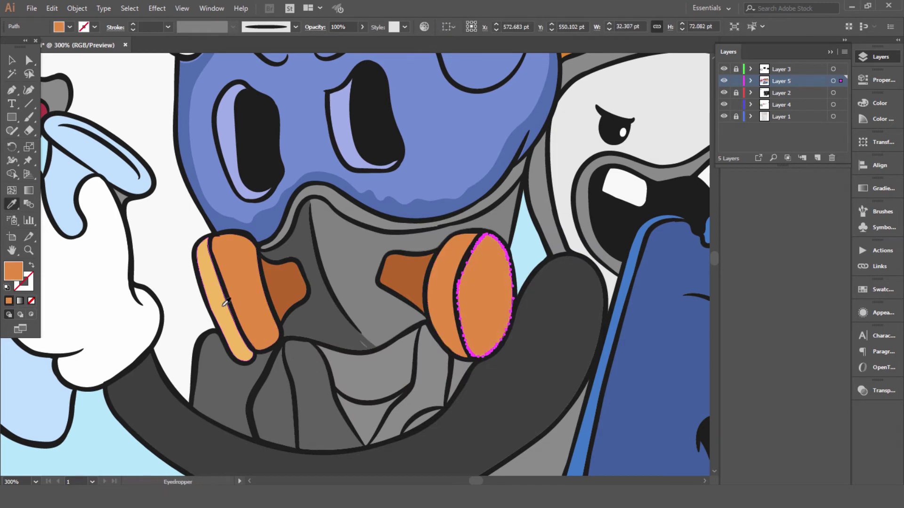
left_click(207, 282)
Give a copy of the beaker's light-blue body a darker blue and erase part of it to leave shading.
key("v")
key("ctrl+shift+a")
key("ctrl+1")
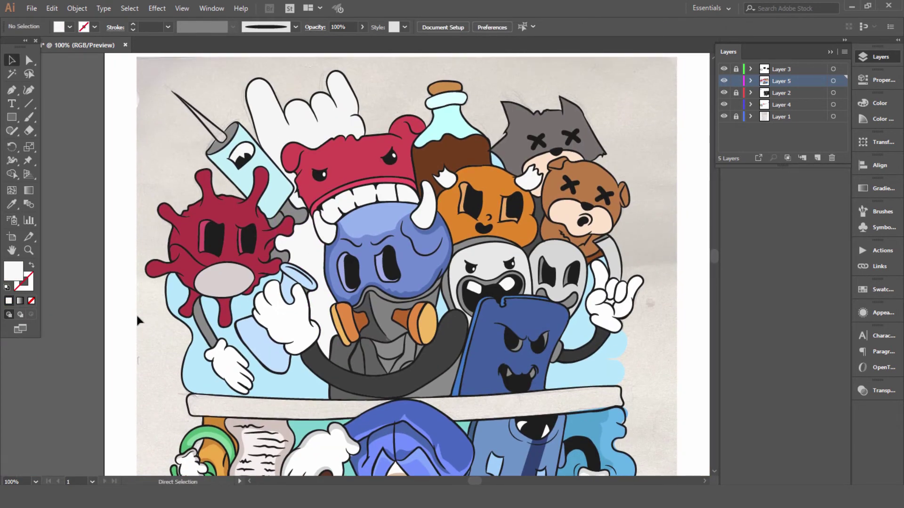
scroll(244, 277, "up", 3)
scroll(272, 277, "down", 3)
left_click(272, 277)
double_click(12, 272)
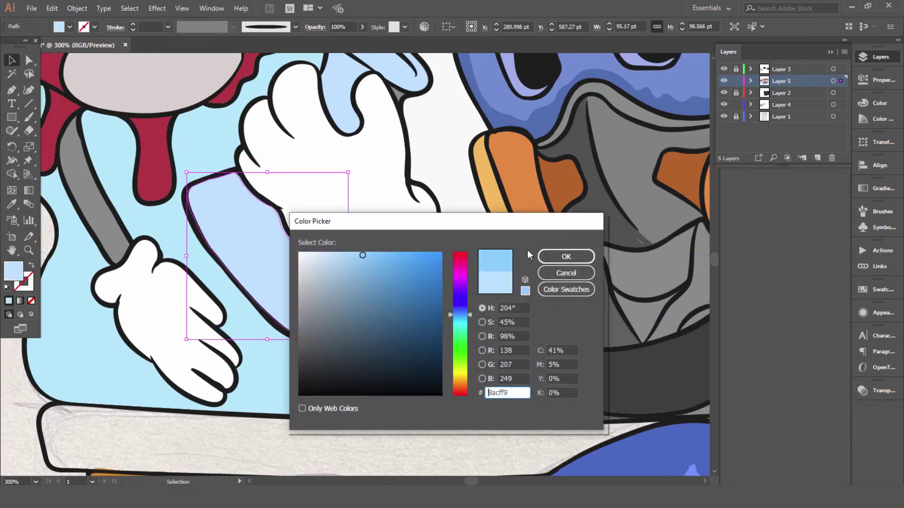
key("Return")
key("shift+e")
left_click_drag(253, 237, 329, 346)
Add a darker blue shading shape inside the beaker's tube and trim it with the Eraser.
key("a")
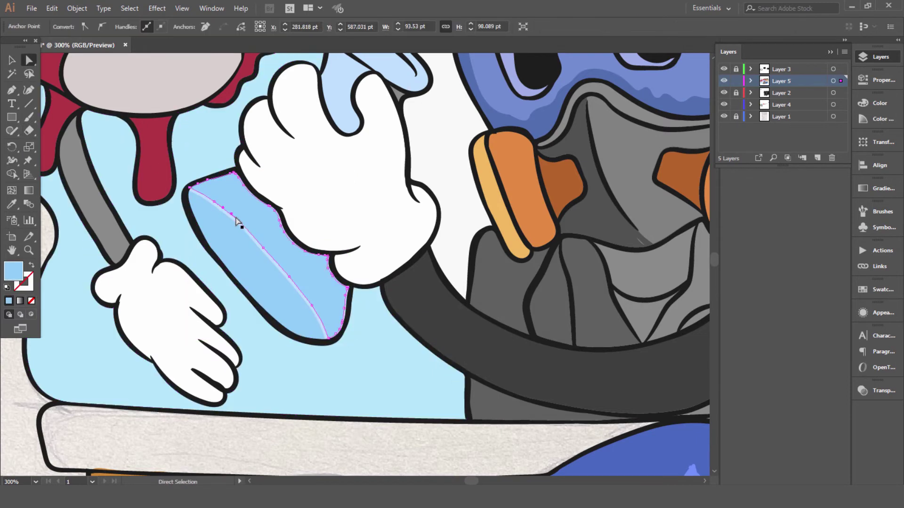
scroll(282, 235, "up", 3)
mouse_move(340, 194)
left_mouse_down()
mouse_move(354, 207)
mouse_move(342, 190)
left_mouse_up()
double_click(11, 272)
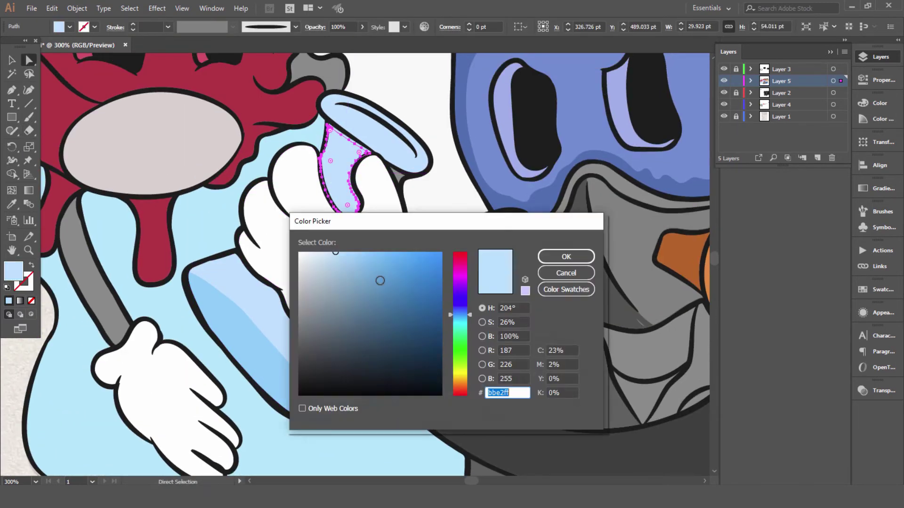
key("Return")
left_click(29, 130)
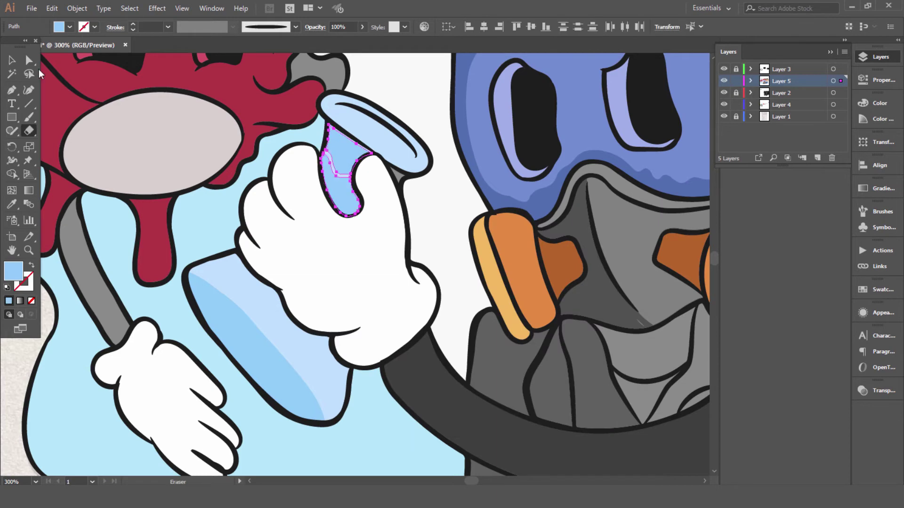
left_click_drag(330, 136, 344, 151)
key("a")
key("ctrl+shift+a")
Fill the small light-blue gap beside the virus with a grey sampled from the artwork.
scroll(283, 235, "down", 3)
scroll(216, 299, "down", 2)
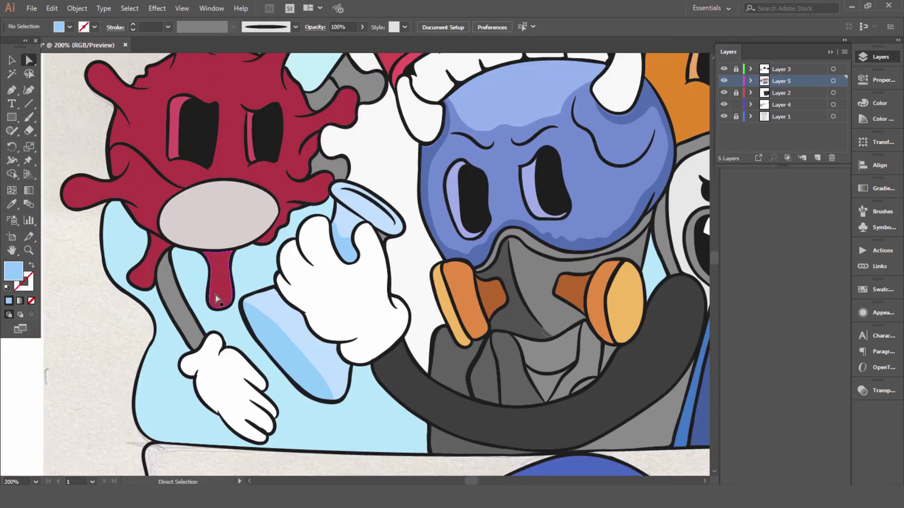
key("ctrl+z")
key("ctrl+plus")
key("shift+e")
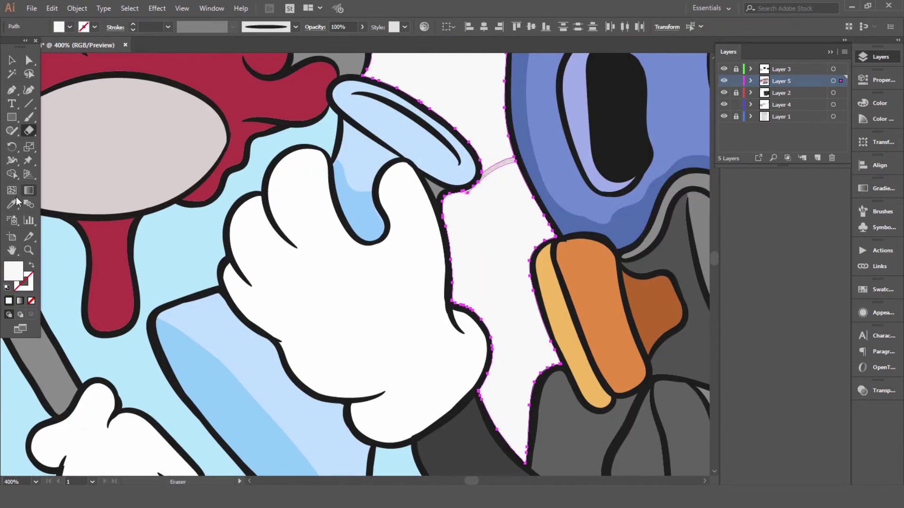
key("a")
left_click(115, 172)
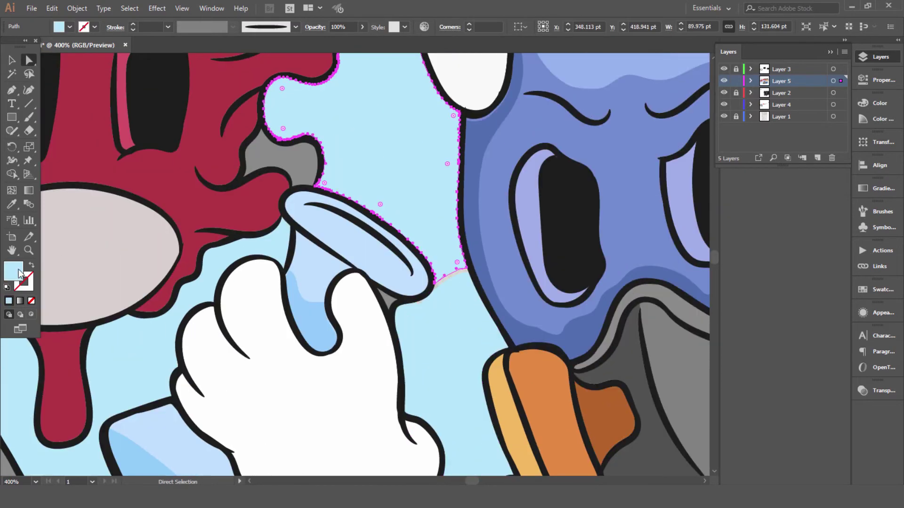
key("ctrl+minus")
key("ctrl+minus")
key("ctrl+minus")
left_click(348, 211)
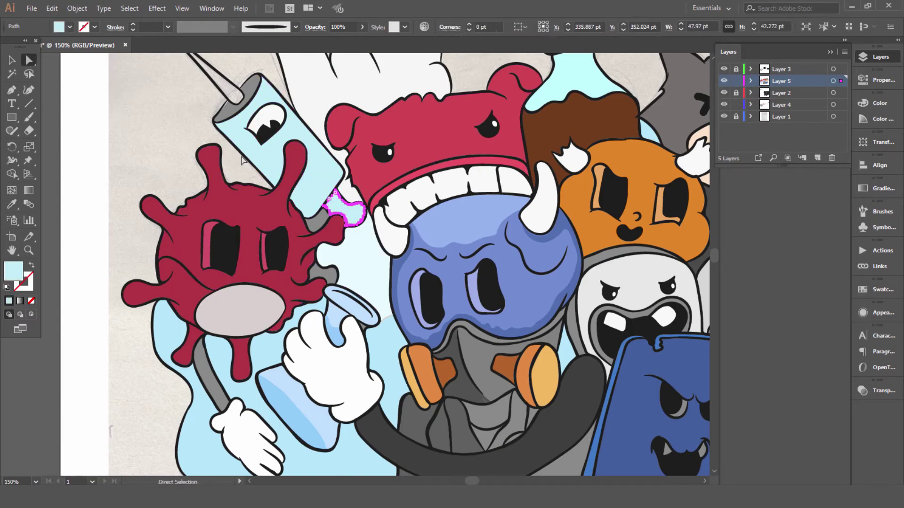
key("ctrl+plus")
key("i")
left_click(259, 391)
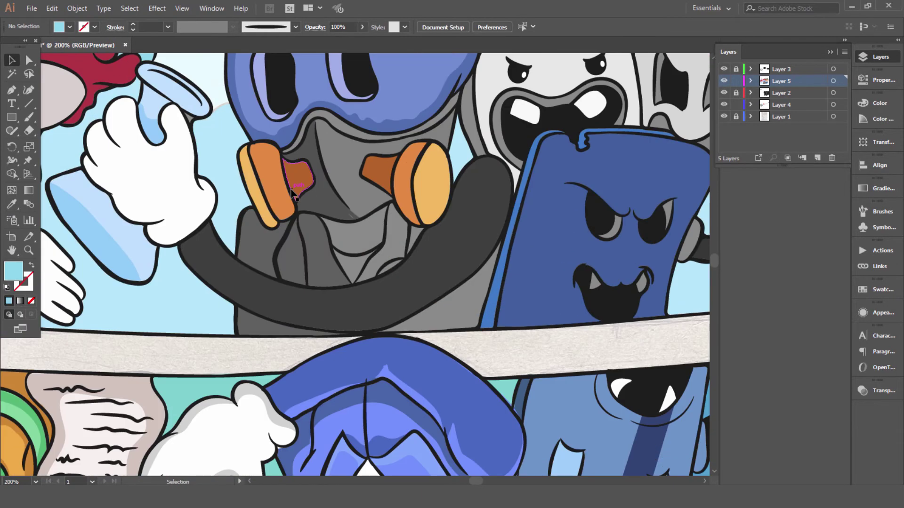
Apply darker red and paint spot rings on the virus face with the Paintbrush.
key("ctrl+1")
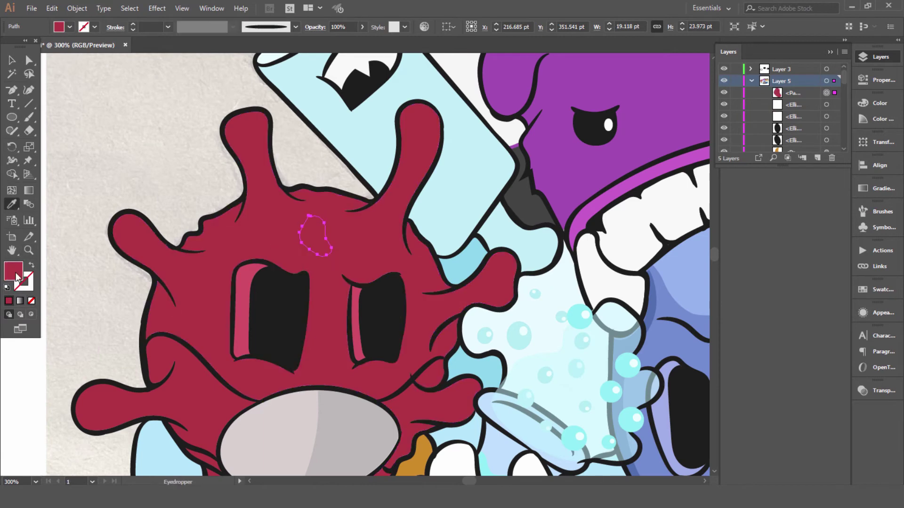
left_click(550, 263)
key("b")
left_click_drag(252, 244, 252, 242)
left_click_drag(413, 269, 415, 282)
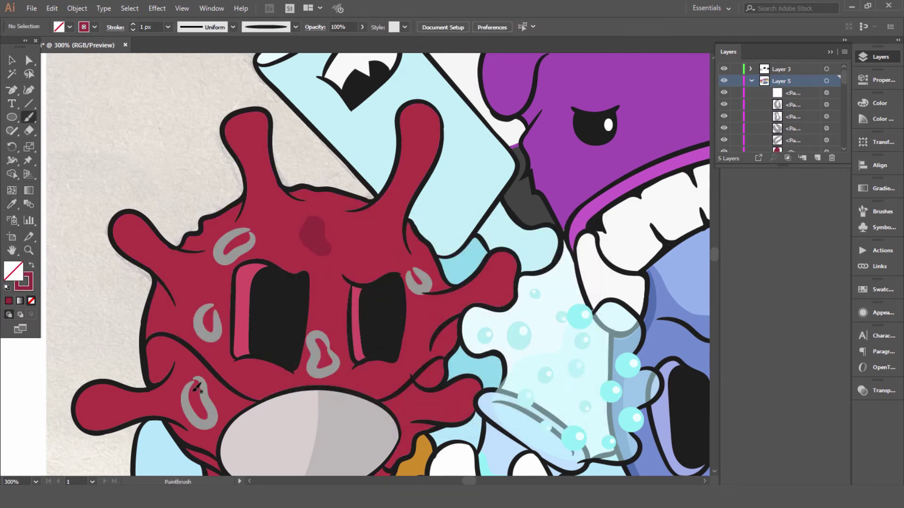
Recolour the selected virus shapes lighter pink and erase them down to an arm highlight.
scroll(450, 278, "down", 3)
left_click(193, 316)
left_click(323, 261, "shift")
left_click(419, 315, "shift")
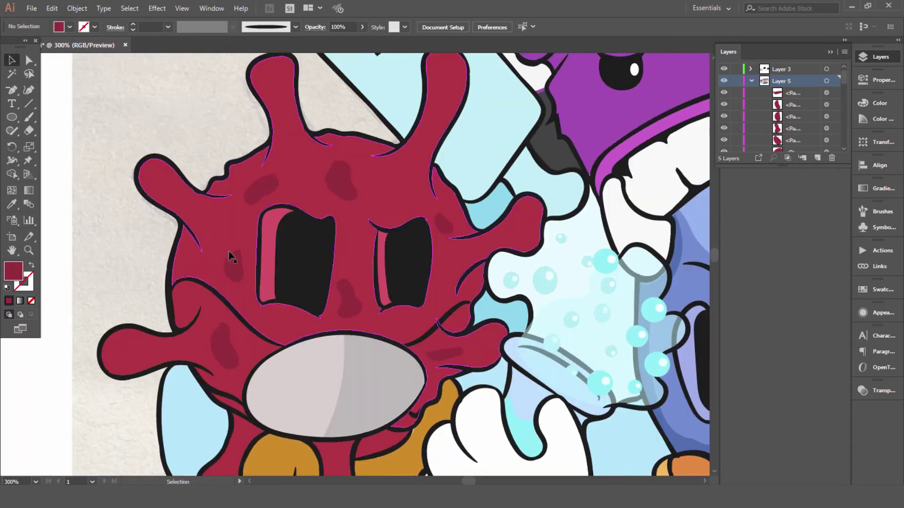
double_click(6, 272)
key("Return")
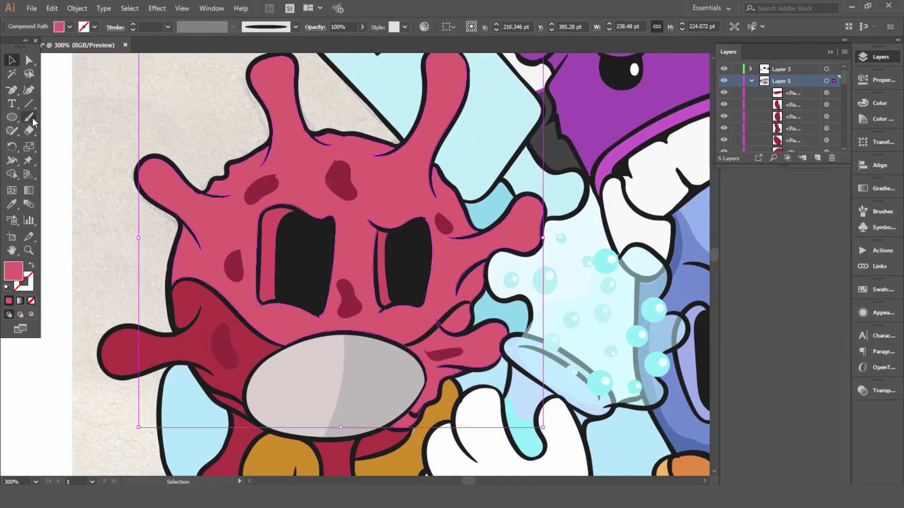
key("shift+e")
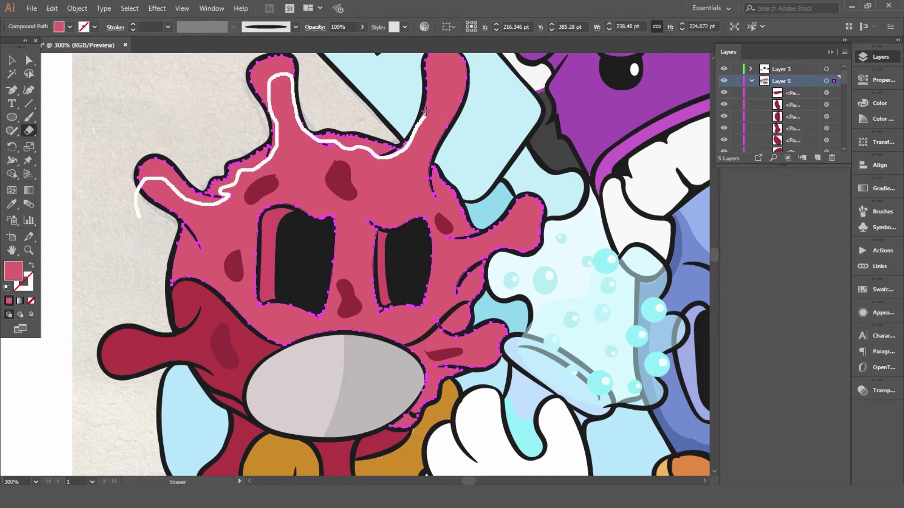
left_click_drag(430, 177, 431, 178)
scroll(235, 189, "down", 1)
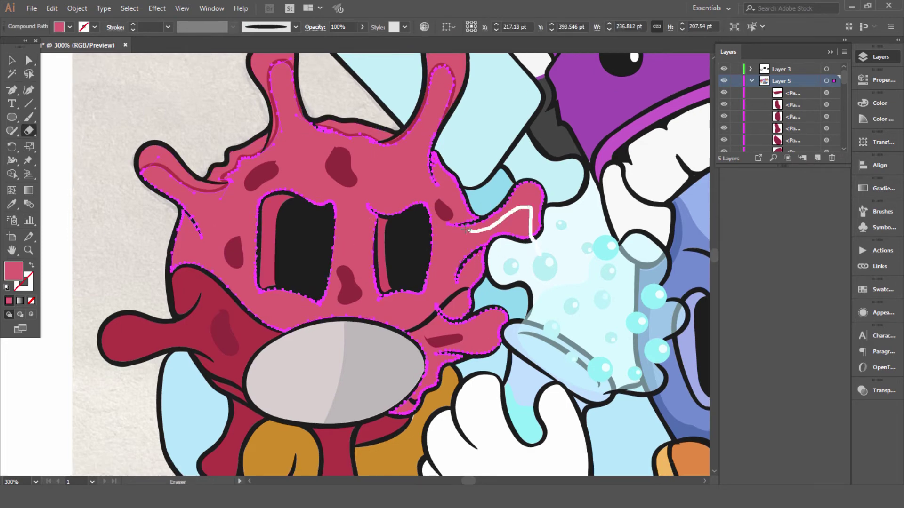
Select the virus's left cheek blob and drag it into a new position.
key("ctrl+z")
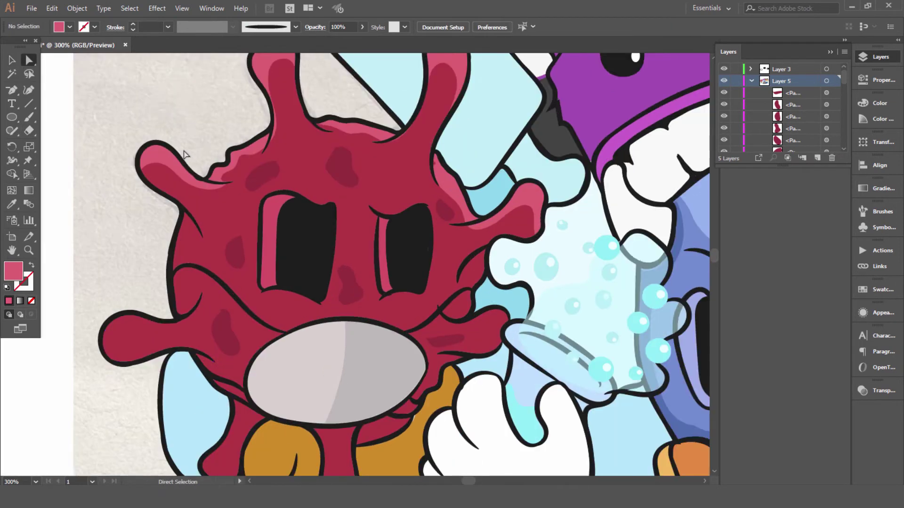
scroll(301, 169, "down", 1)
scroll(302, 169, "left", 2)
key("a")
left_click(216, 308)
key("v")
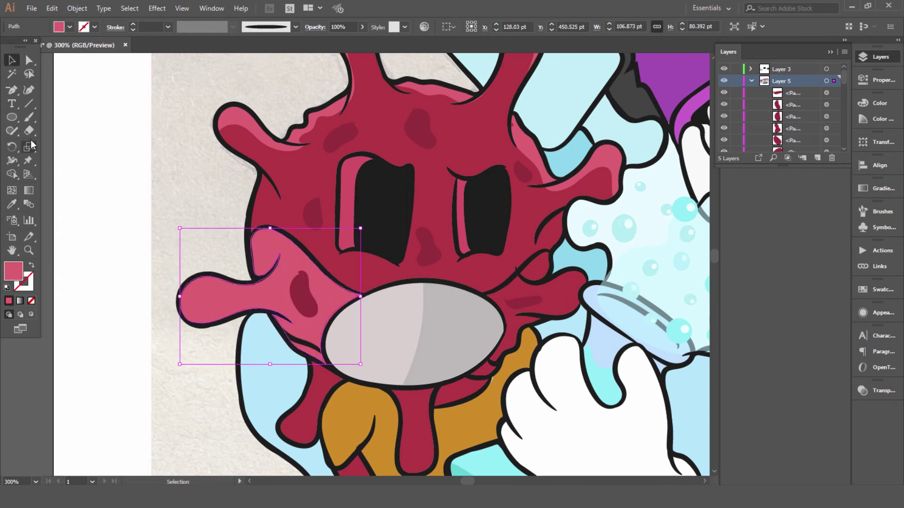
left_click_drag(200, 320, 191, 315)
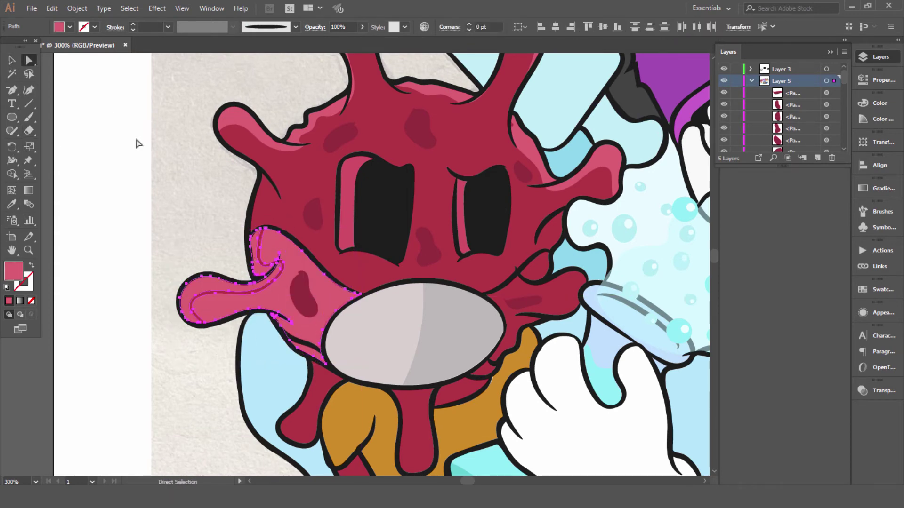
key("ctrl+shift+a")
Give both drips a darker red and cut them with the Eraser into shaded strips.
scroll(287, 255, "down", 5)
key("a")
left_click(306, 306)
left_click(414, 329, "shift")
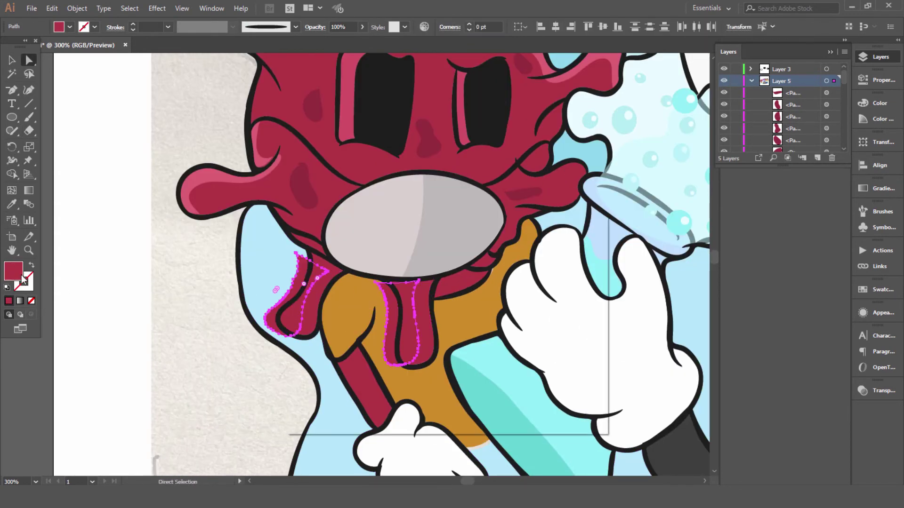
double_click(14, 271)
key("Return")
left_click(244, 291)
key("shift+e")
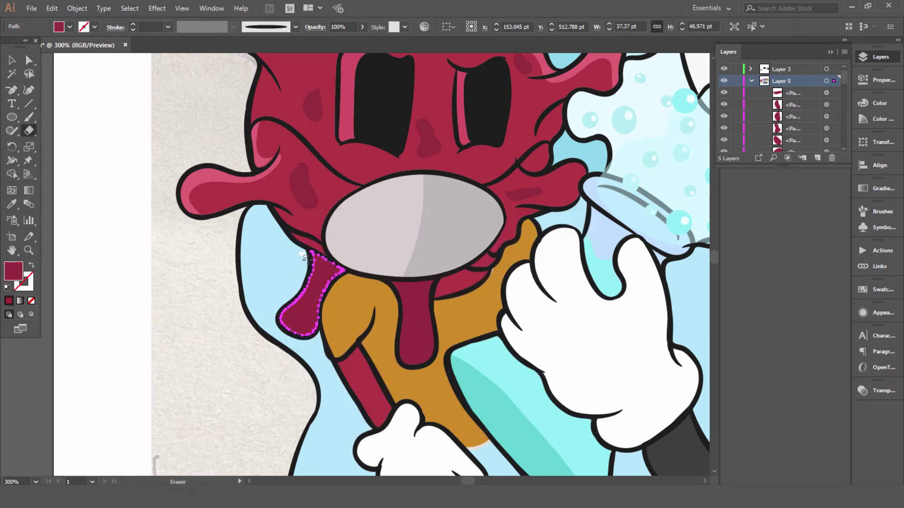
left_click_drag(312, 308, 312, 309)
key("ctrl+z")
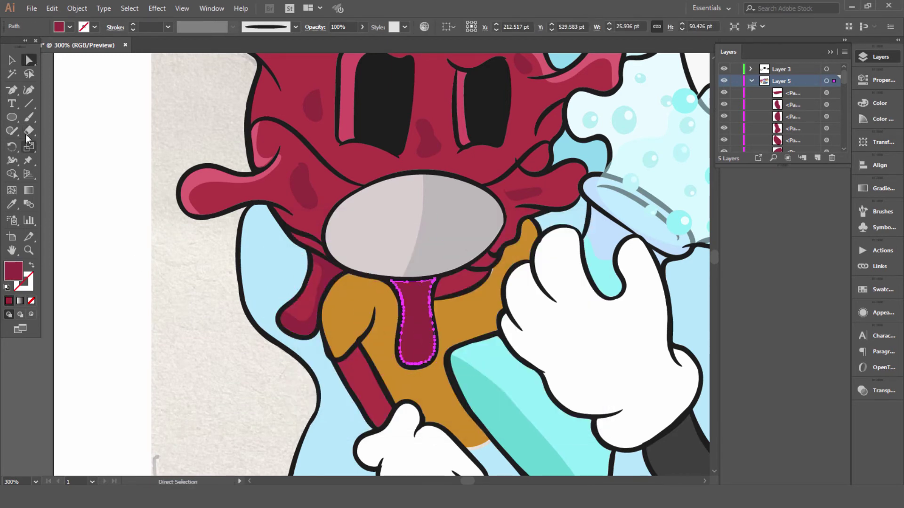
left_click_drag(410, 344, 410, 344)
scroll(437, 434, "up", 1)
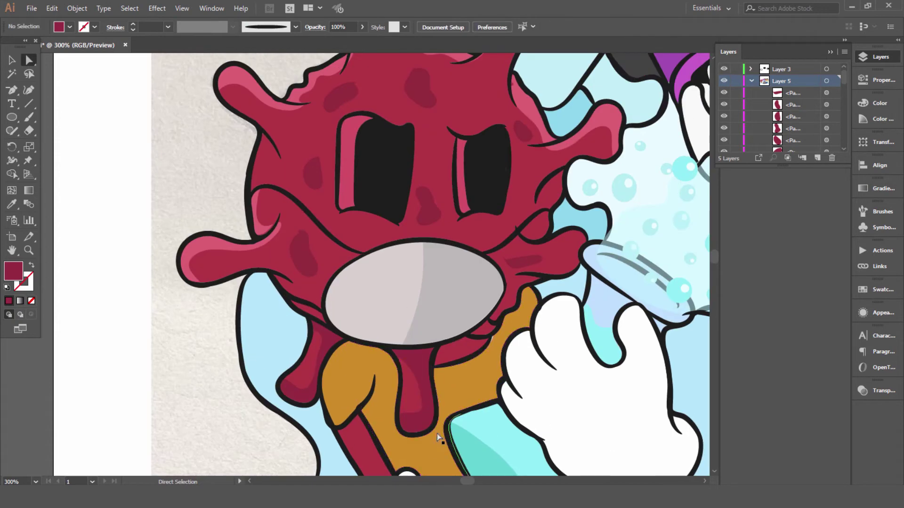
Cut the left cheek shape along the mouth curve.
key("a")
left_click(437, 433)
scroll(563, 337, "up", 2)
scroll(563, 337, "up", 1)
left_click_drag(156, 210, 328, 348)
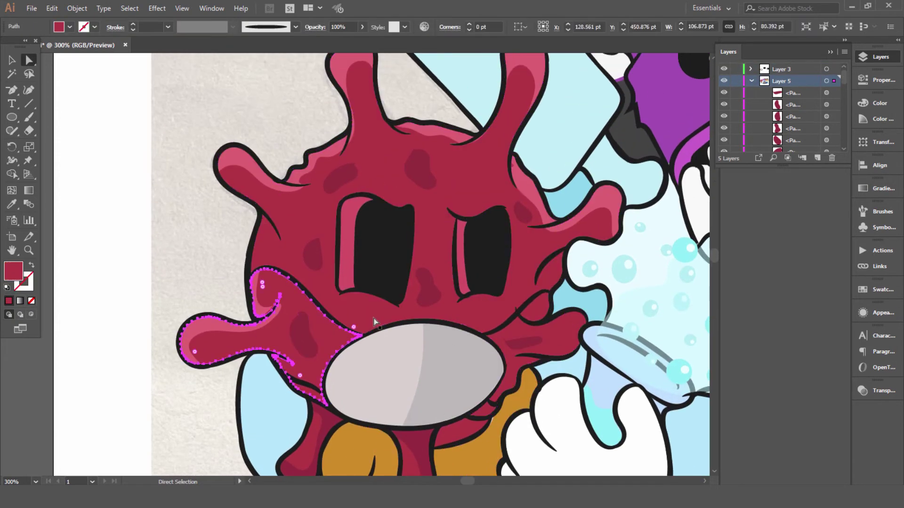
key("v")
left_click(340, 342)
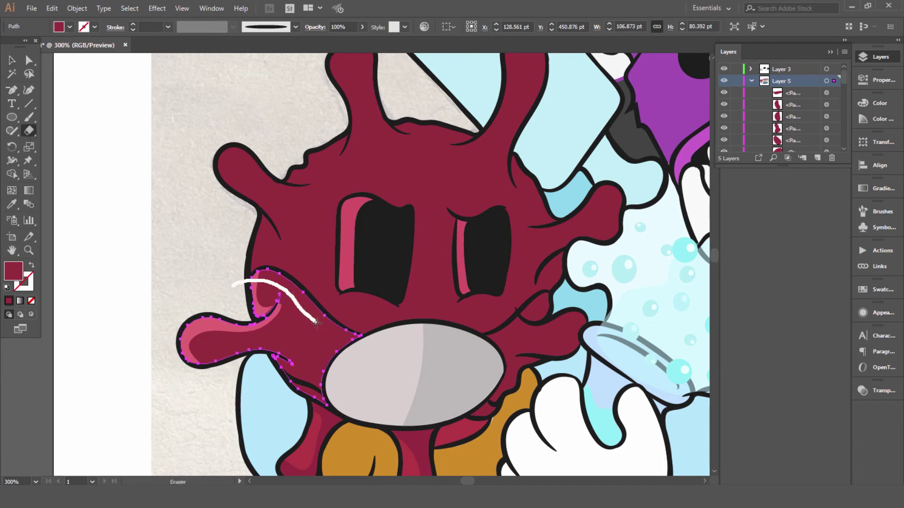
left_click_drag(274, 353, 275, 354)
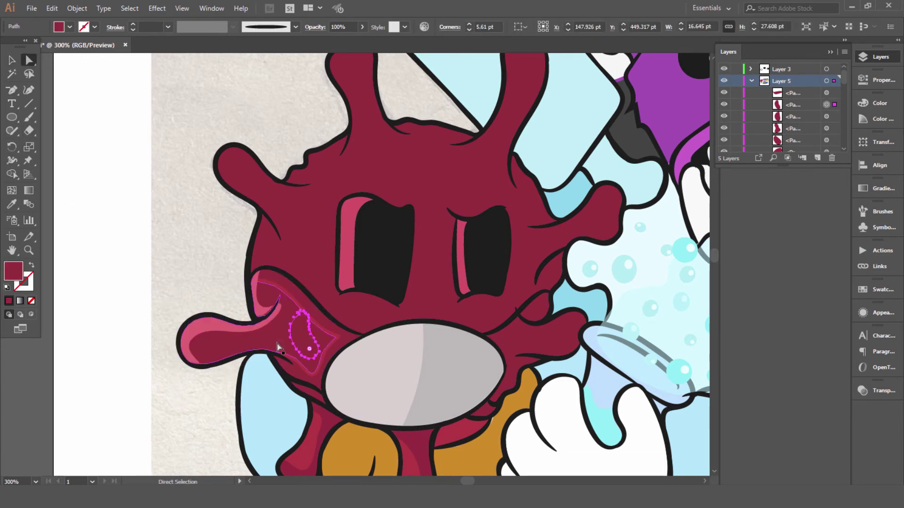
Cut the virus body along the mouth line and select the small cut-out piece.
key("a")
left_click(297, 261)
left_click(29, 131)
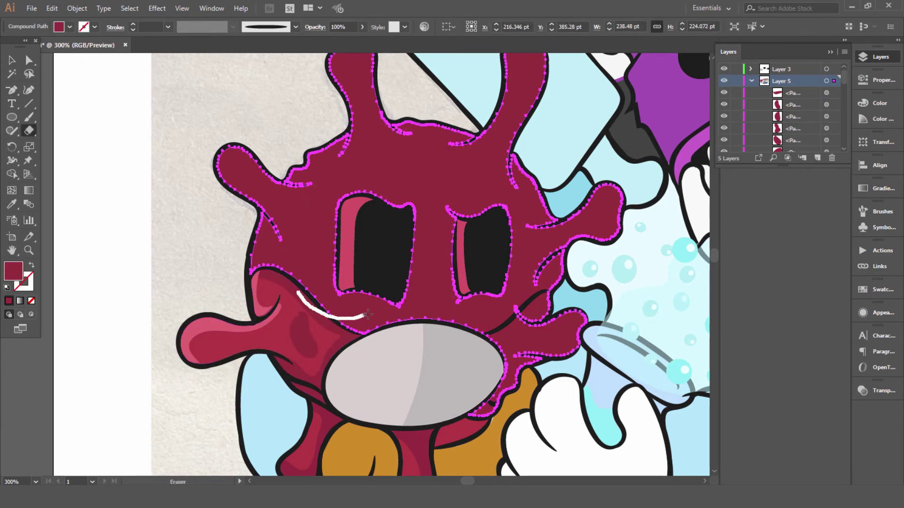
left_click_drag(560, 292, 559, 293)
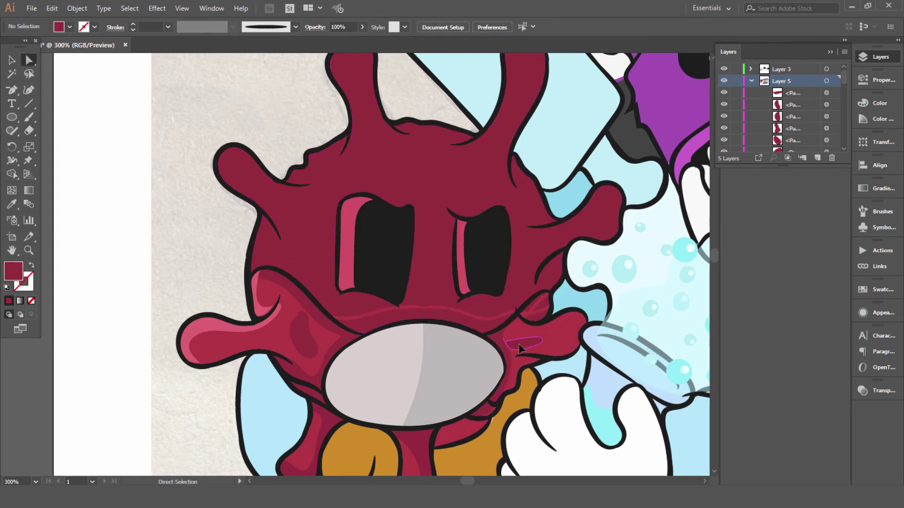
left_click(537, 338, "ctrl")
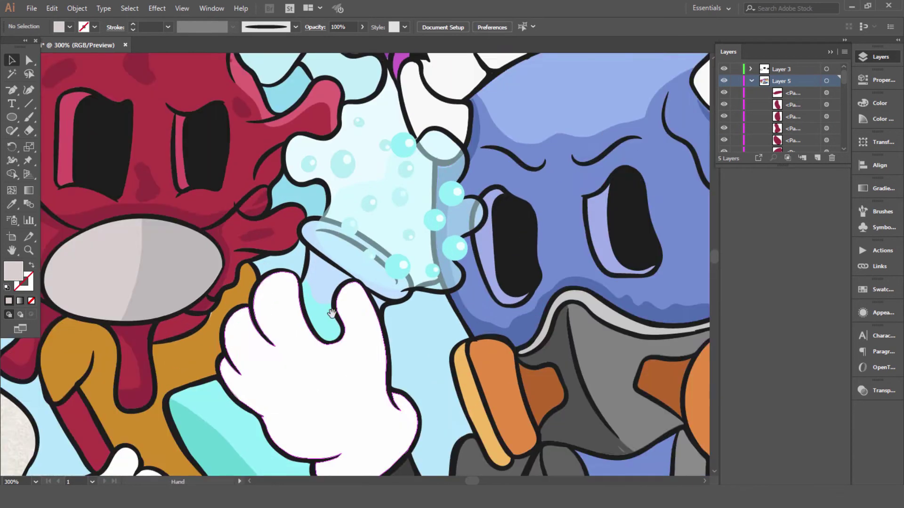
Apply the darker blue to the head and erase a split to shade its right side.
key("Return")
key("shift+e")
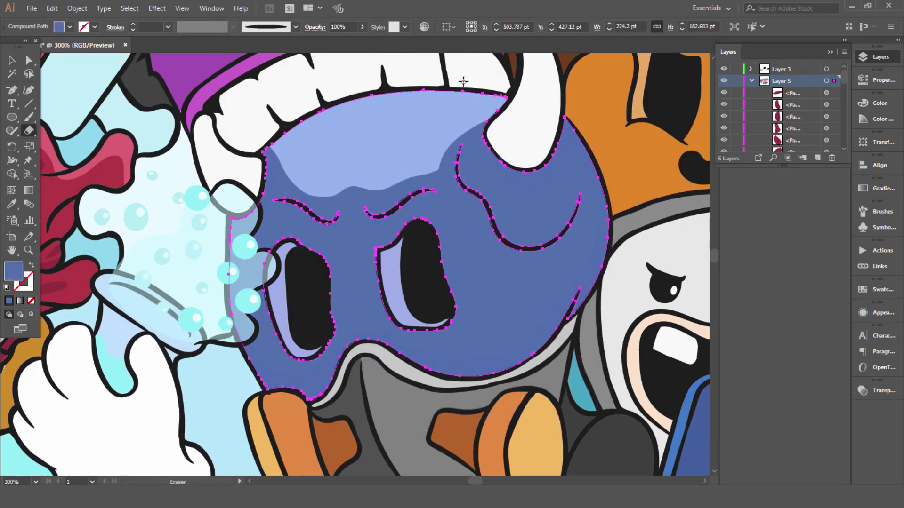
left_click_drag(360, 302, 362, 303)
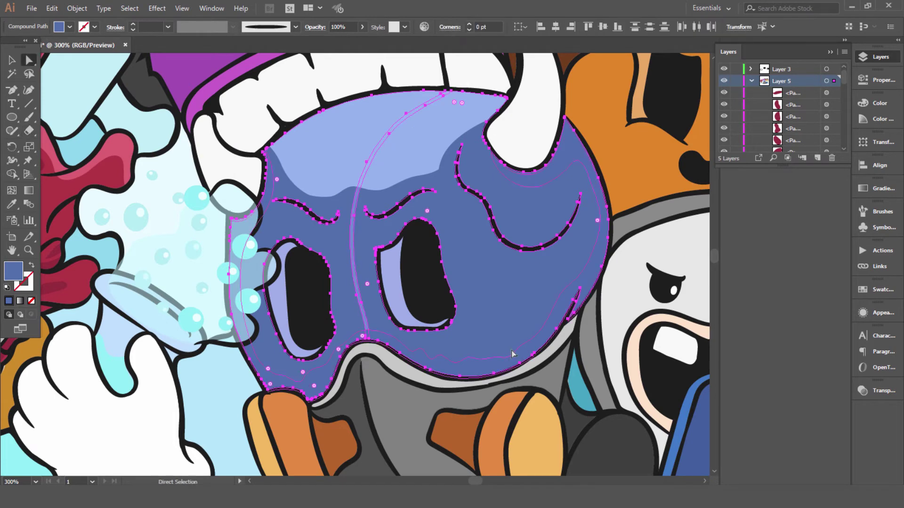
key("a")
key("ctrl+shift+a")
key("ctrl+minus")
key("ctrl+minus")
key("ctrl+minus")
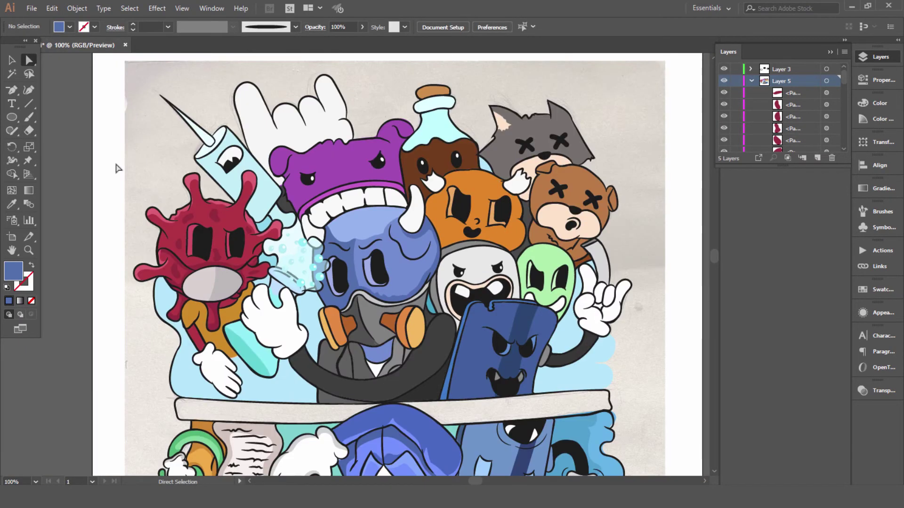
Add a grey offset copy of the horn, nudge it into place, and erase a highlight.
key("ctrl+plus")
key("ctrl+plus")
key("ctrl+plus")
key("ctrl+plus")
left_click_drag(413, 288, 407, 287)
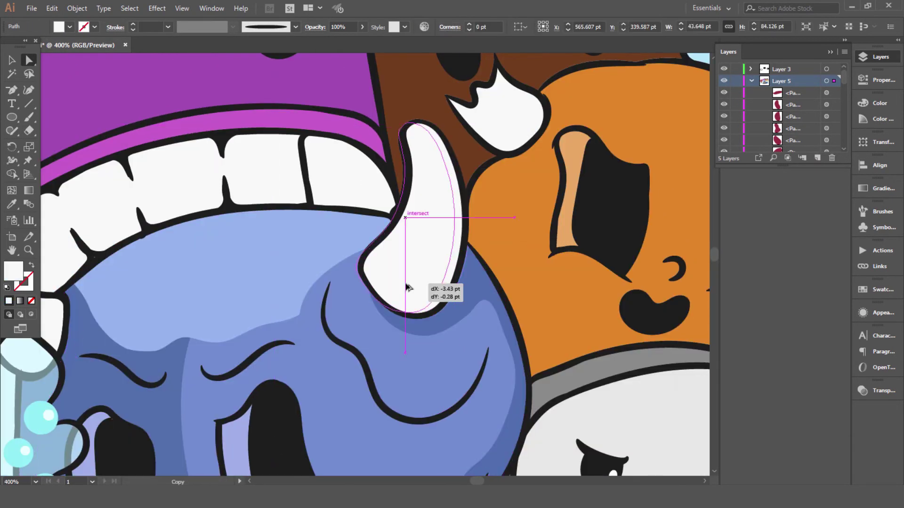
double_click(14, 271)
left_click(567, 256)
mouse_move(423, 253)
left_mouse_down()
mouse_move(405, 236)
mouse_move(376, 256)
left_mouse_up()
left_click(29, 132)
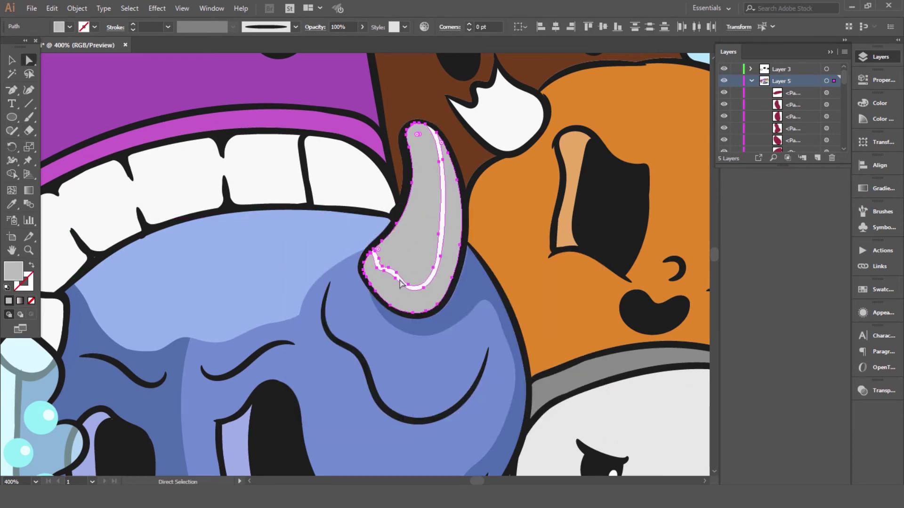
key("v")
Shade a white tooth by sampling the grey shade with the Eyedropper.
left_click(160, 235)
scroll(160, 235, "up", 2)
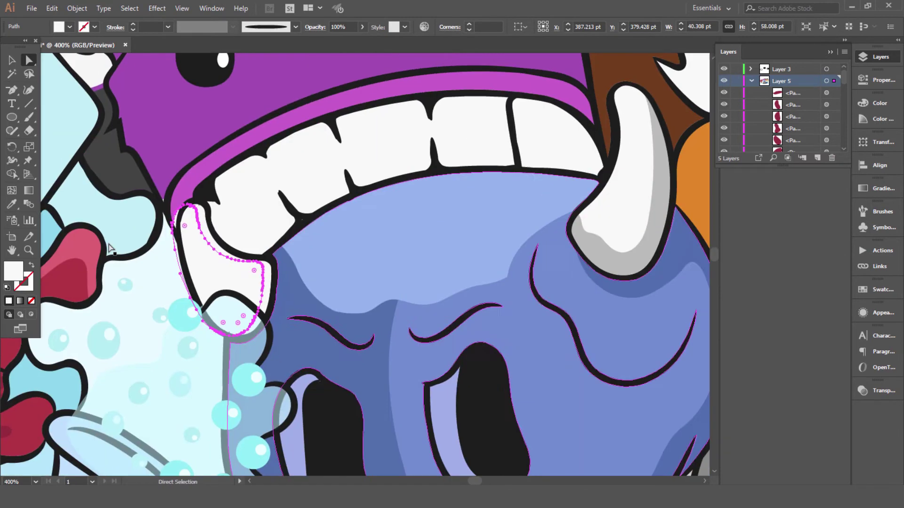
key("i")
left_click(588, 221)
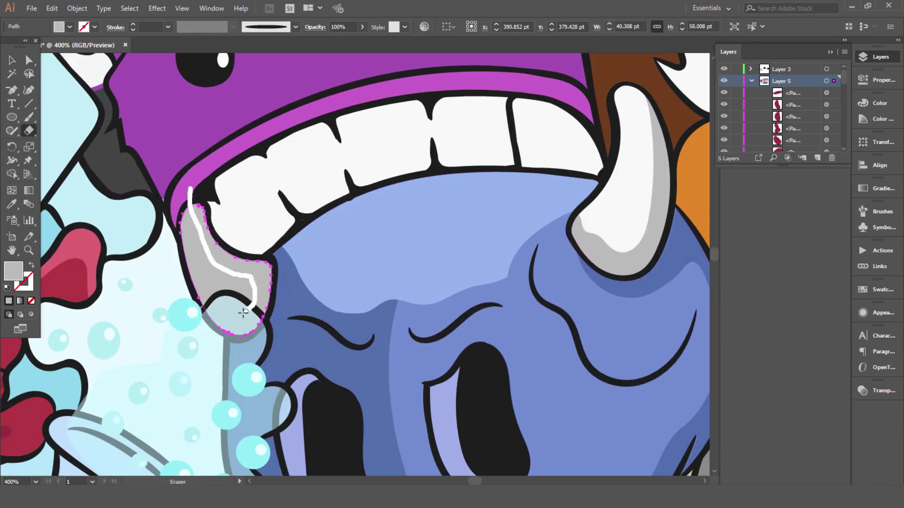
key("a")
key("ctrl+shift+a")
scroll(204, 277, "down", 3)
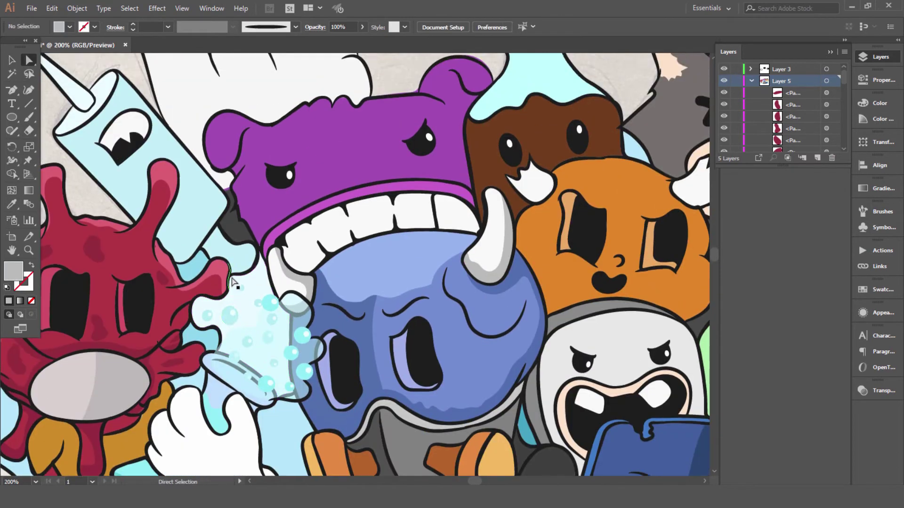
scroll(232, 283, "down", 2)
scroll(289, 254, "up", 3)
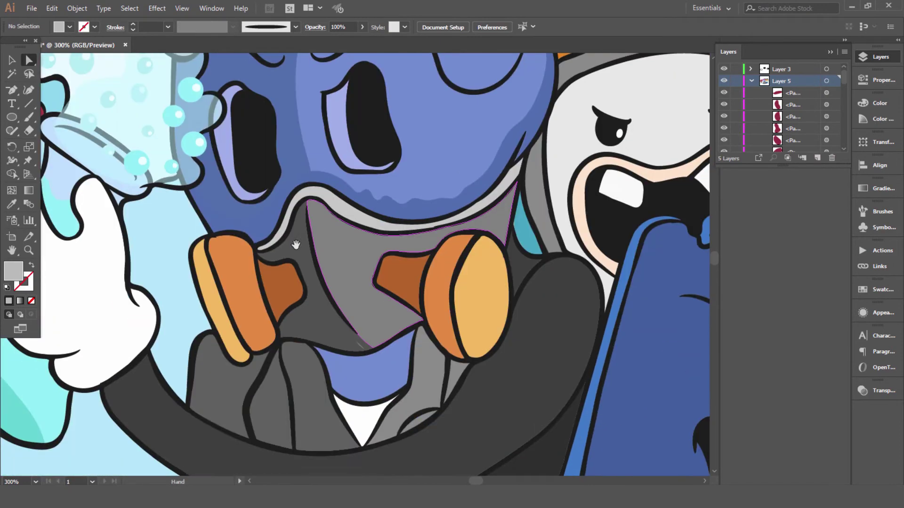
Darken the scarf's fill colour and erase a highlight line along it.
left_click(394, 425)
double_click(14, 270)
left_click(553, 256)
scroll(477, 359, "down", 1)
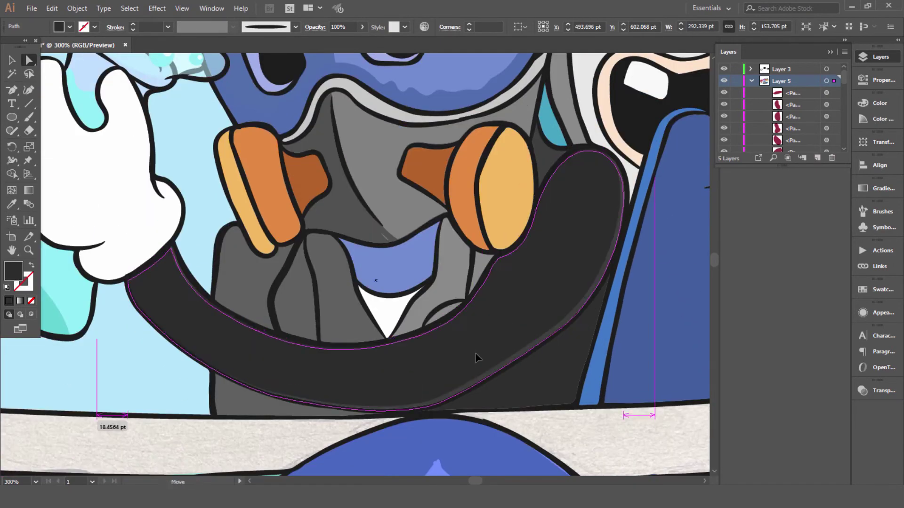
left_click(29, 131)
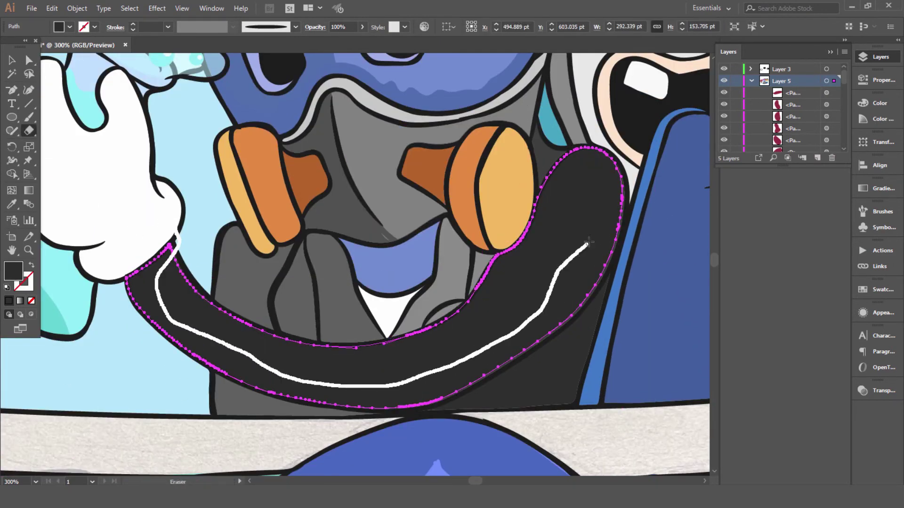
left_click_drag(587, 242, 588, 241)
key("ctrl+shift+a")
key("a")
key("ctrl+1")
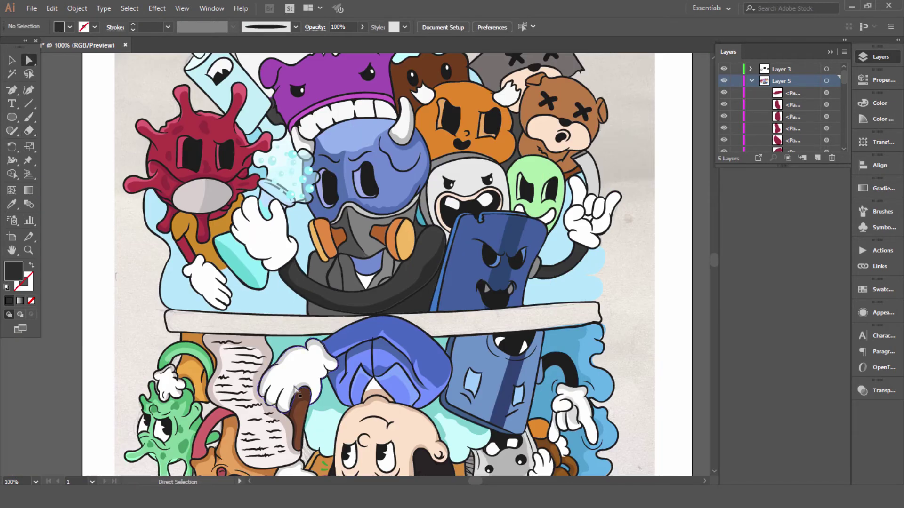
scroll(311, 315, "up", 3)
left_click(313, 317)
Select the scarf sliver and mouth shapes and sample a colour for the mouth.
left_click(400, 398)
left_click(11, 60)
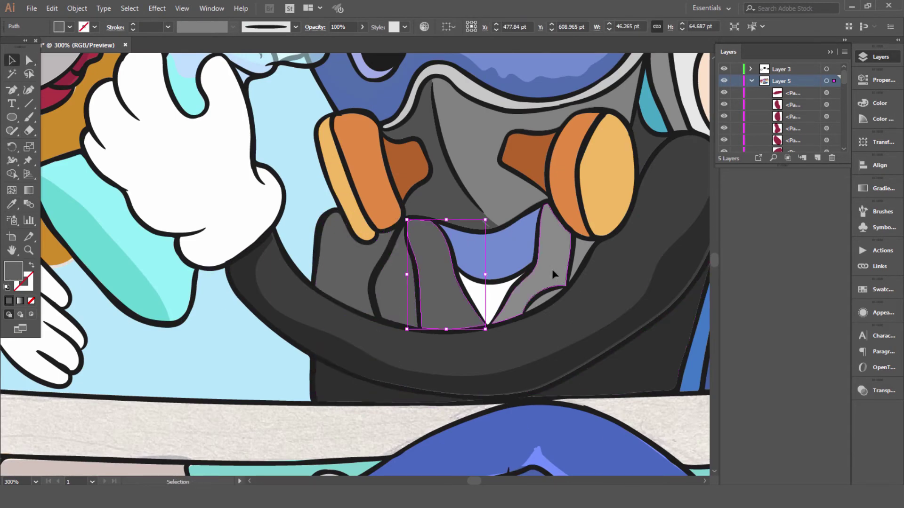
left_click(489, 245)
key("i")
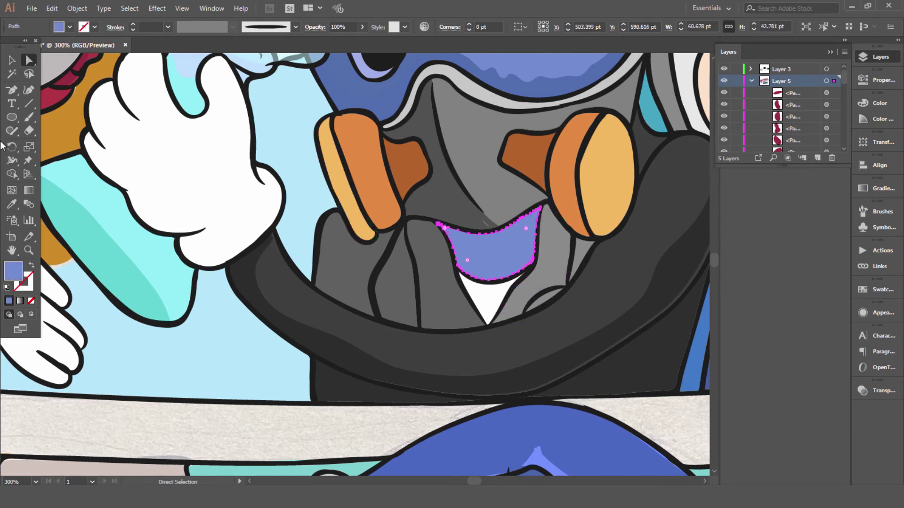
key("ctrl+minus")
key("ctrl+minus")
key("ctrl+minus")
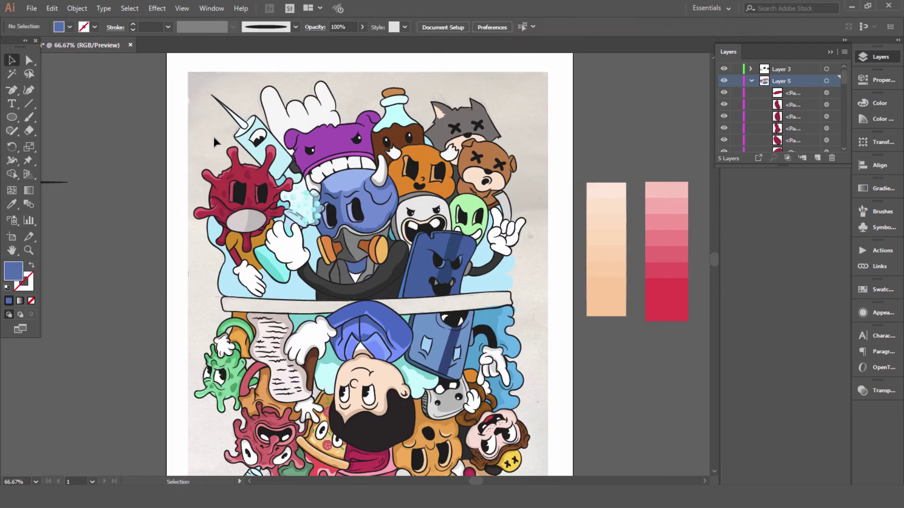
Adjust the fill colour of the light-blue bottle shape.
left_click(315, 249)
key("ctrl+plus")
key("ctrl+plus")
key("ctrl+plus")
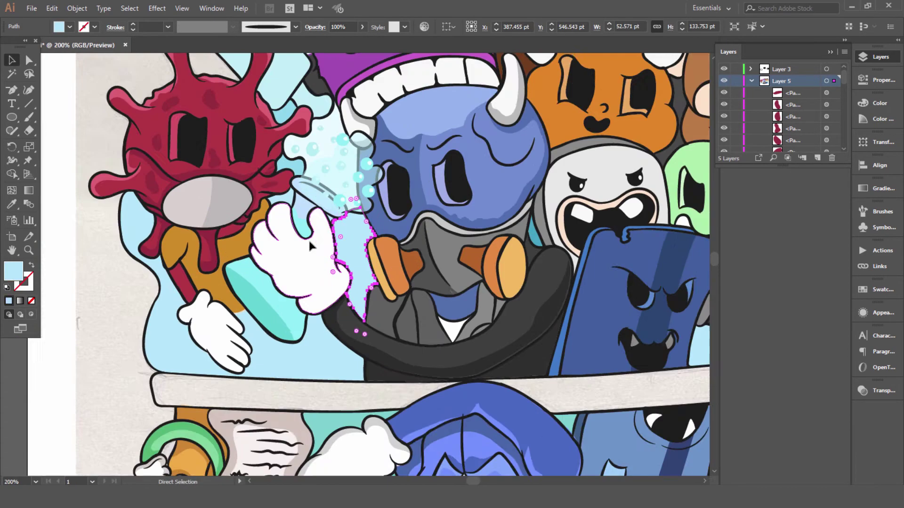
double_click(13, 271)
key("Return")
key("ctrl+shift+a")
key("ctrl+minus")
key("ctrl+minus")
key("ctrl+minus")
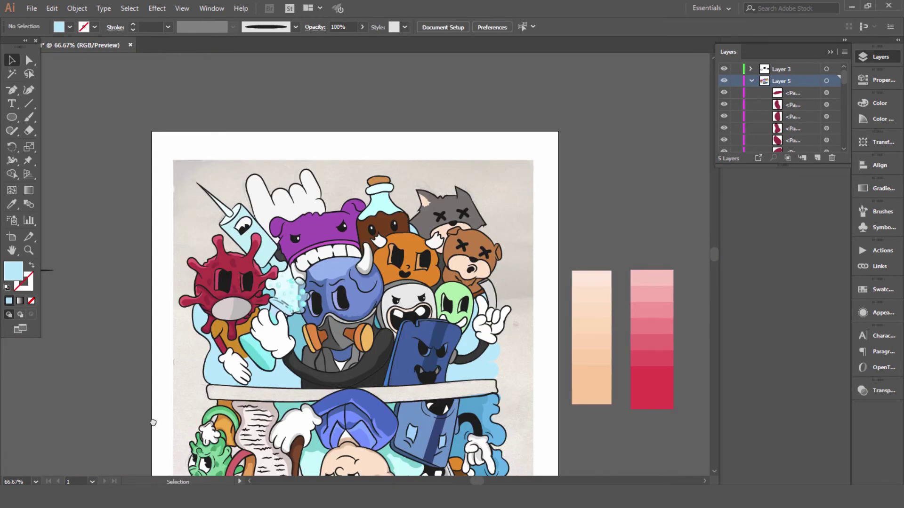
Fill the white monster's head with light grey c4c4c4 and erase a highlight into it.
key("ctrl+plus")
key("ctrl+plus")
key("ctrl+plus")
left_click(358, 242)
left_click(301, 329)
double_click(13, 271)
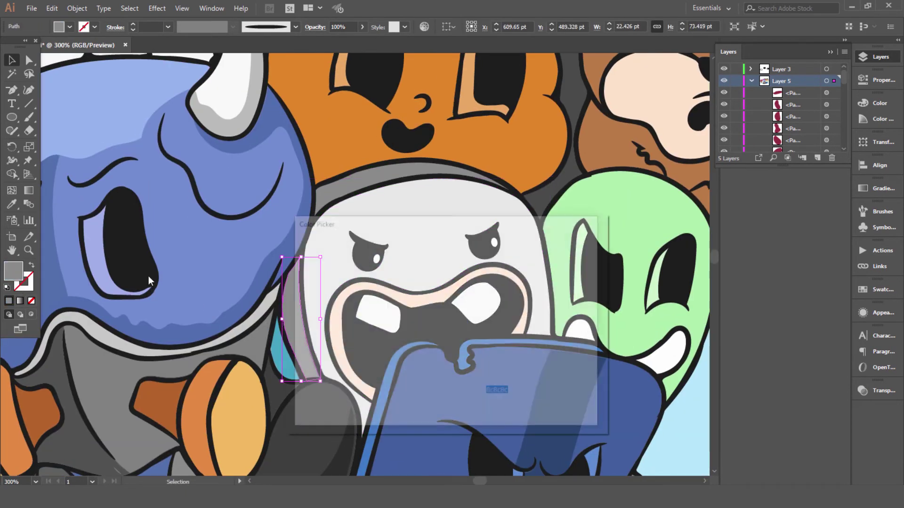
left_click(465, 258)
double_click(13, 270)
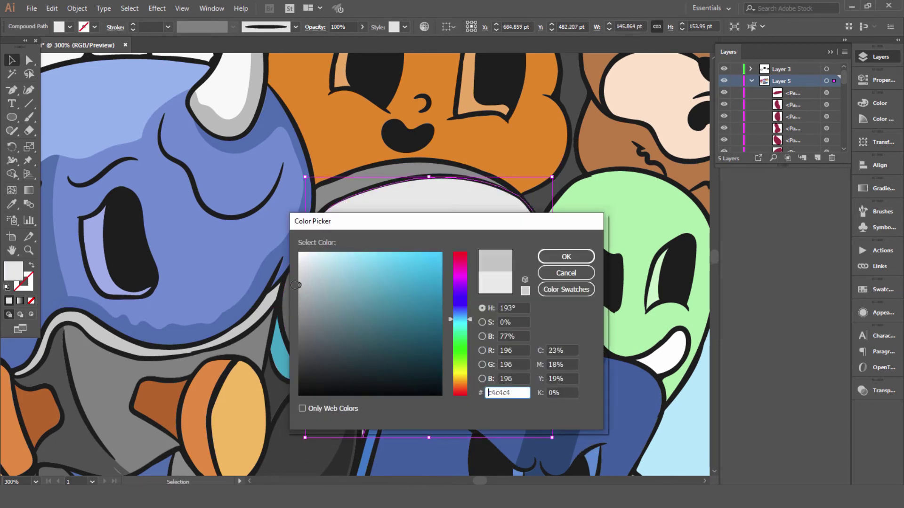
key("Return")
left_click(29, 130)
left_click_drag(314, 388, 299, 329)
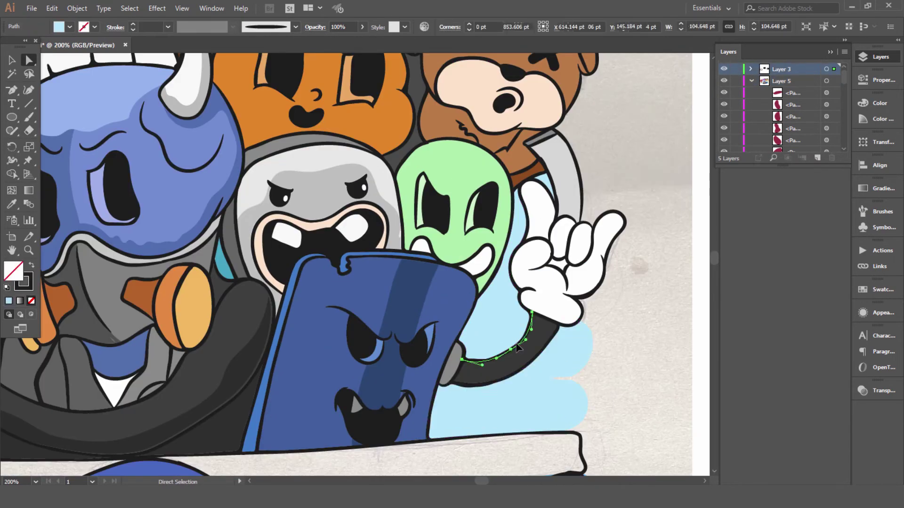
Brush wavy, curling cloud outlines around the light-blue background.
key("ctrl+plus")
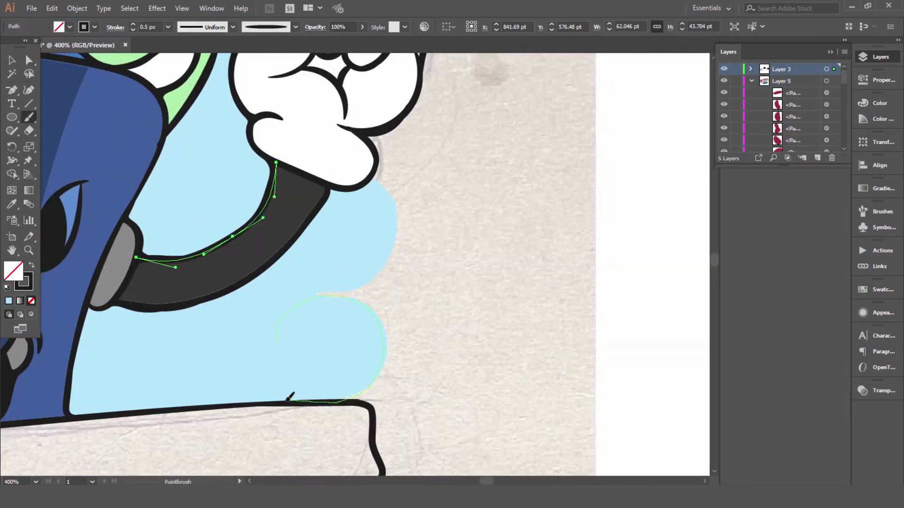
left_click_drag(290, 397, 289, 400)
scroll(393, 237, "up", 1)
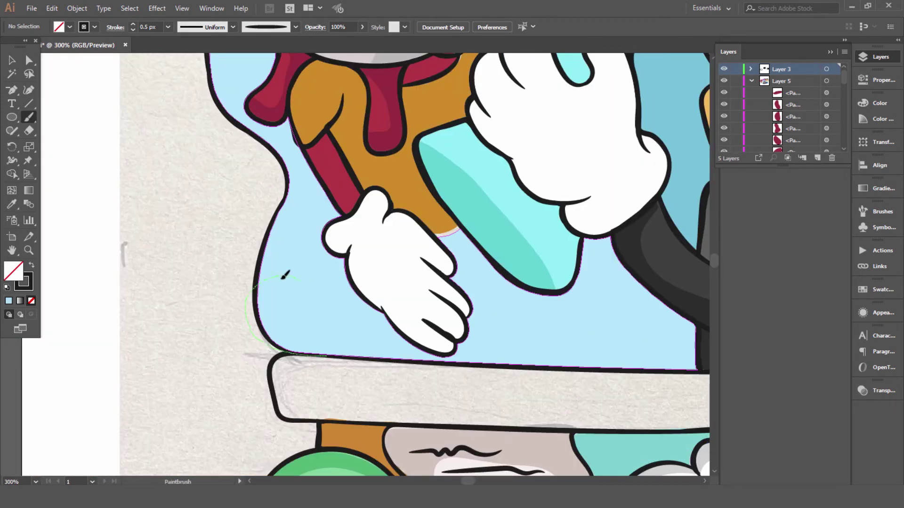
left_click_drag(285, 275, 282, 344)
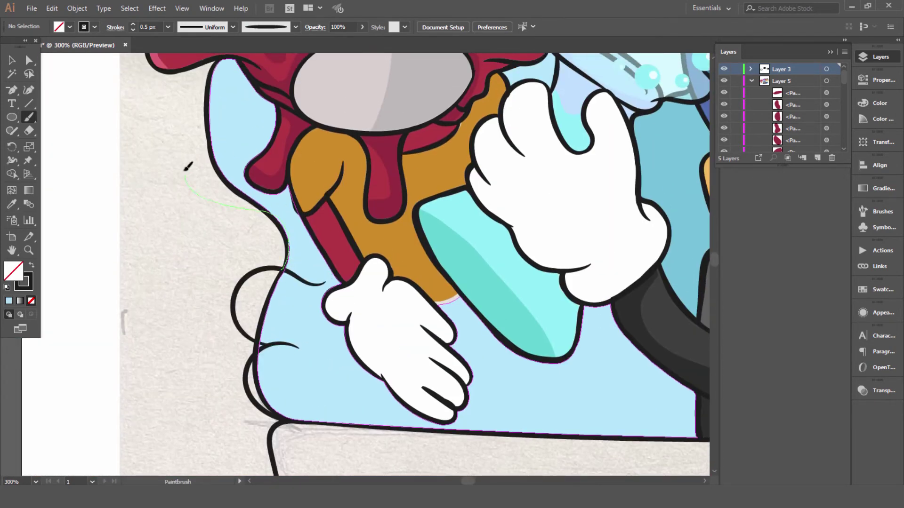
left_click_drag(188, 167, 198, 192)
left_click_drag(232, 125, 248, 124)
Erase the upper part of an overlapping outline stroke and select its lower end point.
key("a")
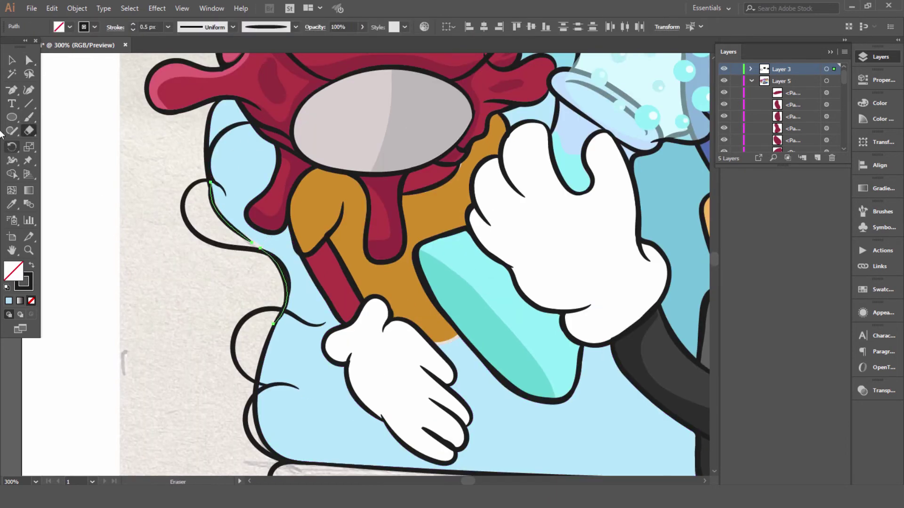
scroll(265, 328, "down", 1)
left_click(265, 328)
key("shift+e")
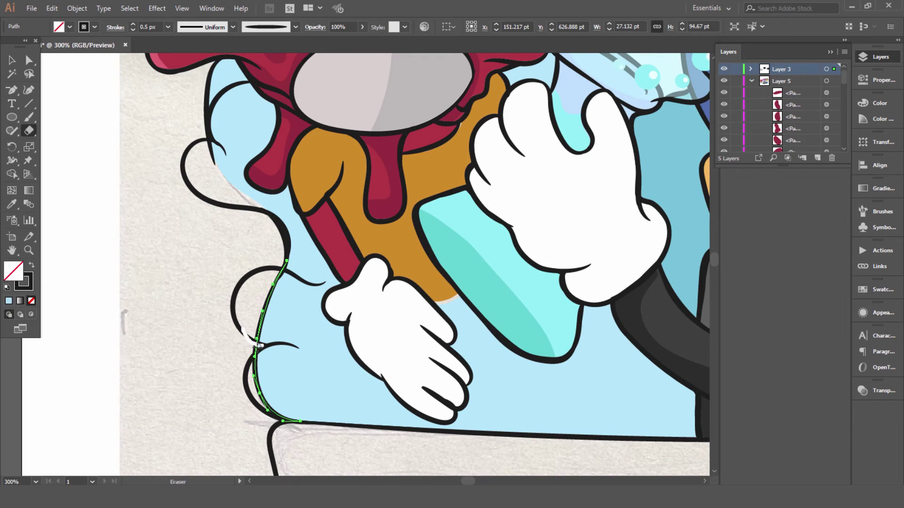
left_click_drag(258, 345, 252, 361)
key("a")
left_click(255, 358)
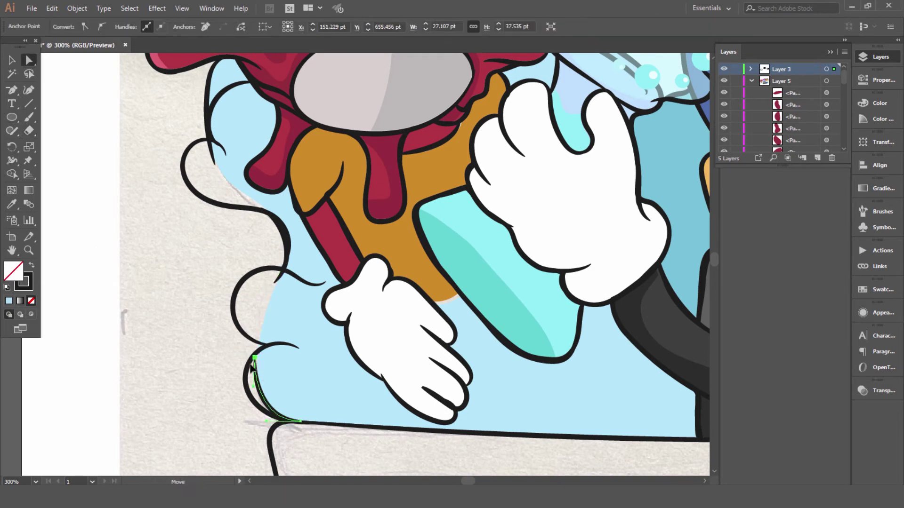
Extend the light-blue background fill into the new cloud loop with the Paintbrush.
left_click(259, 391)
key("b")
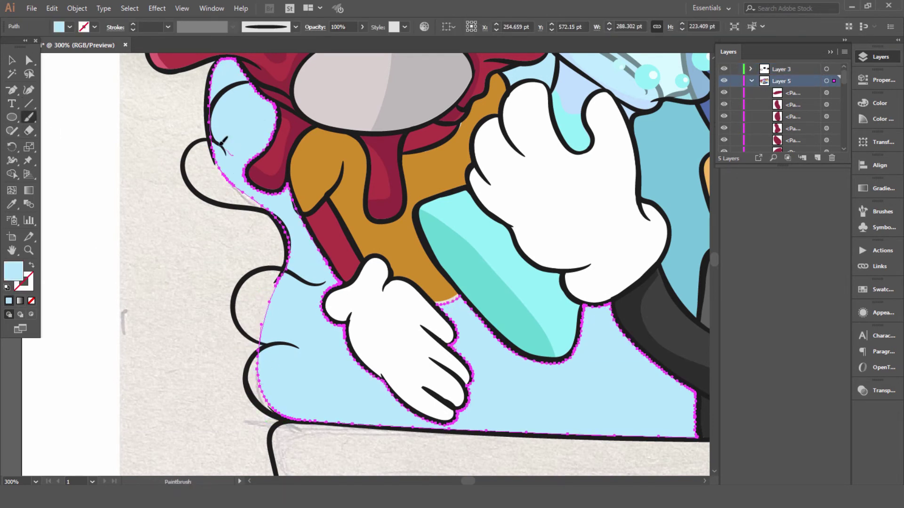
left_click_drag(204, 151, 195, 151)
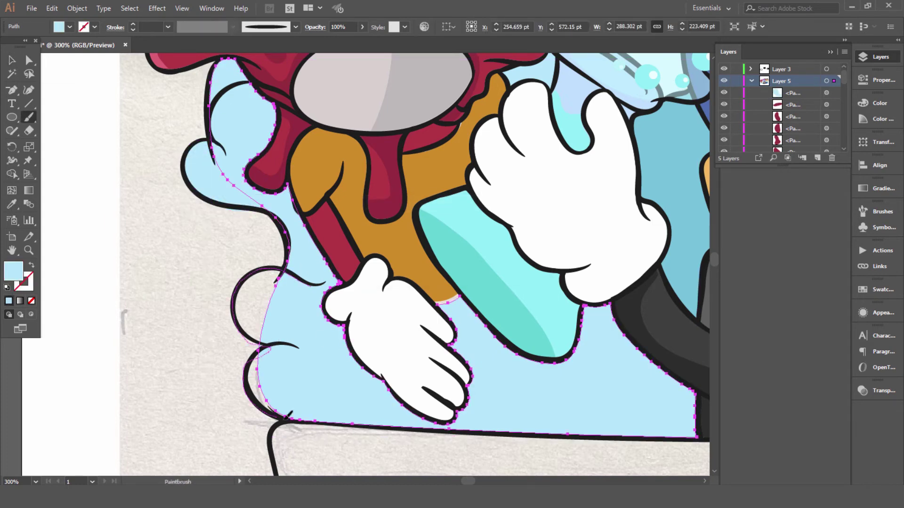
key("v")
Pull a black stroke's end up to meet the outline and refine the cloud stroke's curve.
scroll(330, 282, "up", 3)
left_click(229, 232)
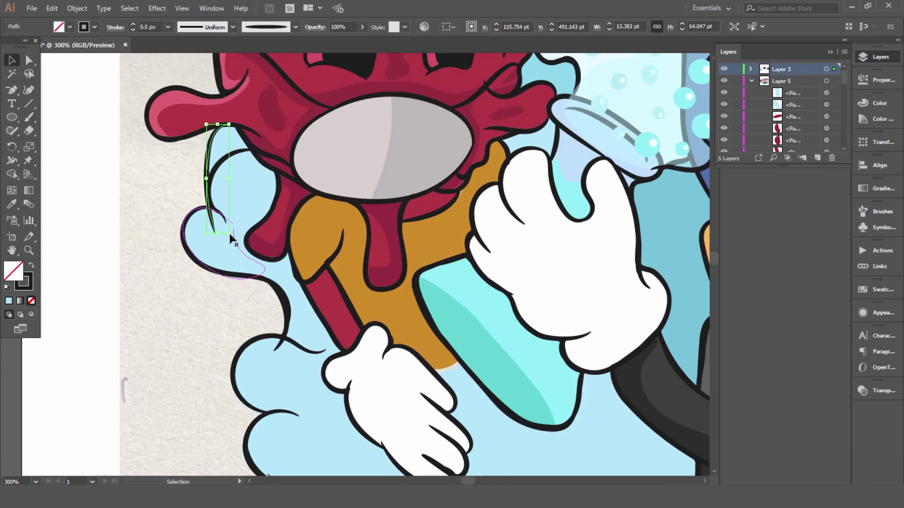
scroll(229, 231, "up", 1)
left_click_drag(215, 248, 207, 191)
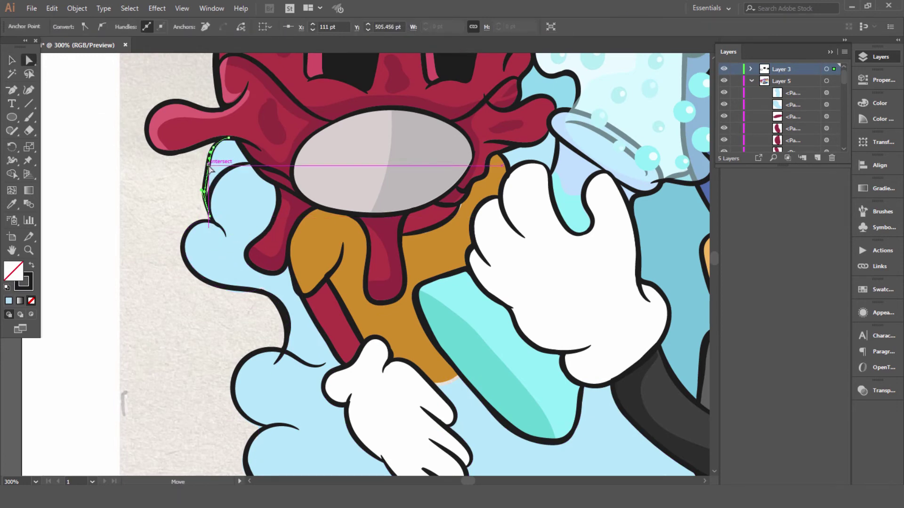
left_click(289, 324)
scroll(204, 317, "down", 5)
scroll(247, 277, "up", 4)
scroll(387, 288, "up", 2)
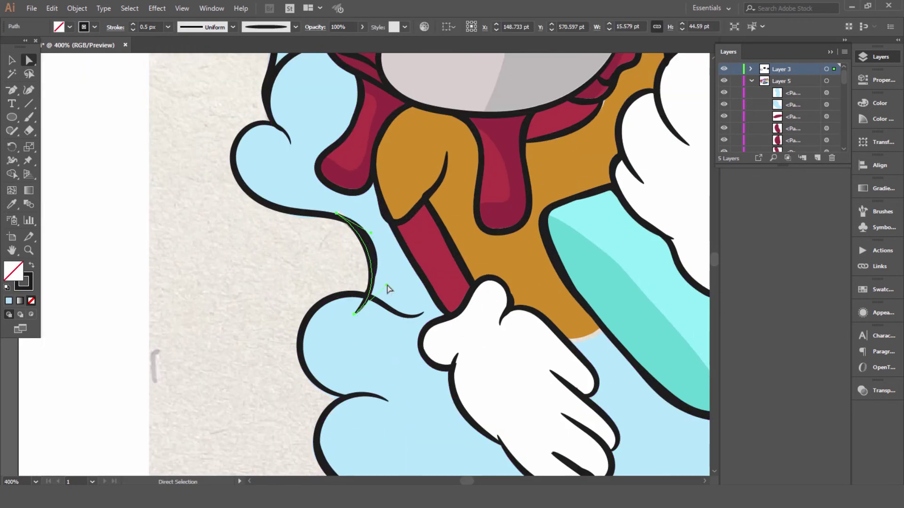
left_click_drag(354, 314, 364, 296)
left_click_drag(397, 269, 408, 249)
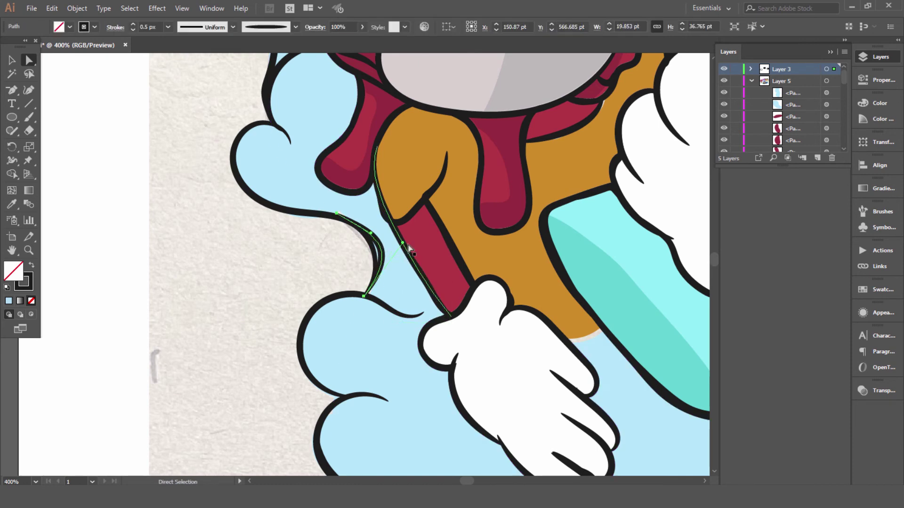
left_click(311, 248)
Save the document with Ctrl+S.
scroll(292, 218, "down", 1)
scroll(197, 283, "down", 3)
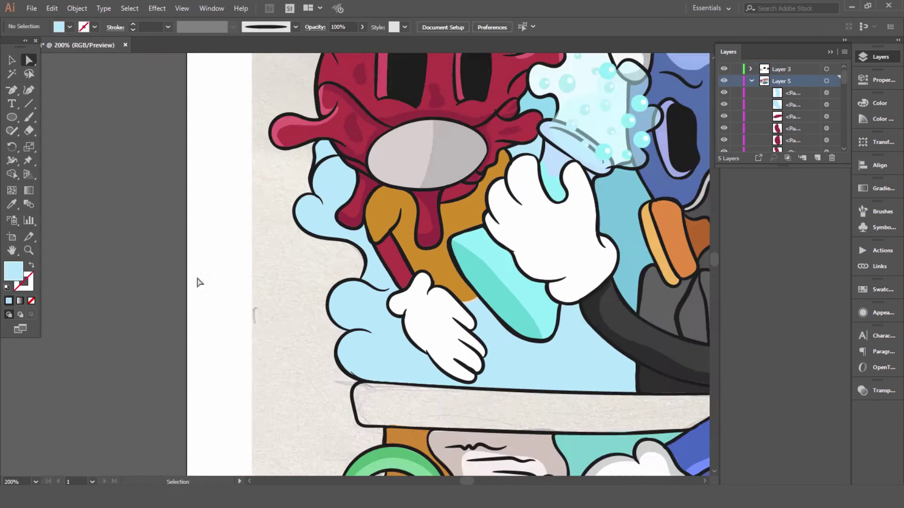
scroll(234, 355, "down", 1)
key("ctrl+s")
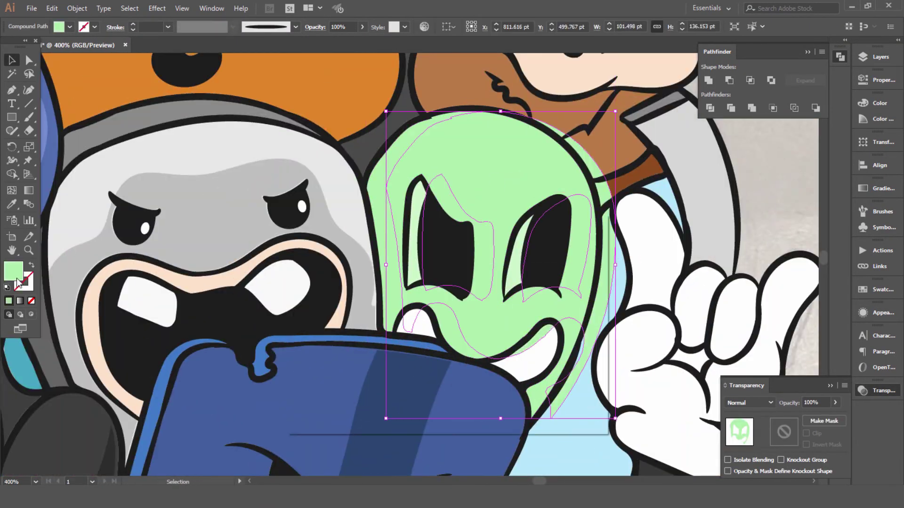
Erase a highlight along the alien's edge and trim the knife shading to a thin strip.
left_click_drag(404, 102, 389, 239)
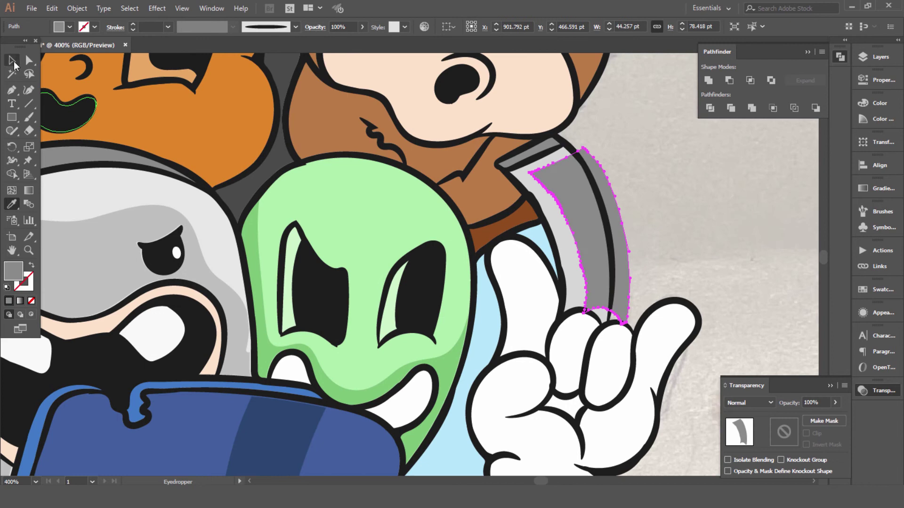
left_click_drag(560, 200, 542, 198)
key("shift+e")
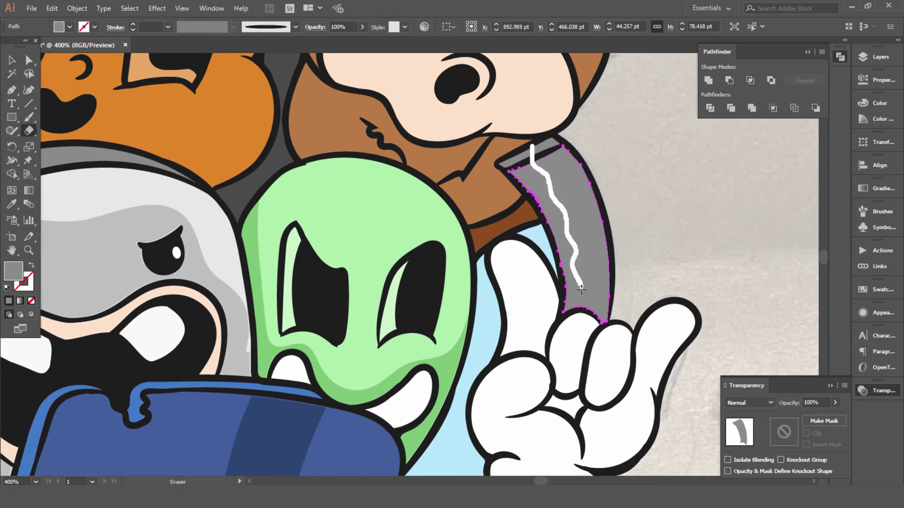
left_click_drag(581, 289, 581, 289)
key("ctrl+shift+a")
scroll(600, 217, "down", 5)
scroll(659, 189, "down", 5)
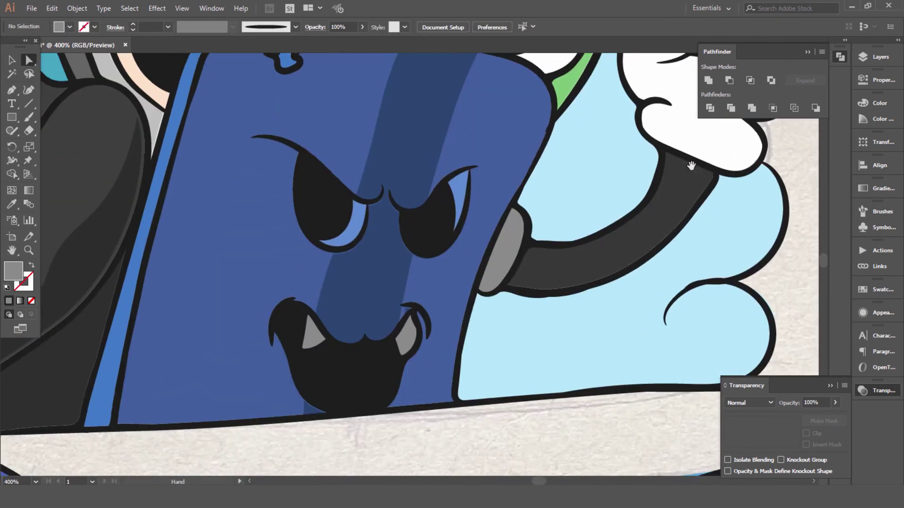
left_click_drag(691, 165, 484, 335)
Fill the glove copy light grey, nudge it left, and erase across it to split it.
left_click(645, 141)
double_click(13, 271)
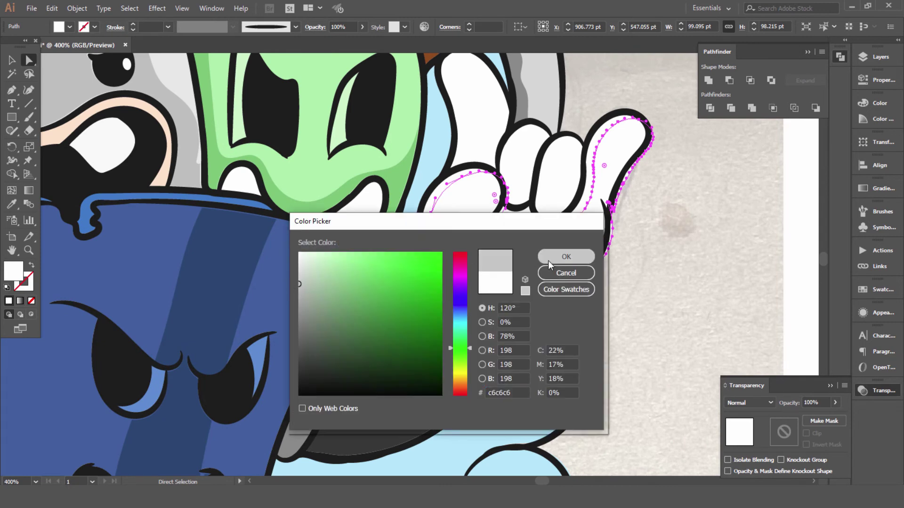
left_click(565, 256)
left_click_drag(525, 289, 519, 289)
key("shift+e")
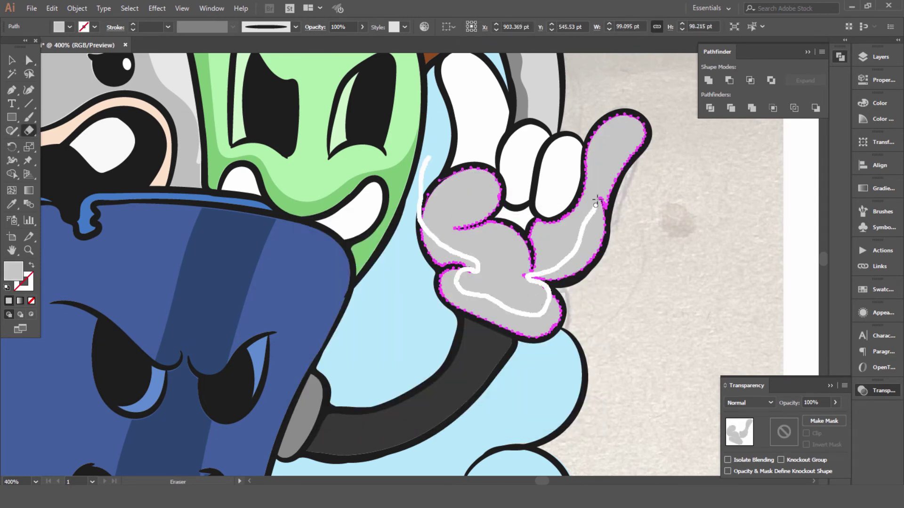
left_click_drag(597, 202, 588, 151)
Trim the right part of the lower grey glove piece and delete the unneeded palm piece.
key("a")
left_click(499, 245)
key("shift+e")
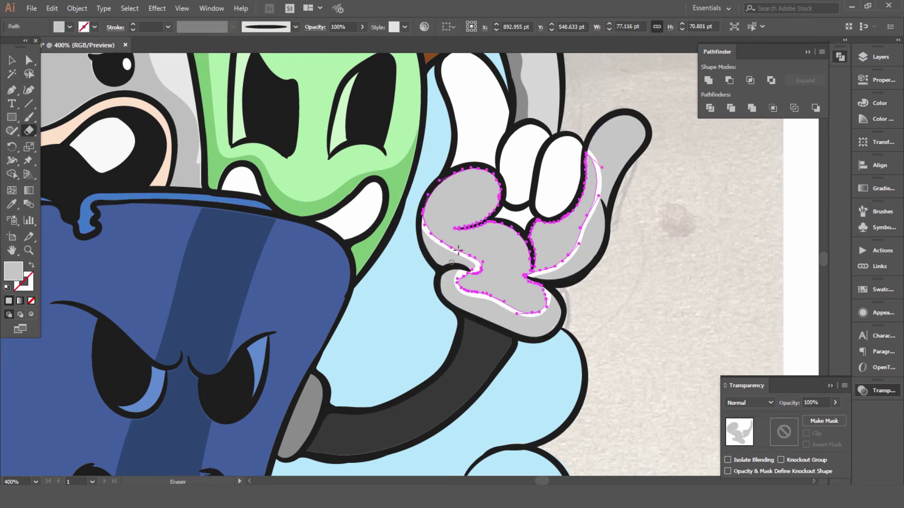
left_click_drag(588, 155, 530, 276)
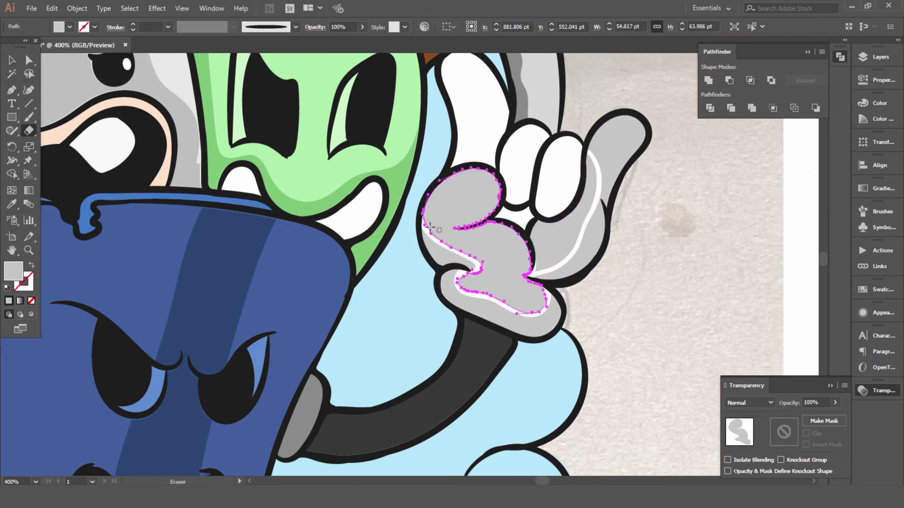
key("a")
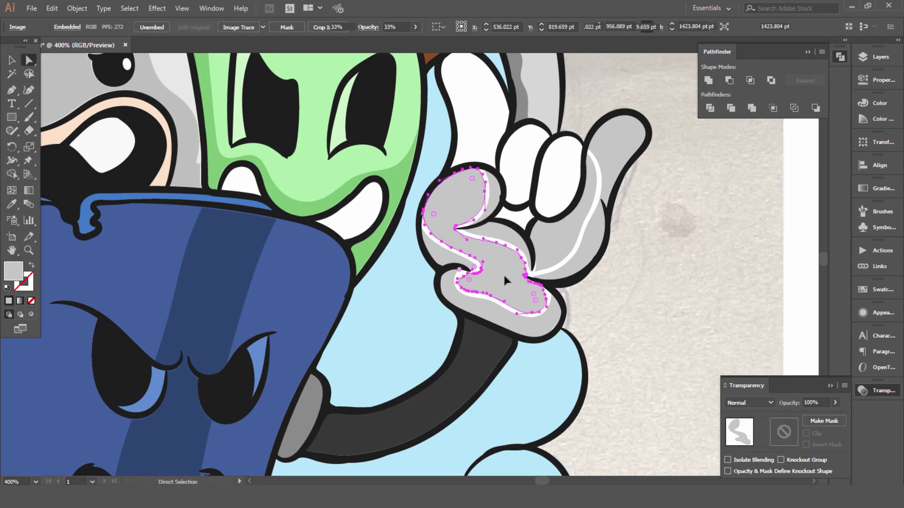
key("Delete")
scroll(541, 261, "up", 1)
Erase the top of the thumb shading and recolour a small piece near the palm white.
left_click(568, 208)
key("shift+e")
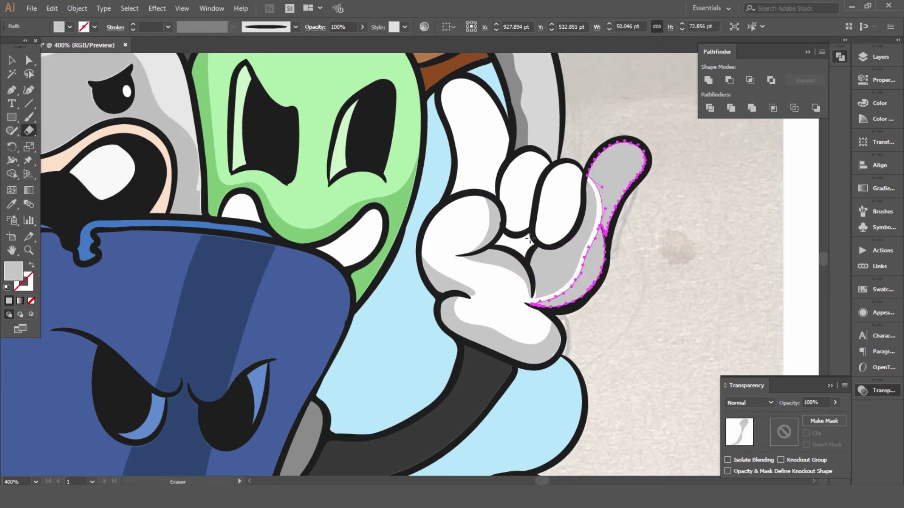
left_click_drag(595, 218, 621, 156)
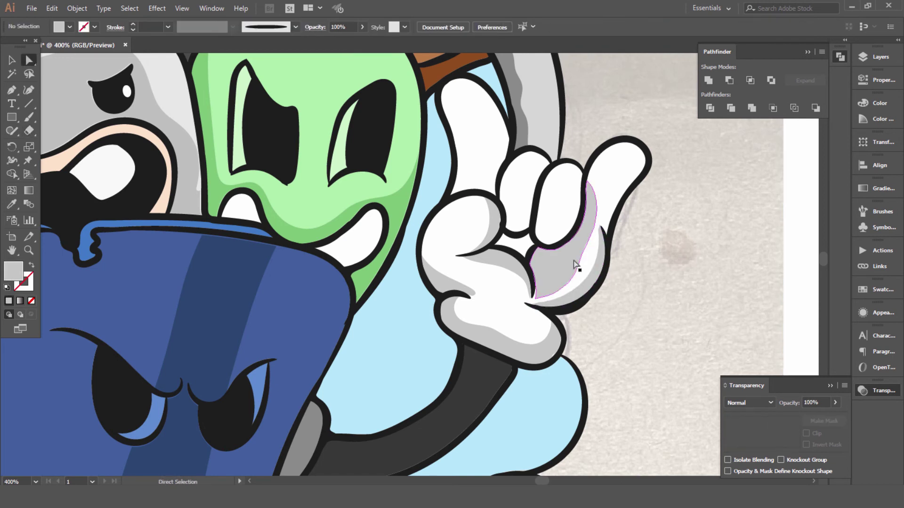
left_click(537, 297, "ctrl")
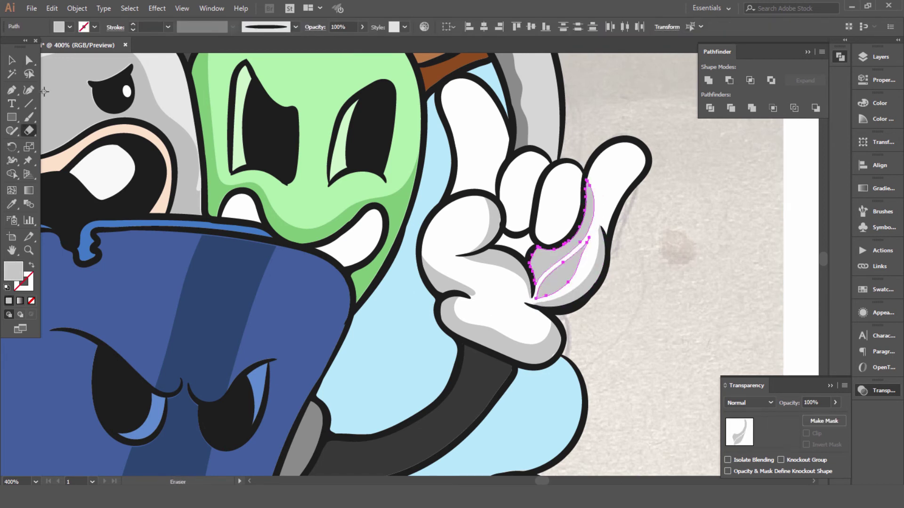
left_click(490, 254, "ctrl")
key("i")
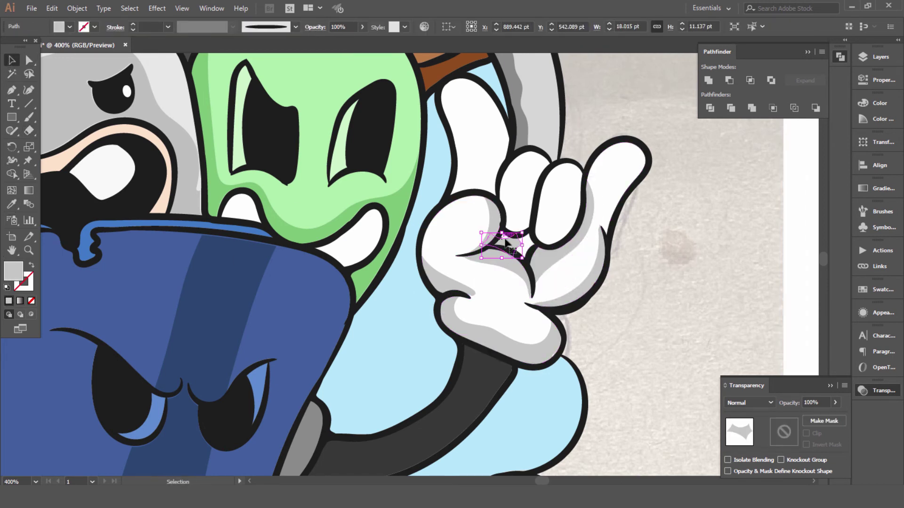
scroll(524, 245, "up", 2)
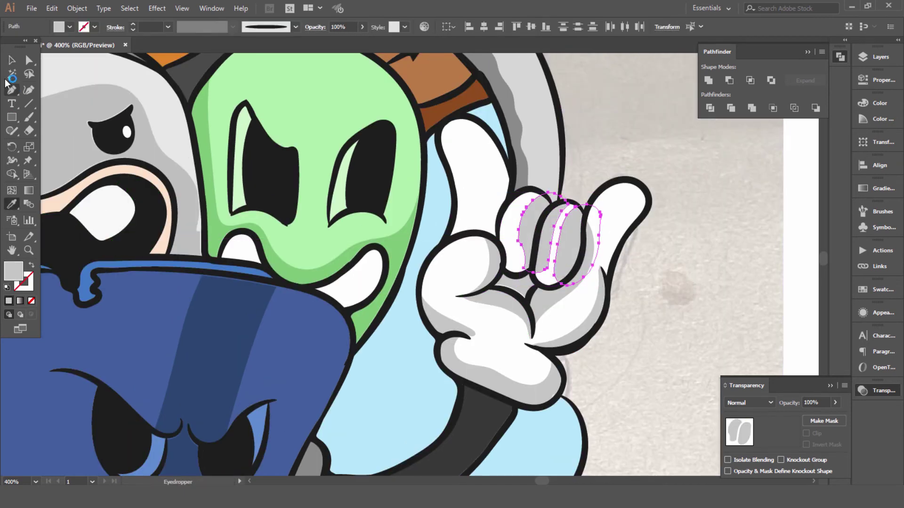
Shift the finger shading left and erase most of it away, leaving a thin shadow.
left_click_drag(545, 254, 524, 254)
key("shift+e")
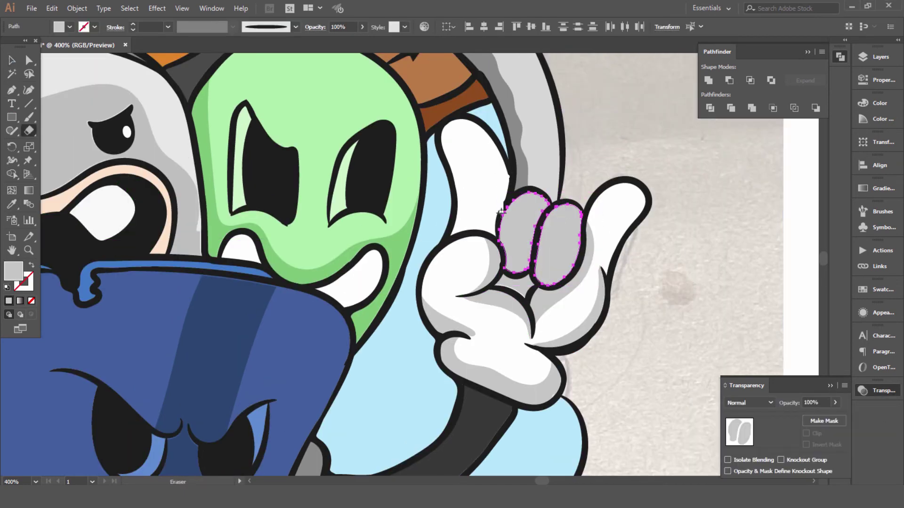
left_click_drag(561, 261, 561, 261)
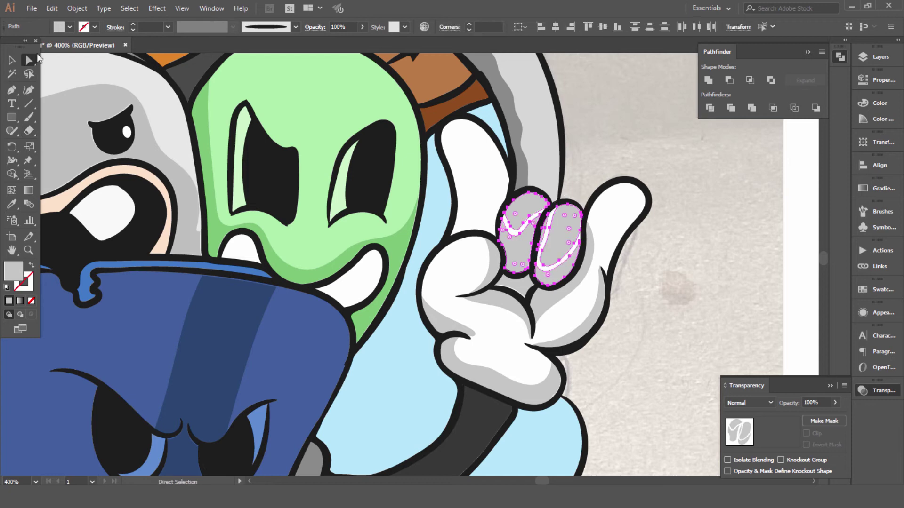
key("a")
left_click(544, 234)
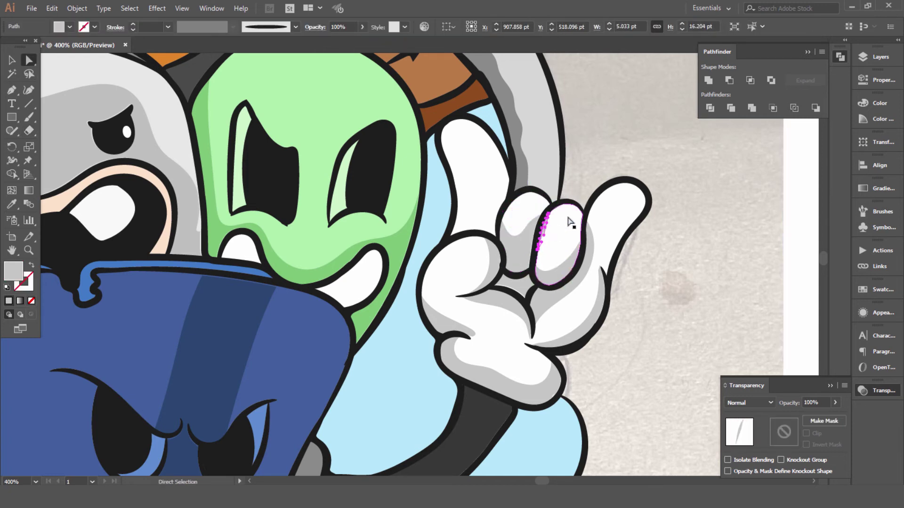
scroll(614, 242, "down", 3)
scroll(601, 288, "up", 2)
scroll(601, 289, "down", 2)
left_click(422, 205)
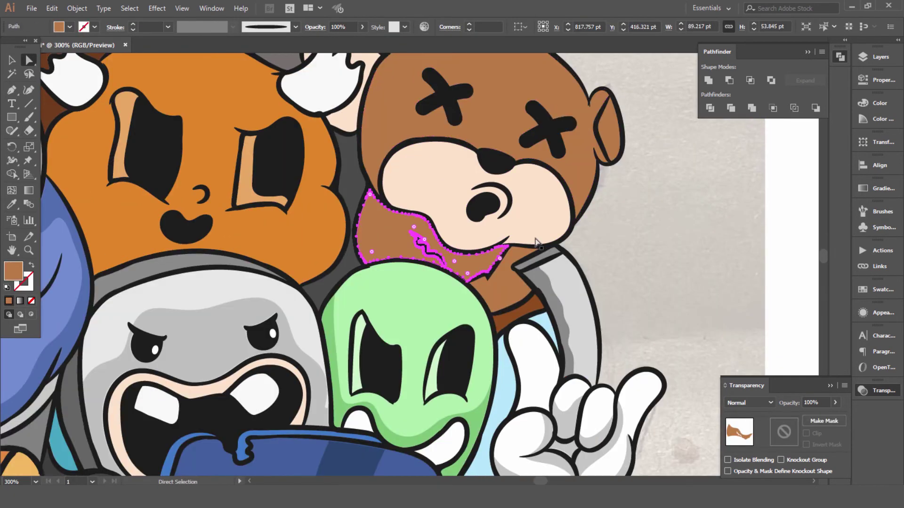
Give the bear head copy a darker brown fill and erase it into a shading edge.
mouse_move(691, 175)
left_mouse_down()
mouse_move(750, 275)
mouse_move(698, 284)
left_mouse_up()
double_click(13, 271)
key("Escape")
left_click(494, 160)
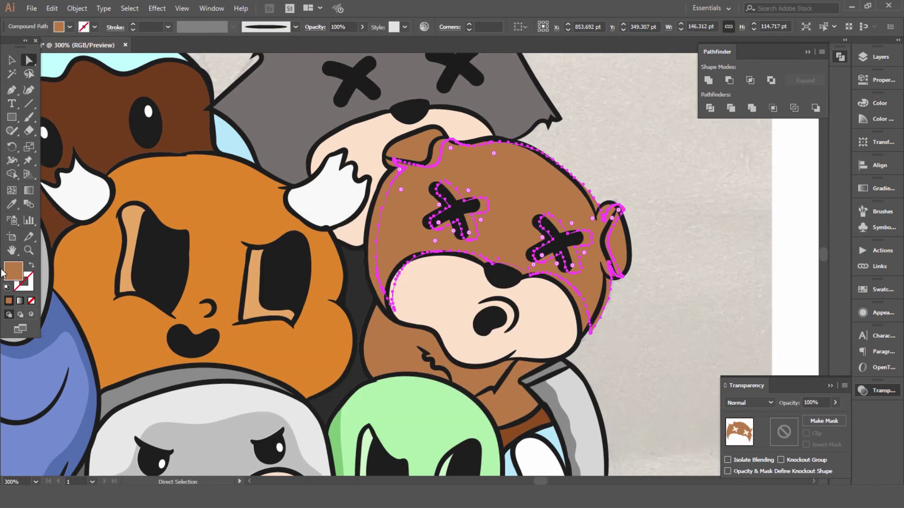
double_click(13, 271)
key("Escape")
key("shift+e")
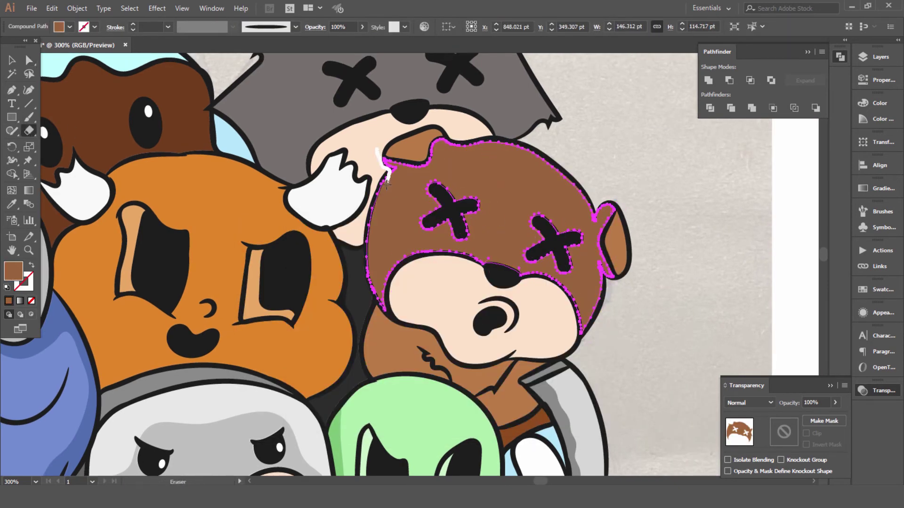
left_click_drag(588, 278, 589, 278)
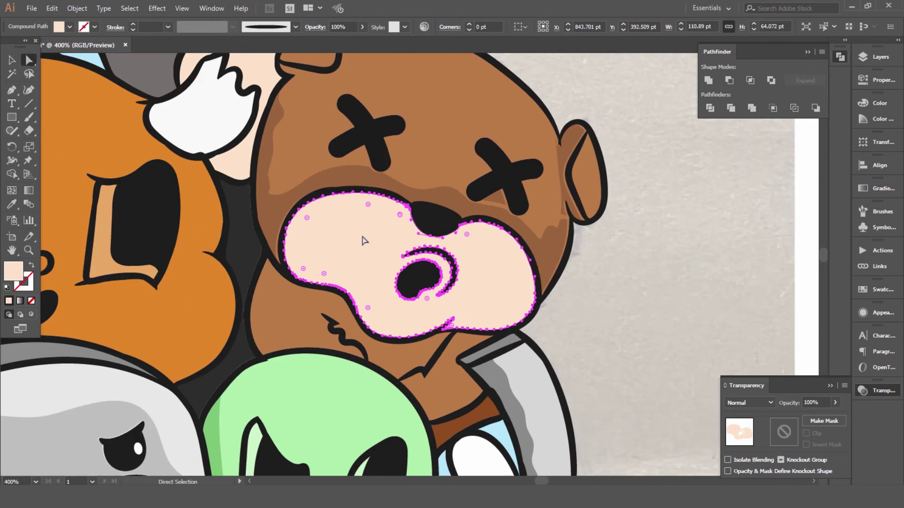
Fill the muzzle copy with a darker tan and erase it down to muzzle shading.
double_click(14, 270)
key("Return")
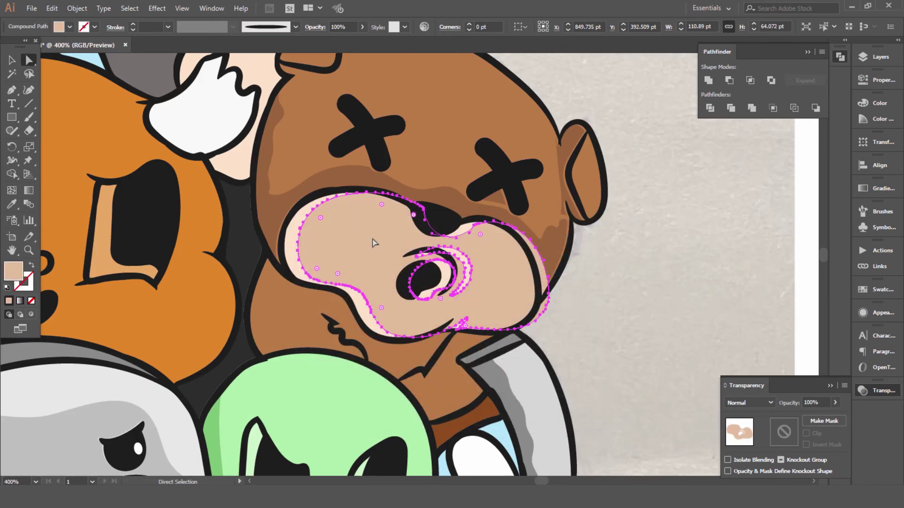
key("shift+e")
left_click_drag(319, 180, 292, 243)
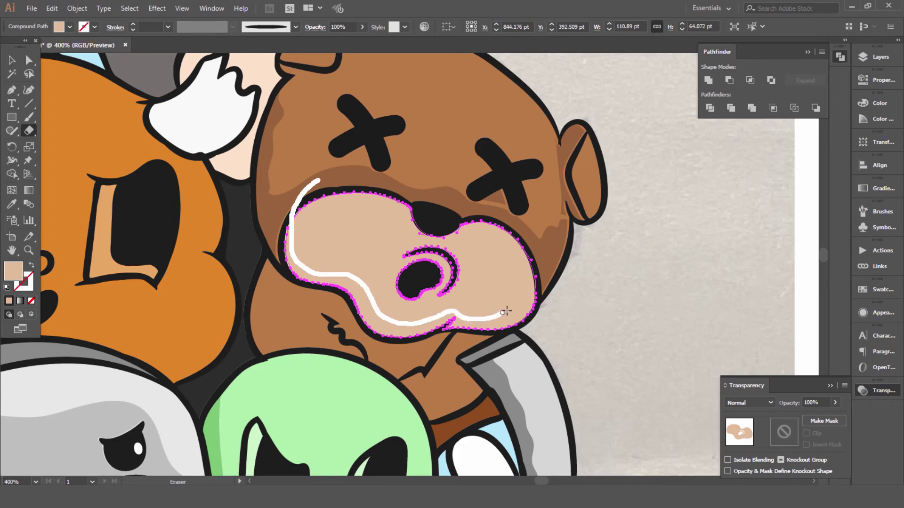
left_click_drag(505, 311, 506, 312)
Fill the wolf head copy with darker grey and erase it into lower-edge shading.
key("a")
scroll(503, 315, "up", 5)
left_click(188, 221)
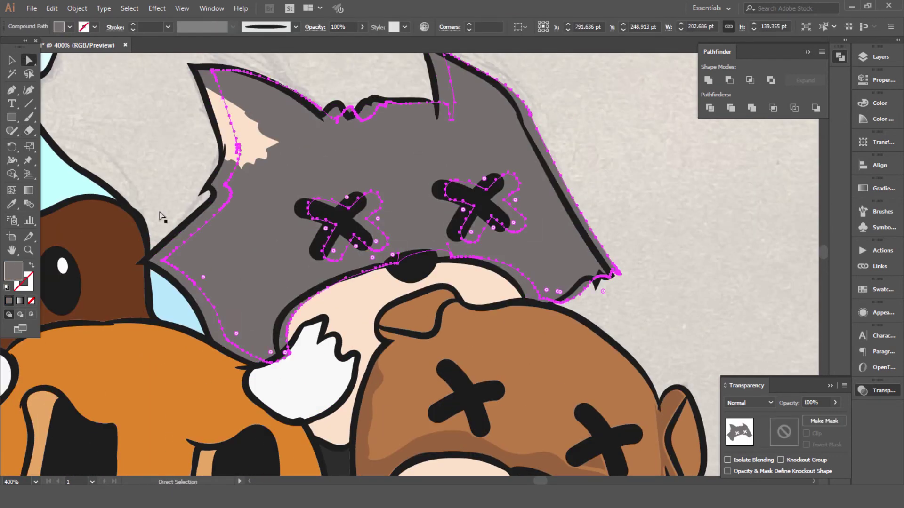
double_click(13, 271)
key("Return")
key("shift+e")
left_click_drag(133, 237, 207, 279)
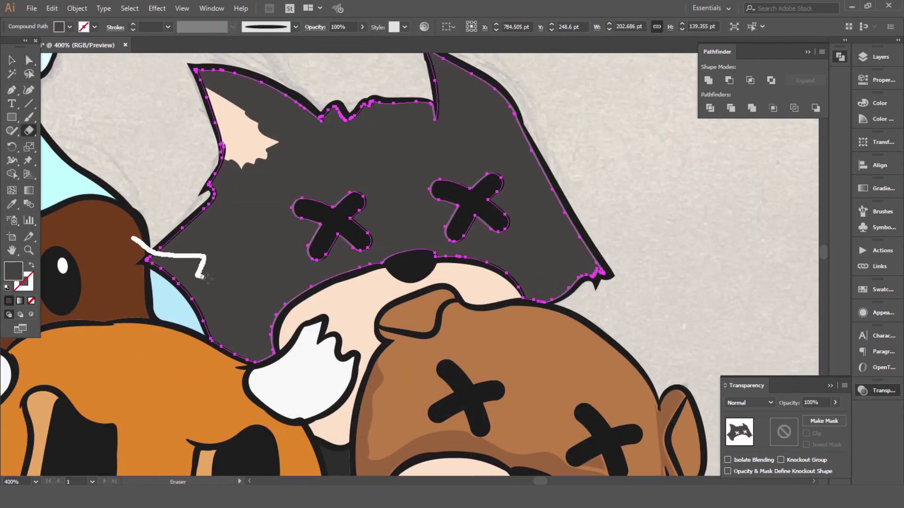
left_click_drag(530, 173, 530, 172)
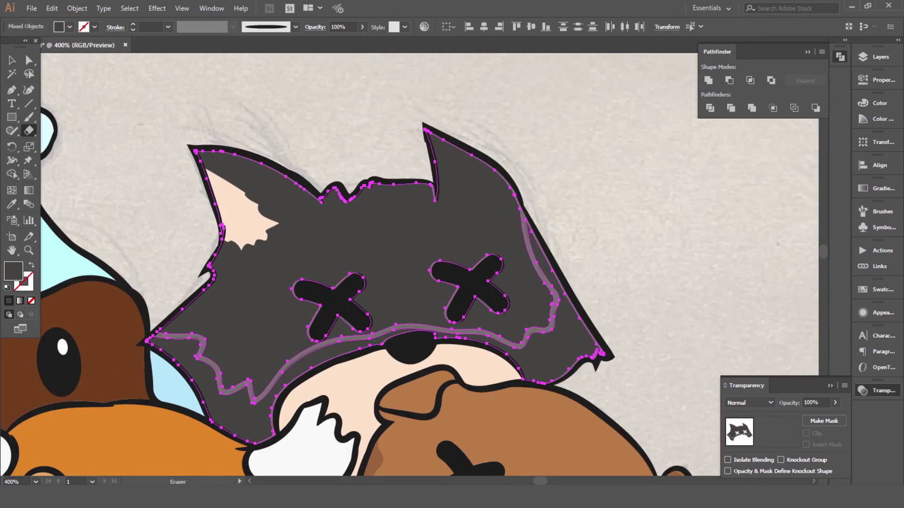
key("a")
scroll(313, 253, "up", 2)
left_click_drag(243, 370, 244, 371)
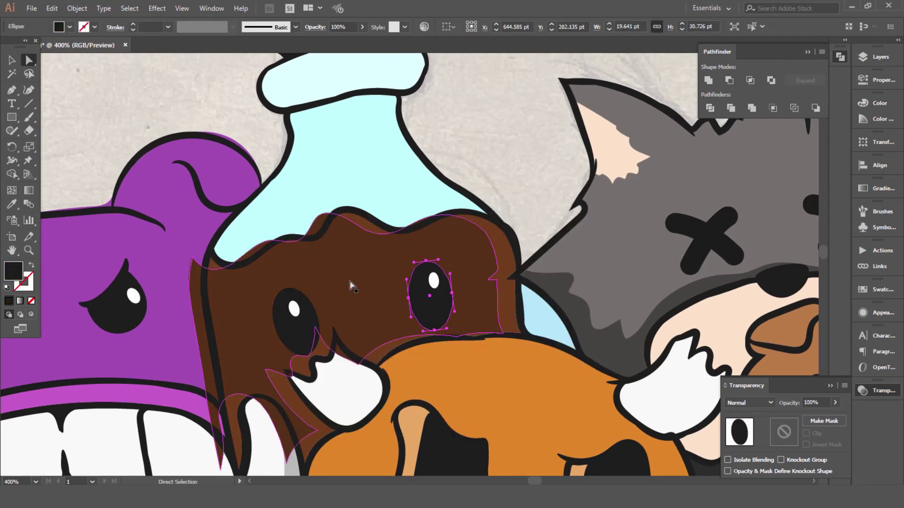
Nudge the brown bottle shape and color a bubble cyan with a whitish highlight.
left_click_drag(349, 282, 243, 240)
left_click(28, 131)
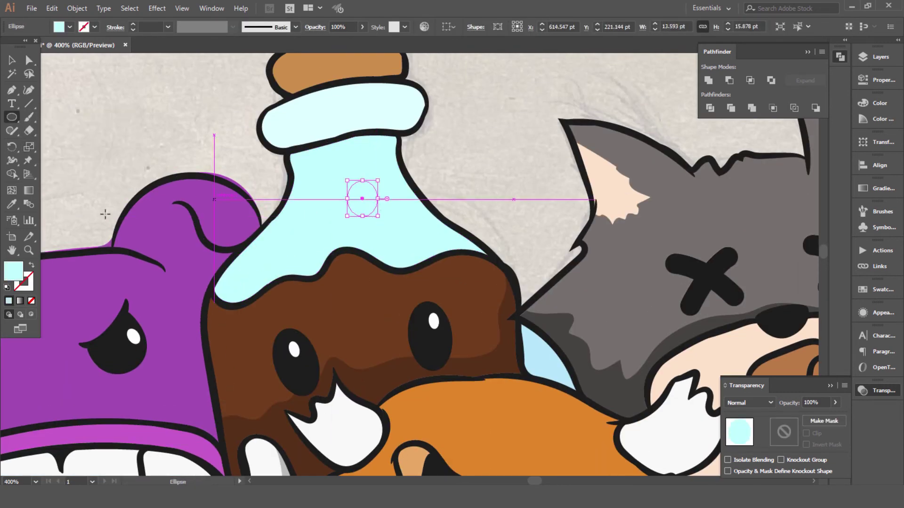
double_click(13, 271)
left_click(565, 257)
key("v")
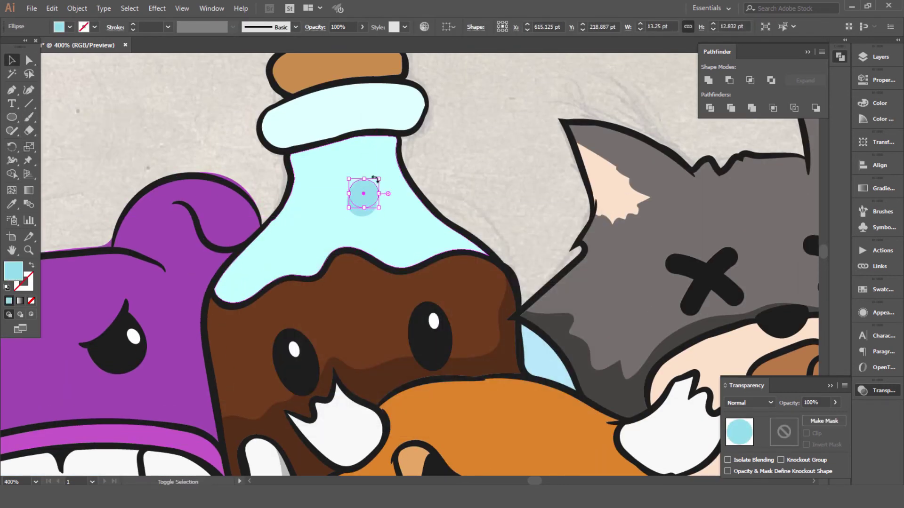
double_click(9, 269)
left_click(566, 256)
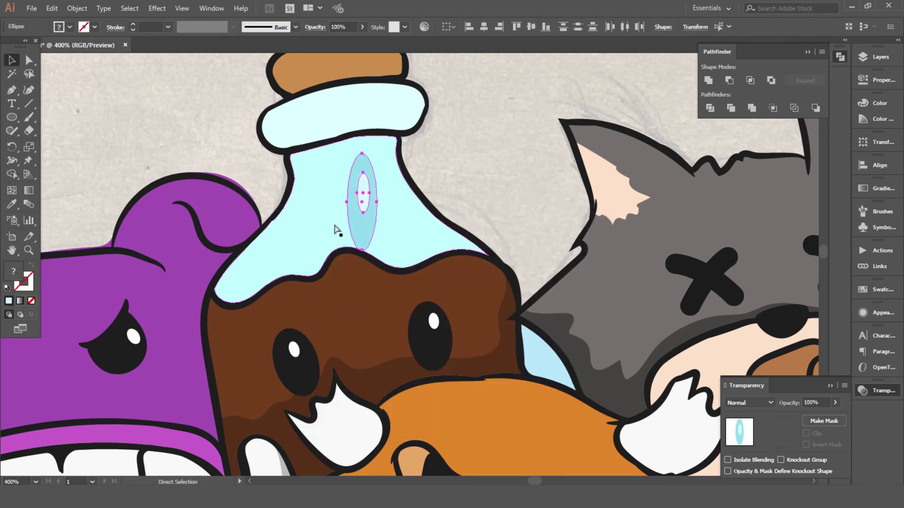
Copy the bubble and its highlight to two more spots inside the bottle.
left_click(363, 216, "shift")
mouse_move(364, 216)
left_mouse_down()
mouse_move(301, 257)
mouse_move(316, 198)
left_mouse_up()
left_click(311, 202)
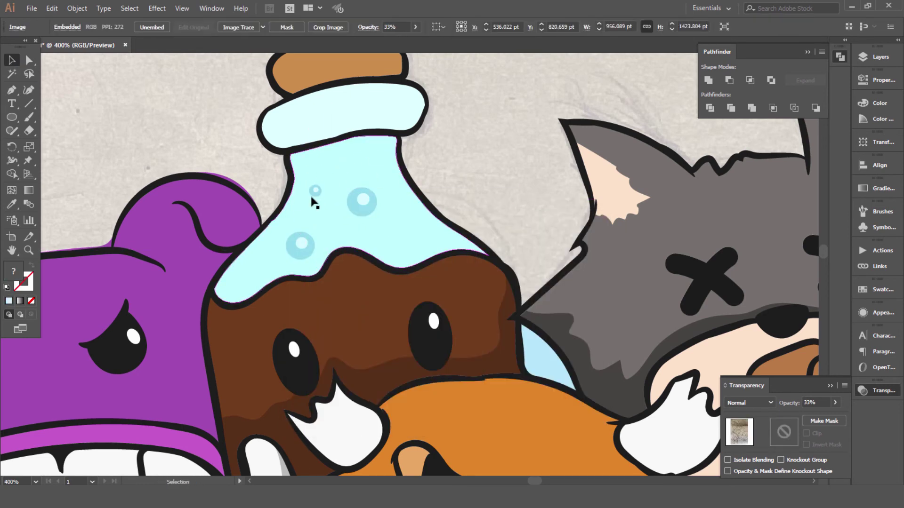
scroll(400, 238, "up", 2)
Give the bottle's neck band a pale cyan fill.
left_click(377, 150)
double_click(13, 270)
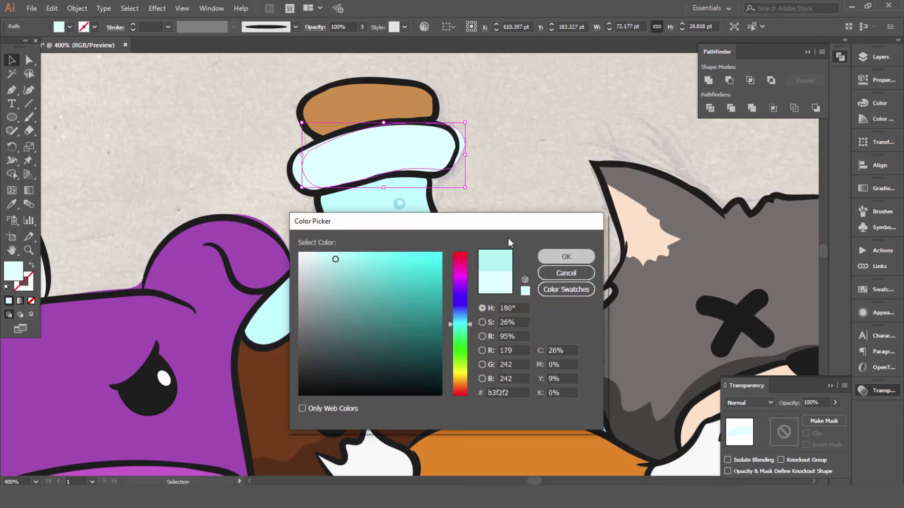
left_click(565, 256)
key("a")
left_click(376, 141)
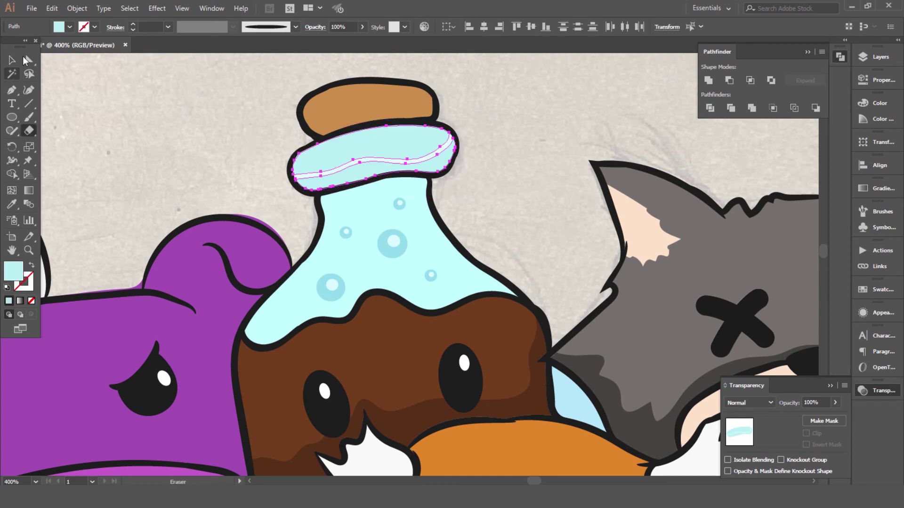
Fill the cork copy with a darker brown and erase part of it into shading.
scroll(409, 177, "up", 1)
scroll(409, 178, "up", 1)
left_click(376, 155)
double_click(13, 270)
left_click(565, 257)
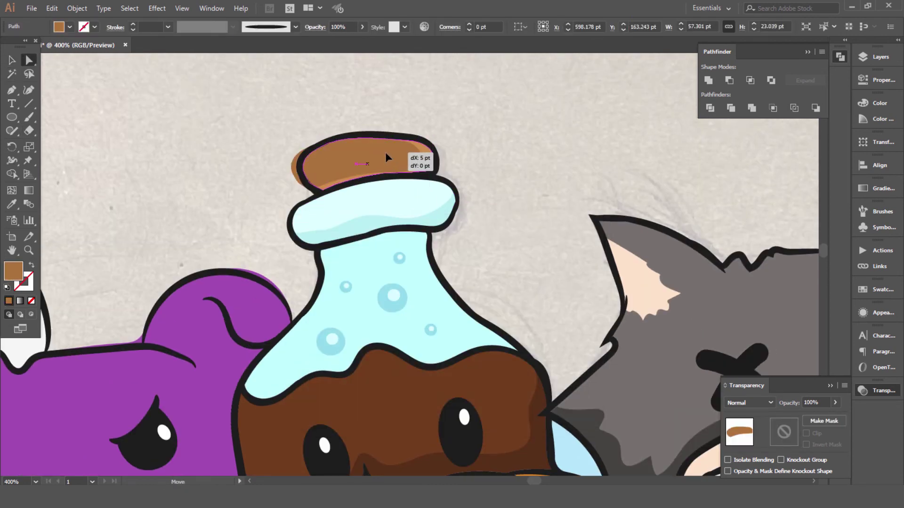
key("shift+e")
left_click_drag(304, 126, 392, 162)
Fill the orange monster's face copy darker and erase its middle to leave edge shading.
key("a")
key("ctrl+minus")
key("ctrl+minus")
key("ctrl+minus")
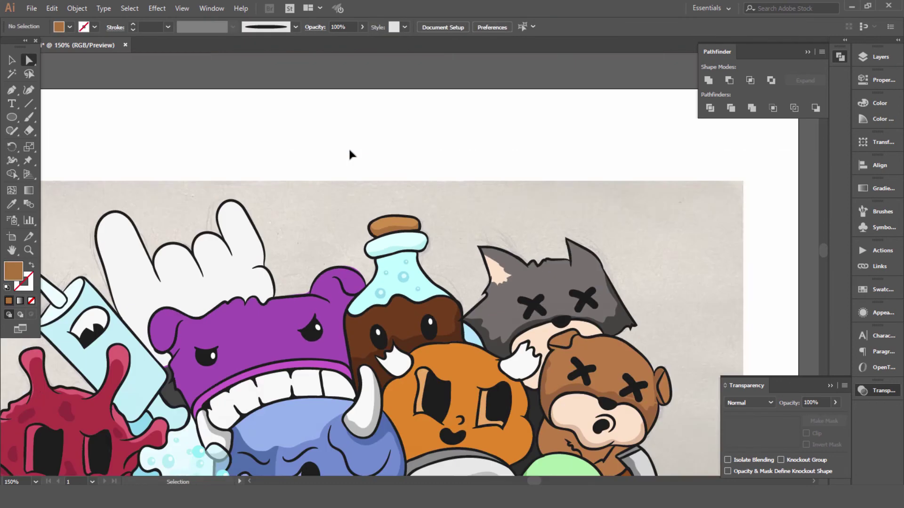
scroll(348, 147, "down", 2)
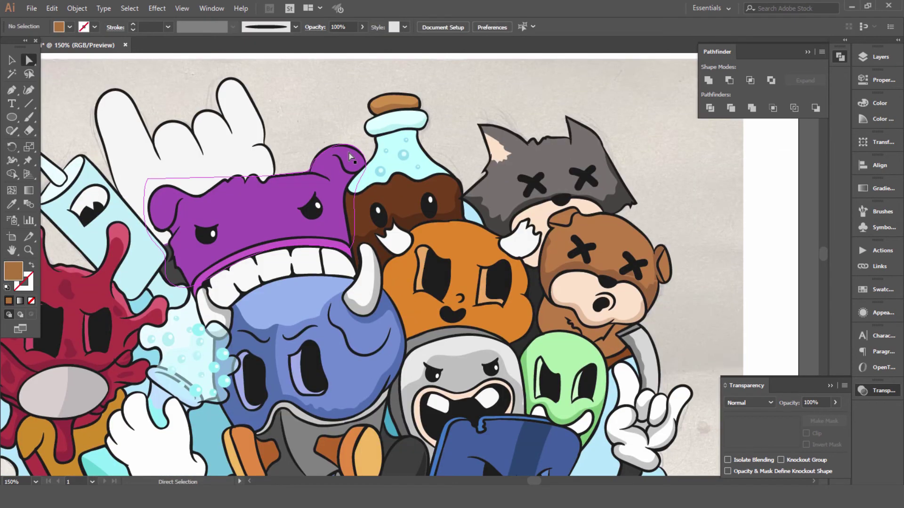
key("ctrl+plus")
key("ctrl+plus")
key("ctrl+plus")
scroll(258, 286, "down", 3)
left_click(259, 286)
double_click(13, 271)
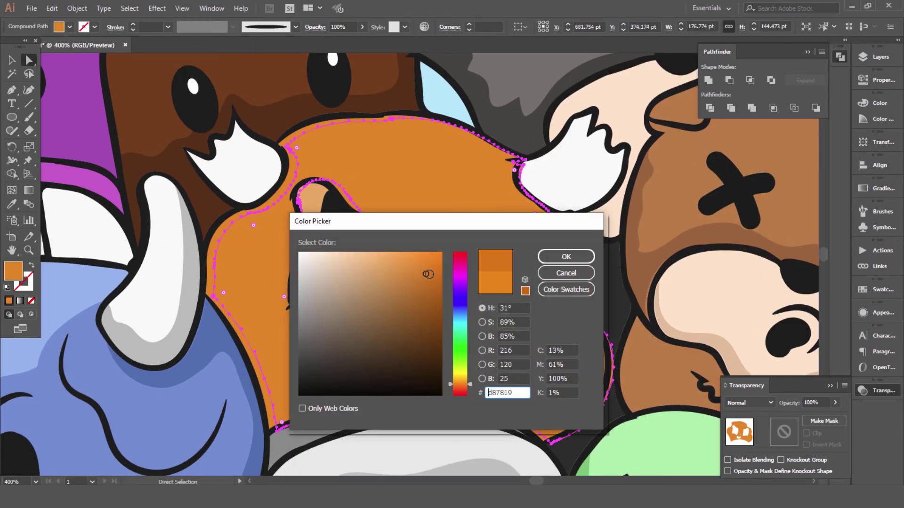
left_click(566, 256)
key("shift+e")
left_click_drag(269, 126, 291, 151)
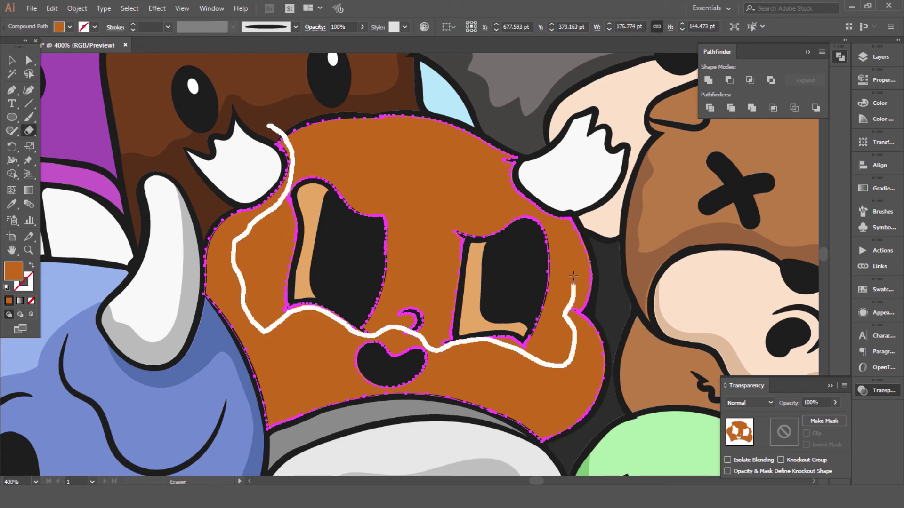
left_click_drag(497, 137, 498, 140)
key("a")
Add a lighter orange face copy nudged right and trimmed along its top.
key("ctrl+minus")
key("ctrl+minus")
key("ctrl+minus")
left_click(674, 227)
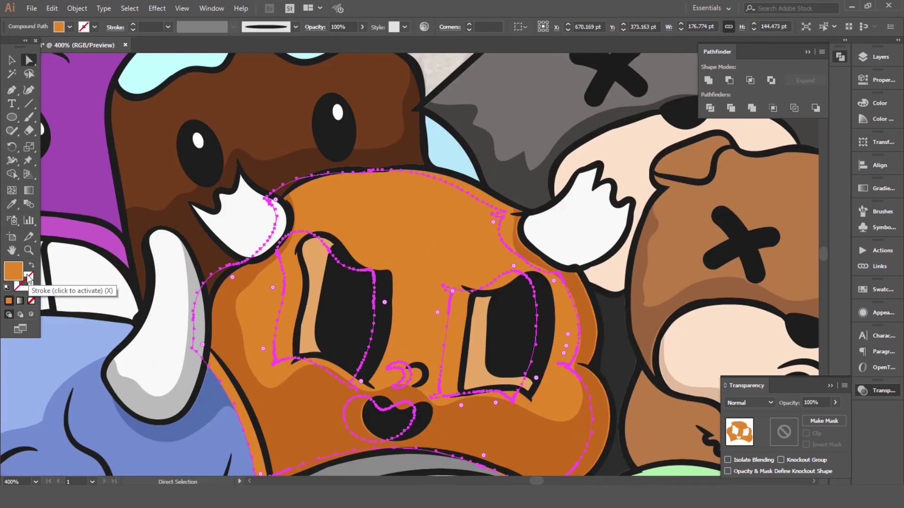
double_click(14, 271)
left_click(563, 257)
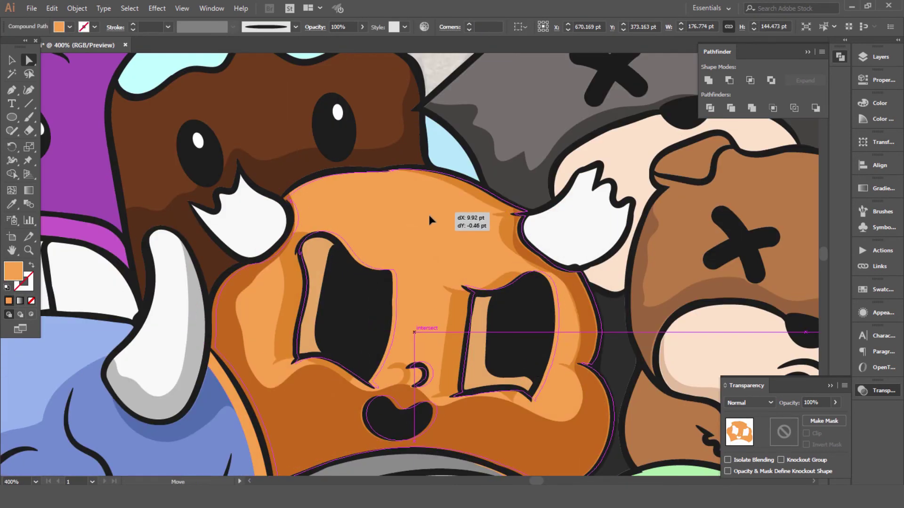
left_click_drag(414, 216, 429, 215)
key("shift+e")
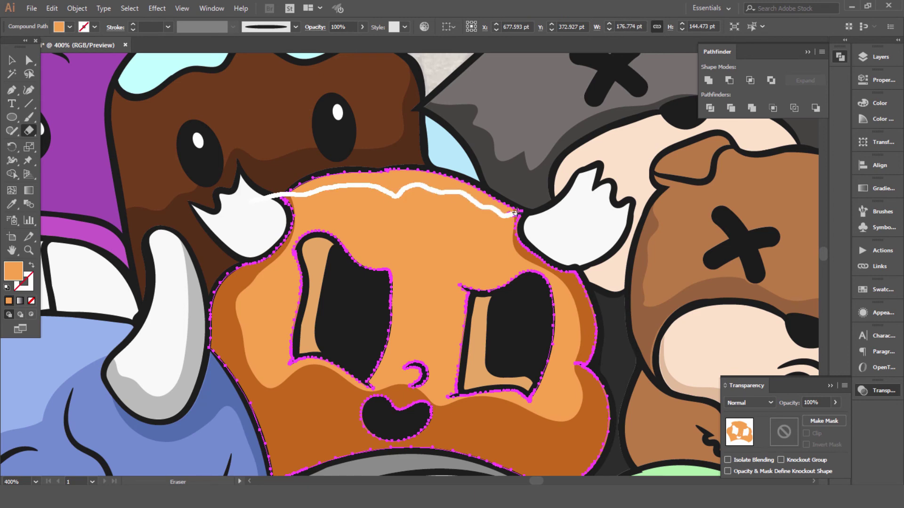
left_click_drag(516, 212, 516, 213)
key("a")
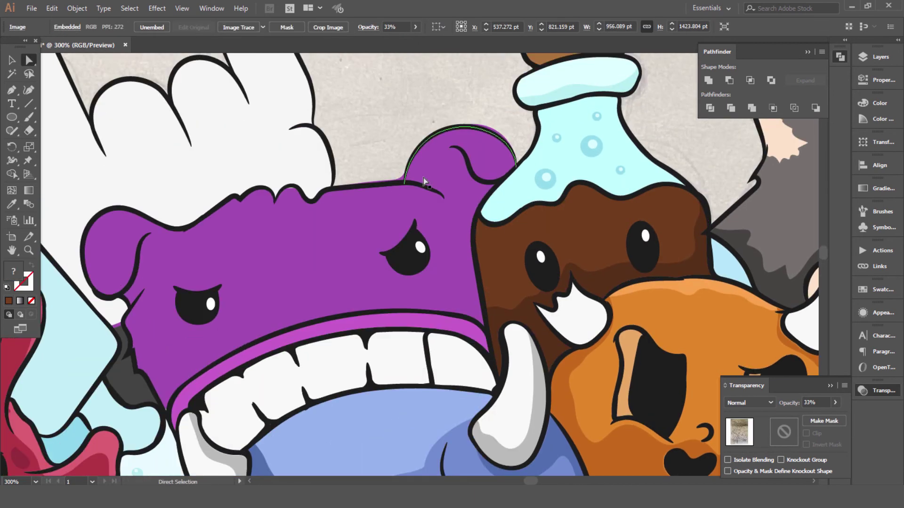
Fill the purple head copy darker purple and erase its ear area and middle, leaving rim shading.
left_click(425, 181)
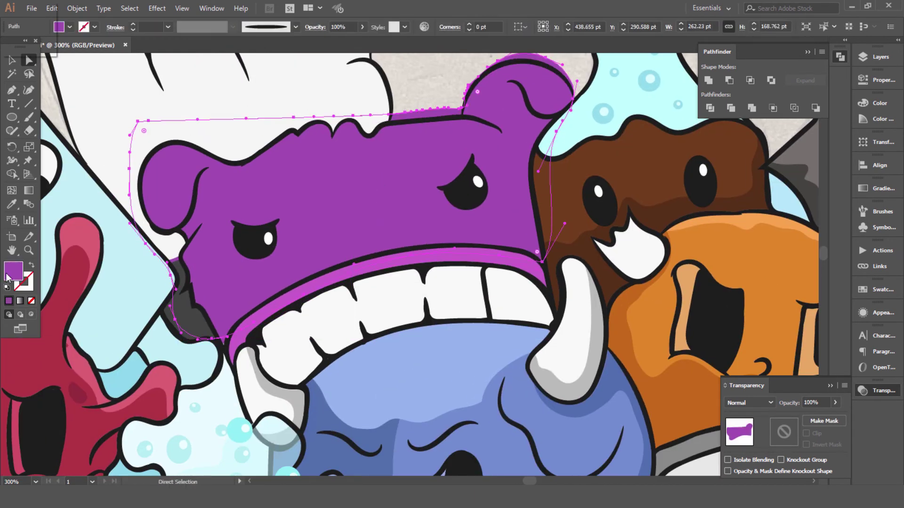
double_click(13, 272)
left_click(570, 256)
scroll(367, 246, "up", 2)
key("shift+e")
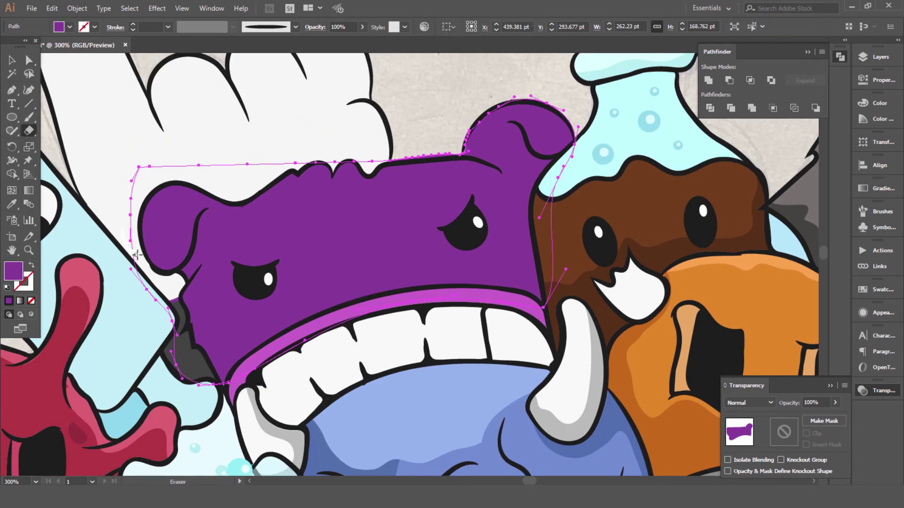
left_click_drag(213, 139, 212, 140)
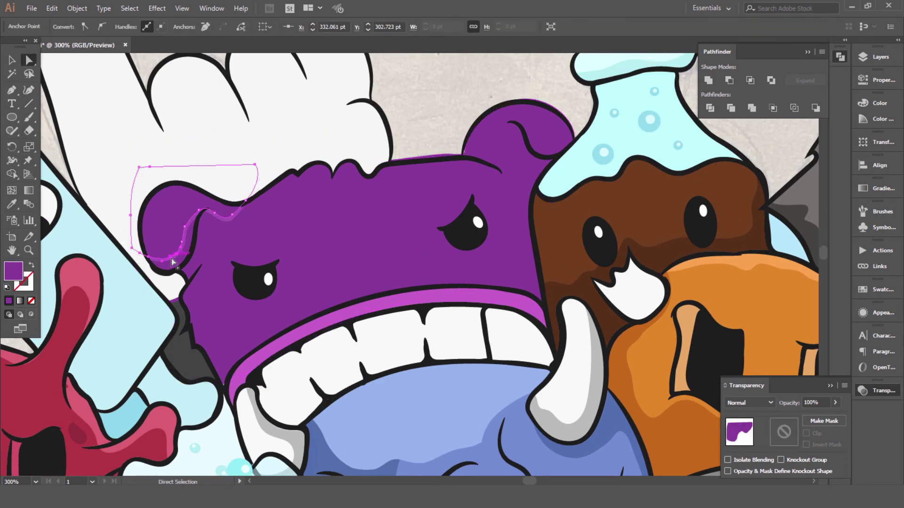
left_click_drag(205, 208, 216, 253)
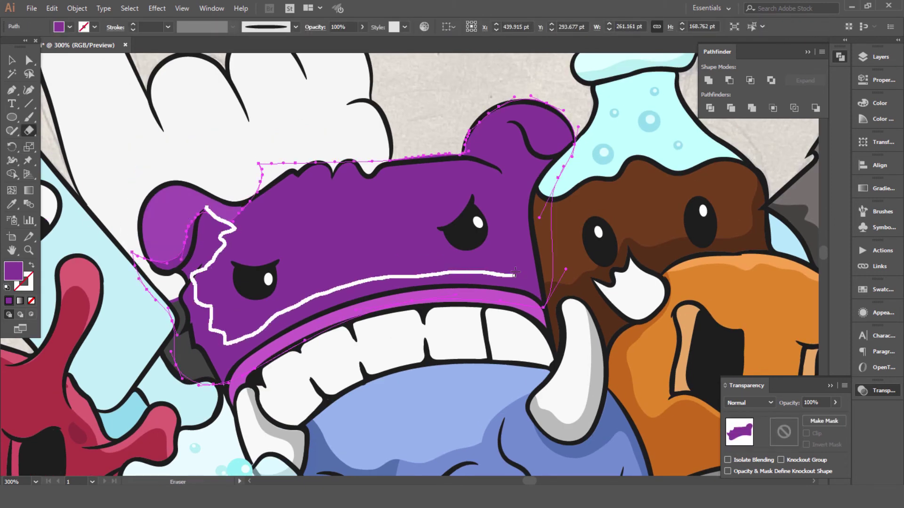
left_click_drag(514, 121, 517, 123)
key("a")
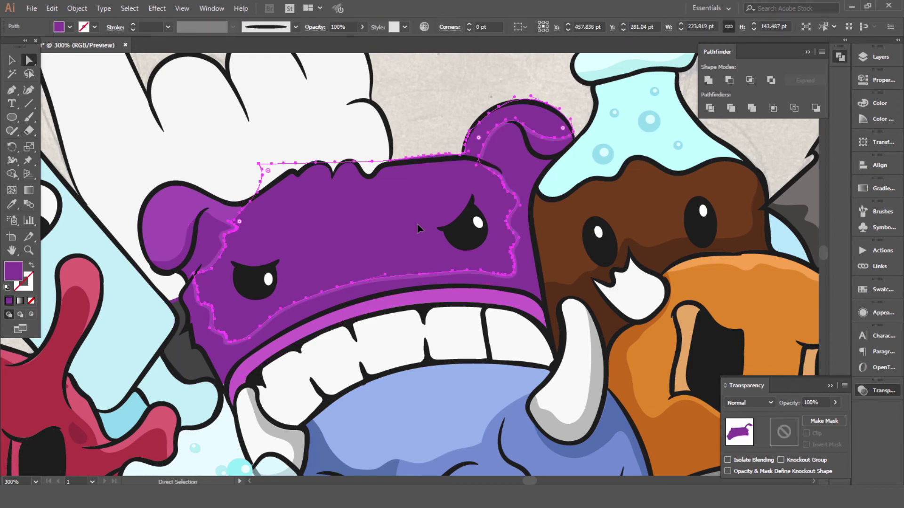
Zoom out to the whole artwork and begin a brow stroke on the green alien.
key("ctrl+shift+a")
scroll(417, 223, "down", 5)
scroll(472, 168, "up", 5)
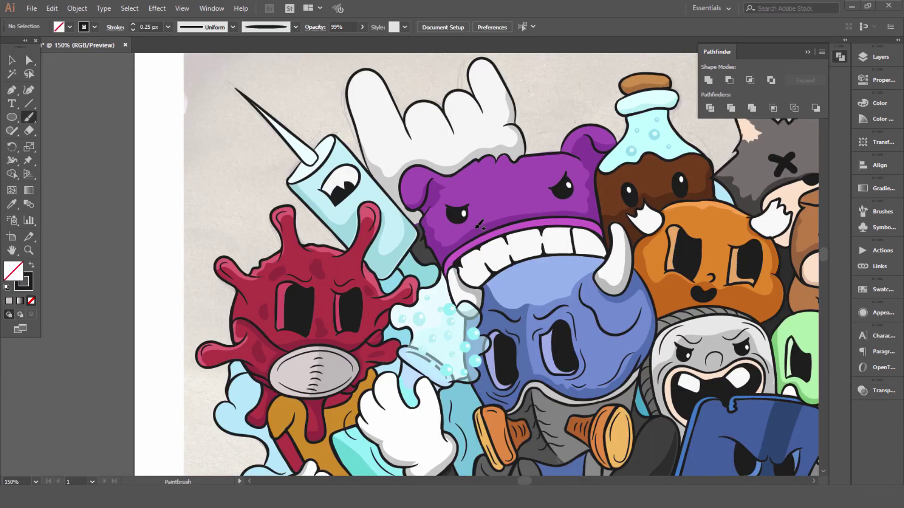
scroll(479, 225, "up", 2)
left_click_drag(706, 377, 369, 188)
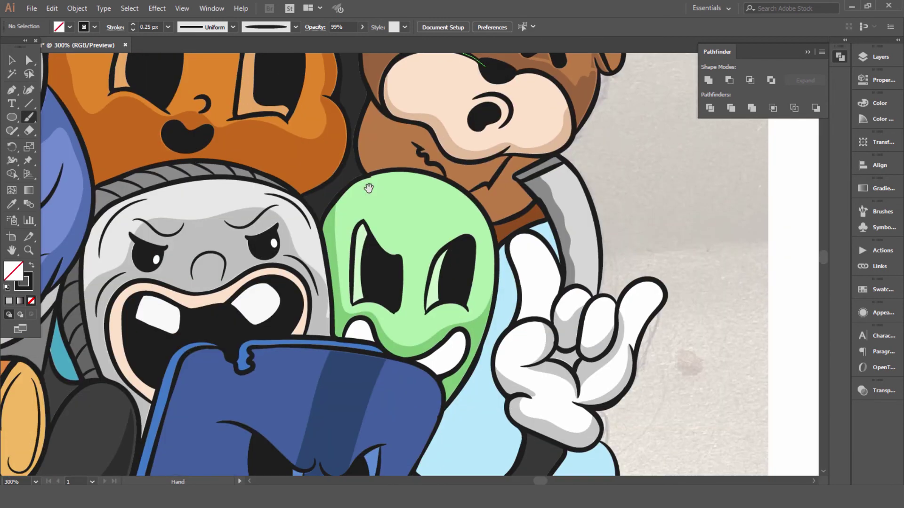
left_click(229, 170)
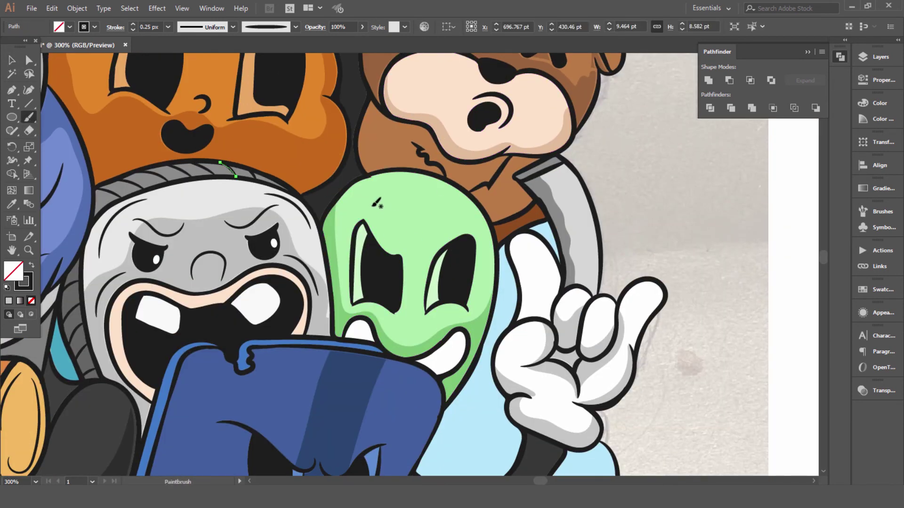
Brush a brow line on the green alien and four thin black detail lines on the phone character.
left_click_drag(414, 231, 412, 234)
scroll(458, 285, "down", 1)
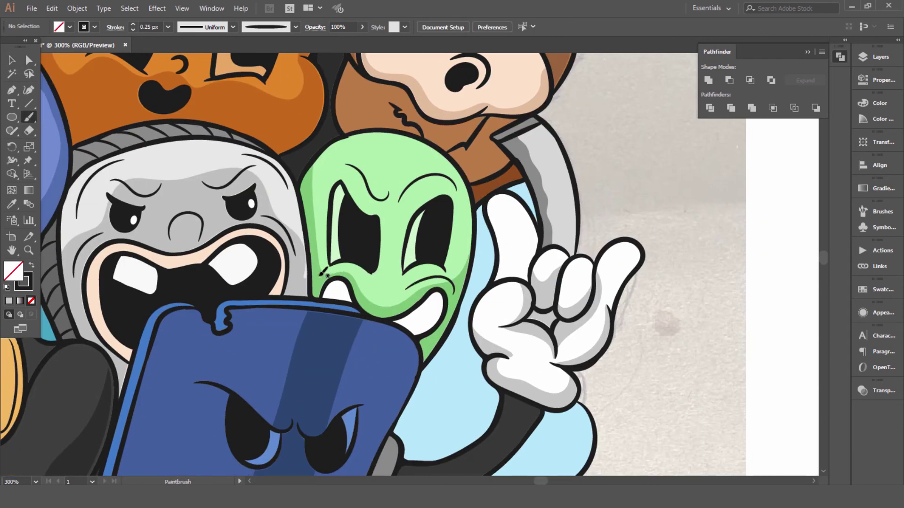
scroll(323, 273, "down", 4)
left_click_drag(289, 299, 253, 305)
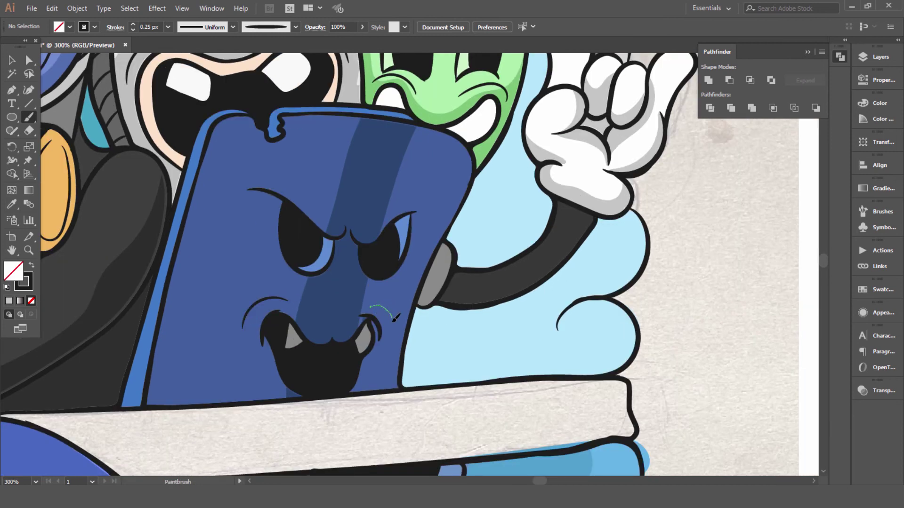
scroll(396, 319, "up", 2)
scroll(395, 318, "right", 2)
left_click_drag(377, 200, 412, 215)
scroll(400, 228, "down", 2)
scroll(400, 228, "left", 2)
left_click_drag(259, 136, 229, 186)
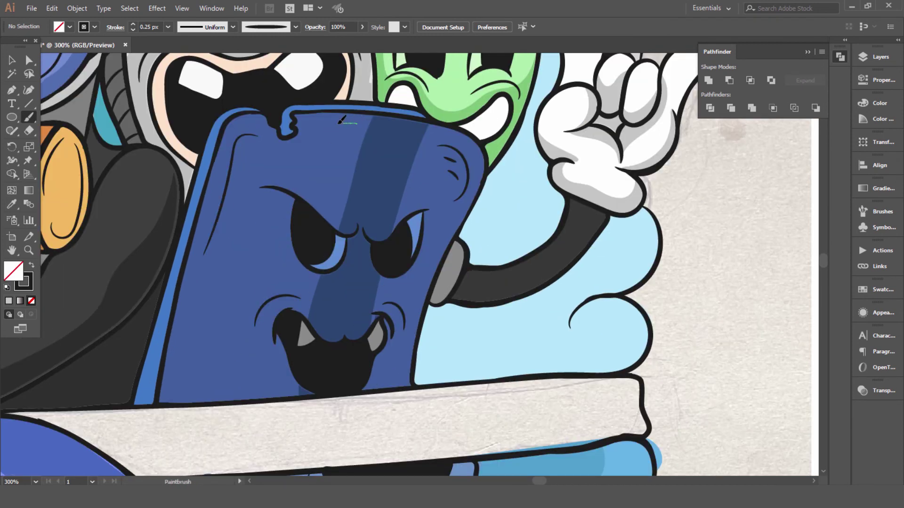
left_click_drag(338, 123, 292, 121)
scroll(292, 121, "down", 2)
scroll(253, 162, "up", 3)
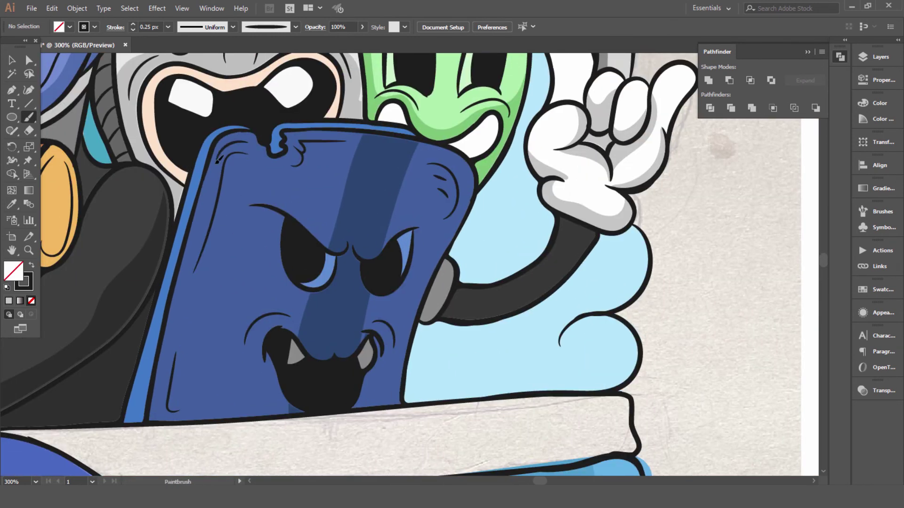
scroll(218, 160, "up", 5)
scroll(217, 160, "right", 1)
Brush eyelid, eye, muzzle and under-nose detail lines on the brown bear's face.
key("ctrl+plus")
scroll(280, 139, "up", 3)
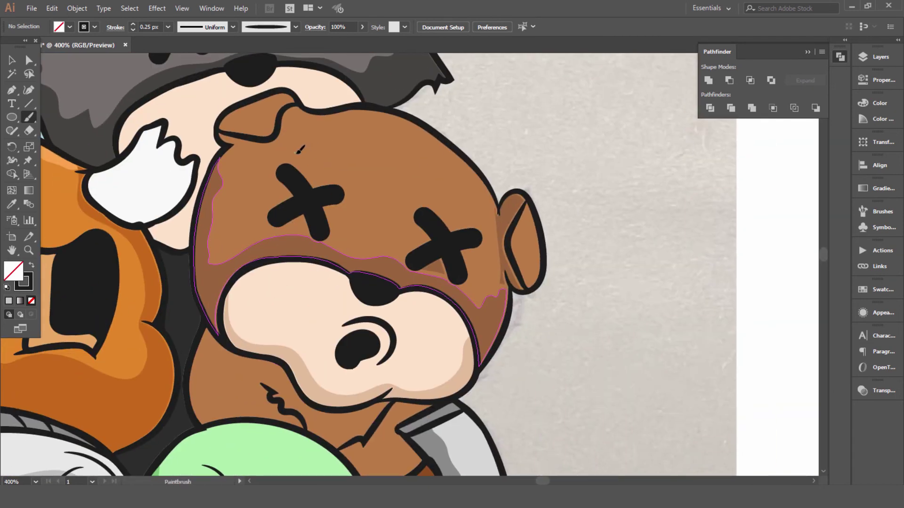
key("ctrl+z")
left_click_drag(469, 196, 468, 200)
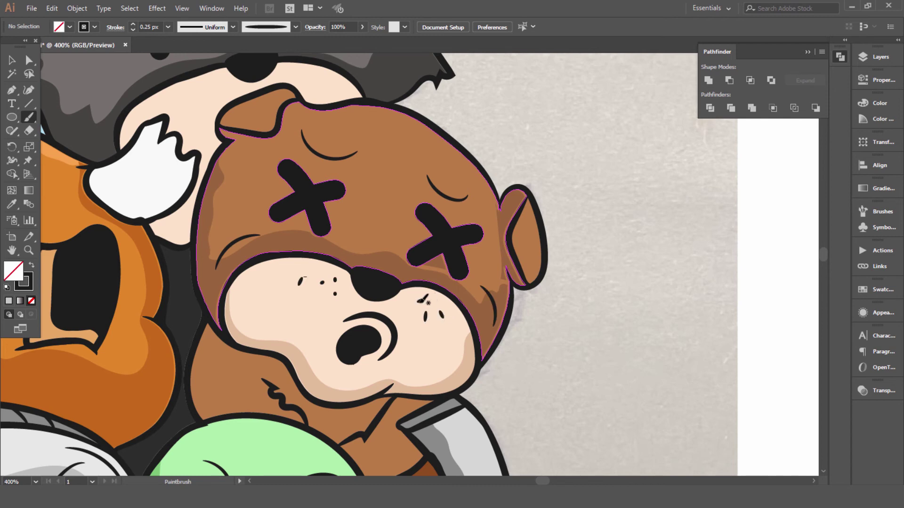
left_click_drag(332, 372, 333, 373)
scroll(307, 231, "up", 2)
scroll(307, 231, "left", 1)
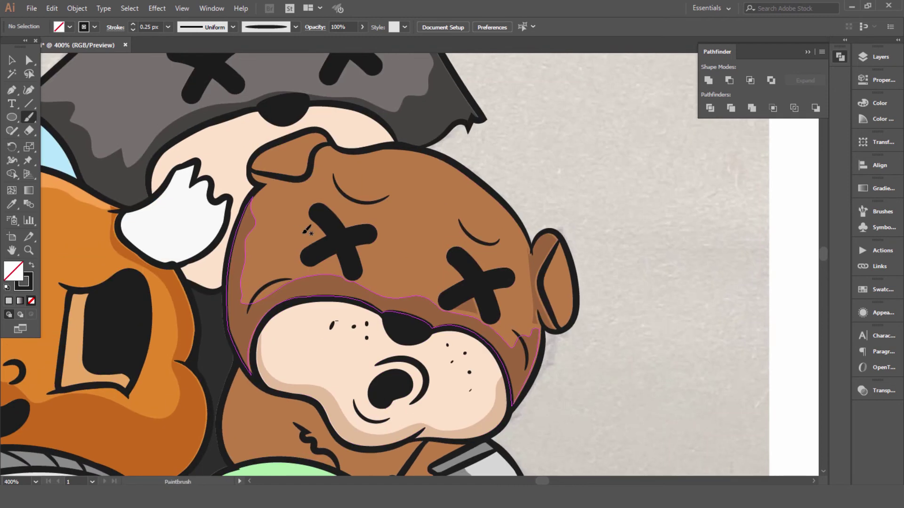
left_click_drag(312, 277, 313, 279)
scroll(311, 276, "down", 1)
scroll(311, 277, "right", 2)
mouse_move(302, 230)
left_mouse_down()
mouse_move(311, 277)
mouse_move(361, 269)
left_mouse_up()
scroll(400, 257, "left", 2)
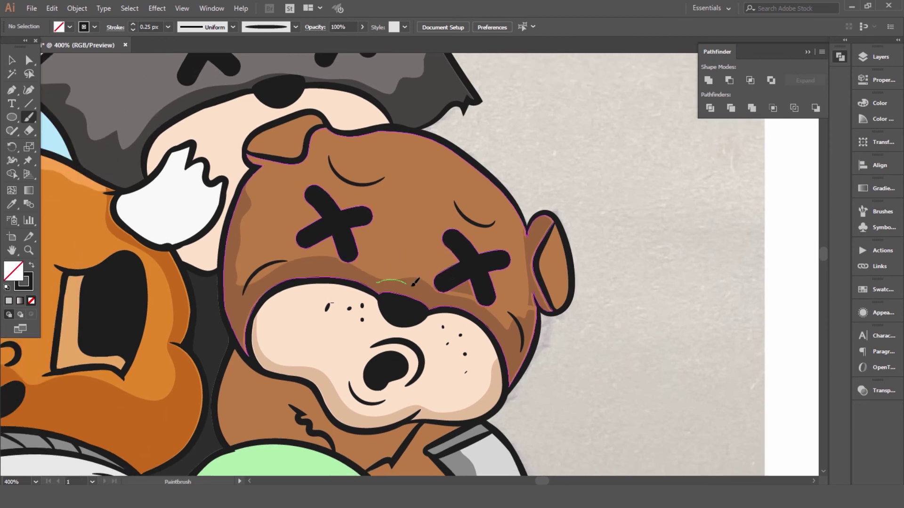
left_click_drag(415, 282, 416, 283)
scroll(414, 263, "left", 6)
scroll(390, 226, "left", 3)
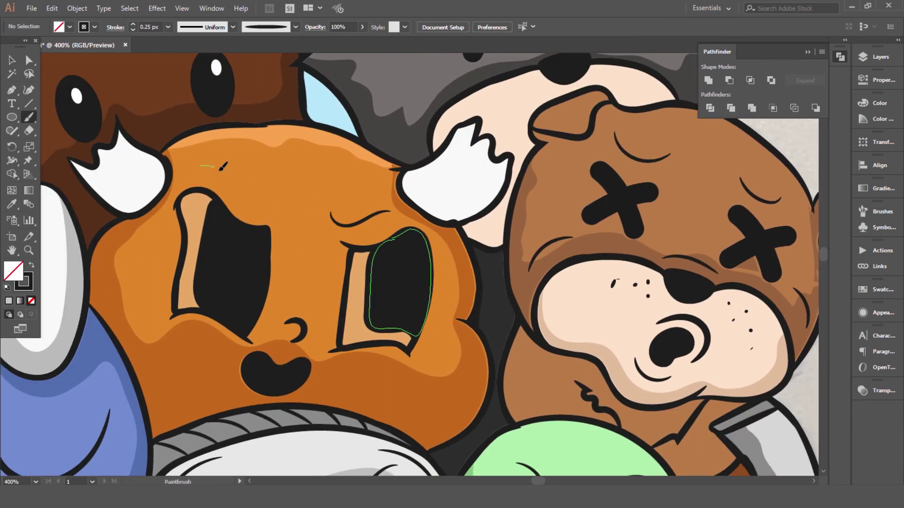
Brush a cheek arc under the orange monster's eye.
scroll(175, 241, "down", 2)
scroll(175, 241, "left", 1)
scroll(180, 288, "right", 2)
scroll(157, 244, "left", 2)
mouse_move(162, 162)
left_mouse_down()
mouse_move(156, 243)
mouse_move(231, 293)
left_mouse_up()
scroll(397, 323, "left", 3)
scroll(388, 282, "right", 4)
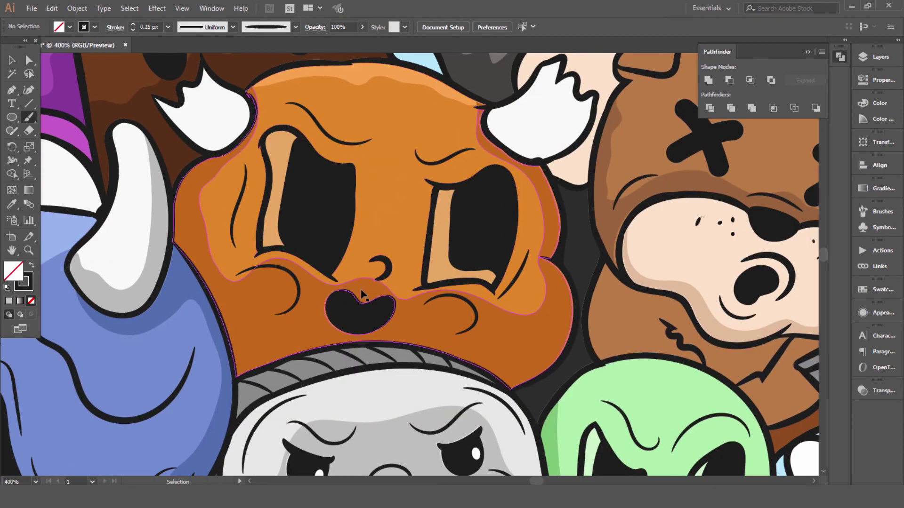
Brush two detail lines up along the white horn.
scroll(391, 281, "up", 3)
scroll(403, 221, "right", 3)
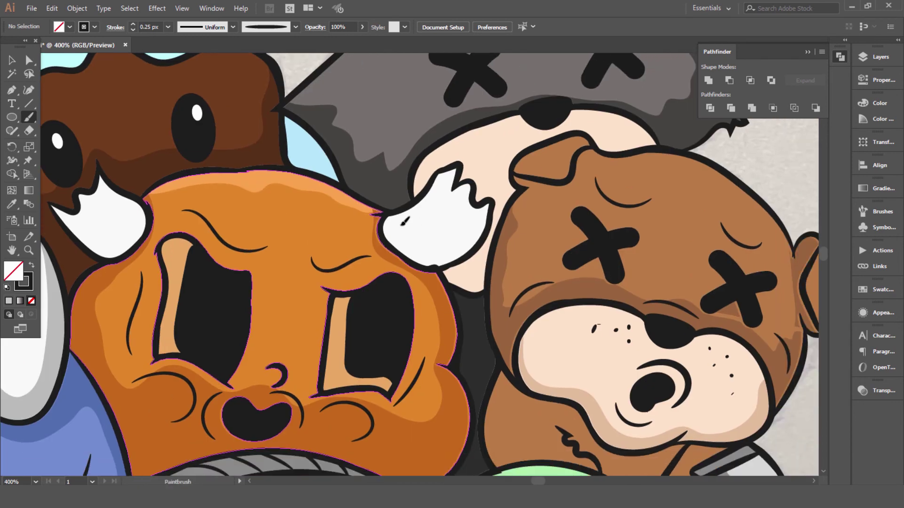
left_click_drag(444, 249, 445, 250)
scroll(271, 236, "left", 4)
left_click_drag(329, 226, 324, 212)
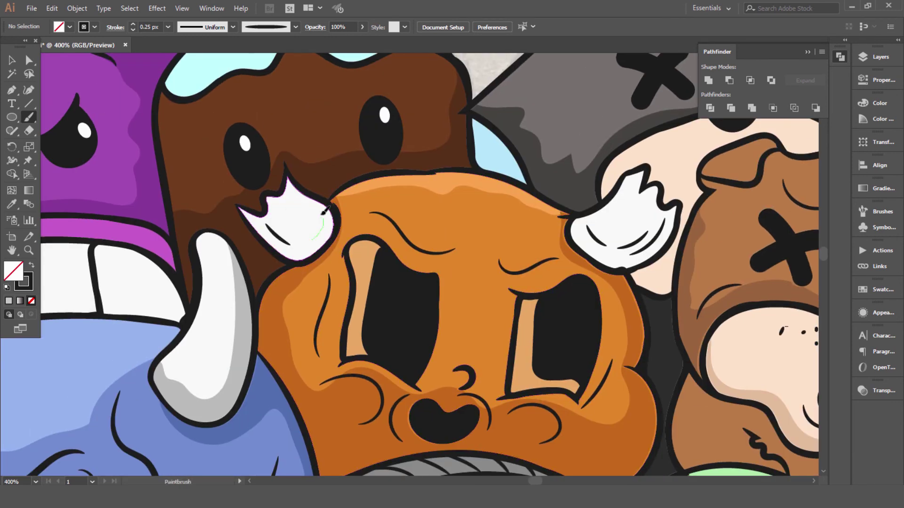
Brush a crease line on the grey cat's forehead and a line along its ear edge.
scroll(367, 212, "up", 4)
scroll(410, 307, "right", 4)
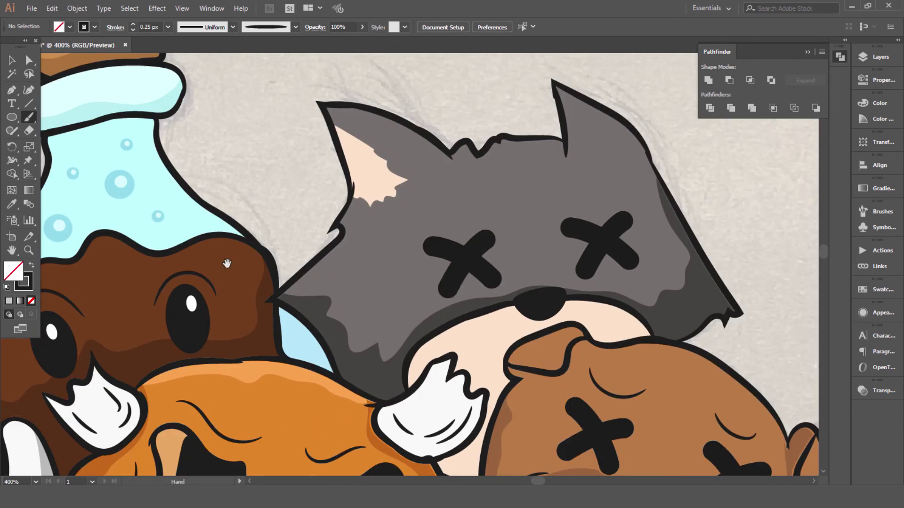
scroll(410, 307, "right", 2)
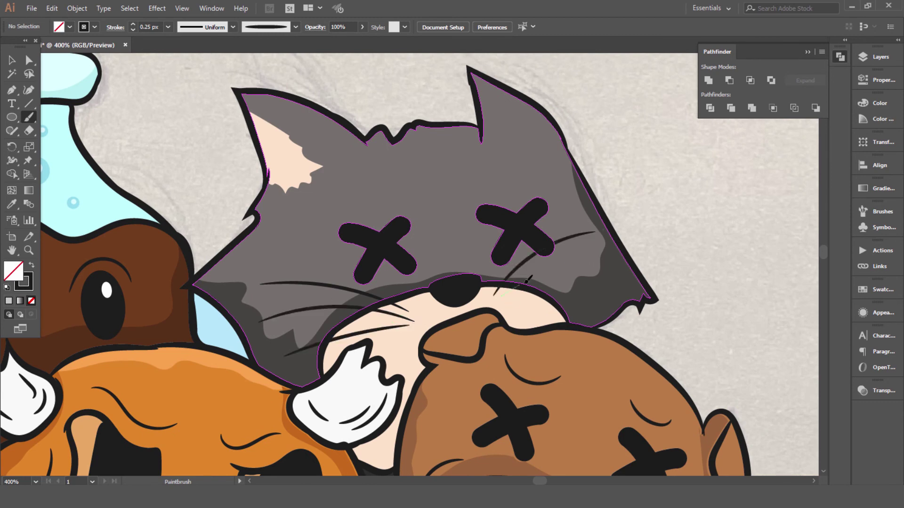
scroll(426, 287, "up", 2)
left_click_drag(420, 268, 401, 236)
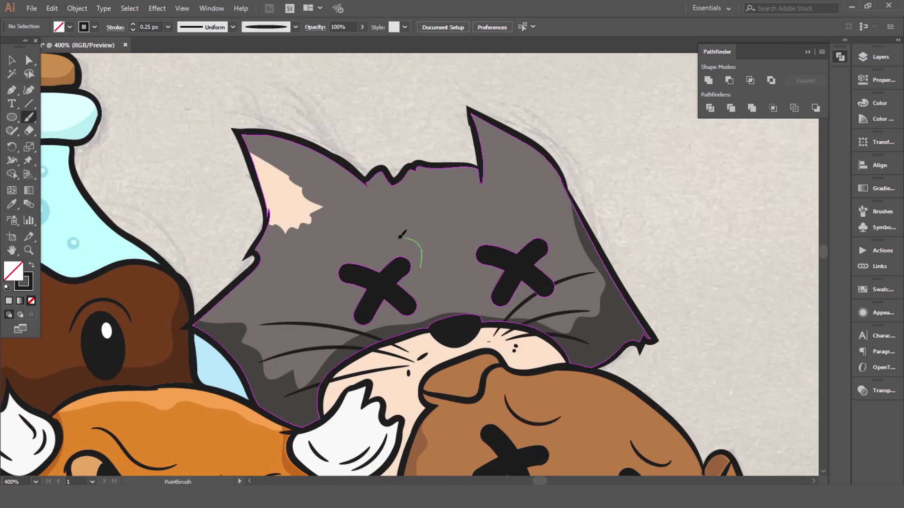
scroll(408, 225, "up", 2)
scroll(408, 225, "left", 6)
left_click_drag(399, 187, 447, 213)
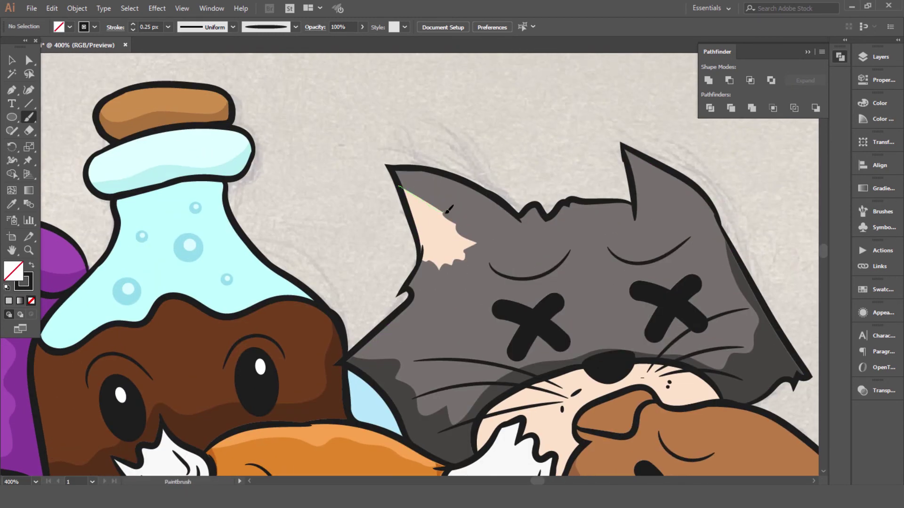
scroll(373, 276, "left", 3)
scroll(430, 254, "left", 6)
scroll(430, 254, "down", 3)
scroll(542, 147, "down", 1)
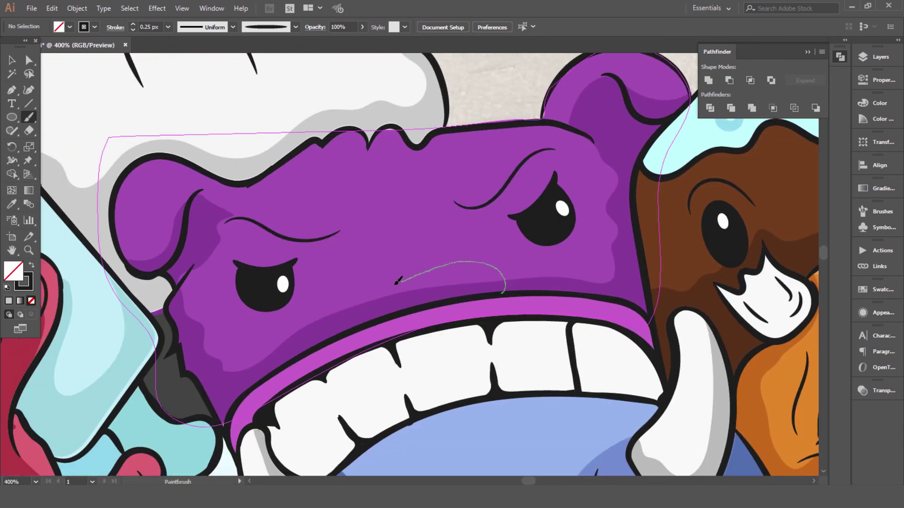
Draw an upper-lip line above the purple monster's mouth and erase the shading beneath it.
left_click_drag(397, 281, 375, 303)
key("v")
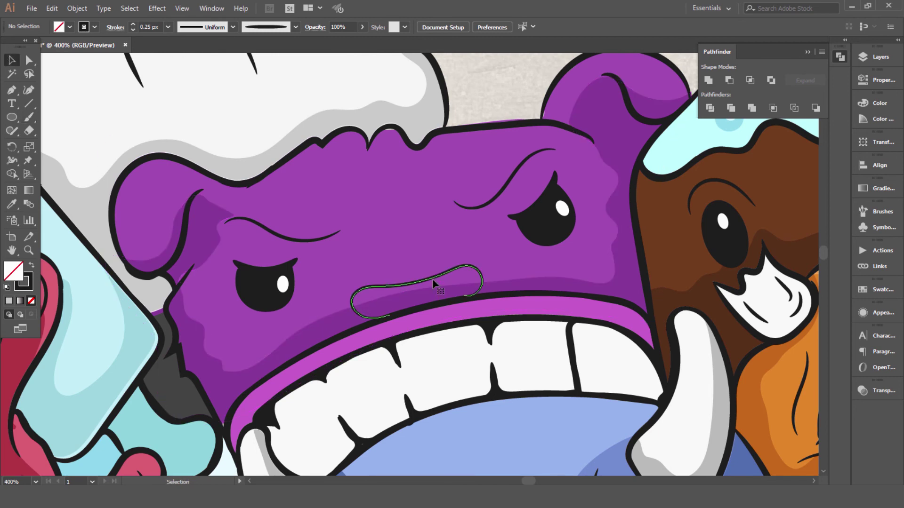
left_click(433, 283)
left_click(342, 175)
left_click_drag(342, 175, 474, 89)
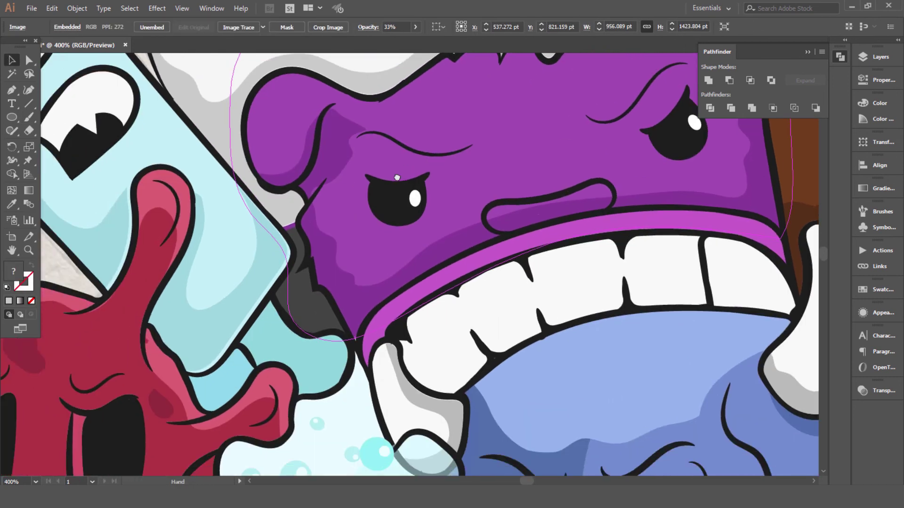
left_click(471, 222)
key("shift+e")
mouse_move(483, 212)
left_mouse_down()
mouse_move(567, 217)
mouse_move(614, 196)
left_mouse_up()
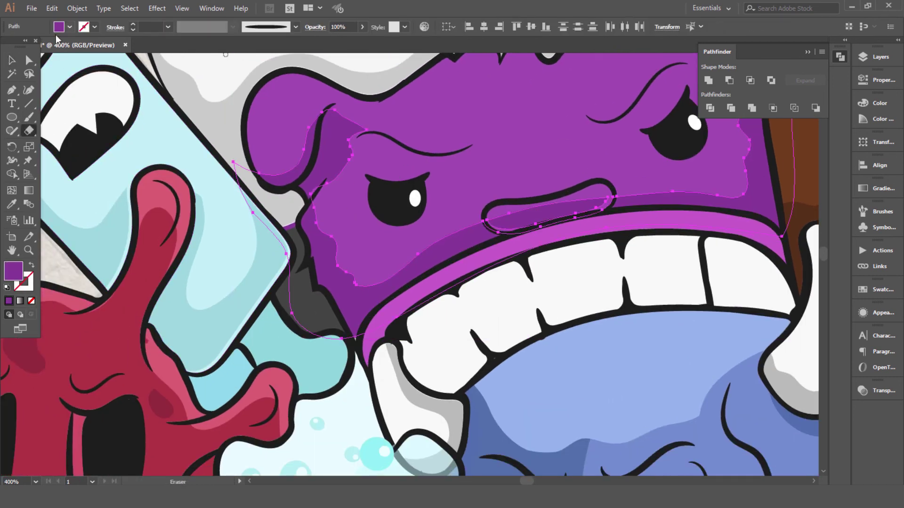
key("a")
Draw a light pink freckle ellipse and scatter copies of it across the face.
key("ctrl+minus")
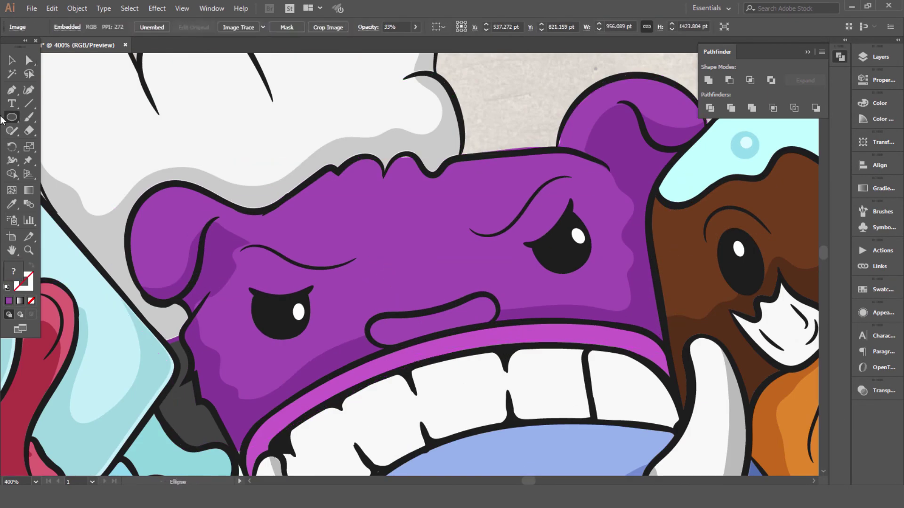
left_click_drag(407, 269, 405, 298)
double_click(13, 271)
left_click(555, 262)
key("v")
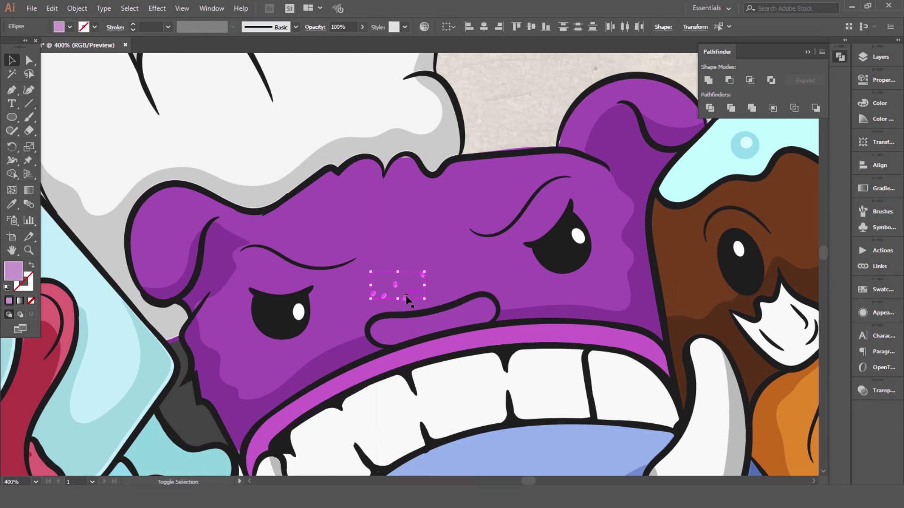
double_click(405, 298)
mouse_move(414, 299)
left_mouse_down()
mouse_move(469, 278)
mouse_move(456, 270)
mouse_move(501, 285)
left_mouse_up()
left_click_drag(383, 283, 419, 274)
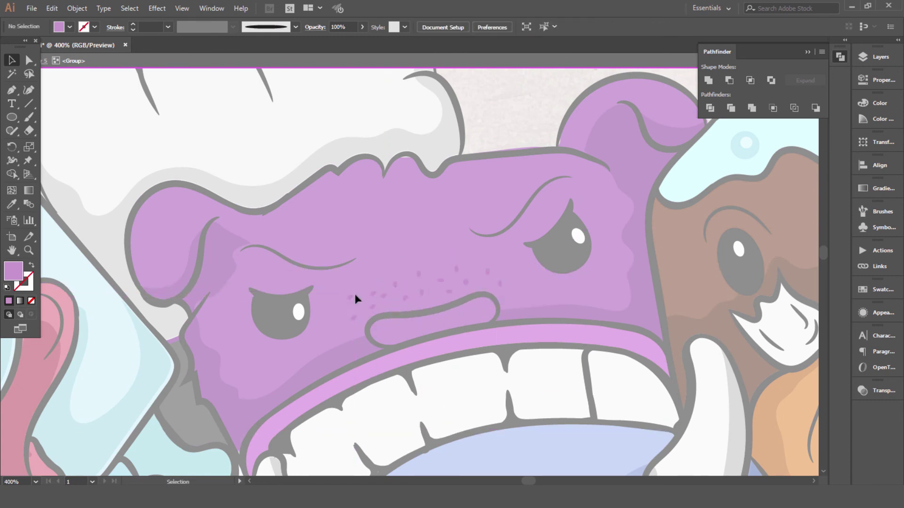
double_click(536, 101)
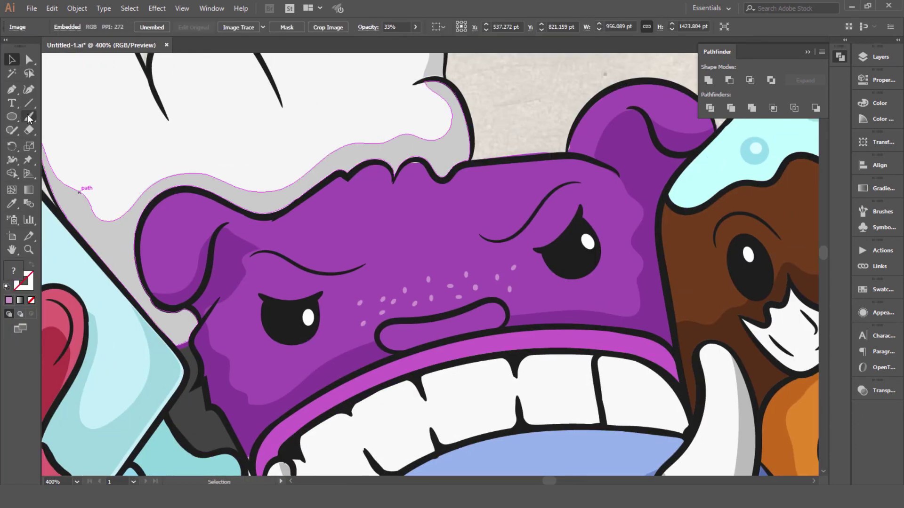
Paint curved brush lines under both of the purple monster's eyes.
key("b")
left_click_drag(264, 361, 341, 323)
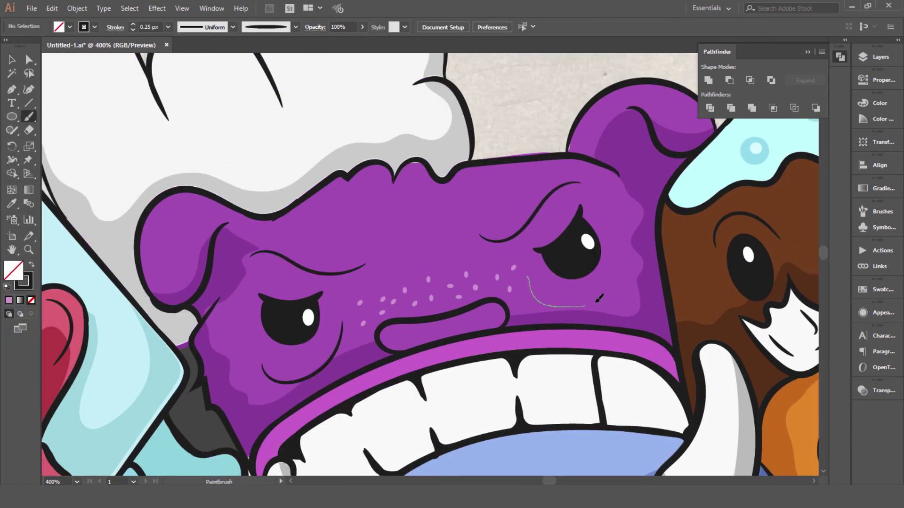
left_click_drag(528, 276, 625, 264)
left_click_drag(631, 212, 528, 282)
Paint detail lines along the monster's ear, then bring the syringe's lower end into view.
left_click_drag(490, 225, 538, 184)
mouse_move(574, 241)
left_mouse_down()
mouse_move(553, 273)
mouse_move(788, 248)
left_mouse_up()
mouse_move(341, 288)
left_mouse_down()
mouse_move(355, 272)
mouse_move(539, 202)
left_mouse_up()
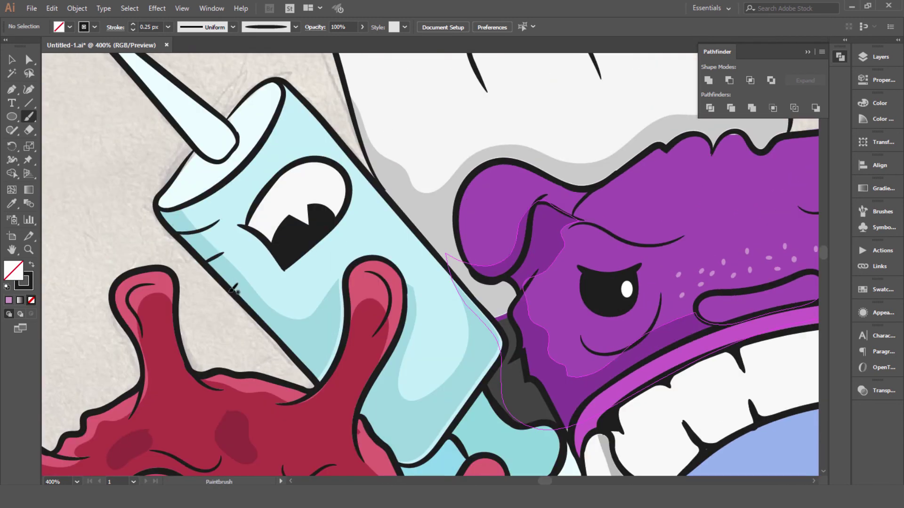
left_click_drag(402, 412, 360, 355)
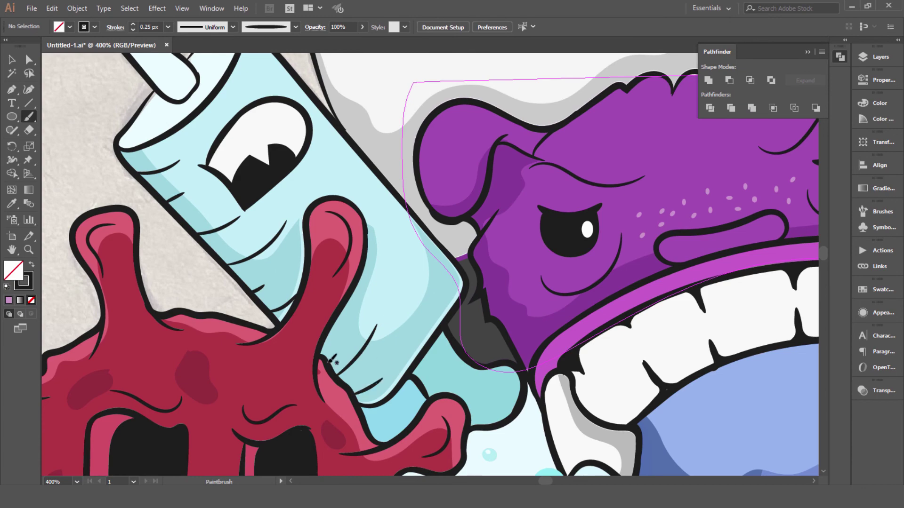
scroll(360, 355, "down", 5)
scroll(307, 293, "up", 4)
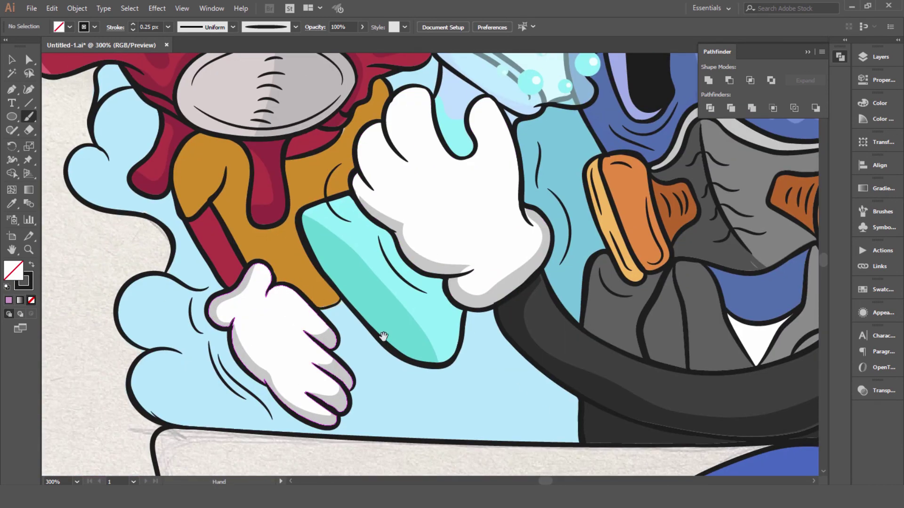
scroll(351, 341, "down", 2)
scroll(351, 341, "down", 1)
Hide the reference photo layer and preview the whole poster with the interface hidden.
key("a")
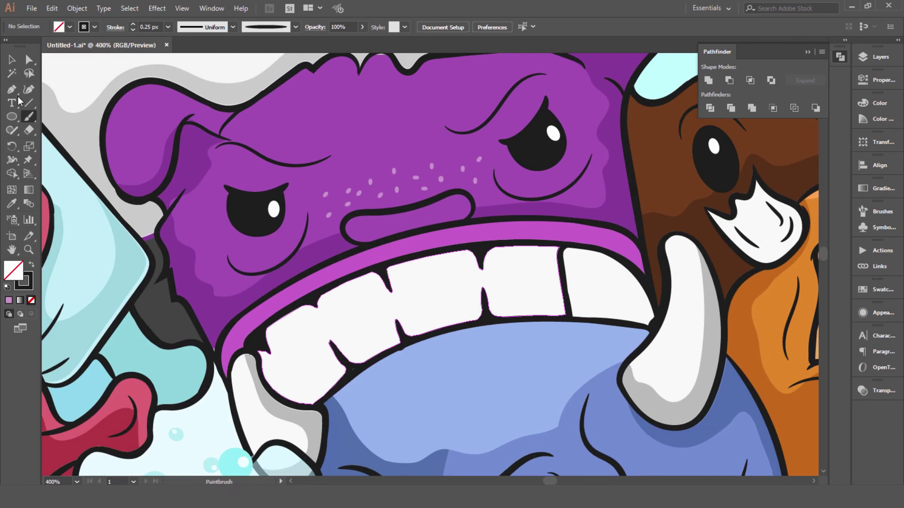
key("ctrl+0")
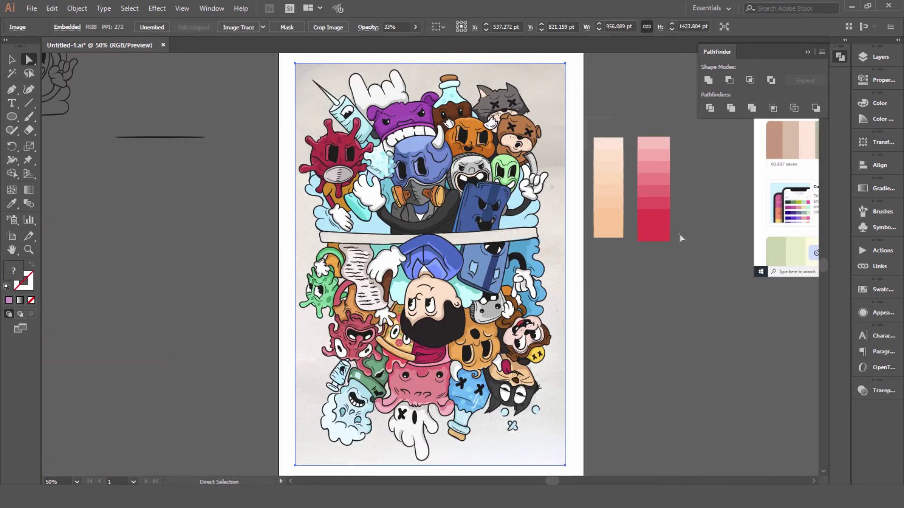
left_click_drag(609, 171, 779, 340)
key("F7")
left_click(724, 117)
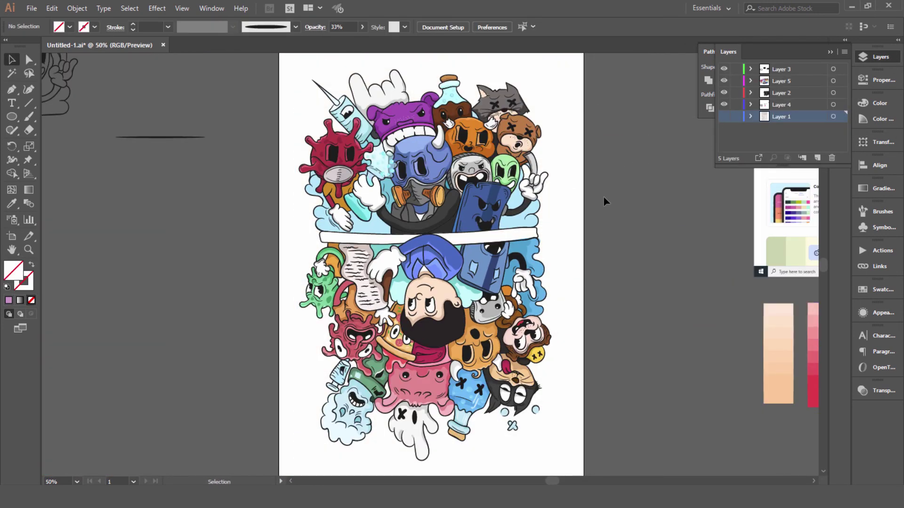
key("ctrl+a")
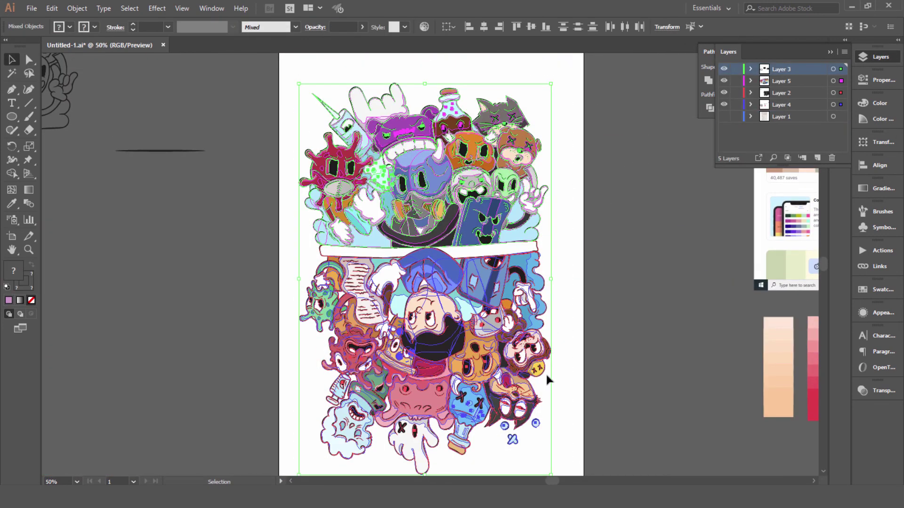
key("Tab")
left_click(590, 300)
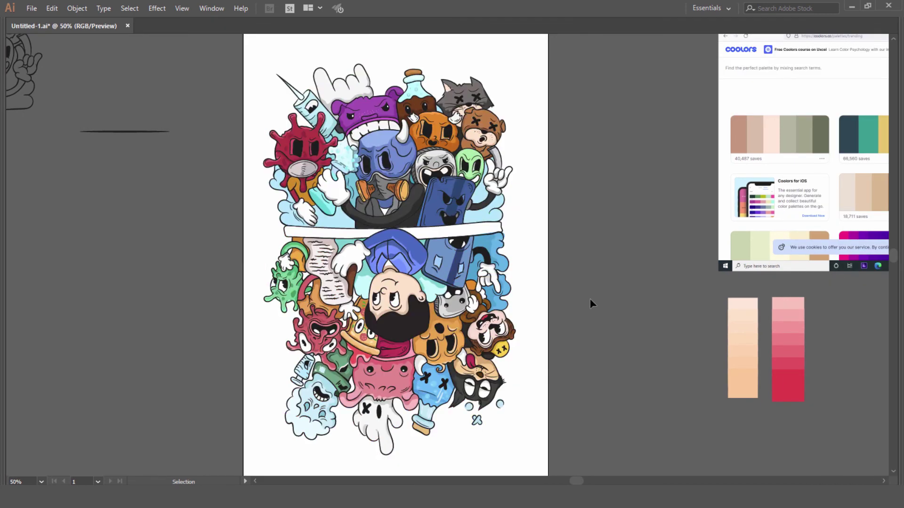
key("Tab")
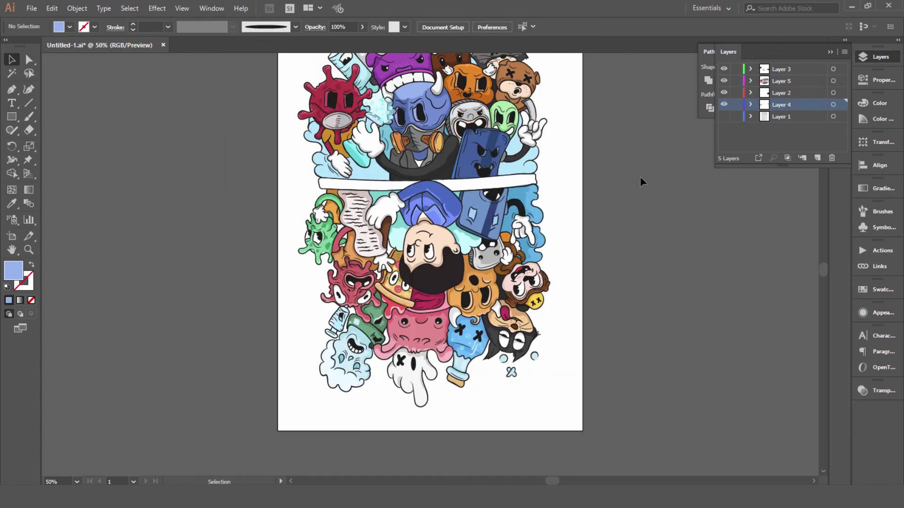
Show the reference photo layer again and draw a rectangle covering the whole artboard.
left_click(515, 113)
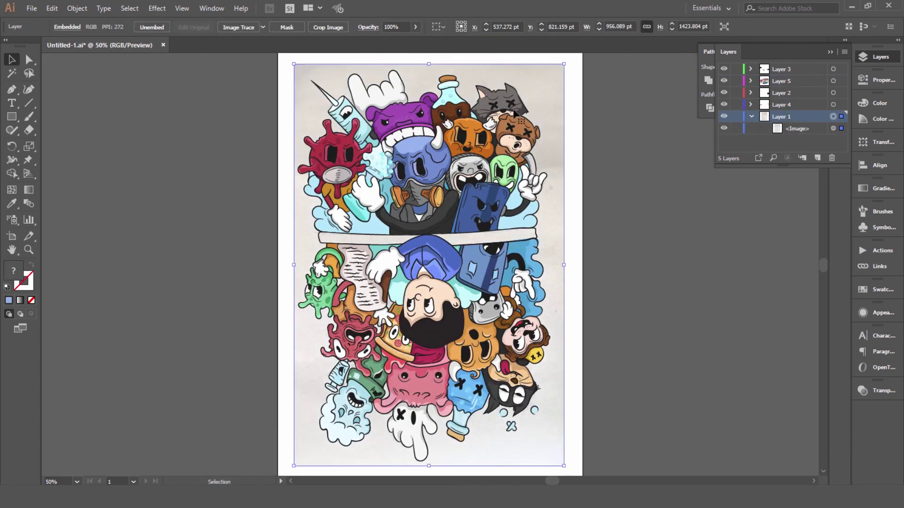
key("m")
left_click_drag(277, 53, 584, 439)
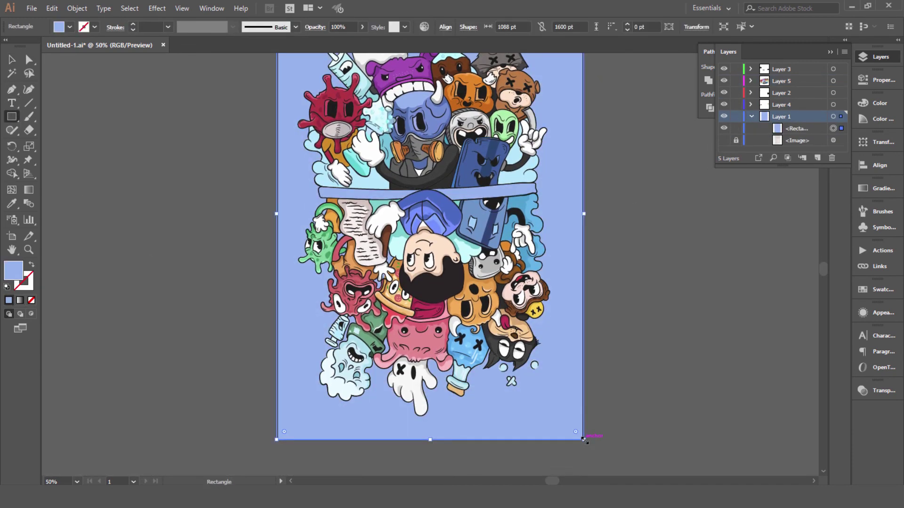
key("v")
Give the rectangle a 90° gradient fill and select the poster artwork above it.
key("period")
left_click(799, 230)
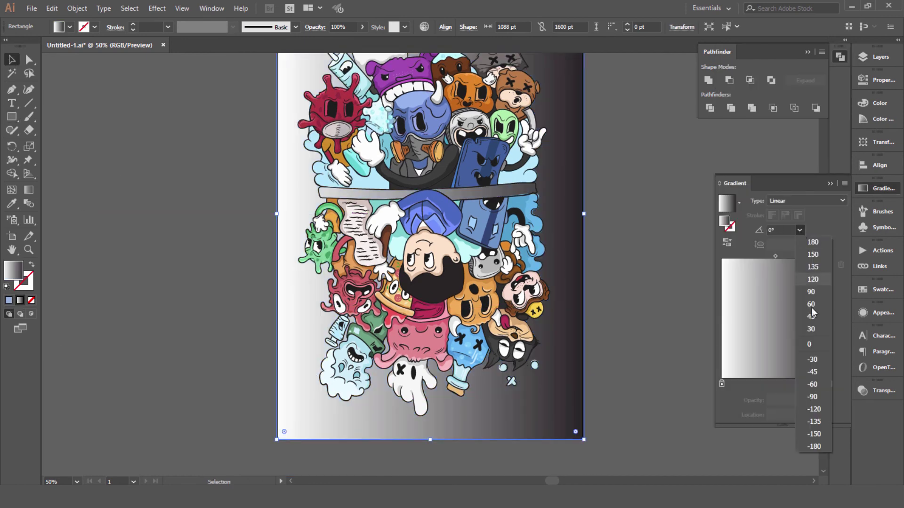
left_click(810, 292)
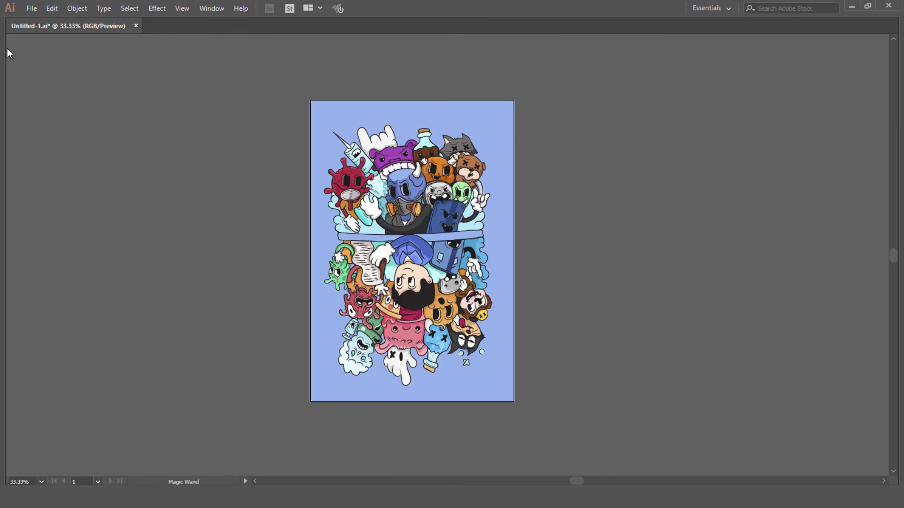
left_click_drag(202, 347, 476, 418)
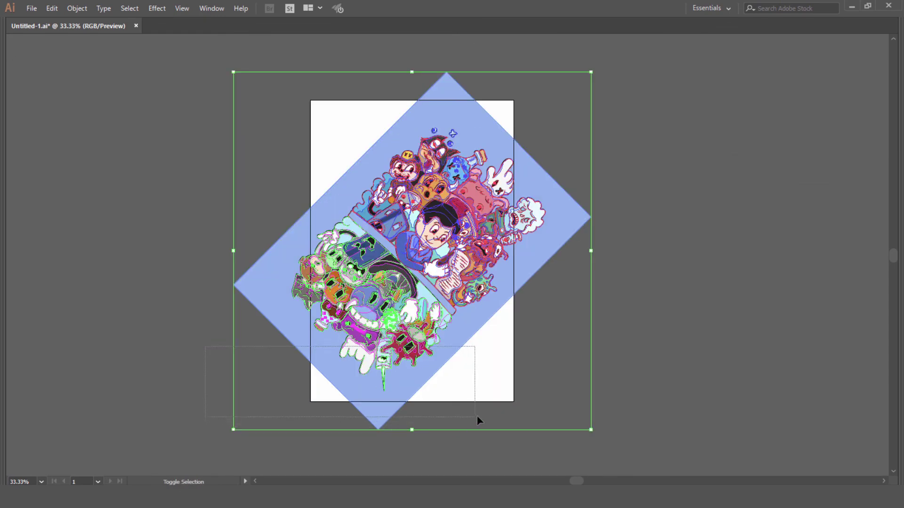